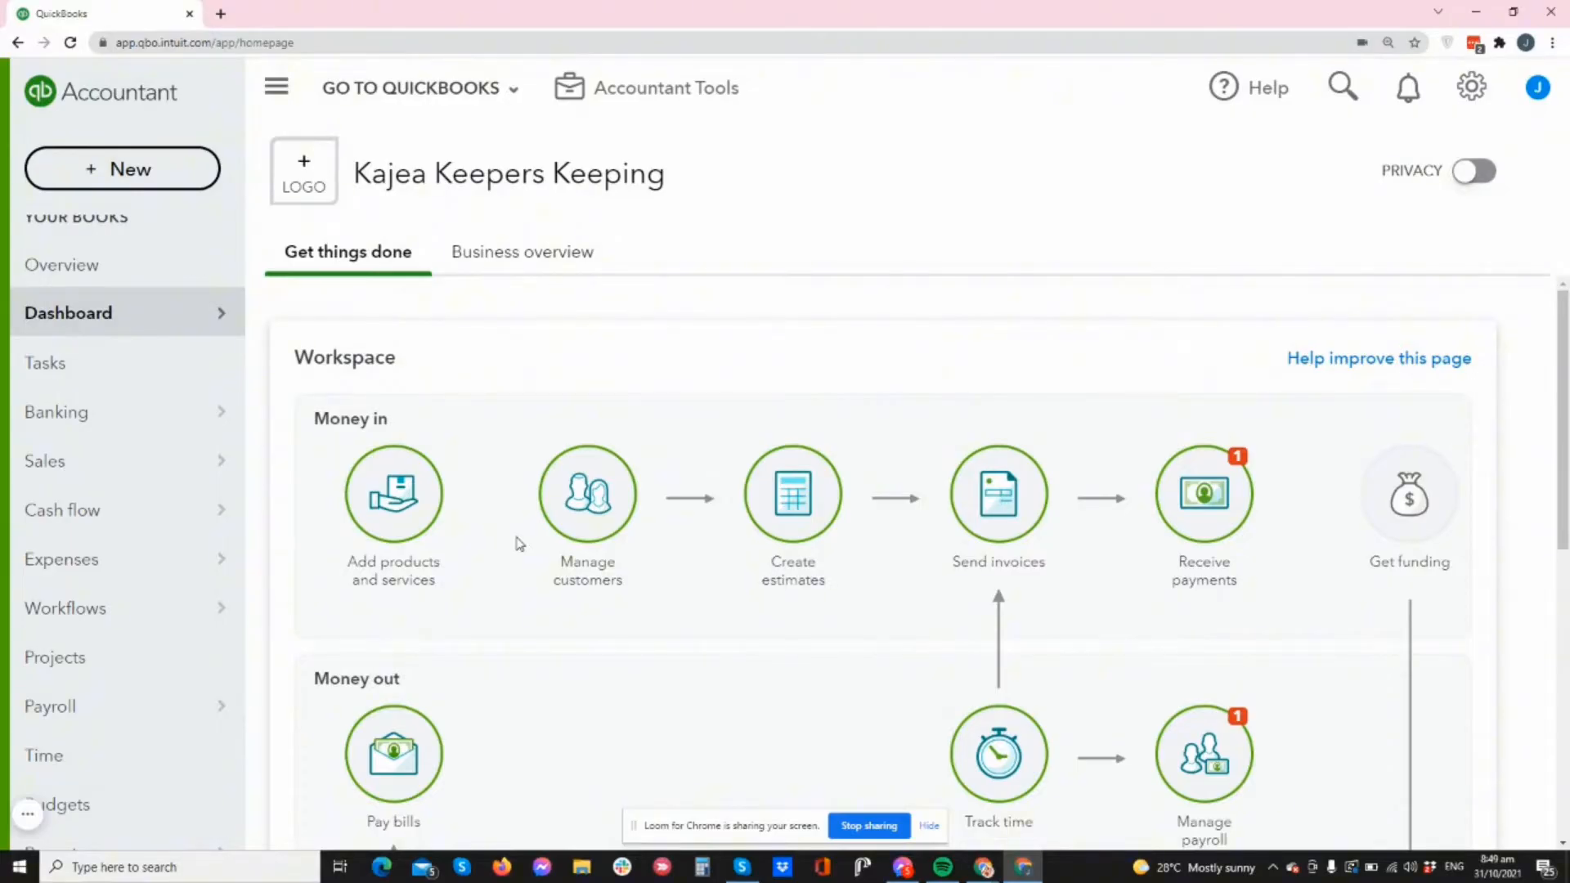
# - Open Expenses, glance at the Expenses tab, return to Vendors and open the + New menu
pyautogui.moveTo(115, 573)
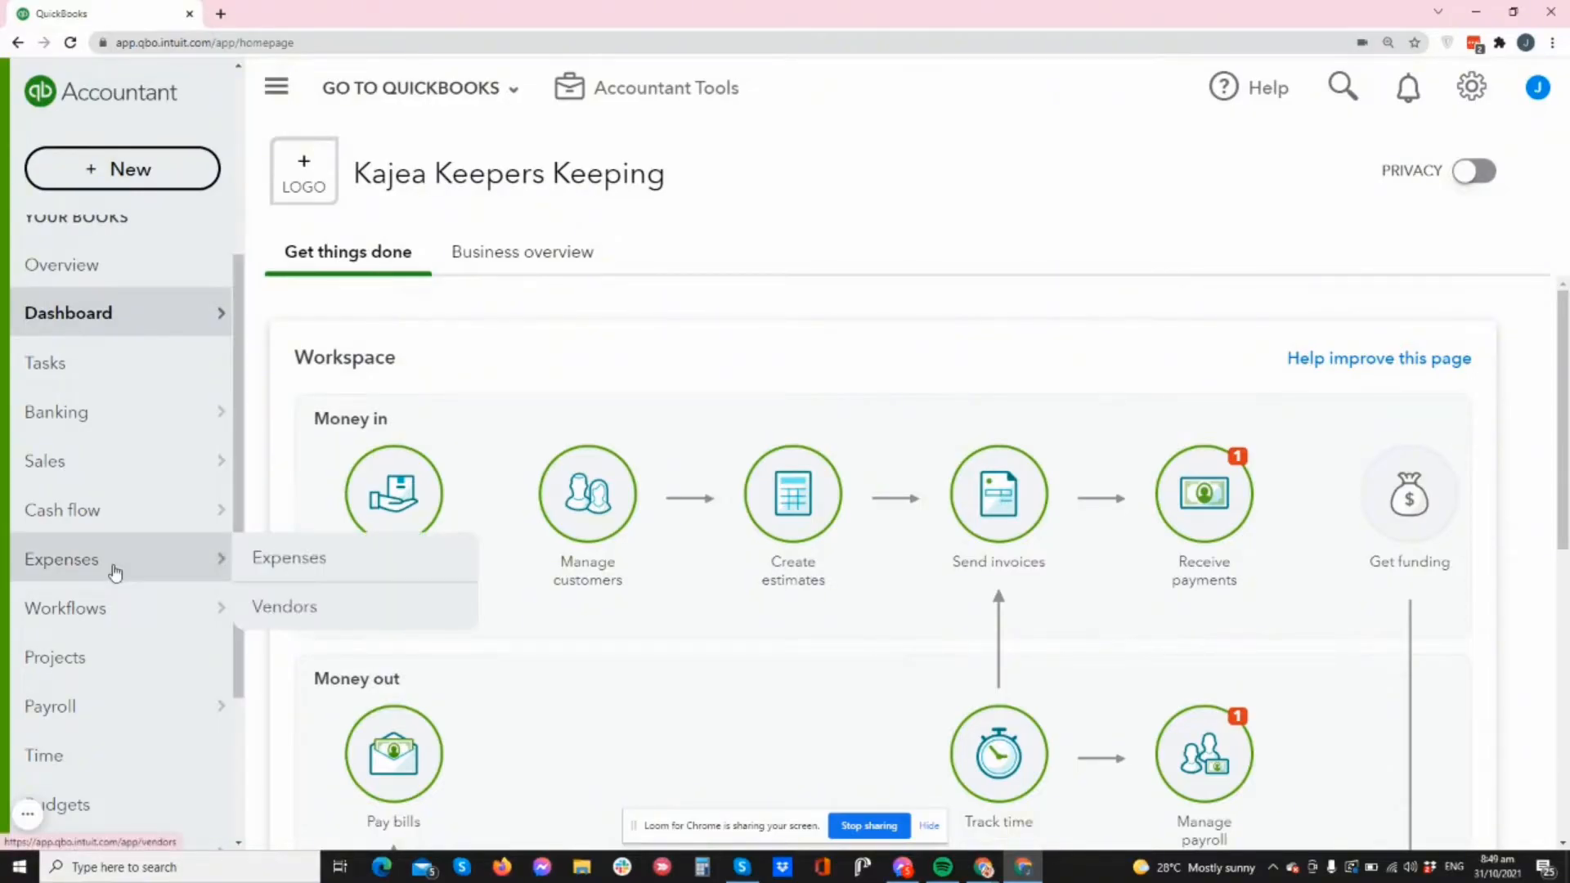
pyautogui.click(116, 574)
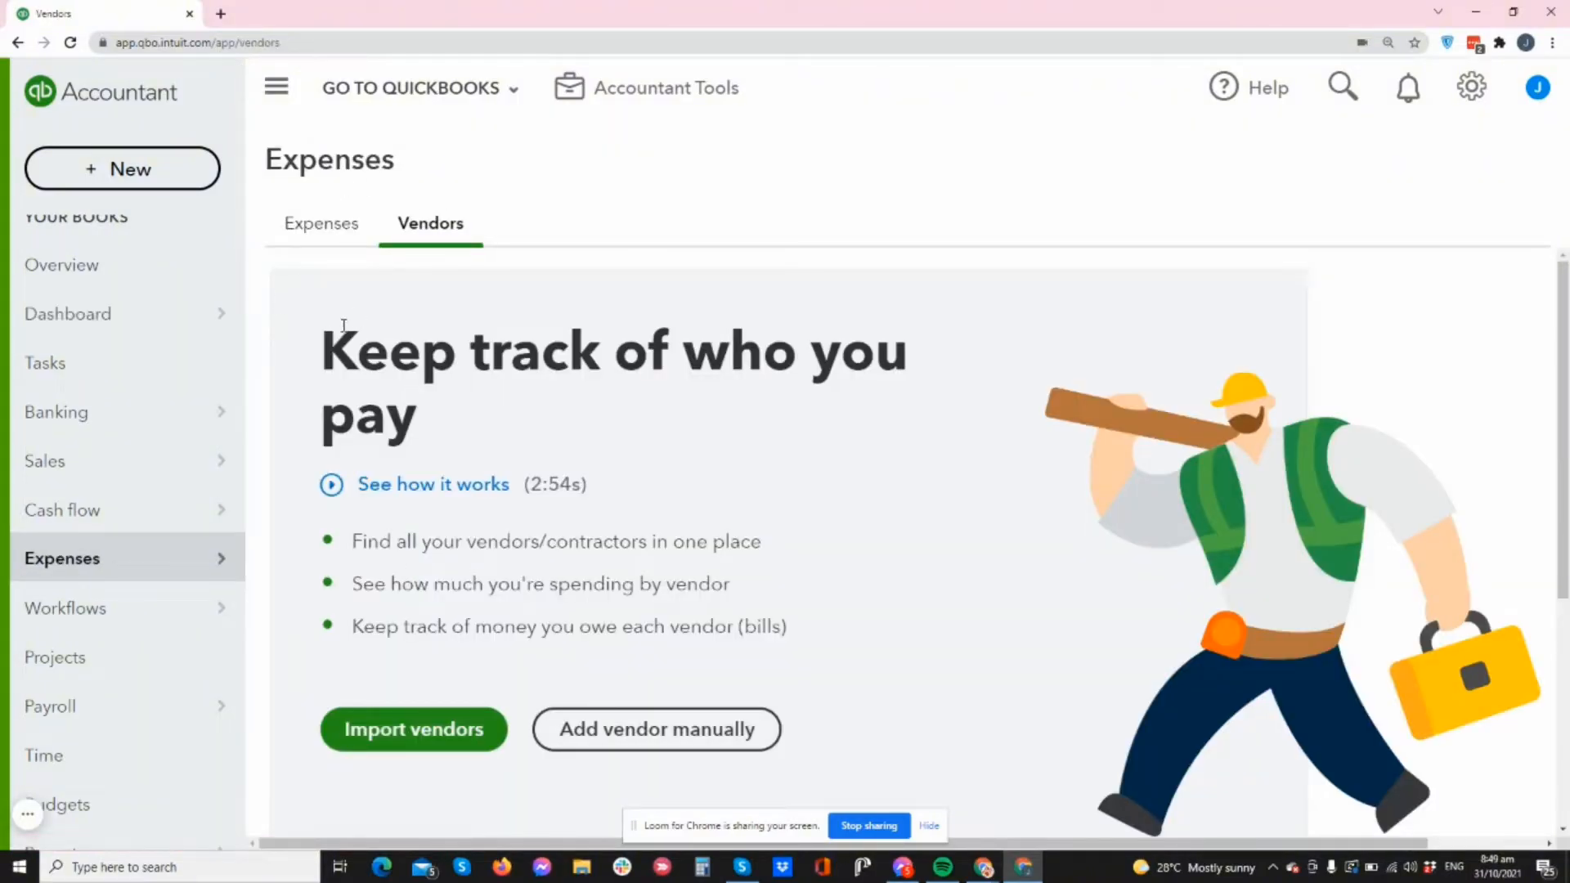
pyautogui.click(339, 233)
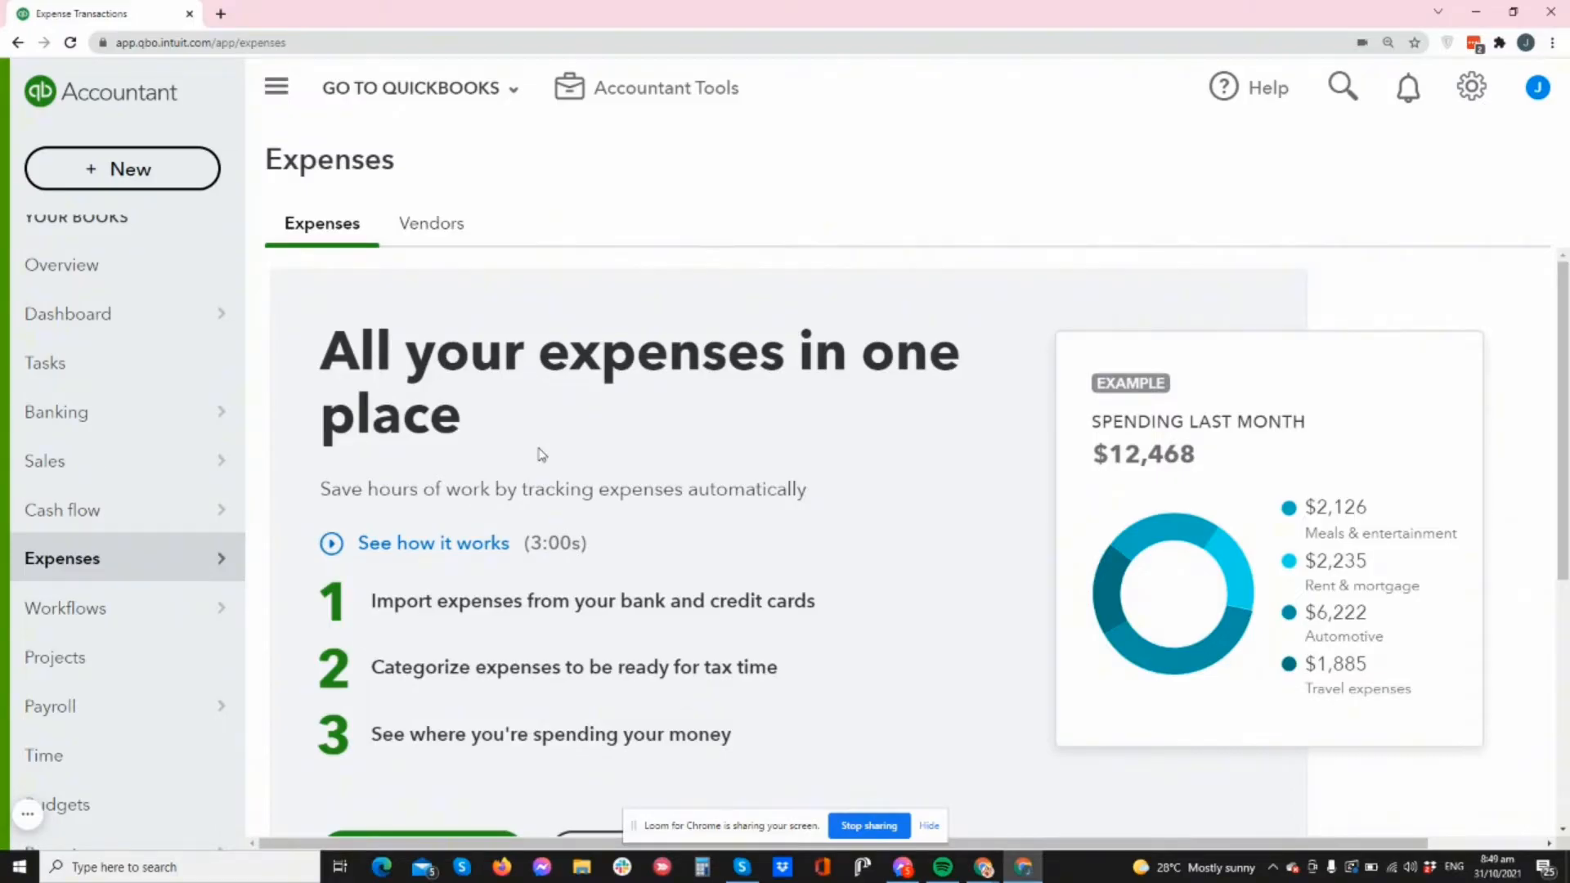
pyautogui.click(434, 228)
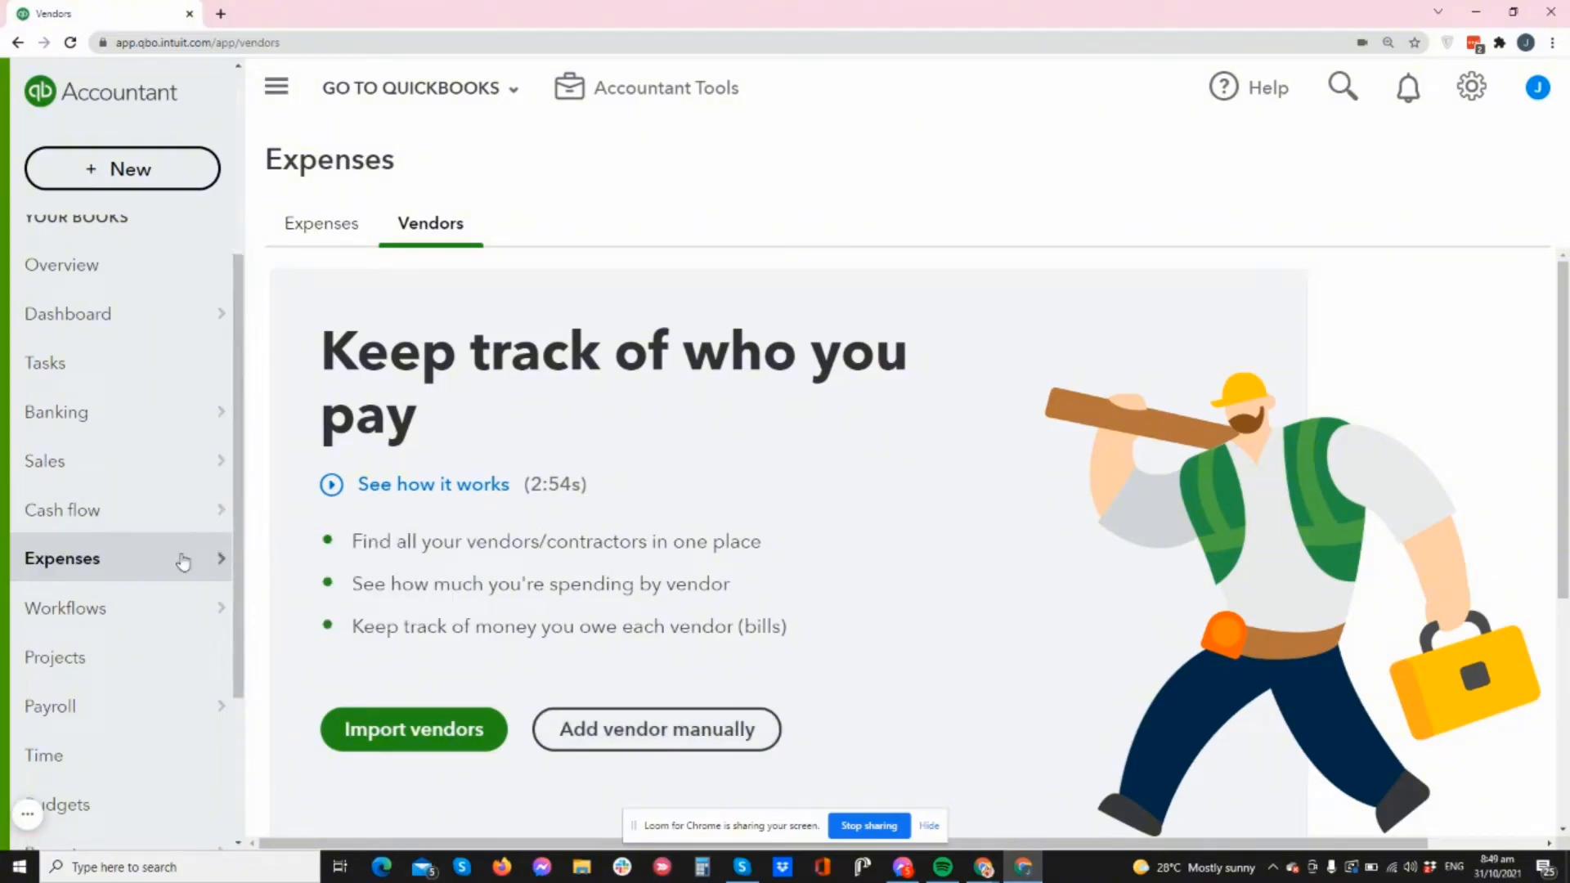
pyautogui.moveTo(194, 566)
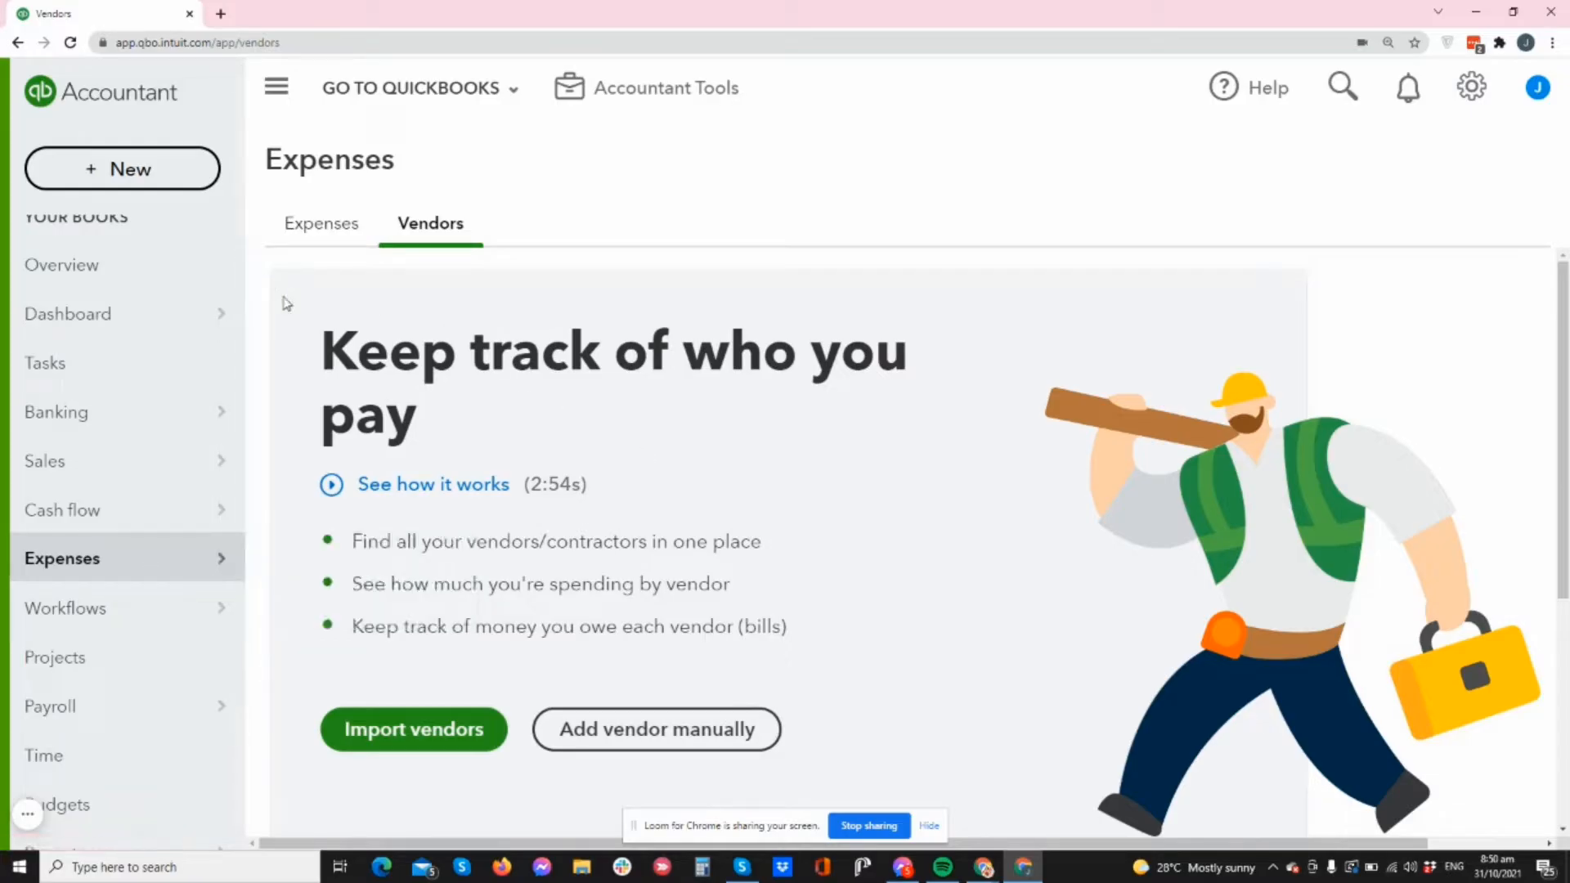
pyautogui.click(125, 170)
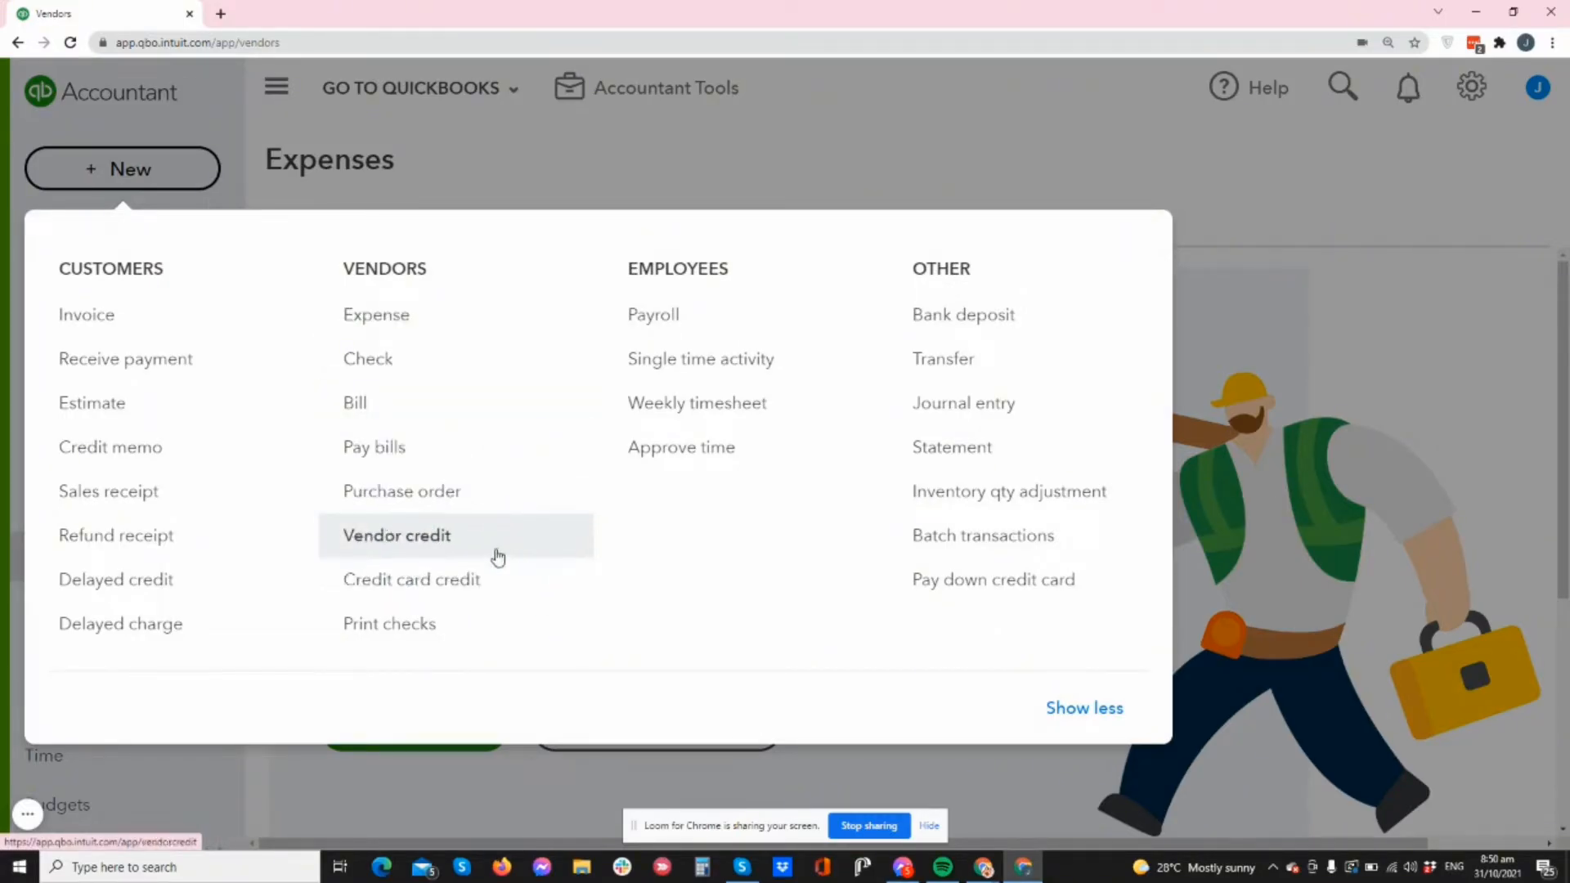
# - Close the + New menu, visit Import Data from the gear menu, then return to Expenses Vendors
pyautogui.click(757, 159)
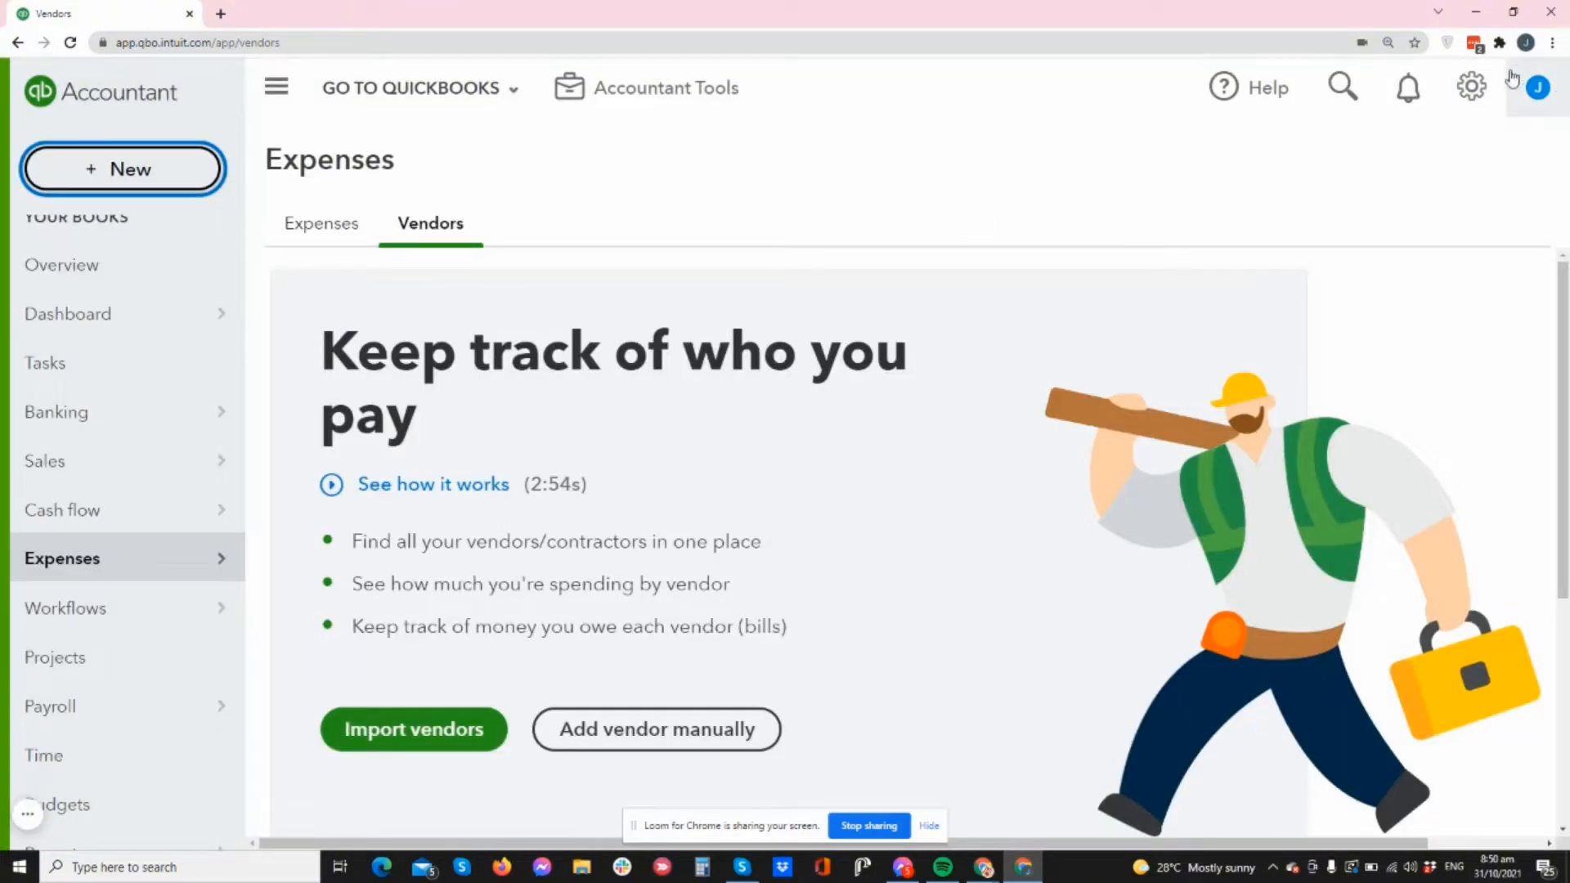
pyautogui.click(1480, 90)
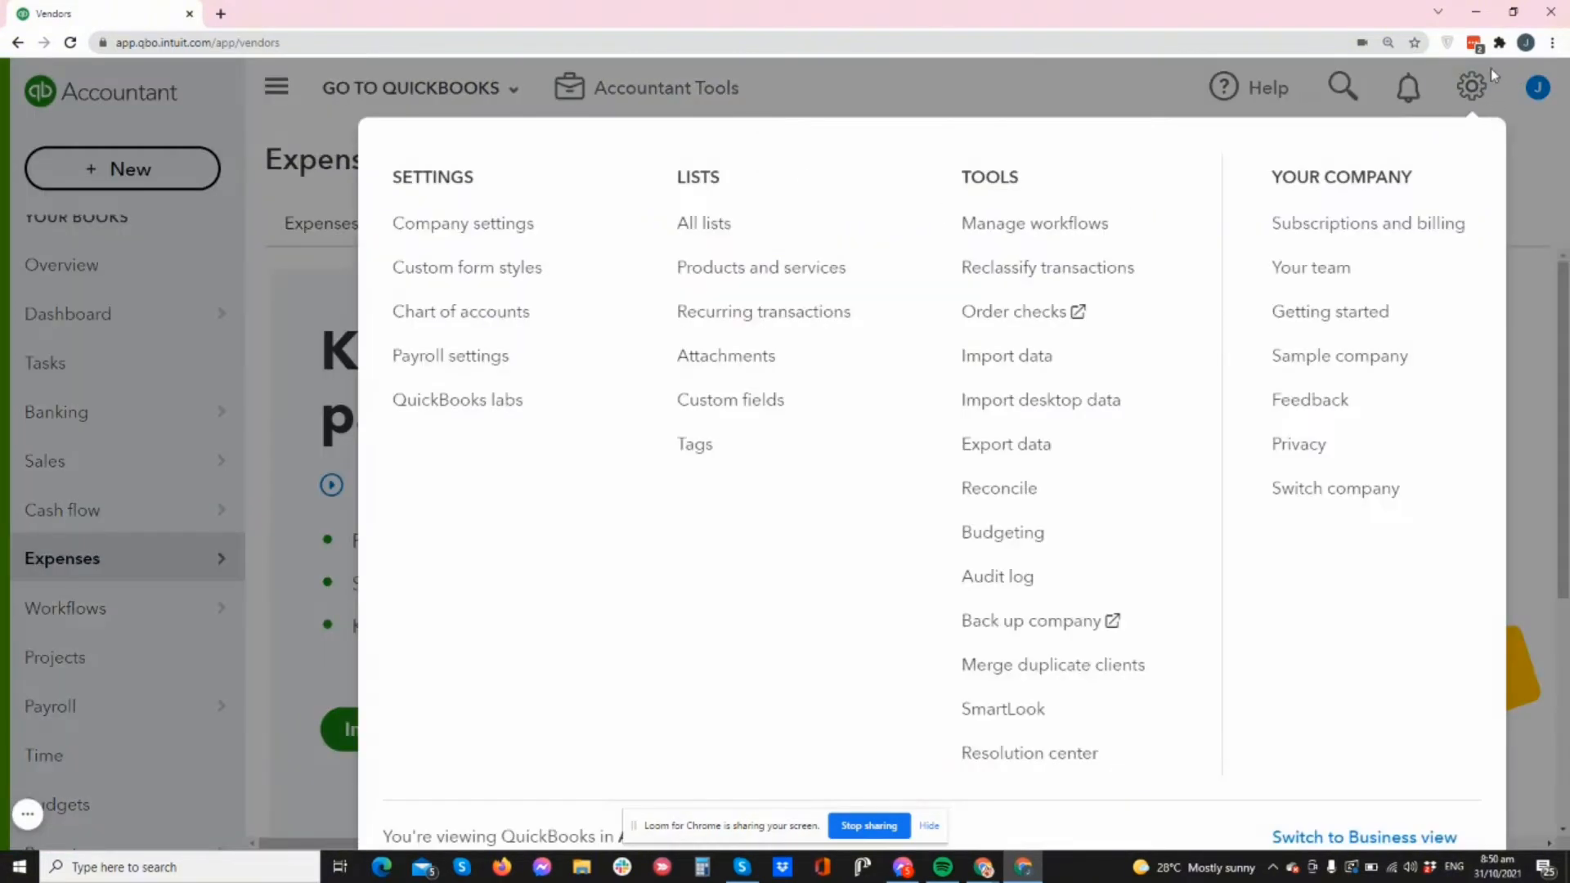
pyautogui.click(1028, 353)
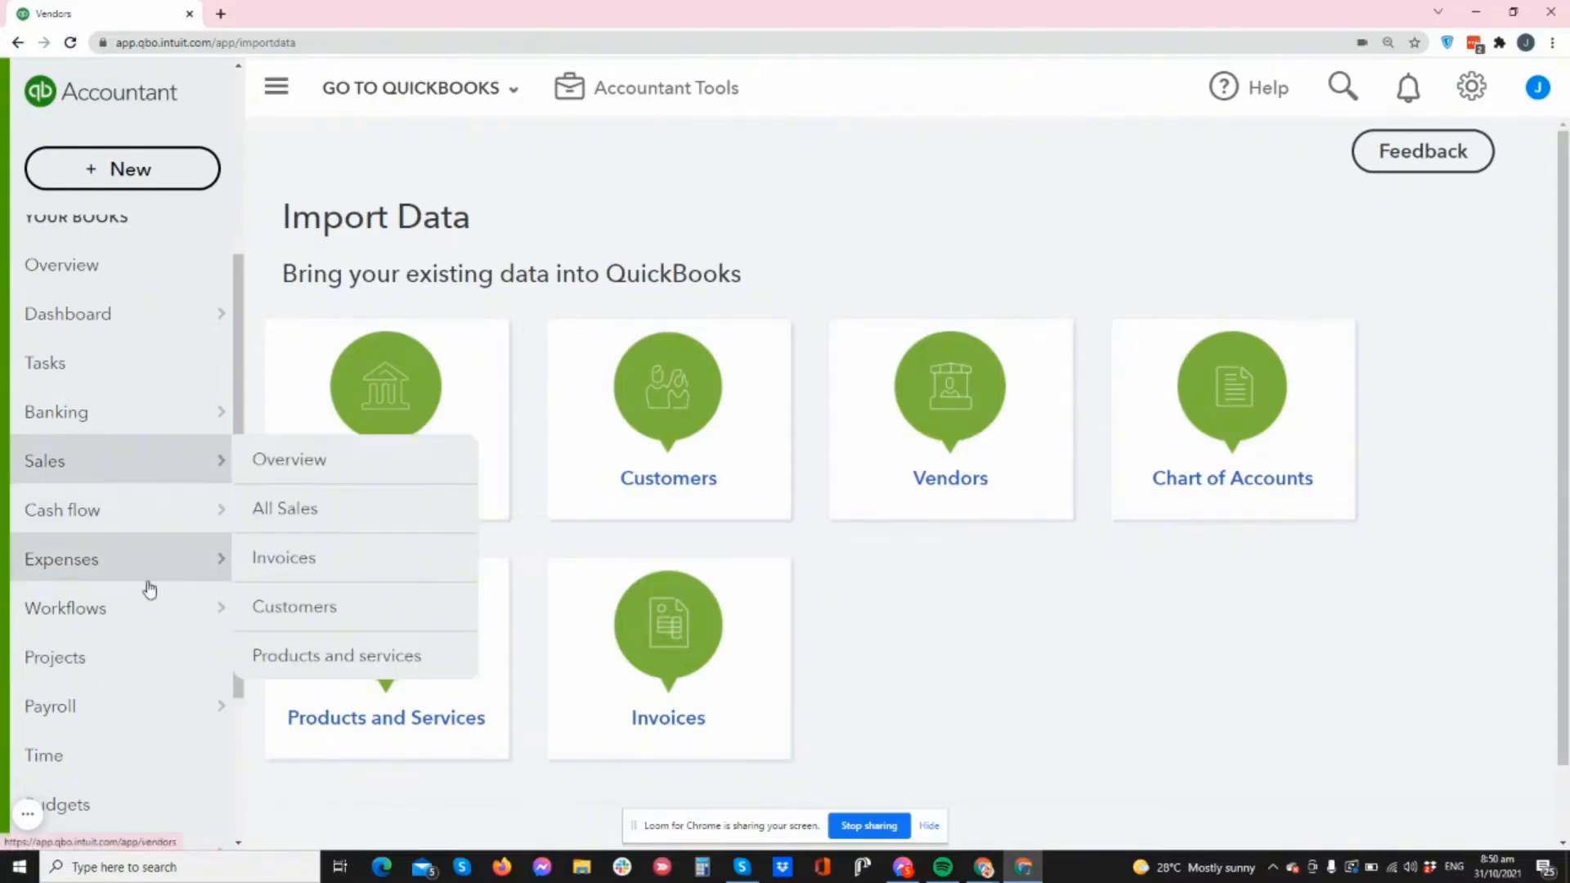
pyautogui.click(181, 557)
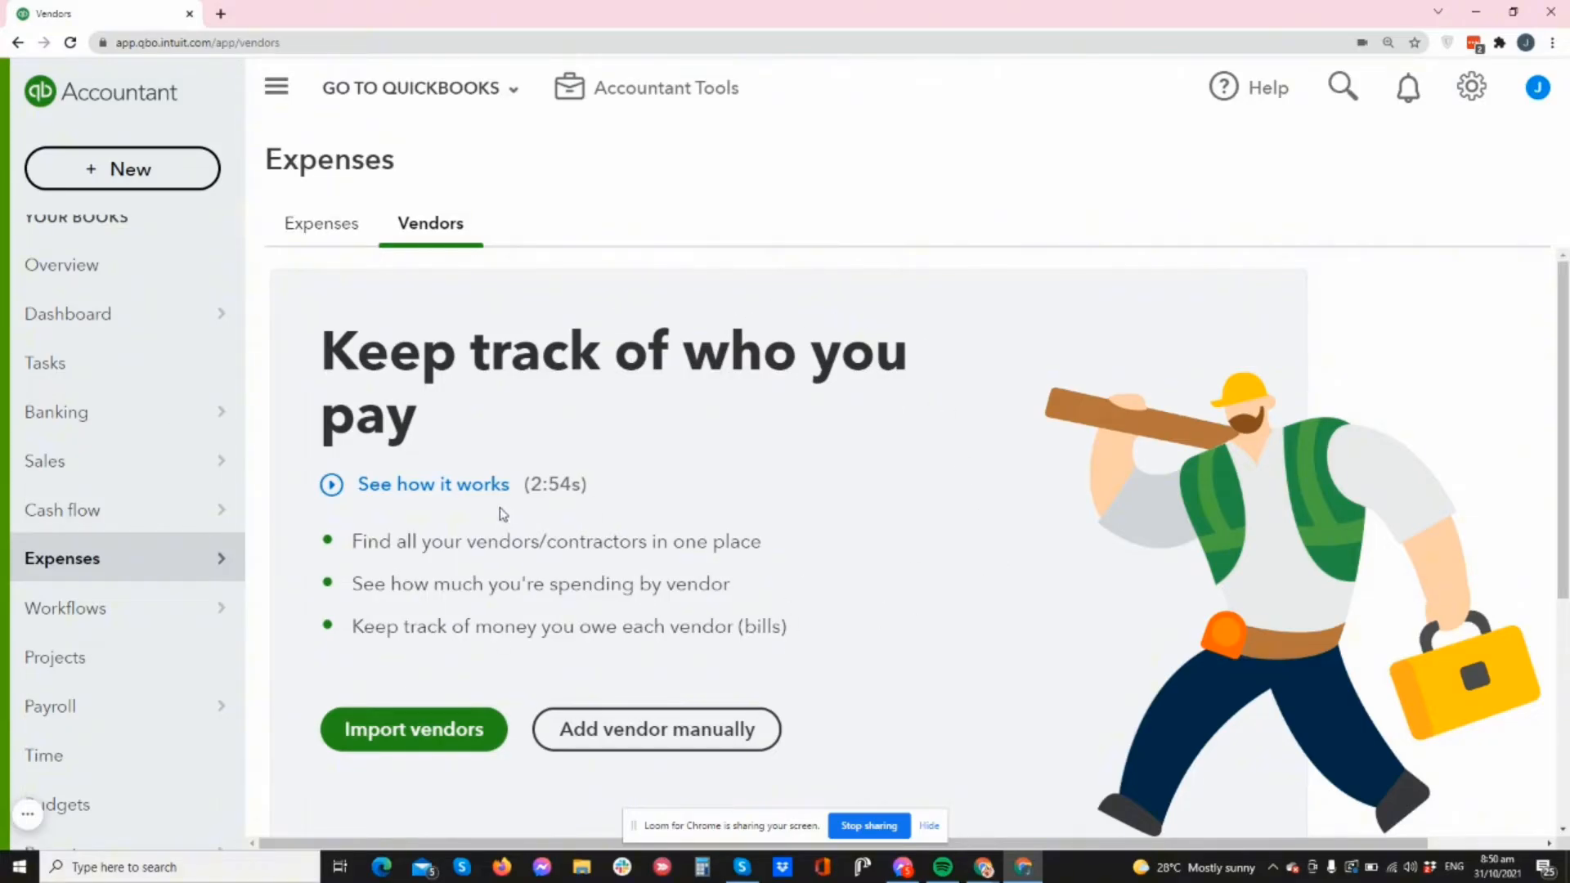
# - From Import vendors, download the sample vendor file and open it in Excel
pyautogui.click(417, 731)
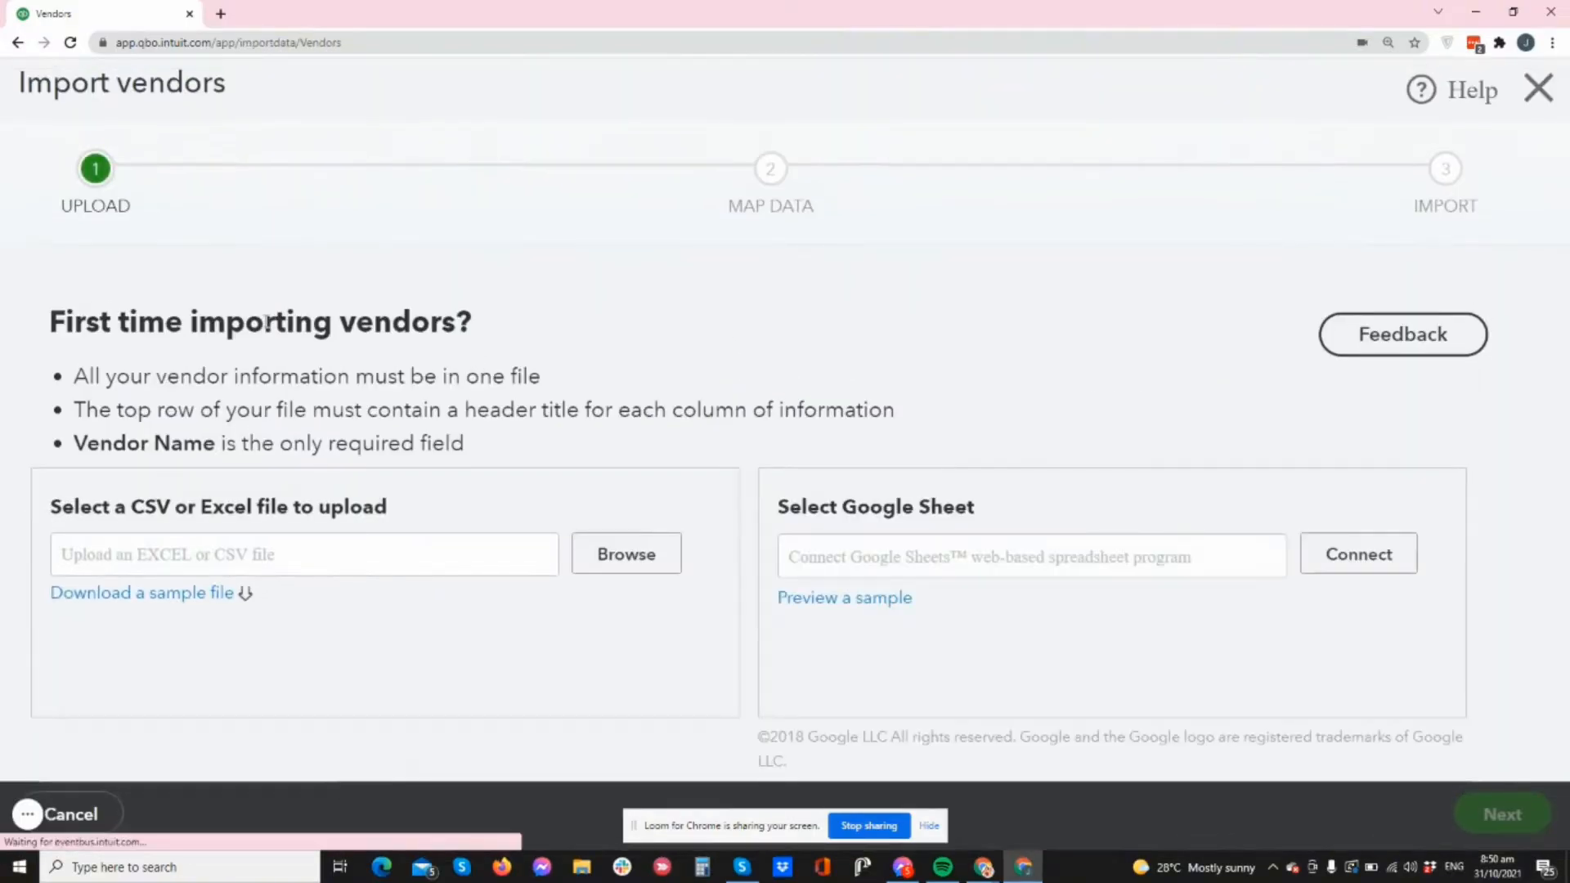
pyautogui.click(183, 602)
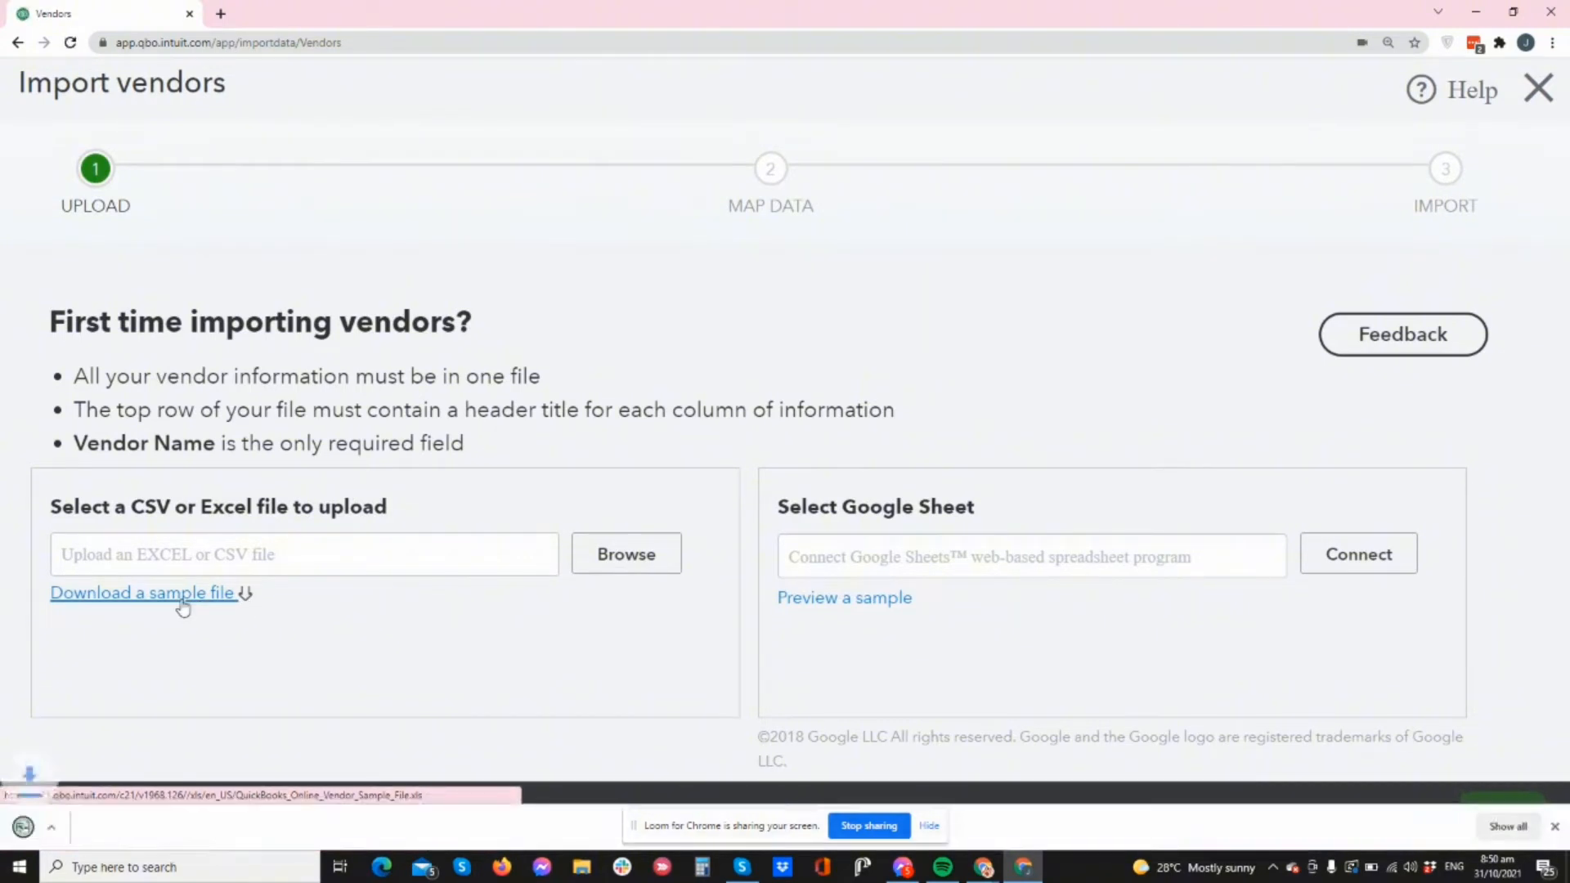
pyautogui.click(173, 834)
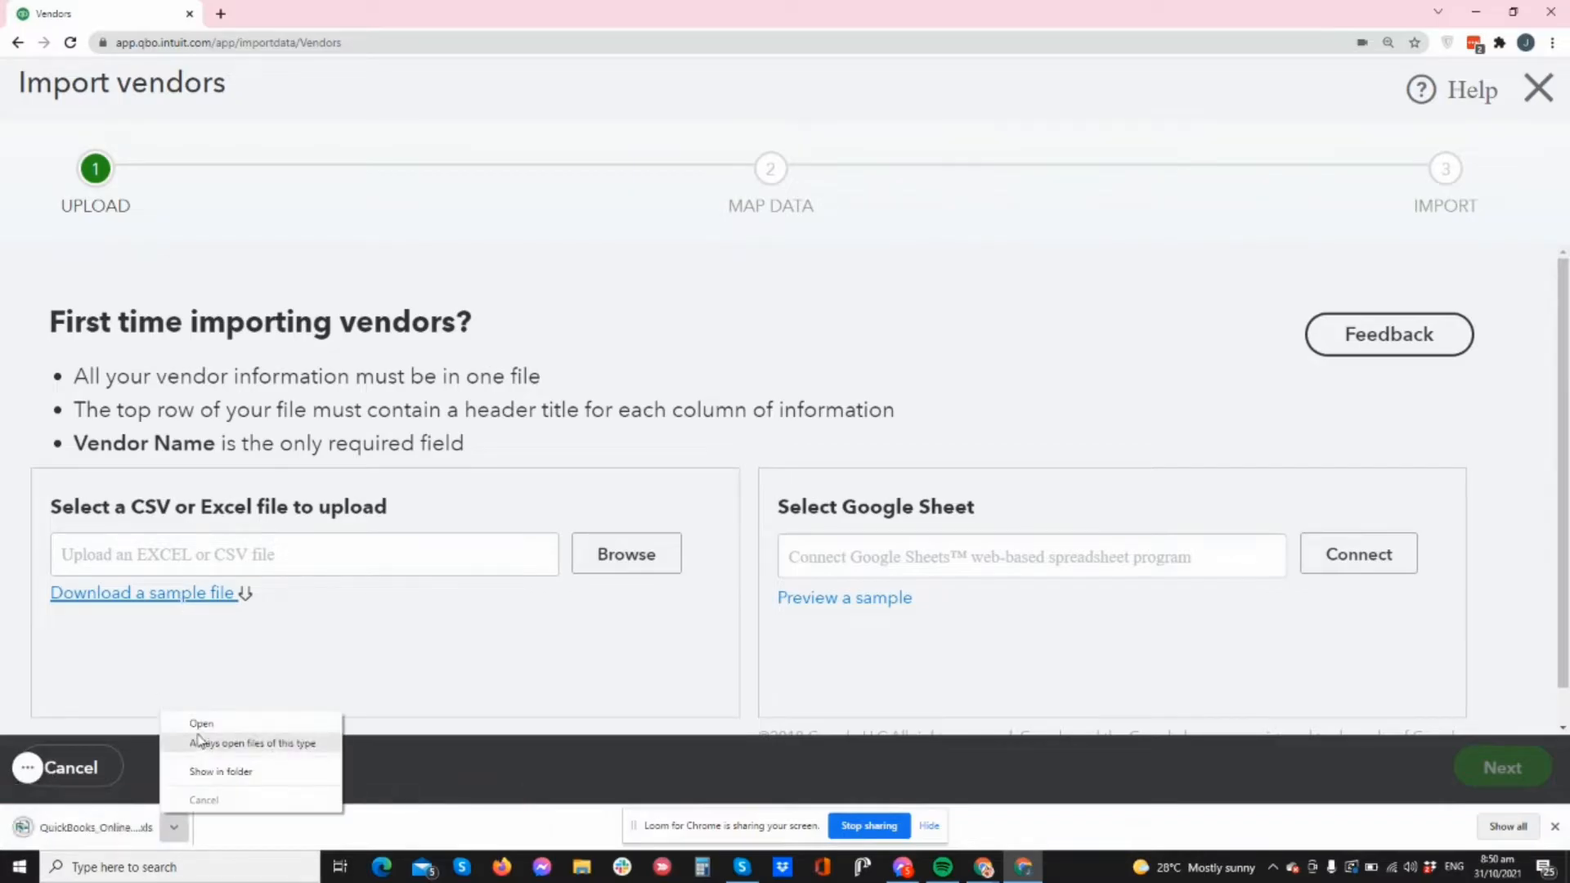
pyautogui.click(198, 722)
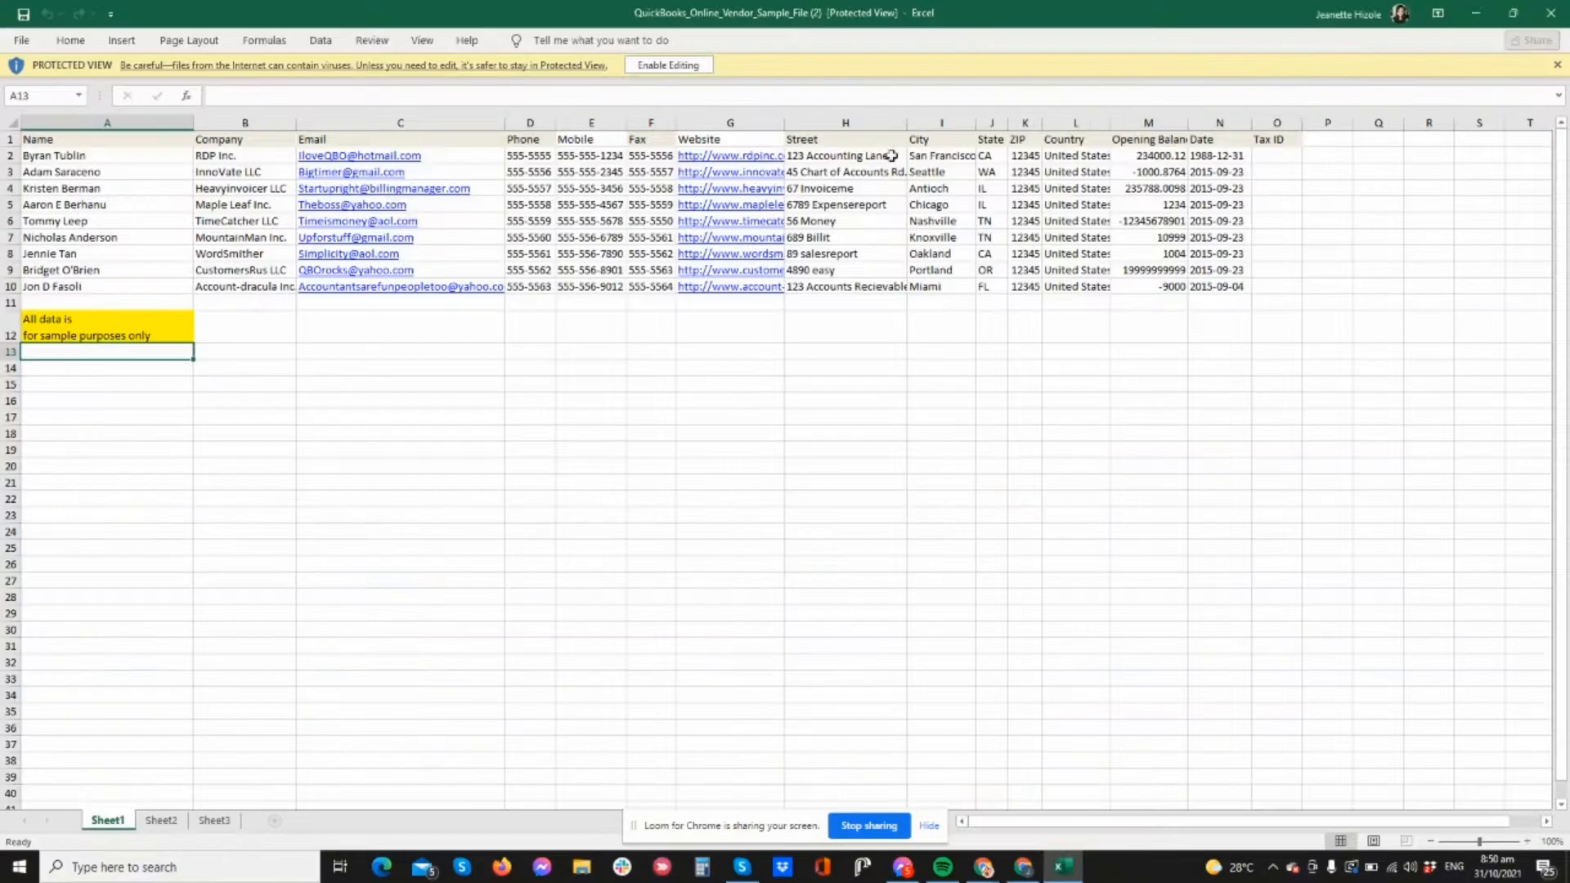
# - Enable editing in the sample workbook and zoom the sheet to 180%
pyautogui.click(674, 68)
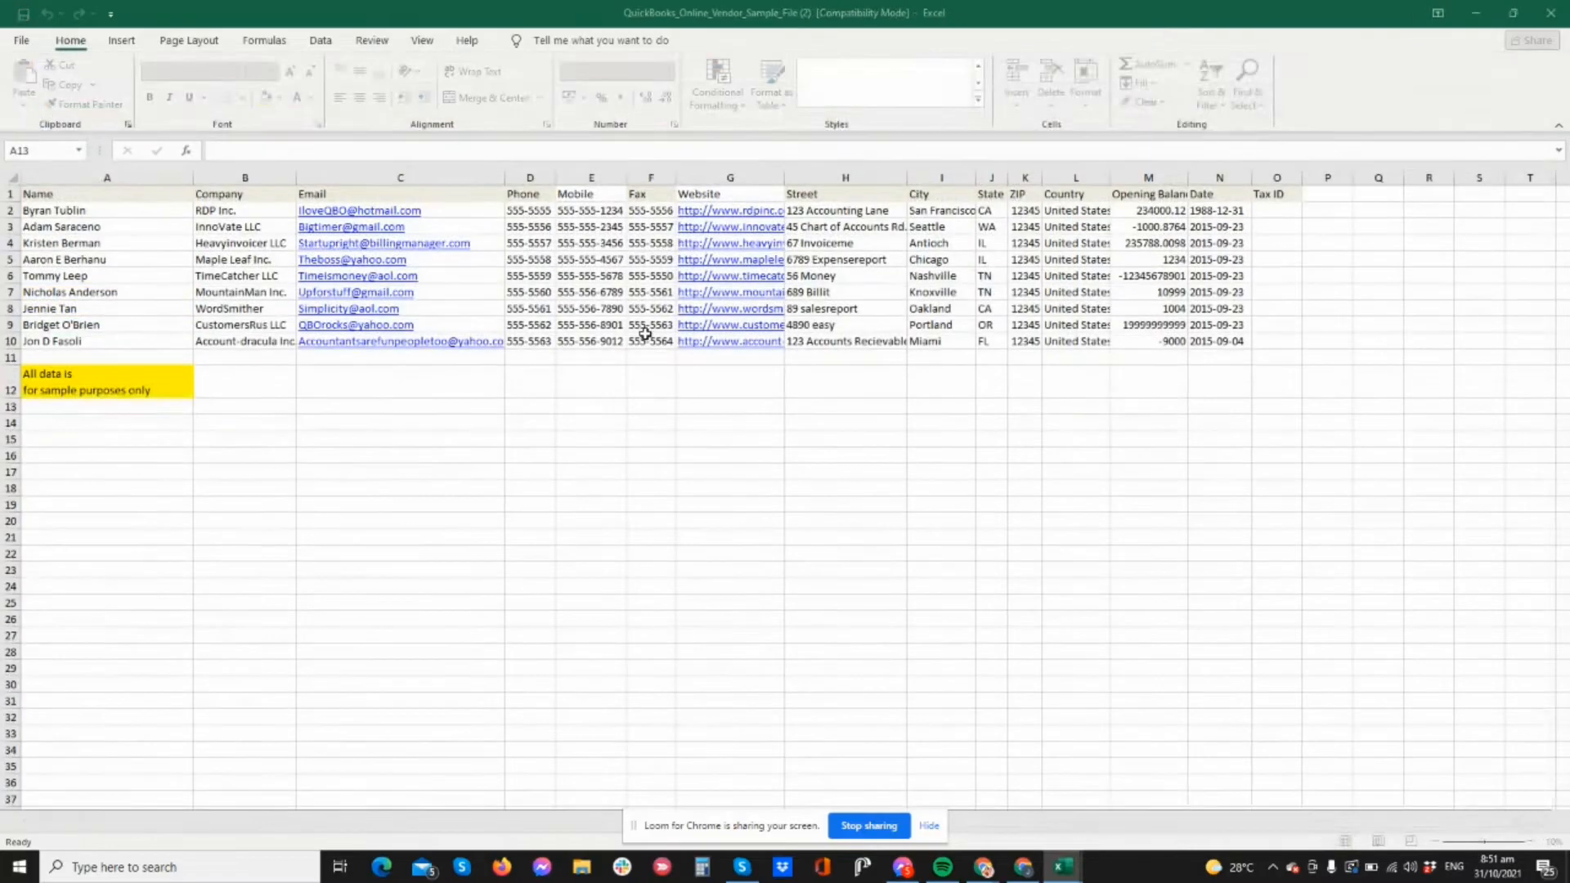
pyautogui.click(1528, 842)
pyautogui.click(1527, 842)
pyautogui.click(1528, 842)
pyautogui.click(1528, 843)
pyautogui.click(1528, 843)
pyautogui.click(1527, 843)
pyautogui.click(1528, 843)
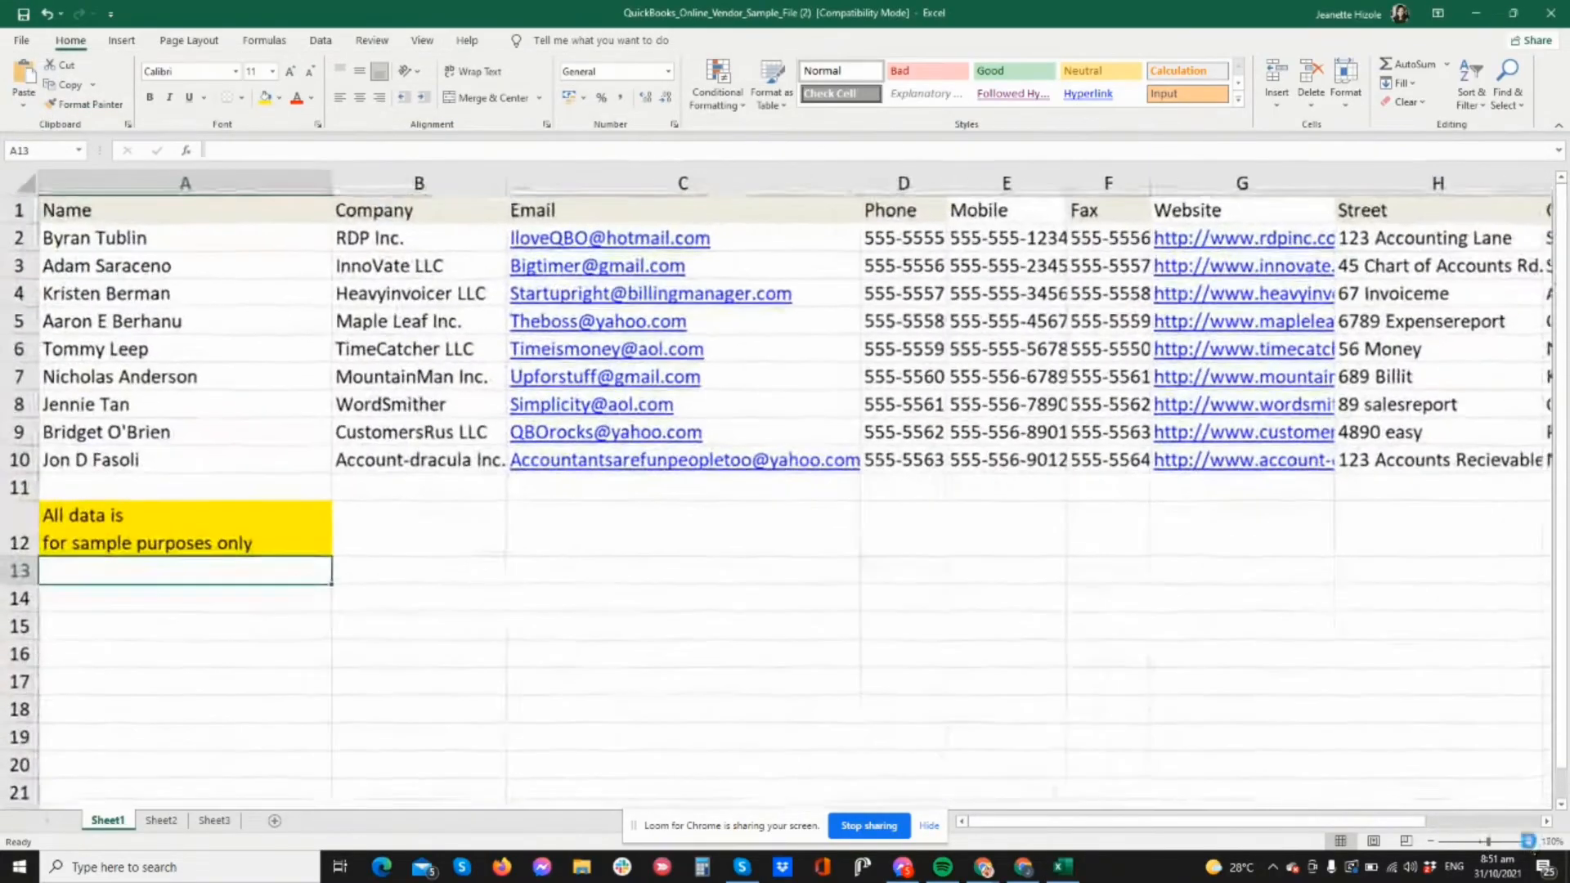
pyautogui.click(1528, 843)
# - Review the column headers and the Opening Balance values, such as 234000.12
pyautogui.click(100, 211)
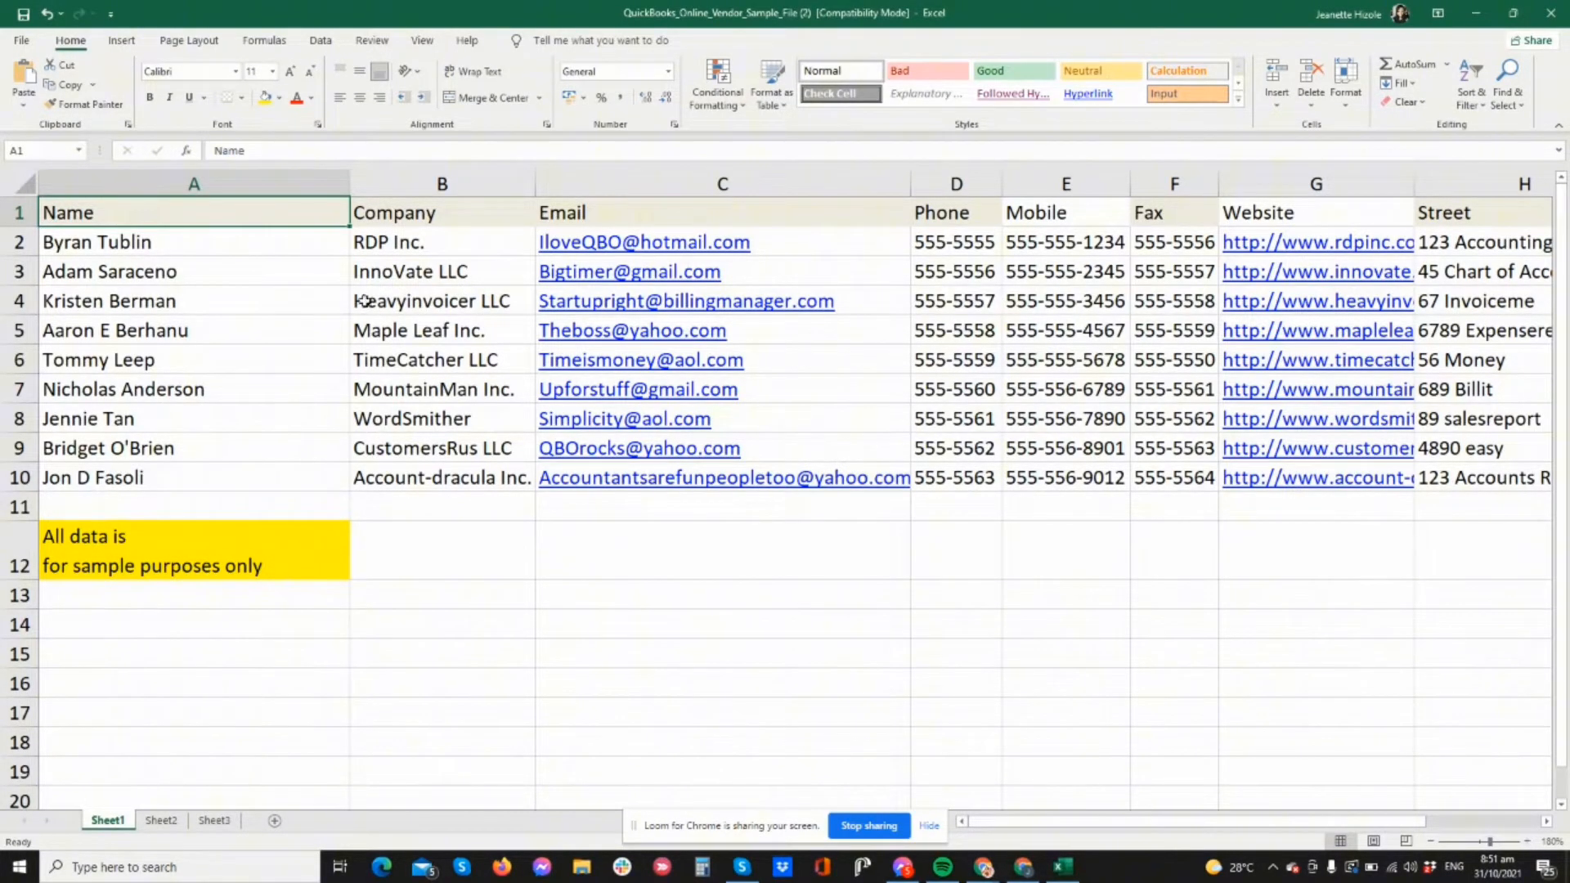
pyautogui.press('Right')
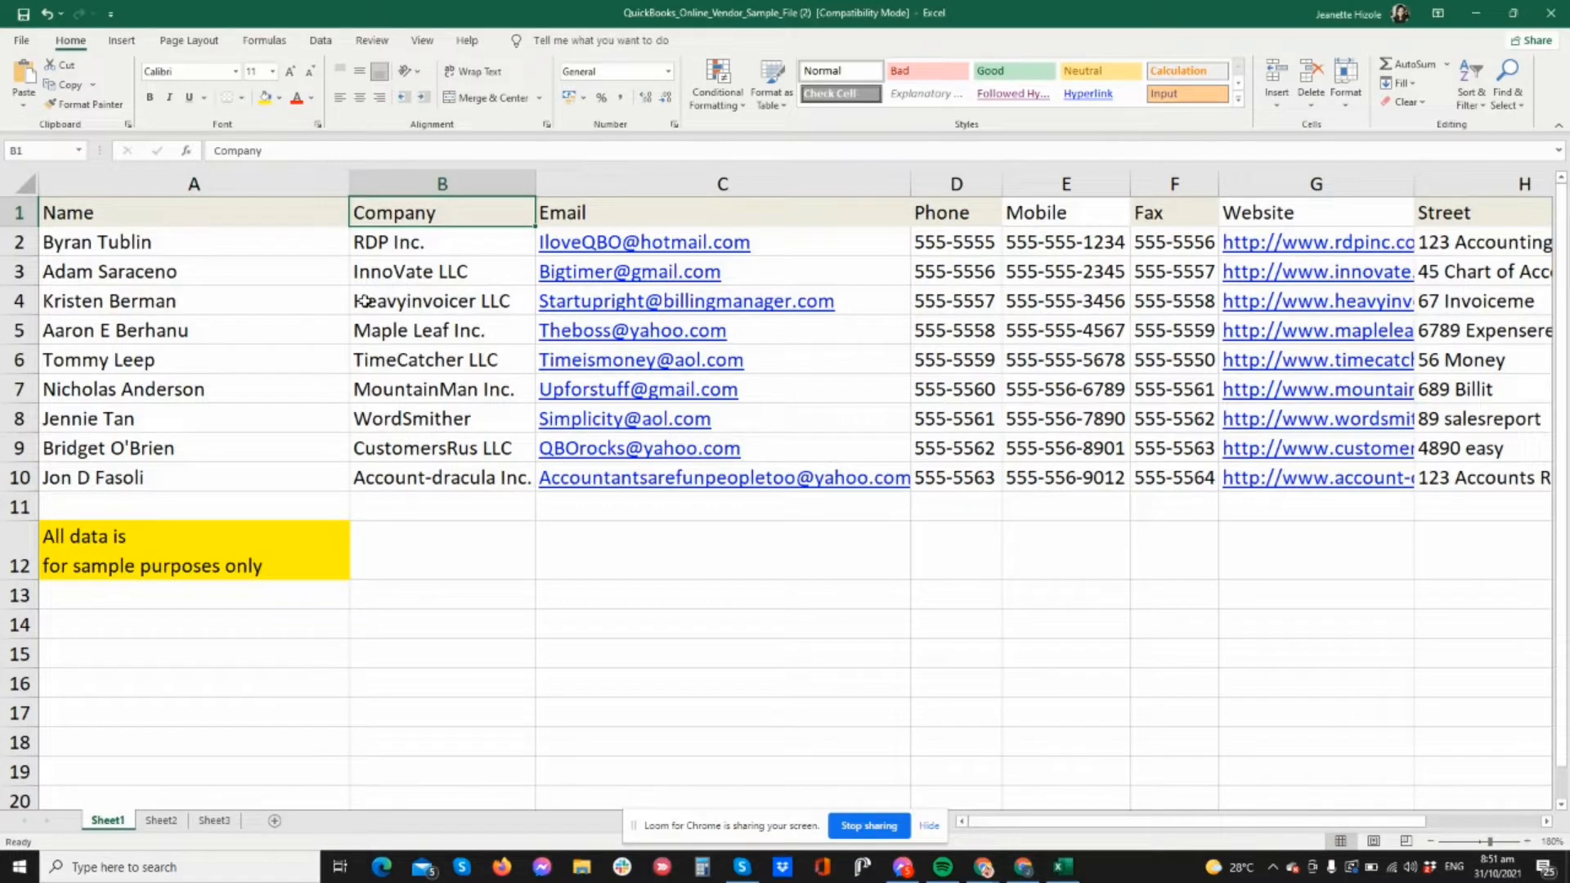
pyautogui.press('Right')
pyautogui.press('Right')
pyautogui.press('Right')
pyautogui.press('Right')
pyautogui.press('Right')
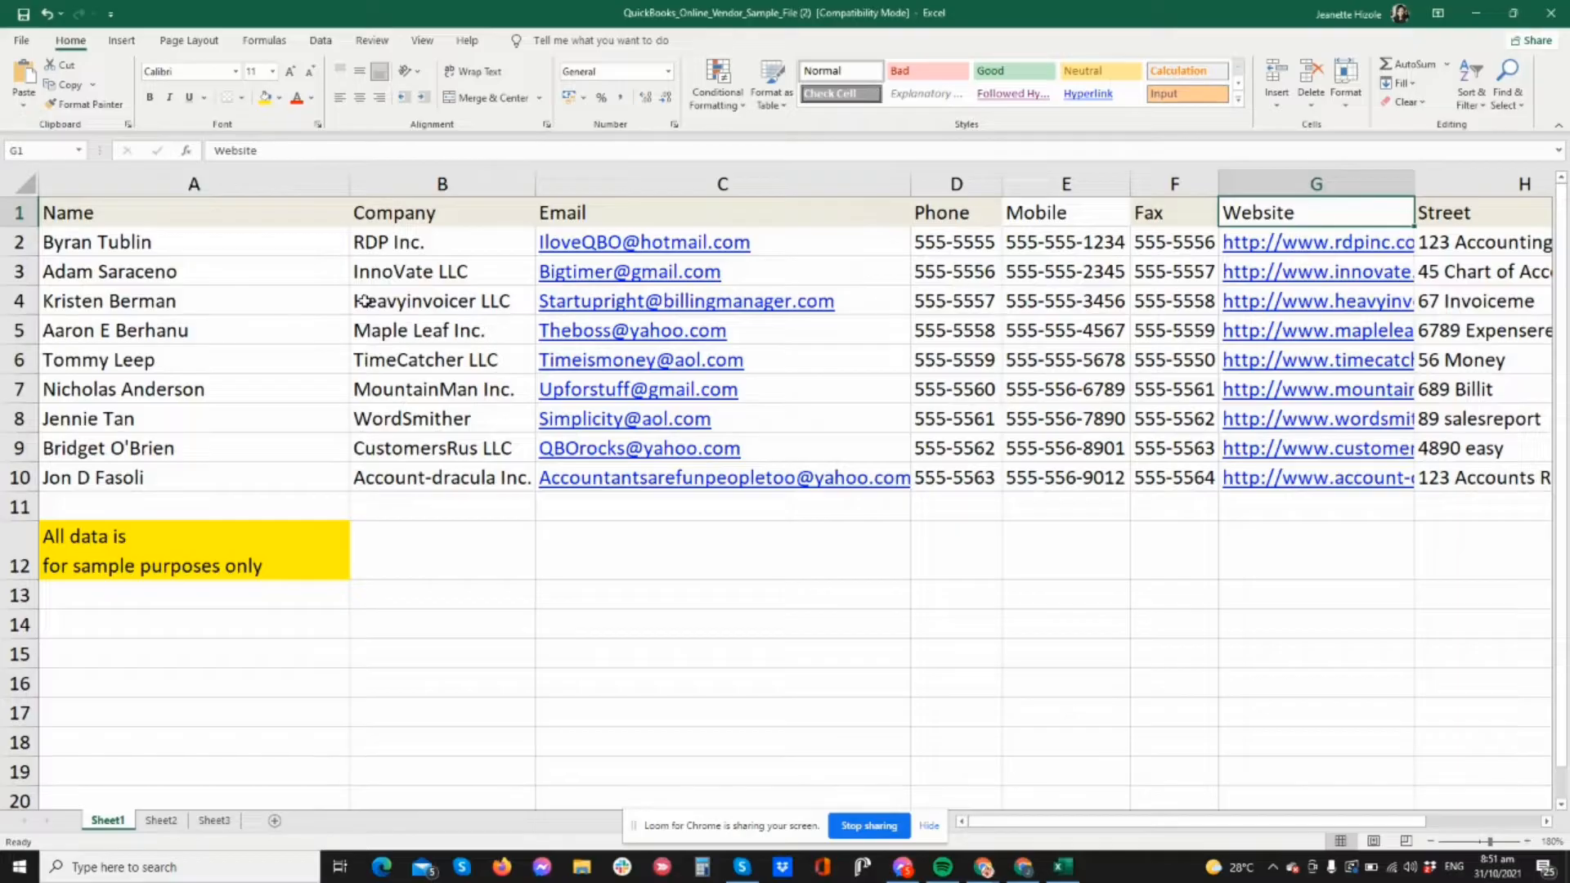
pyautogui.press('Right')
pyautogui.press('Right')
pyautogui.press('Right')
pyautogui.press('Right')
pyautogui.press('Right')
pyautogui.press('Right')
pyautogui.press('Right')
pyautogui.press('Right')
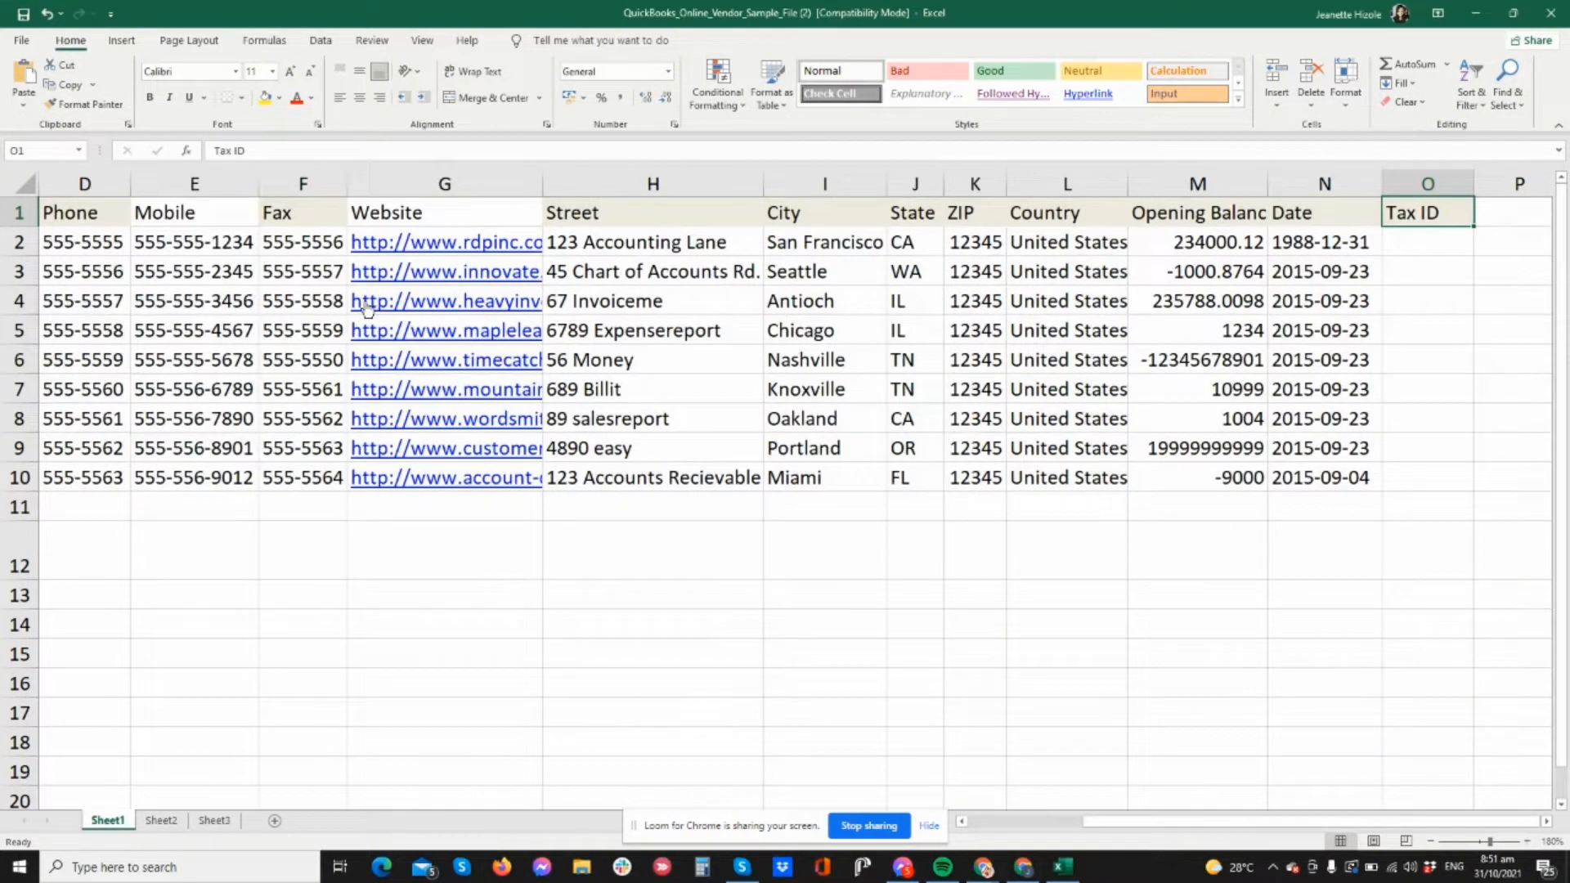
pyautogui.press('Left')
pyautogui.press('Left')
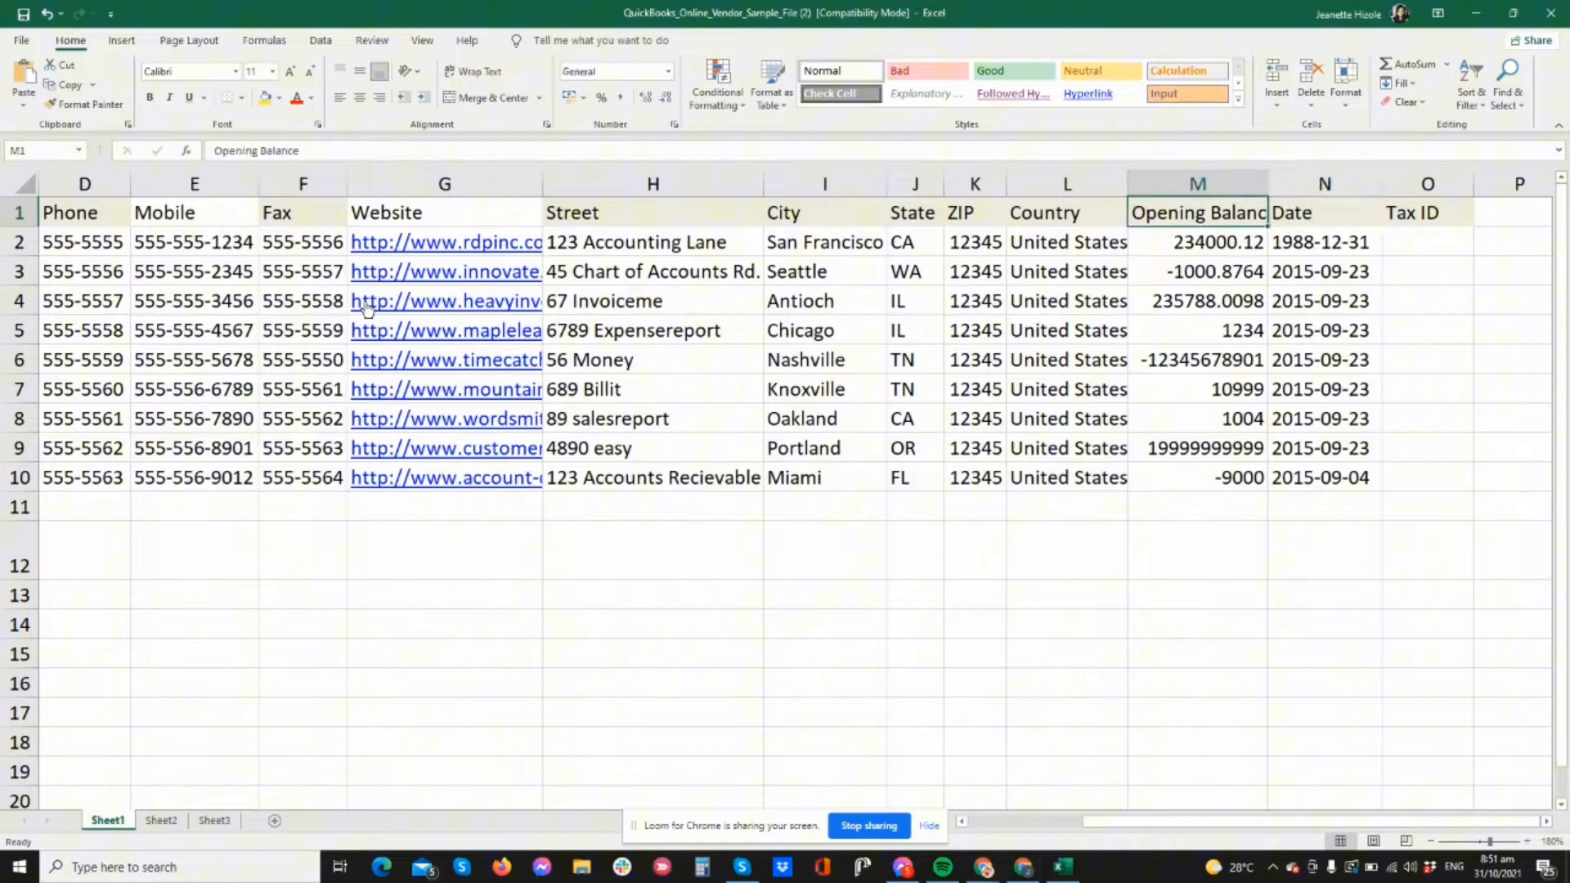
pyautogui.press('Right')
pyautogui.press('Right')
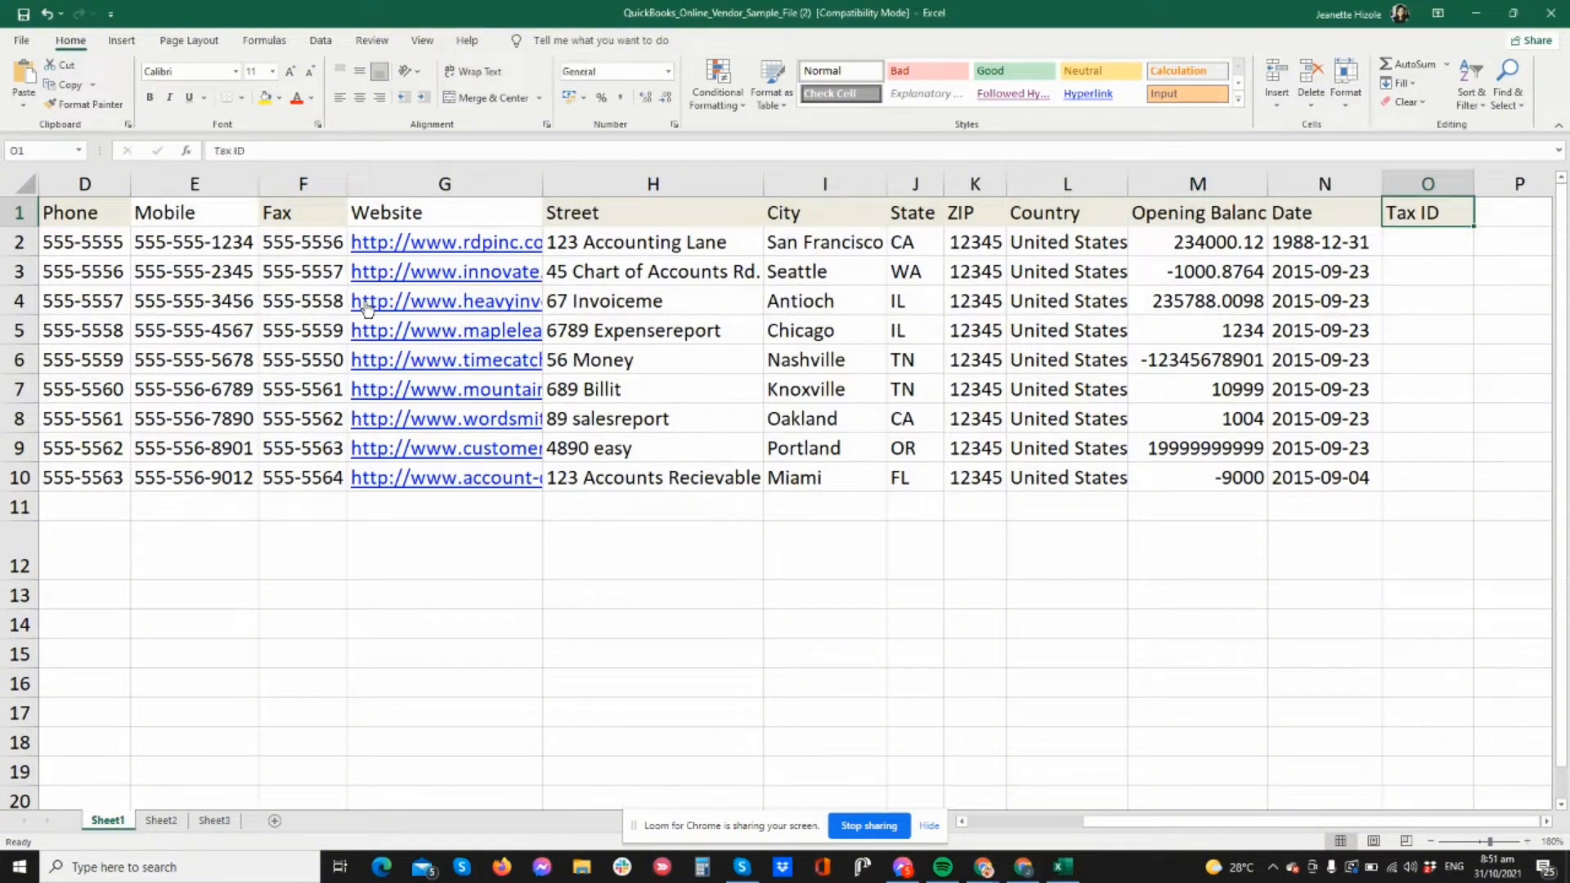
pyautogui.press('Left')
pyautogui.press('Left')
pyautogui.press('Left')
pyautogui.press('Left')
pyautogui.press('Left')
pyautogui.press('Left')
pyautogui.press('Left')
pyautogui.press('Left')
pyautogui.press('Left')
pyautogui.press('Left')
pyautogui.press('Left')
pyautogui.press('Left')
pyautogui.press('Left')
pyautogui.press('Left')
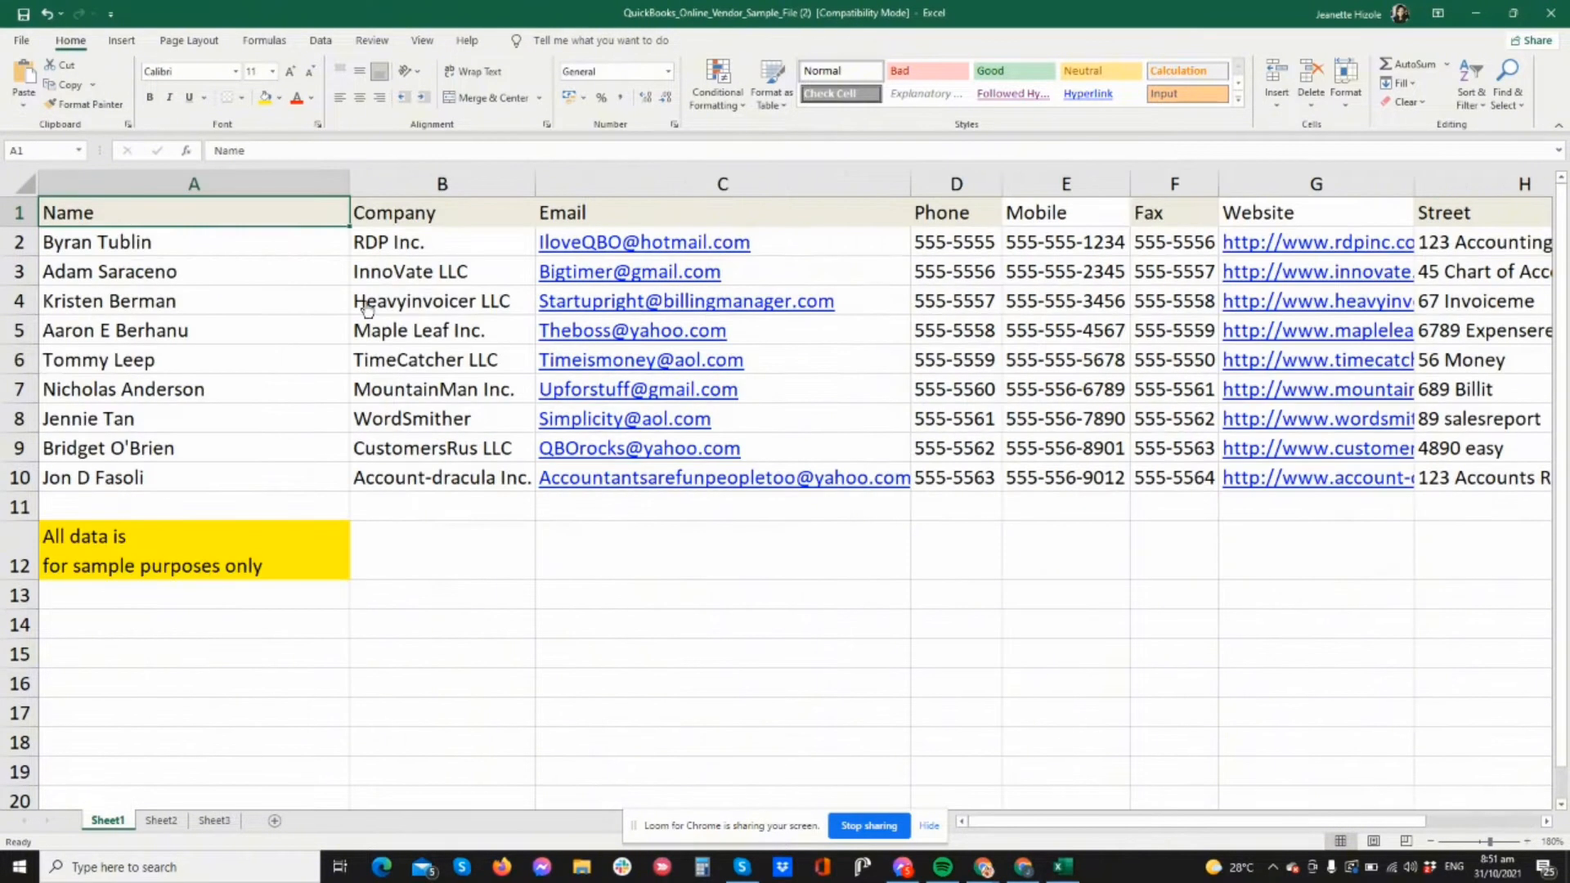
pyautogui.press('Down')
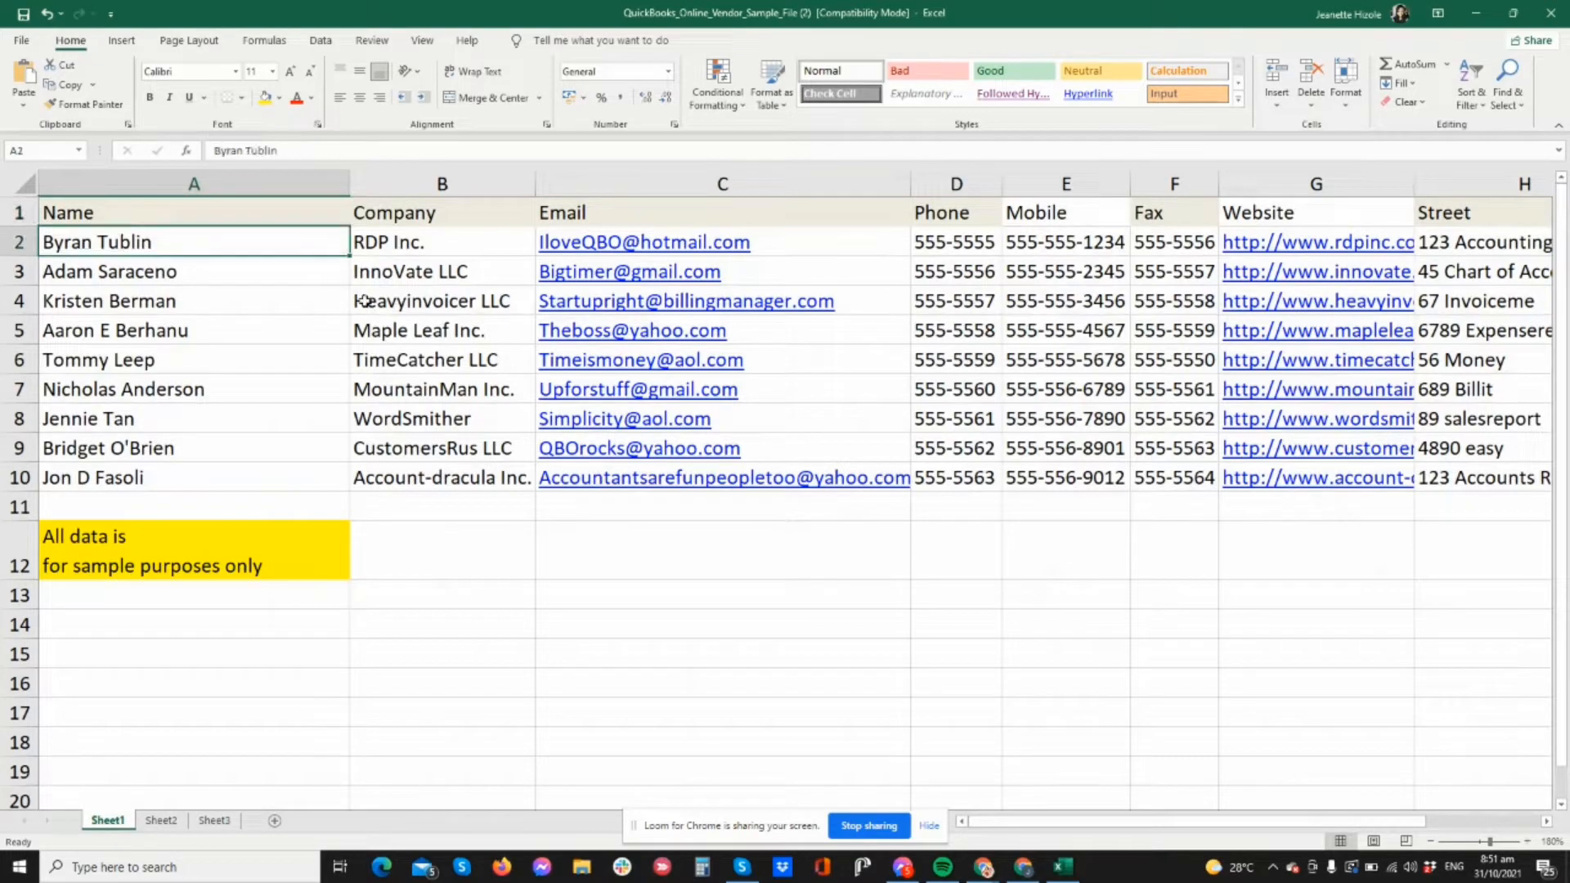
pyautogui.press('Up')
pyautogui.press('Right')
pyautogui.press('Right')
pyautogui.press('Right')
pyautogui.press('Right')
pyautogui.press('Right')
pyautogui.press('Right')
pyautogui.press('Right')
pyautogui.press('Right')
pyautogui.press('Right')
pyautogui.press('Right')
pyautogui.press('Right')
pyautogui.press('Right')
pyautogui.press('Right')
pyautogui.press('Right')
pyautogui.press('Right')
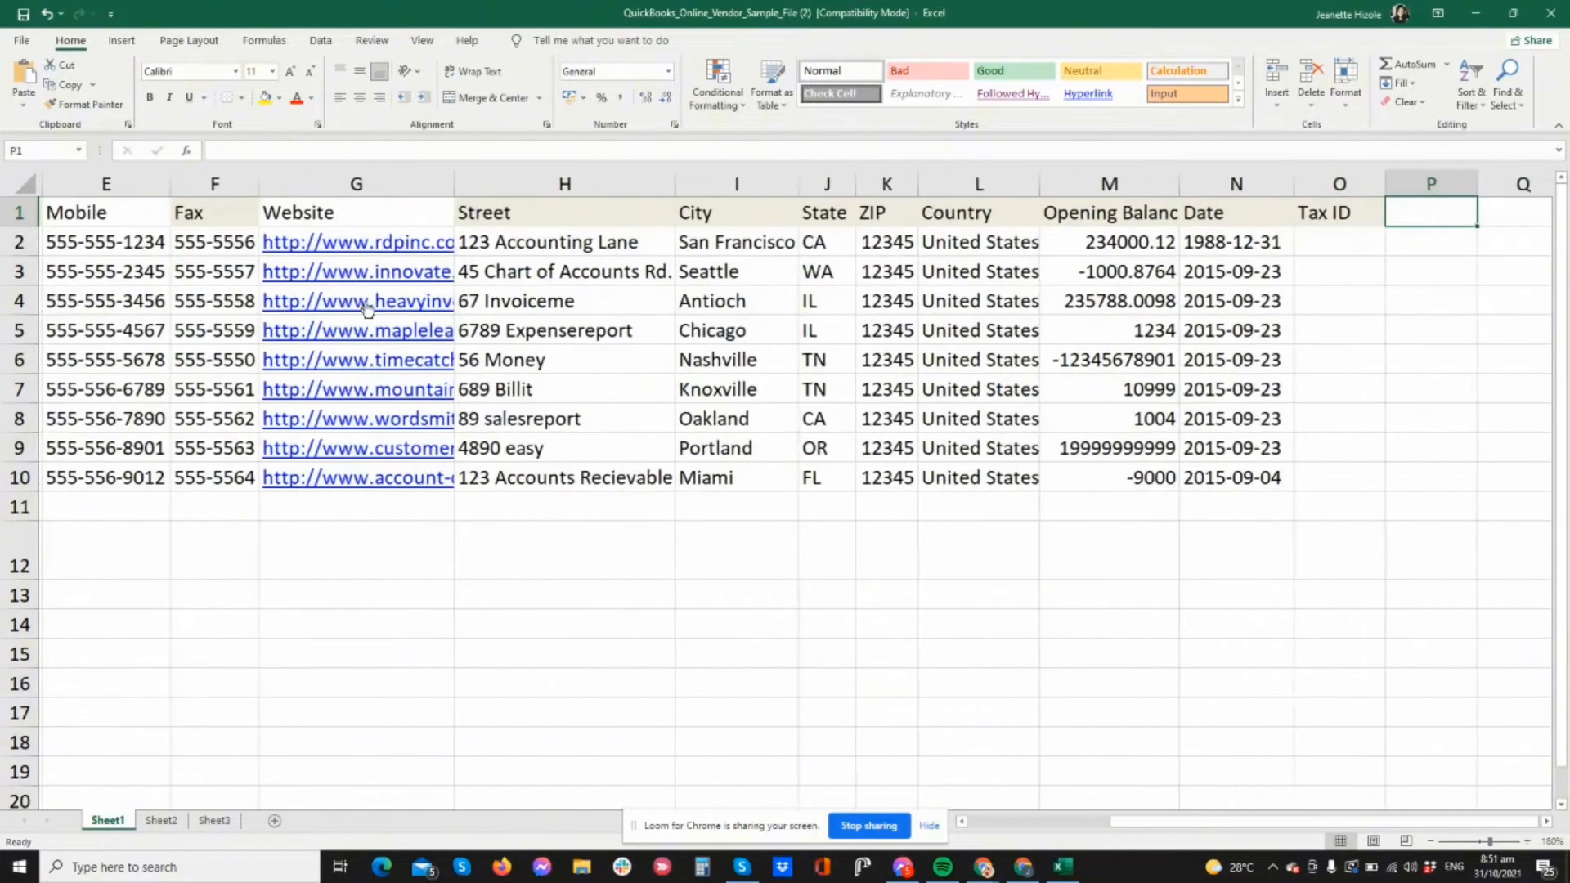
pyautogui.press('Left')
pyautogui.press('Left')
pyautogui.press('Left')
pyautogui.press('Down')
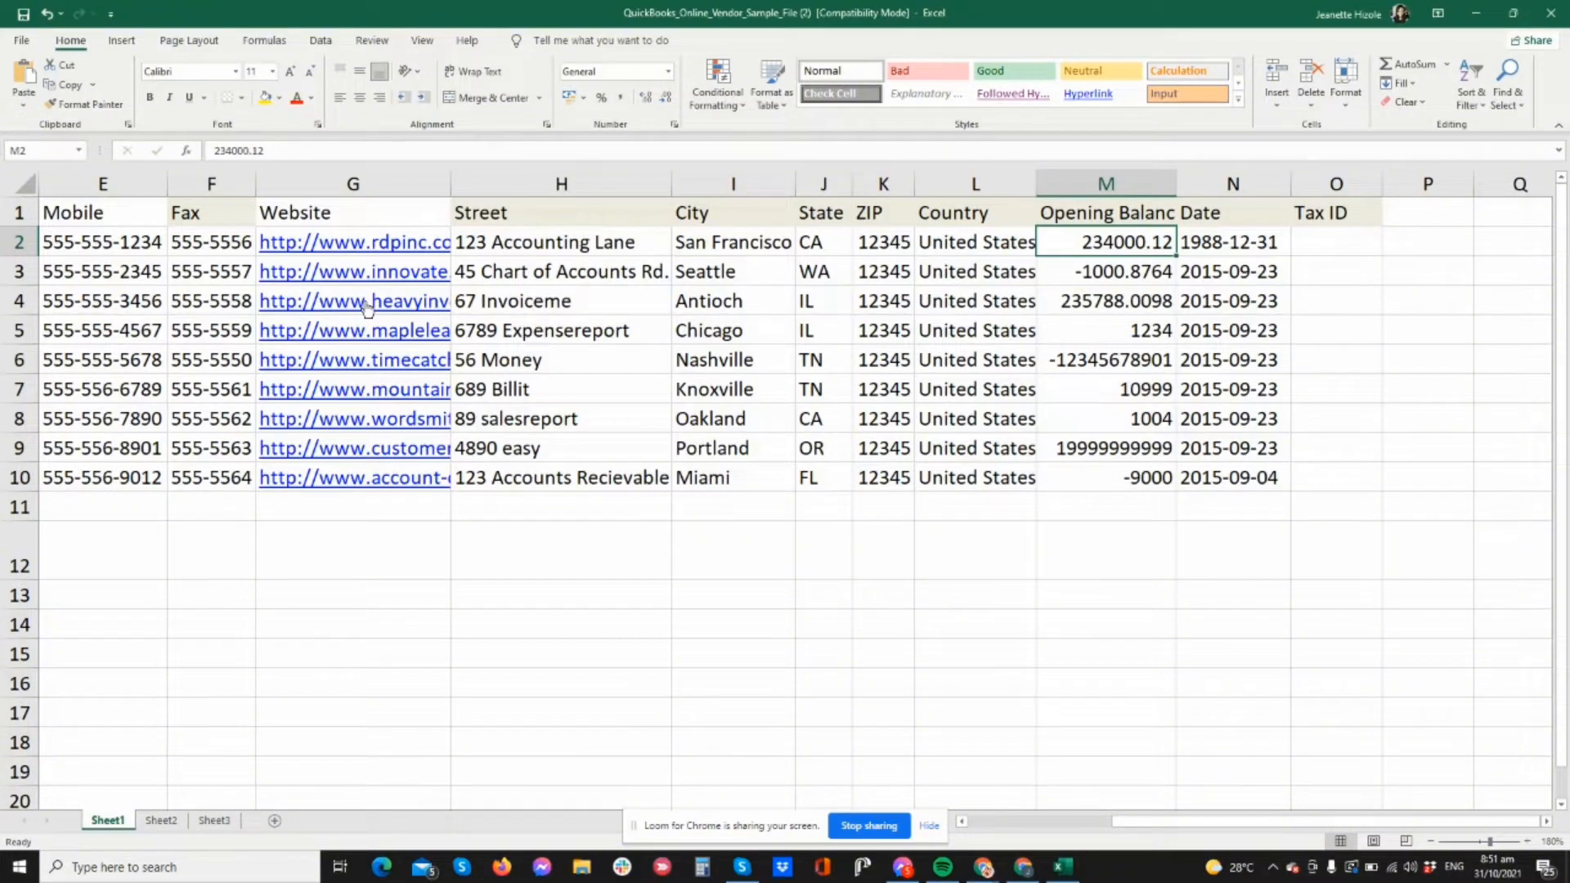
pyautogui.press('Up')
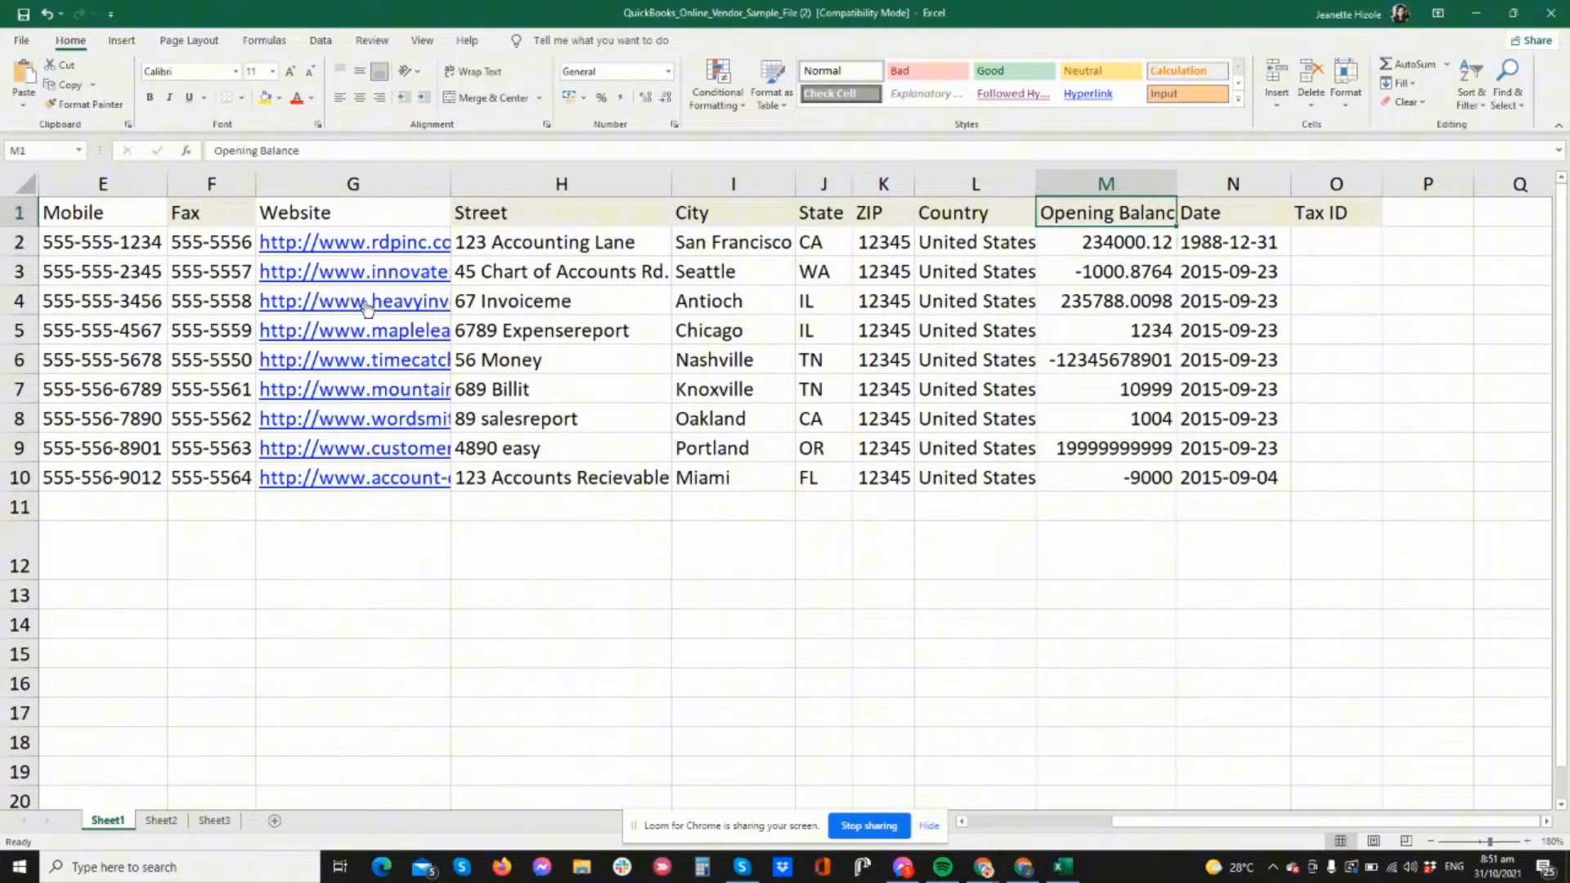
pyautogui.press('Down')
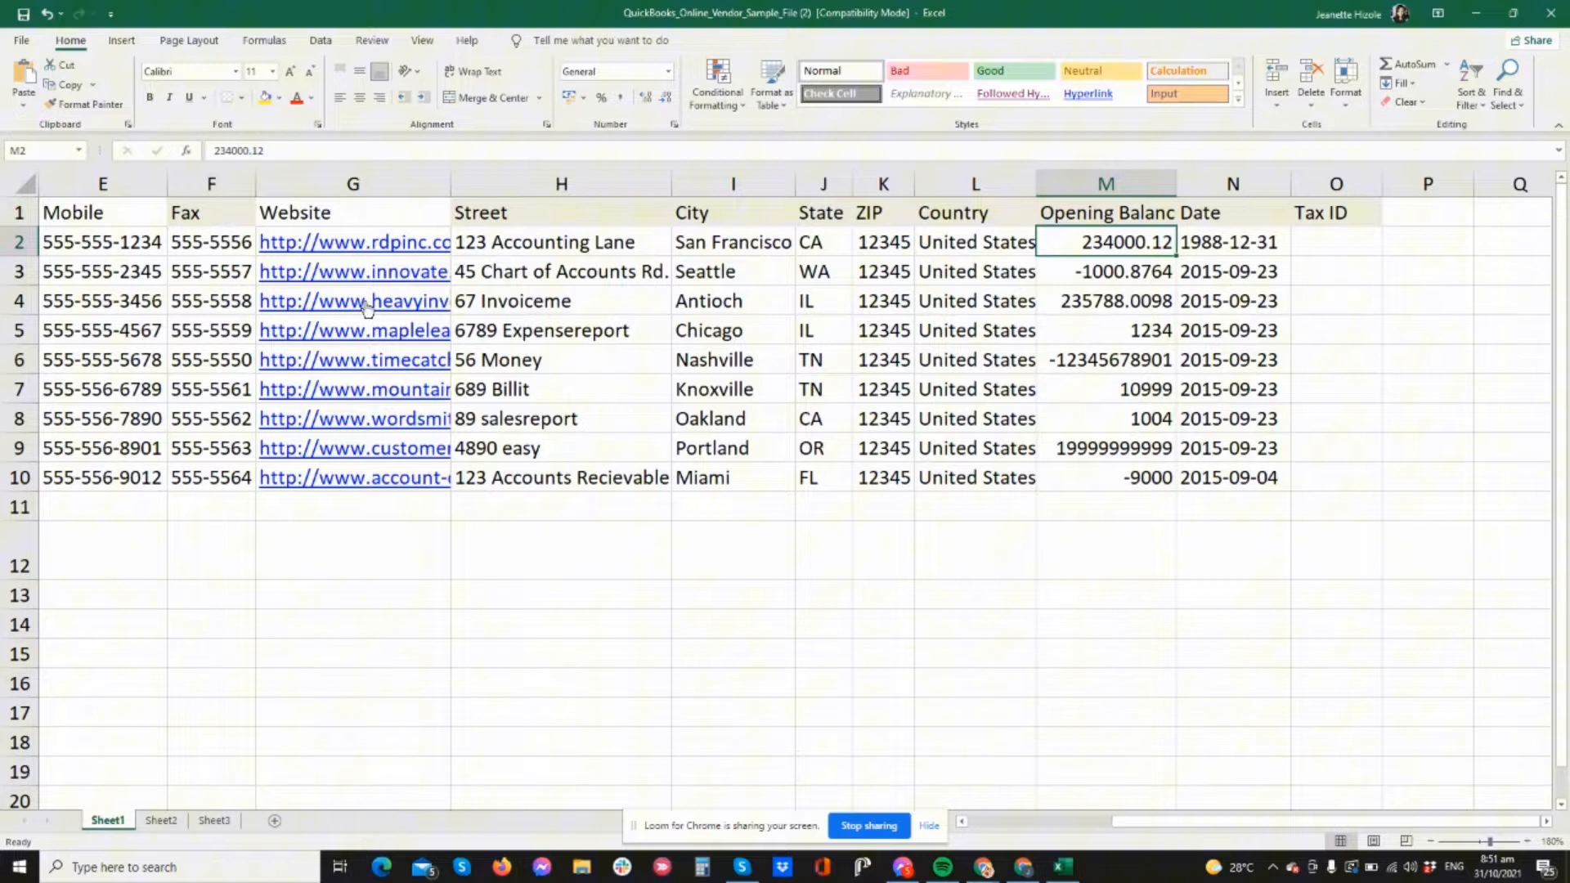
pyautogui.press('Up')
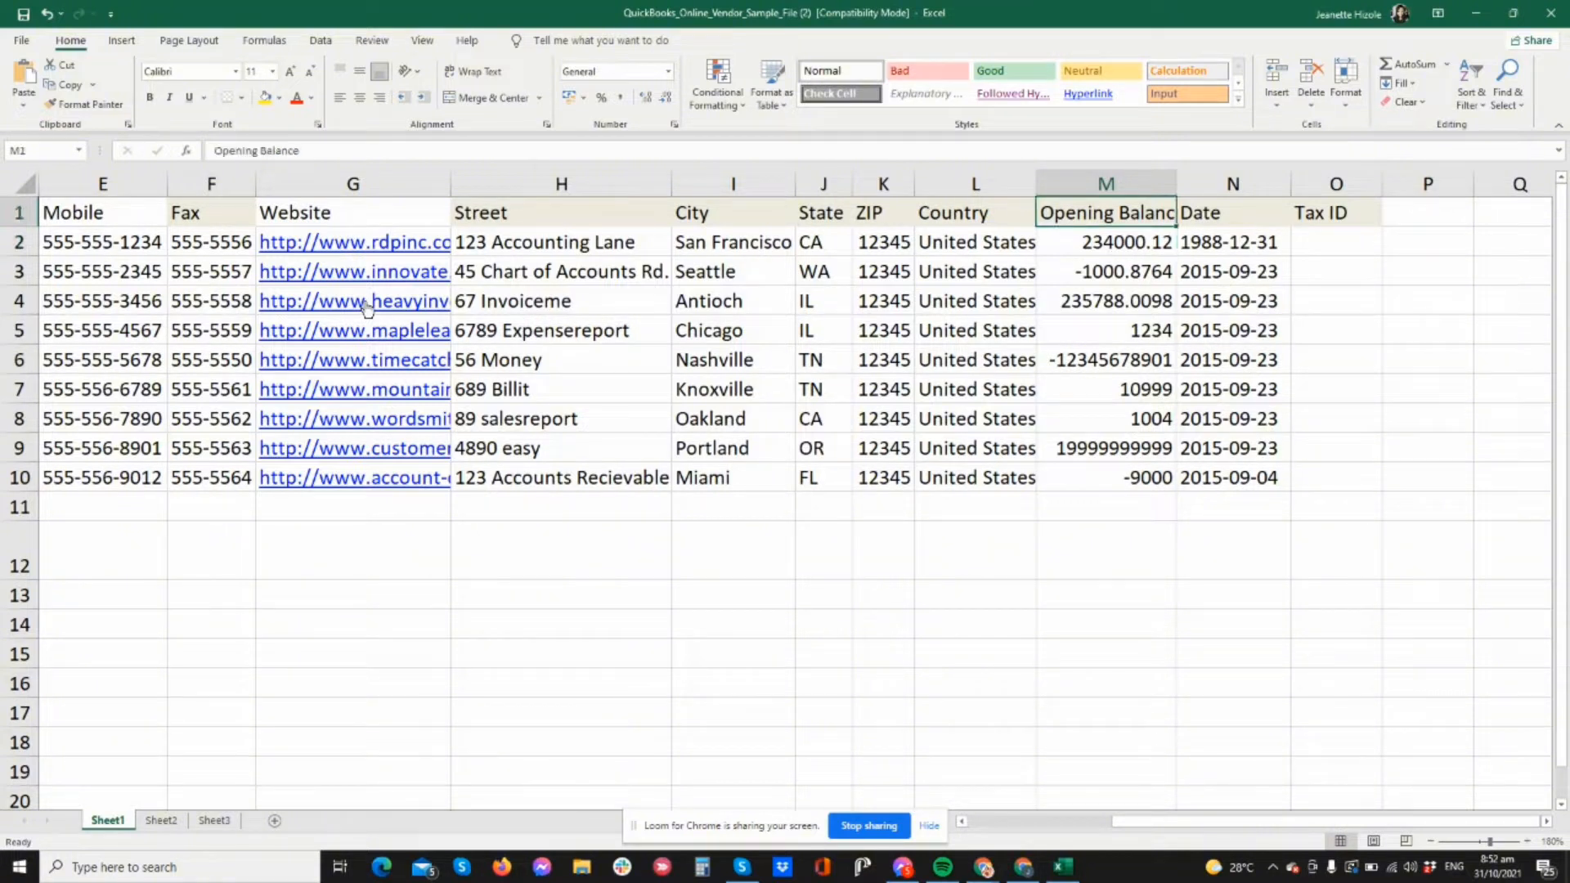
pyautogui.press('Down')
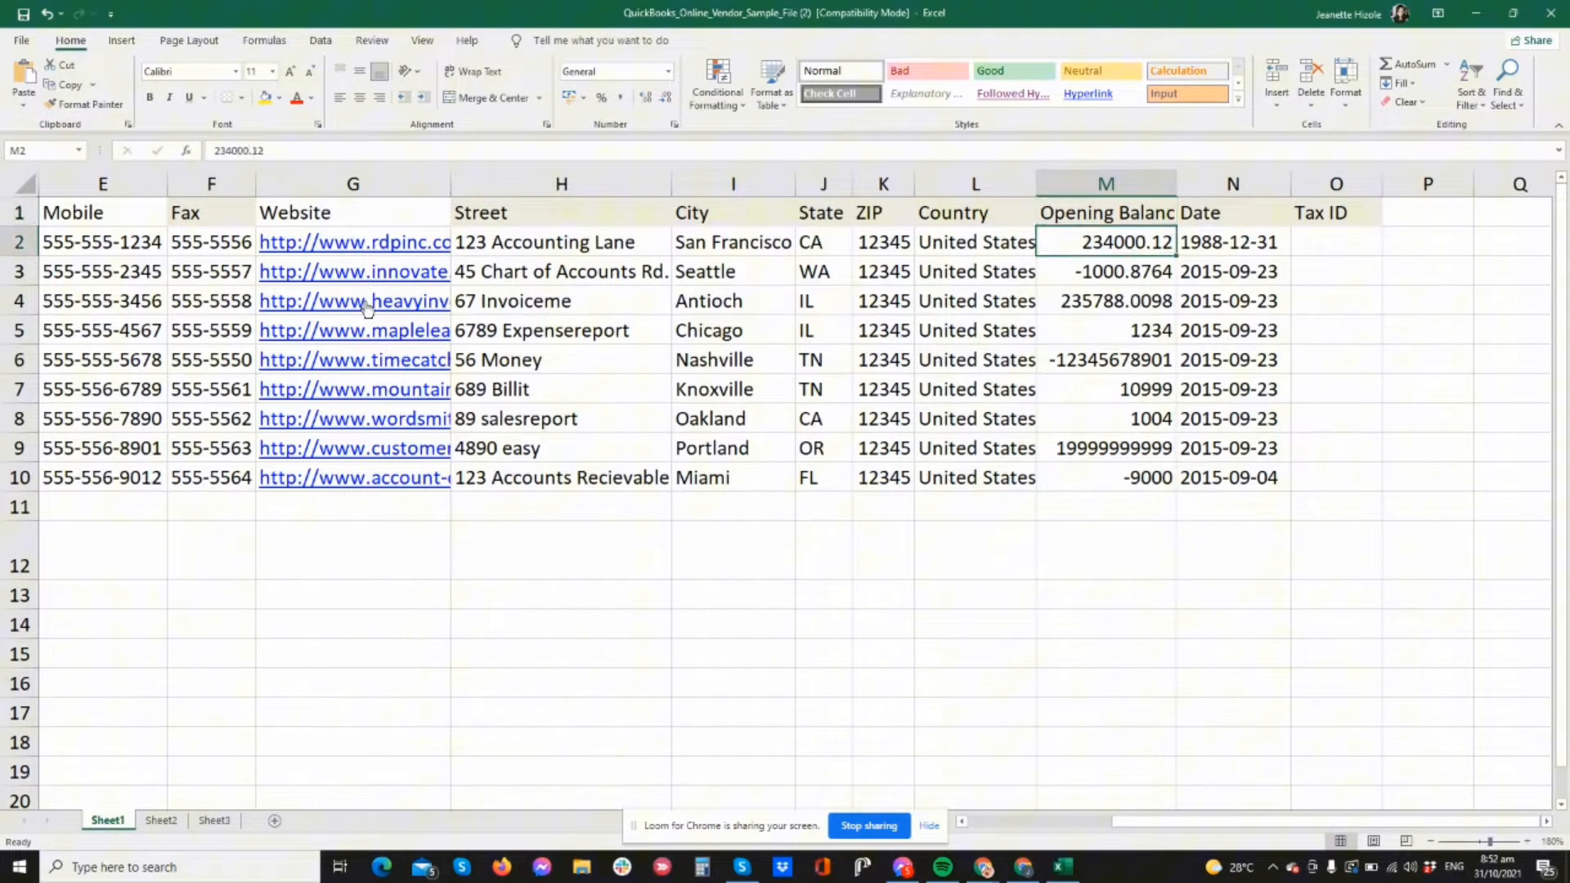
pyautogui.press('Down')
pyautogui.press('Down')
pyautogui.press('Up')
pyautogui.press('Up')
pyautogui.press('Up')
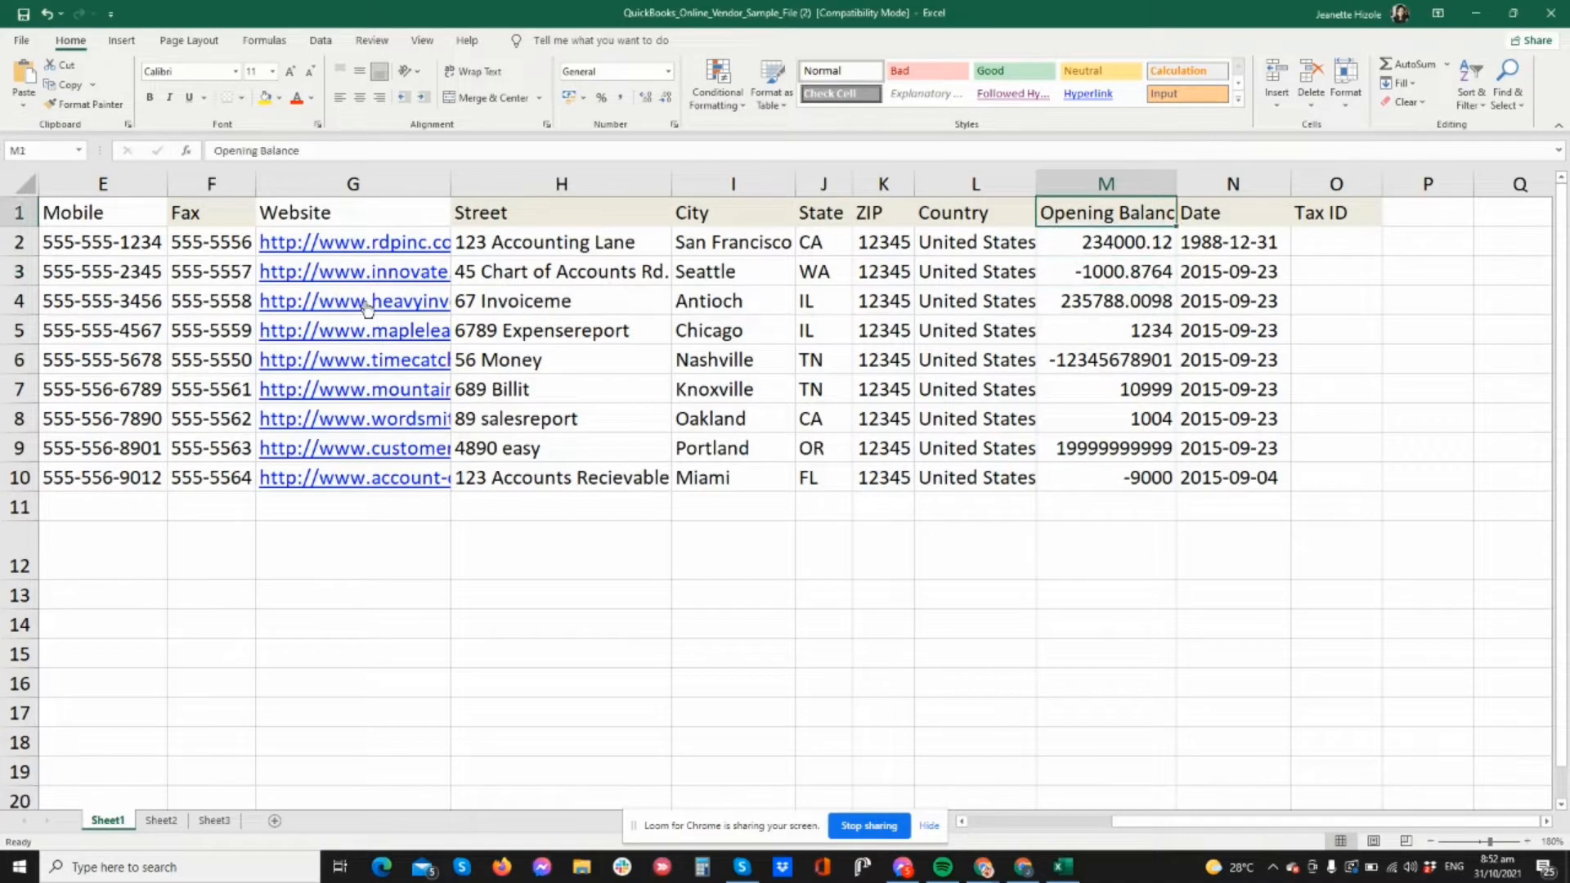
pyautogui.press('Down')
pyautogui.press('Left')
pyautogui.press('Left')
pyautogui.press('Left')
pyautogui.press('Left')
pyautogui.press('Left')
pyautogui.press('Left')
pyautogui.press('Left')
pyautogui.press('Left')
pyautogui.press('Left')
pyautogui.press('Left')
pyautogui.press('Left')
pyautogui.press('Left')
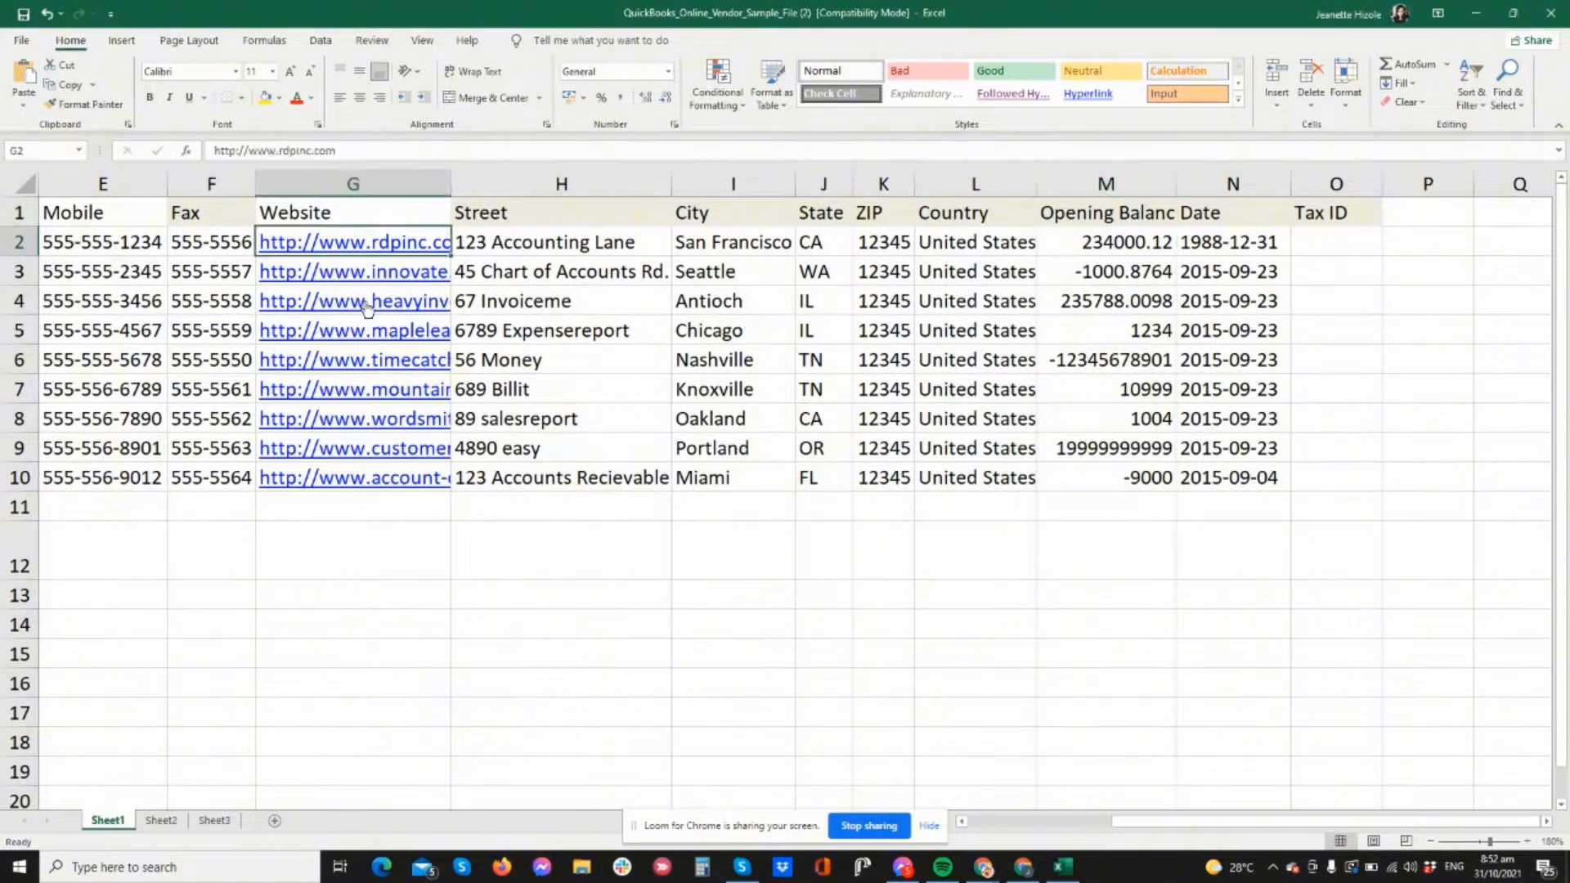
# - Delete vendor rows 4–12, keeping only the first two vendors, and close Excel
pyautogui.press('Down')
pyautogui.press('Down')
pyautogui.hotkey('shift', 'Down')
pyautogui.hotkey('shift', 'Down')
pyautogui.hotkey('shift', 'Down')
pyautogui.hotkey('shift', 'Down')
pyautogui.hotkey('shift', 'Down')
pyautogui.hotkey('shift', 'Down')
pyautogui.hotkey('shift', 'Down')
pyautogui.hotkey('shift', 'Down')
pyautogui.hotkey('shift', 'Down')
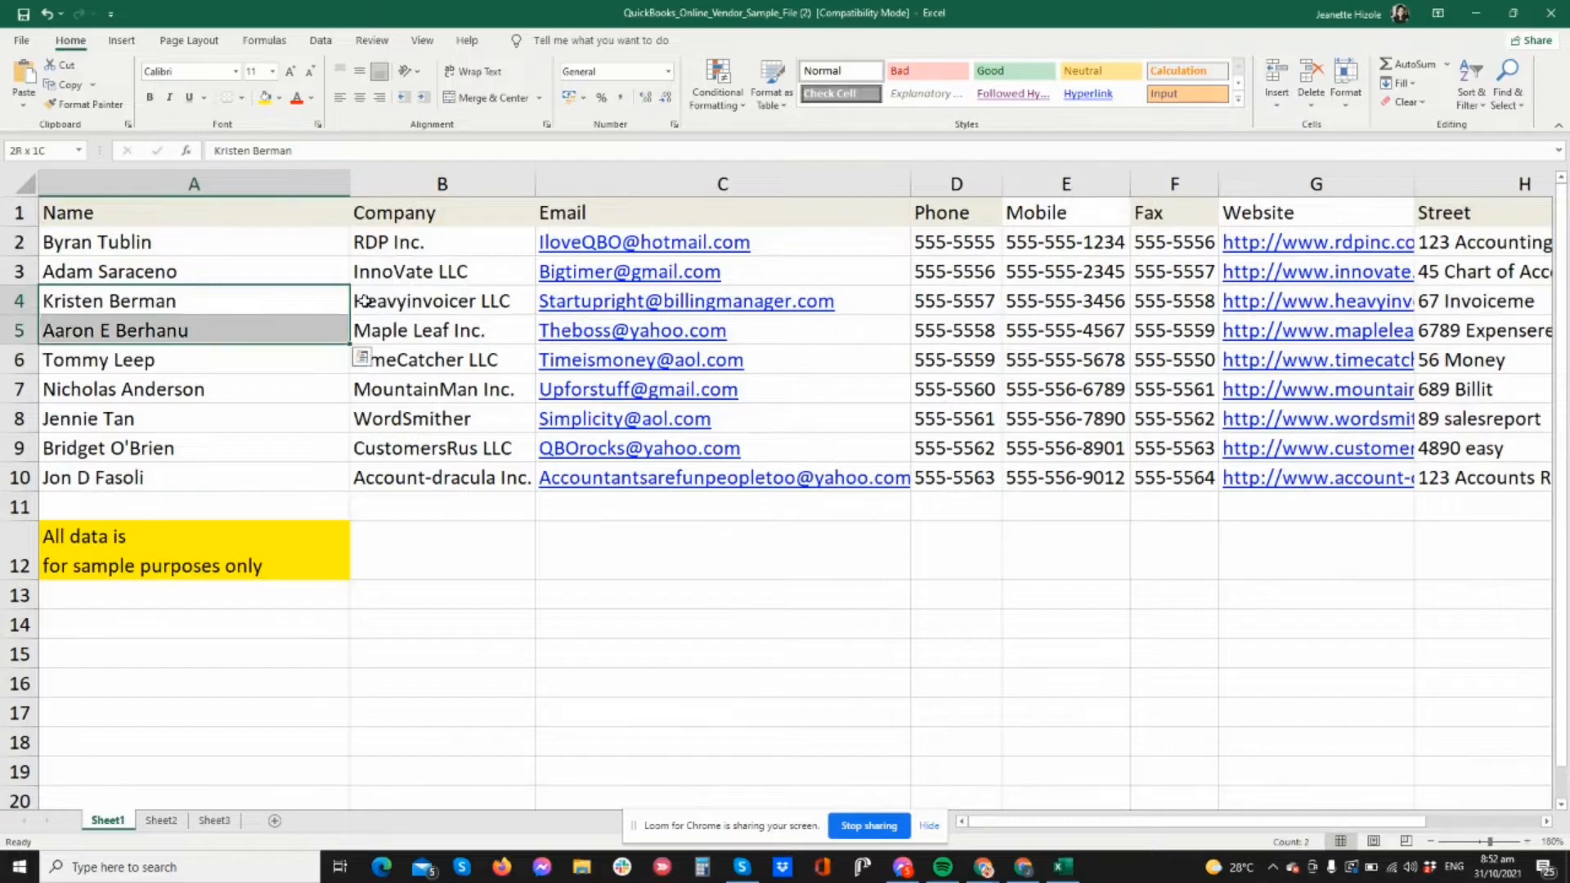
pyautogui.hotkey('shift', 'Down')
pyautogui.hotkey('shift', 'Down')
pyautogui.hotkey('shift', 'Up')
pyautogui.hotkey('shift', 'Up')
pyautogui.hotkey('shift', 'Up')
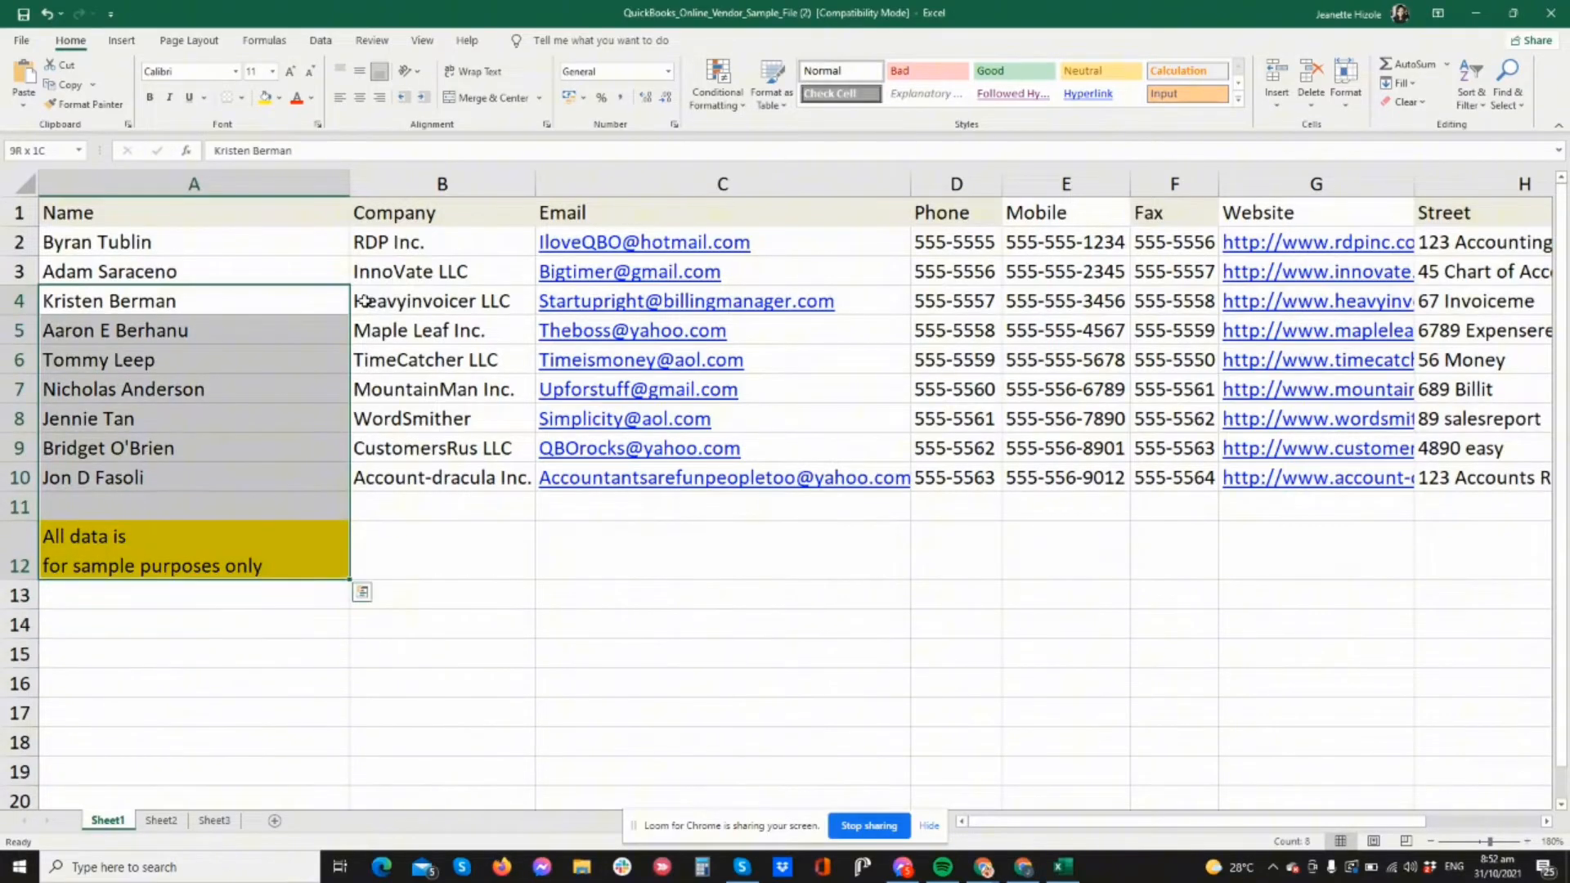
pyautogui.hotkey('ctrl', 'shift', 'Right')
pyautogui.hotkey('ctrl', '-')
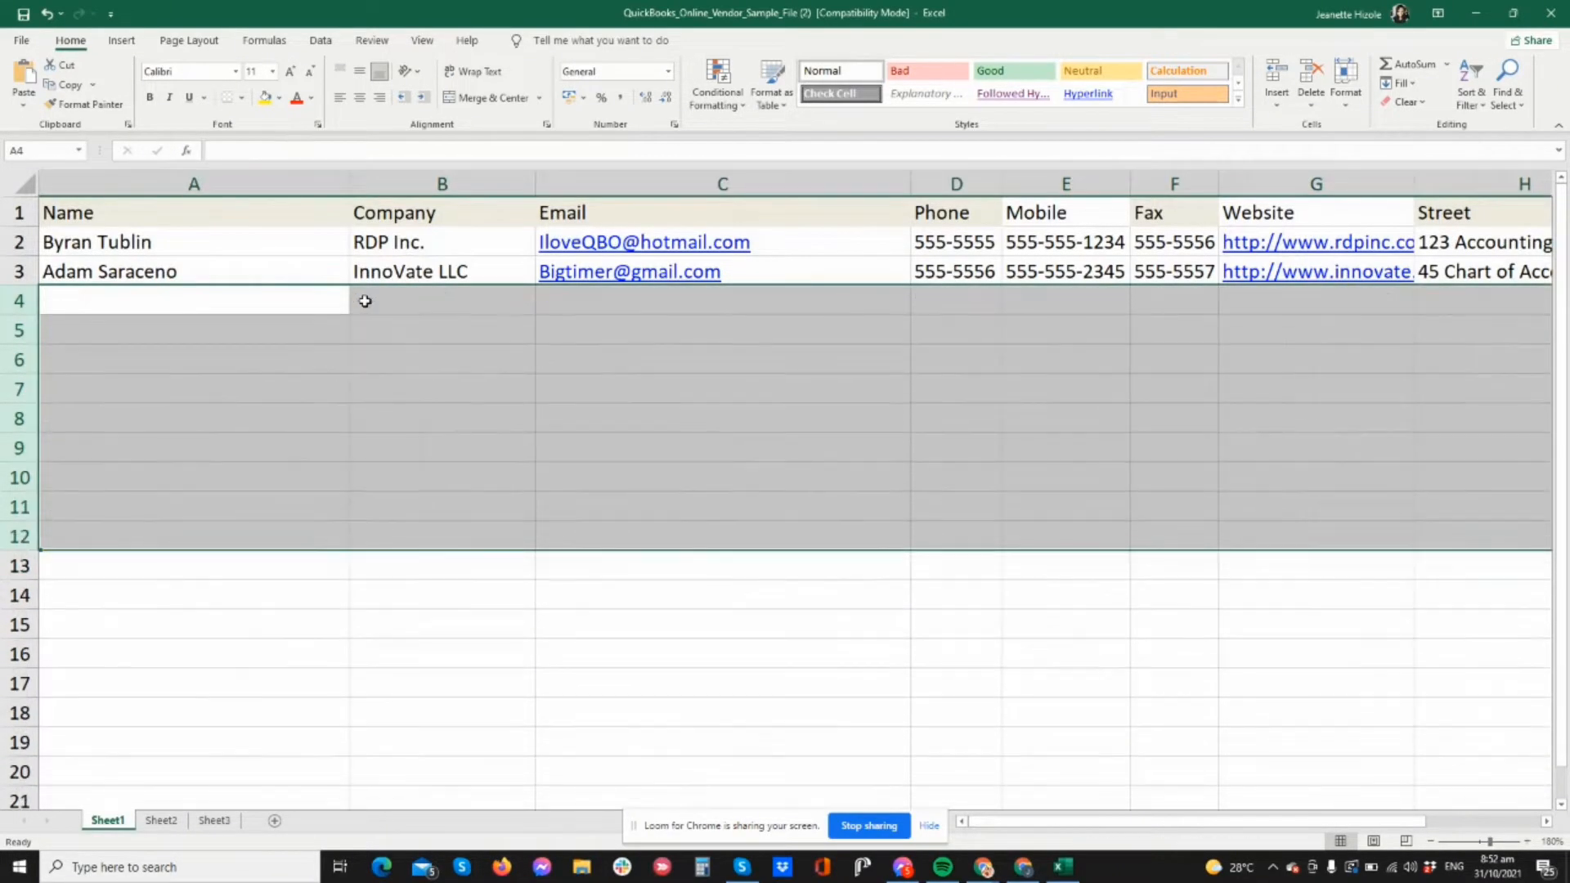
pyautogui.press('Left')
pyautogui.press('Right')
pyautogui.press('Right')
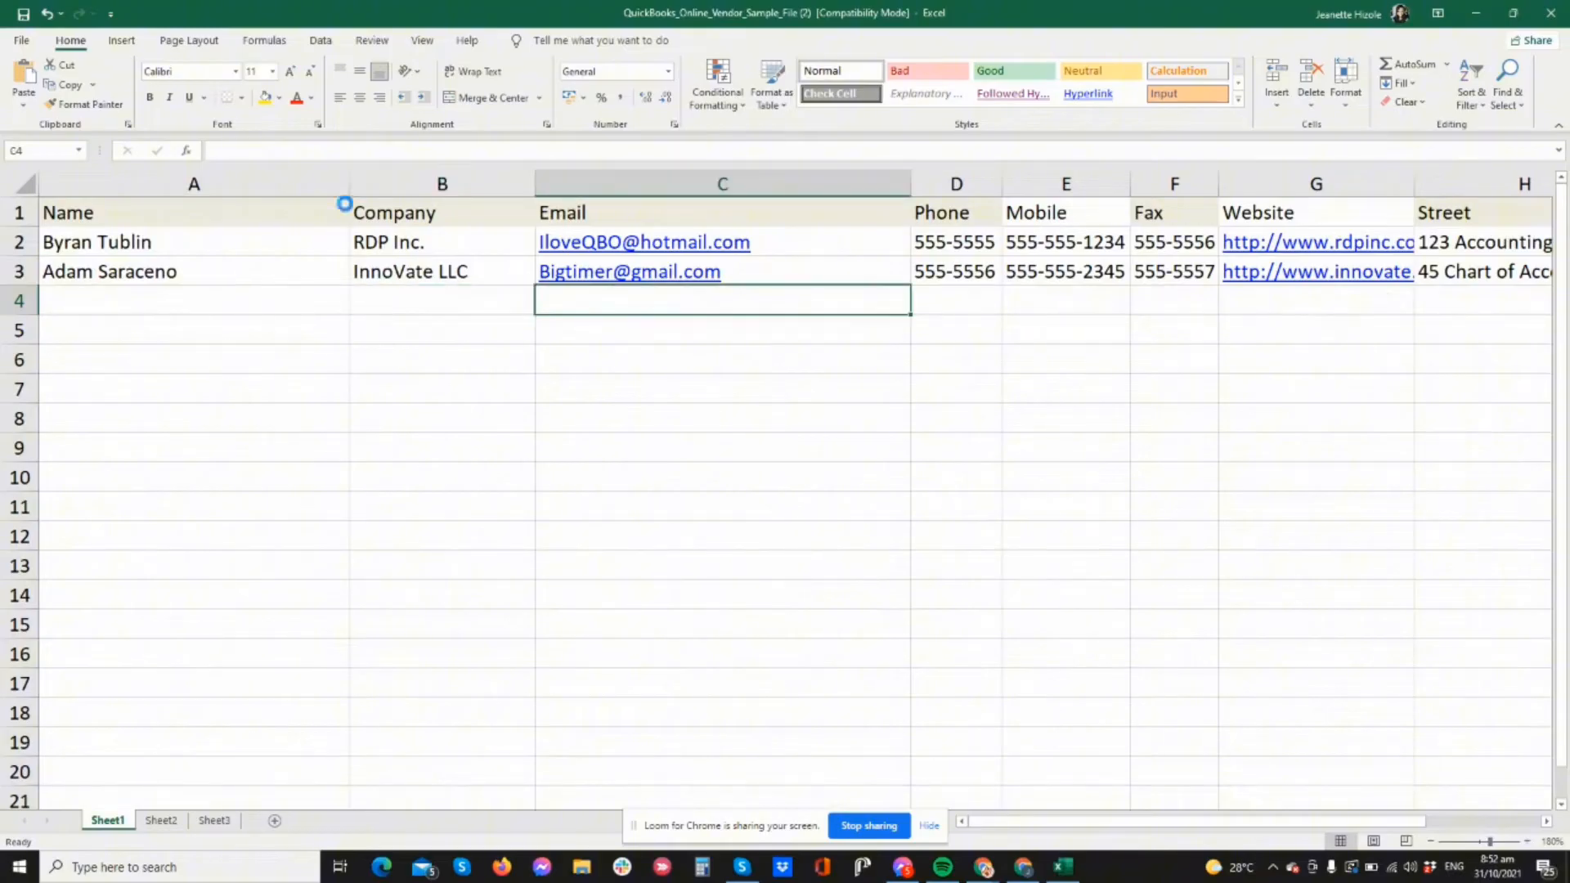
pyautogui.click(1558, 12)
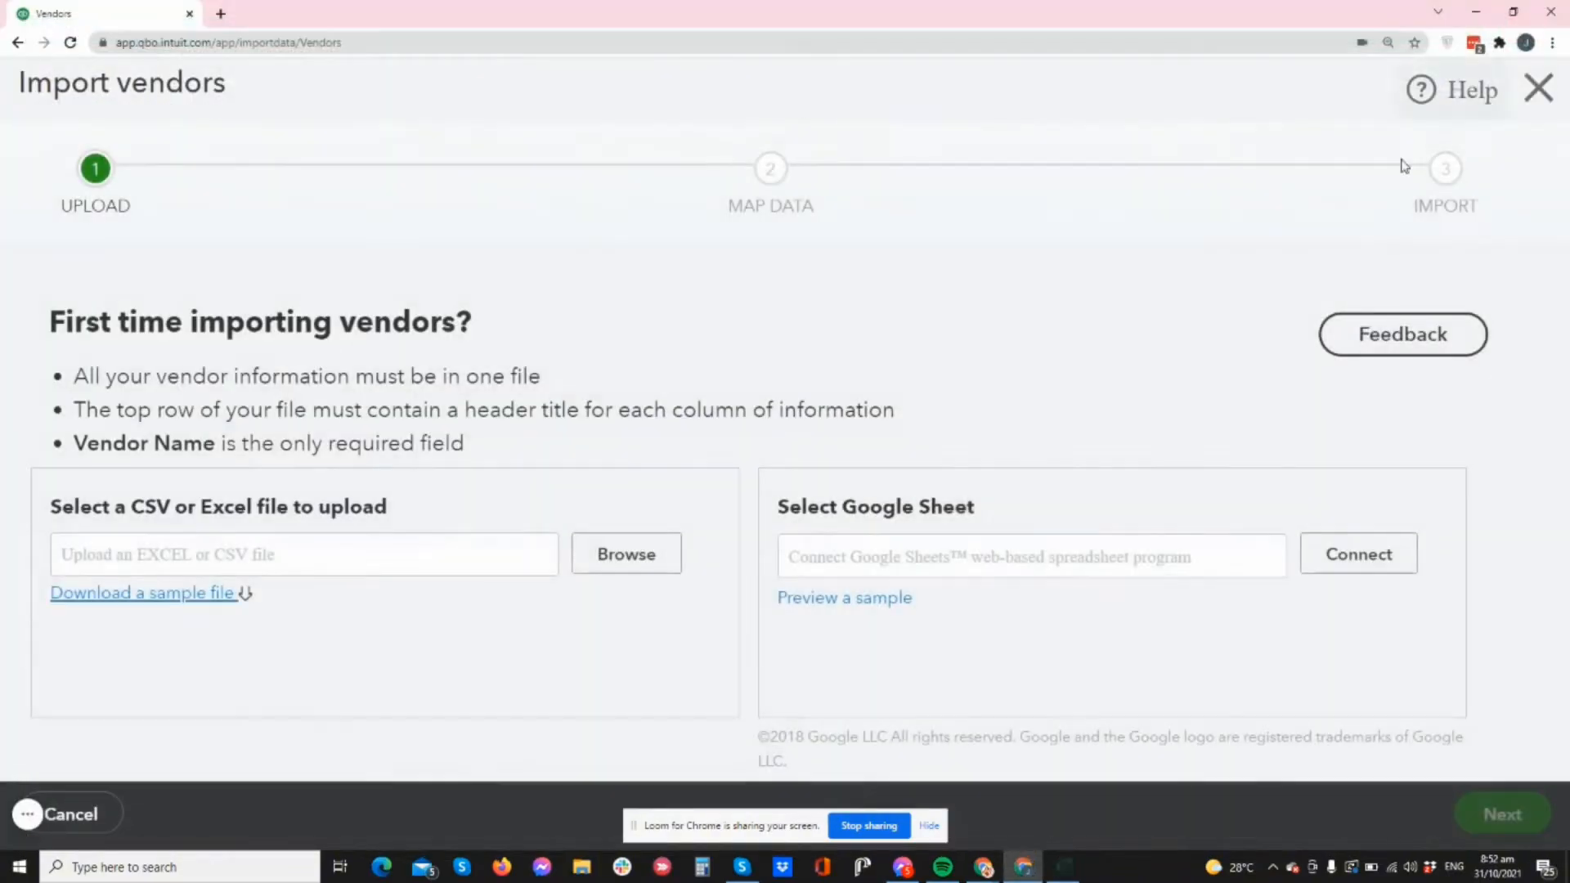
# - Browse to Downloads and pick QuickBooks_Online_Vendor_Sample_File (2).xls for upload
pyautogui.click(605, 565)
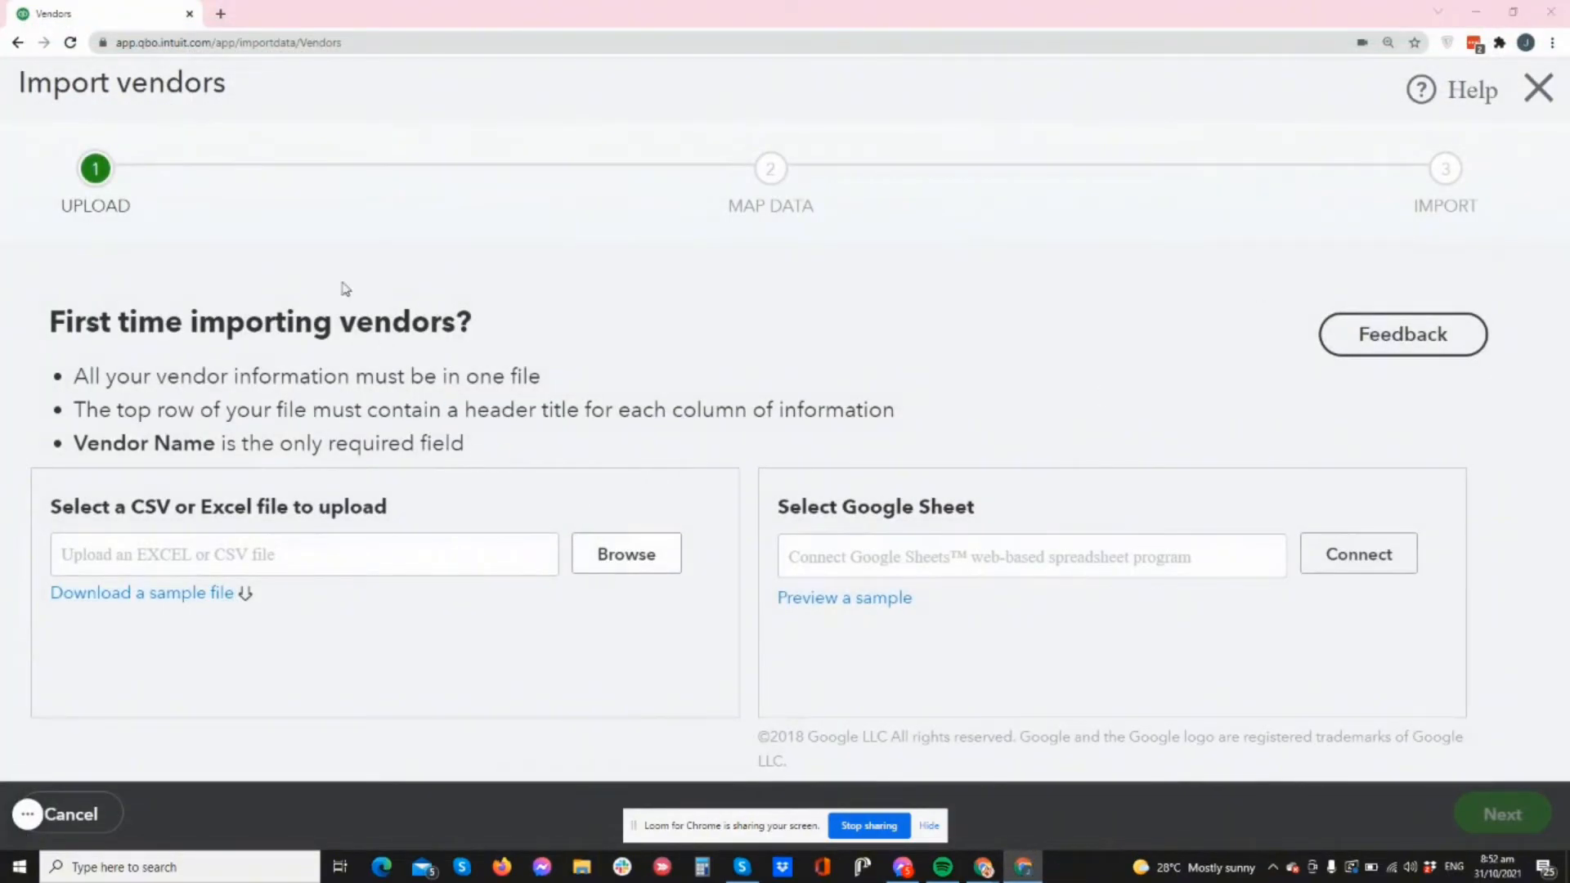
pyautogui.click(179, 160)
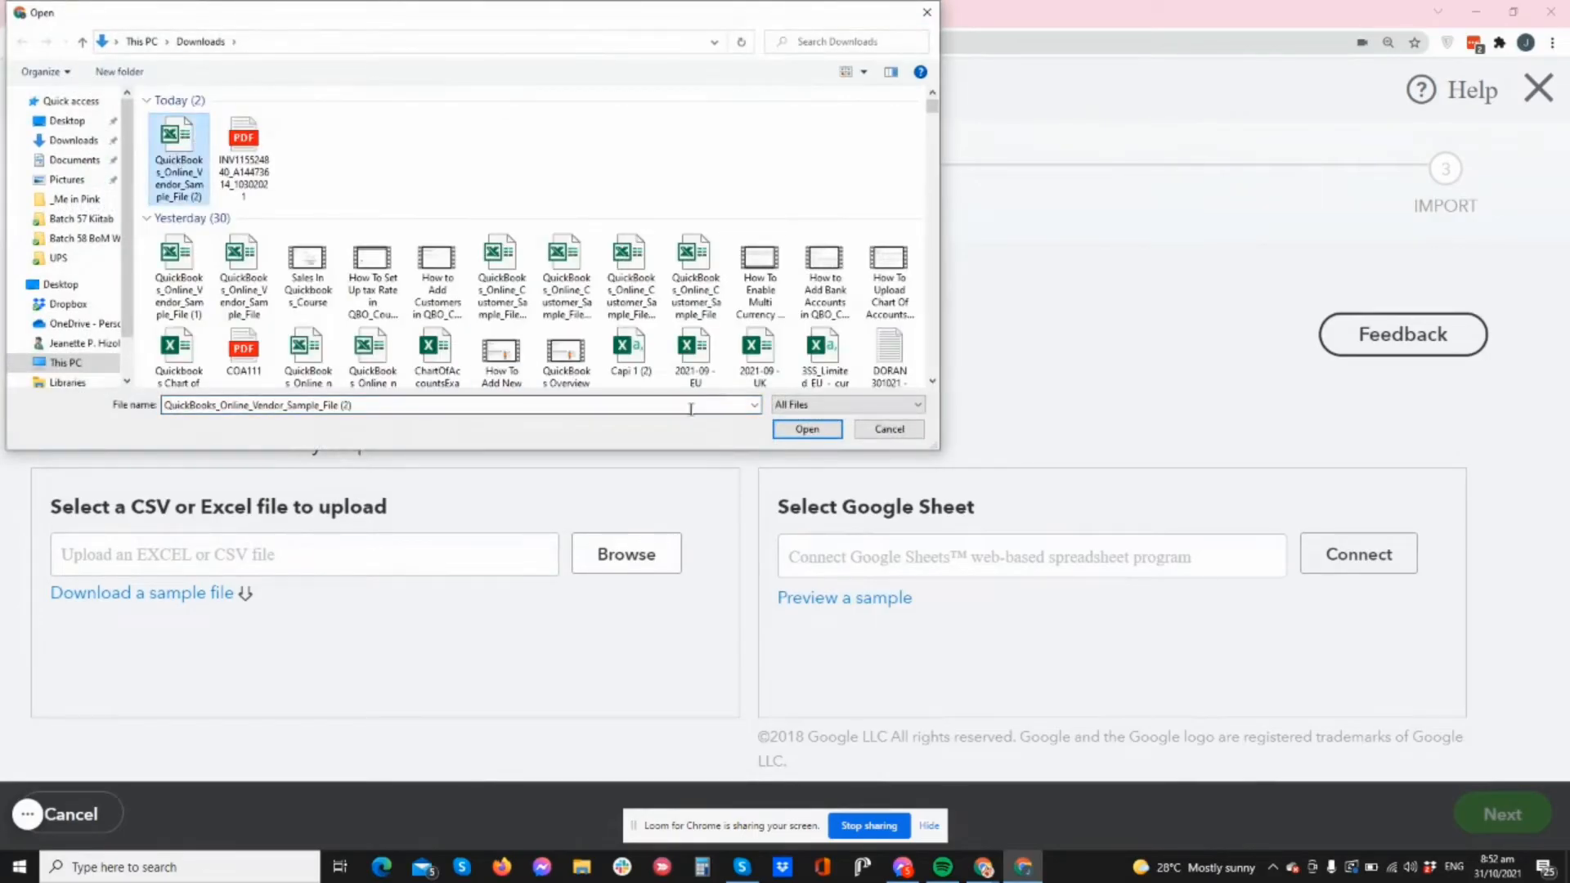
pyautogui.click(817, 435)
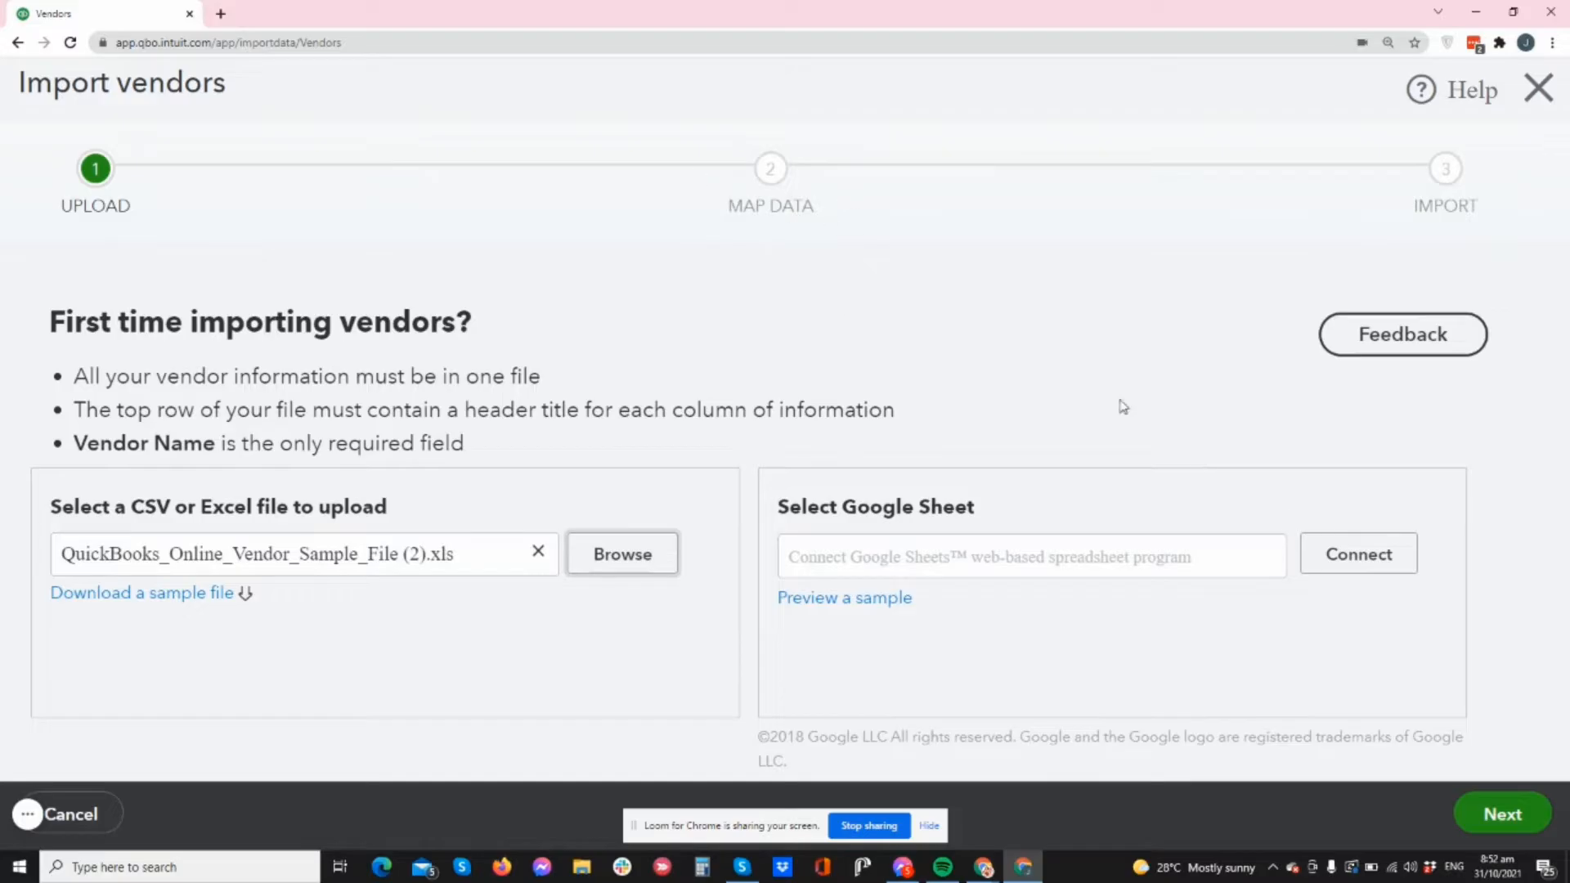
# - Go to Map Data and review the field mappings, noting Tax Id No. shows No Match
pyautogui.click(1475, 815)
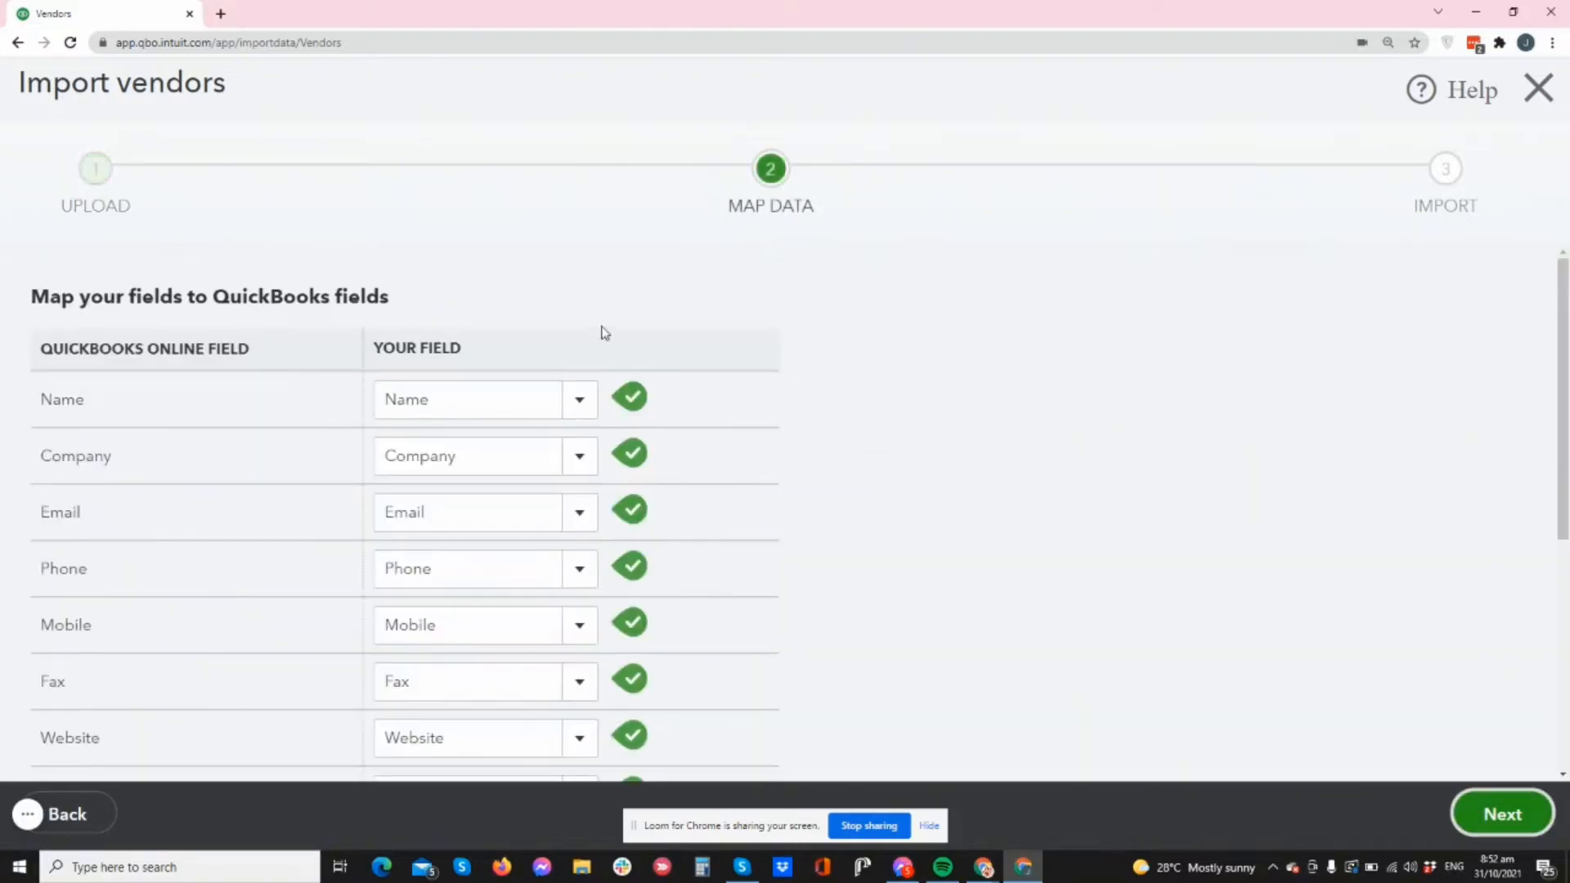
pyautogui.scroll(-5, 830, 347)
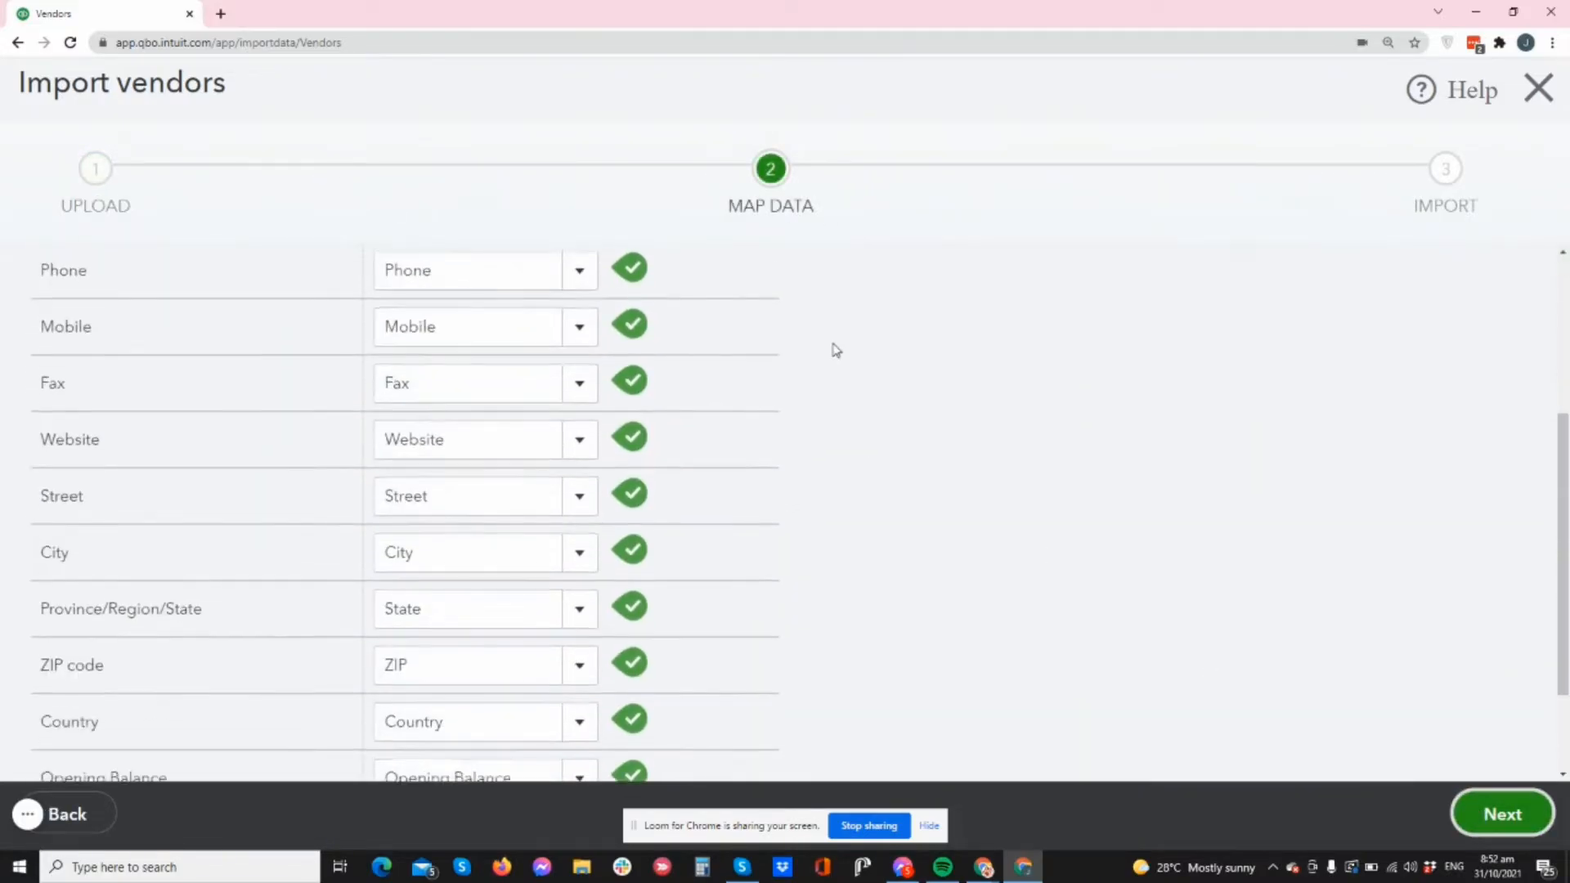
pyautogui.scroll(5, 829, 346)
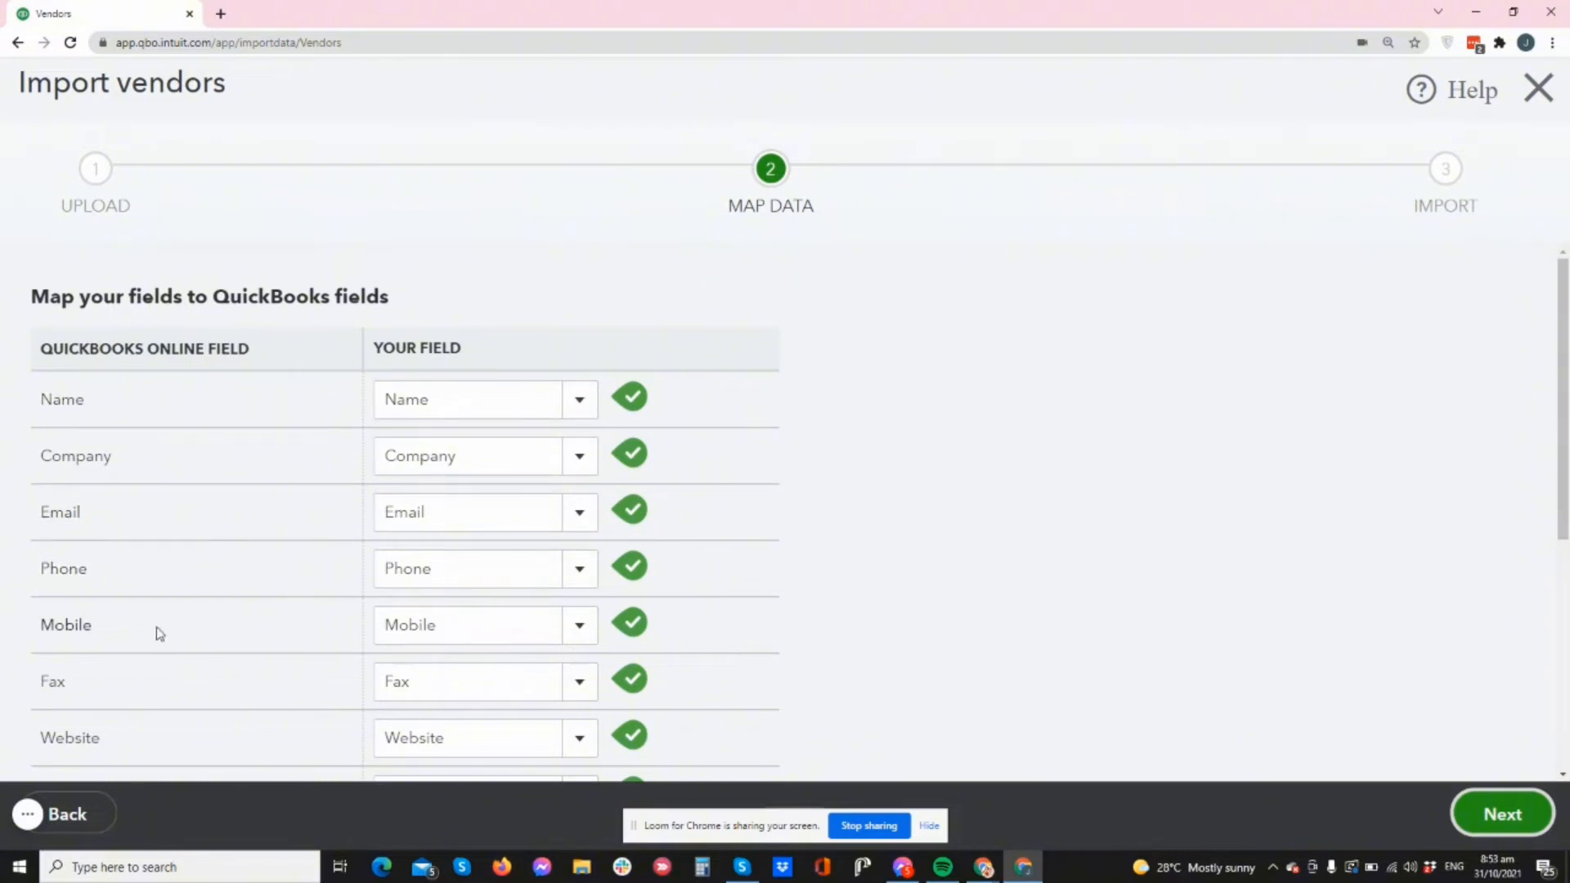
pyautogui.scroll(-3, 360, 608)
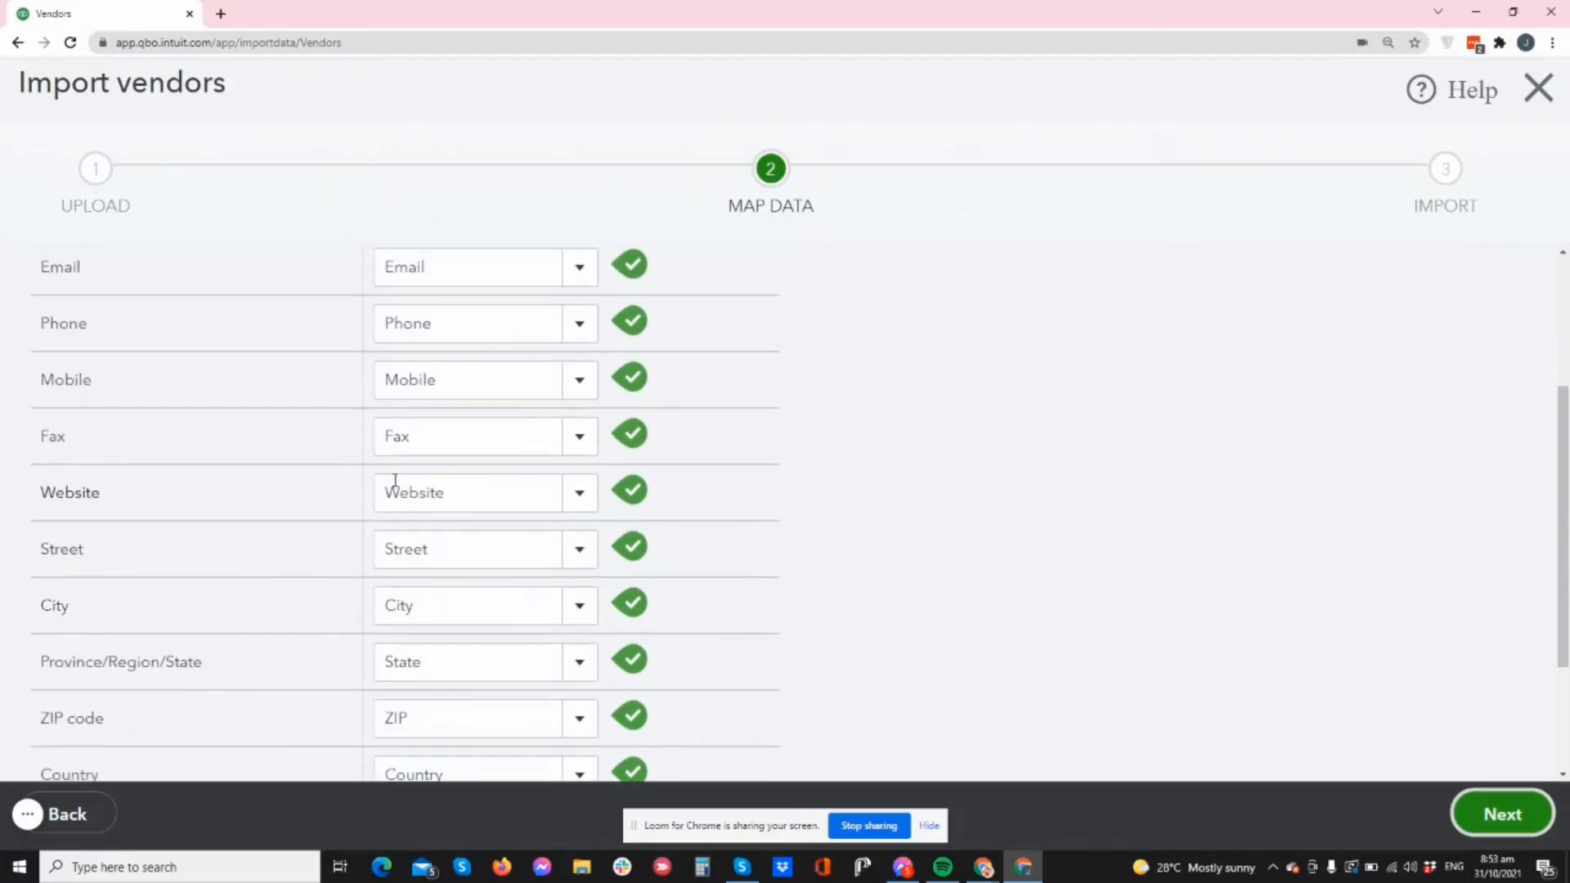
pyautogui.scroll(-3, 491, 442)
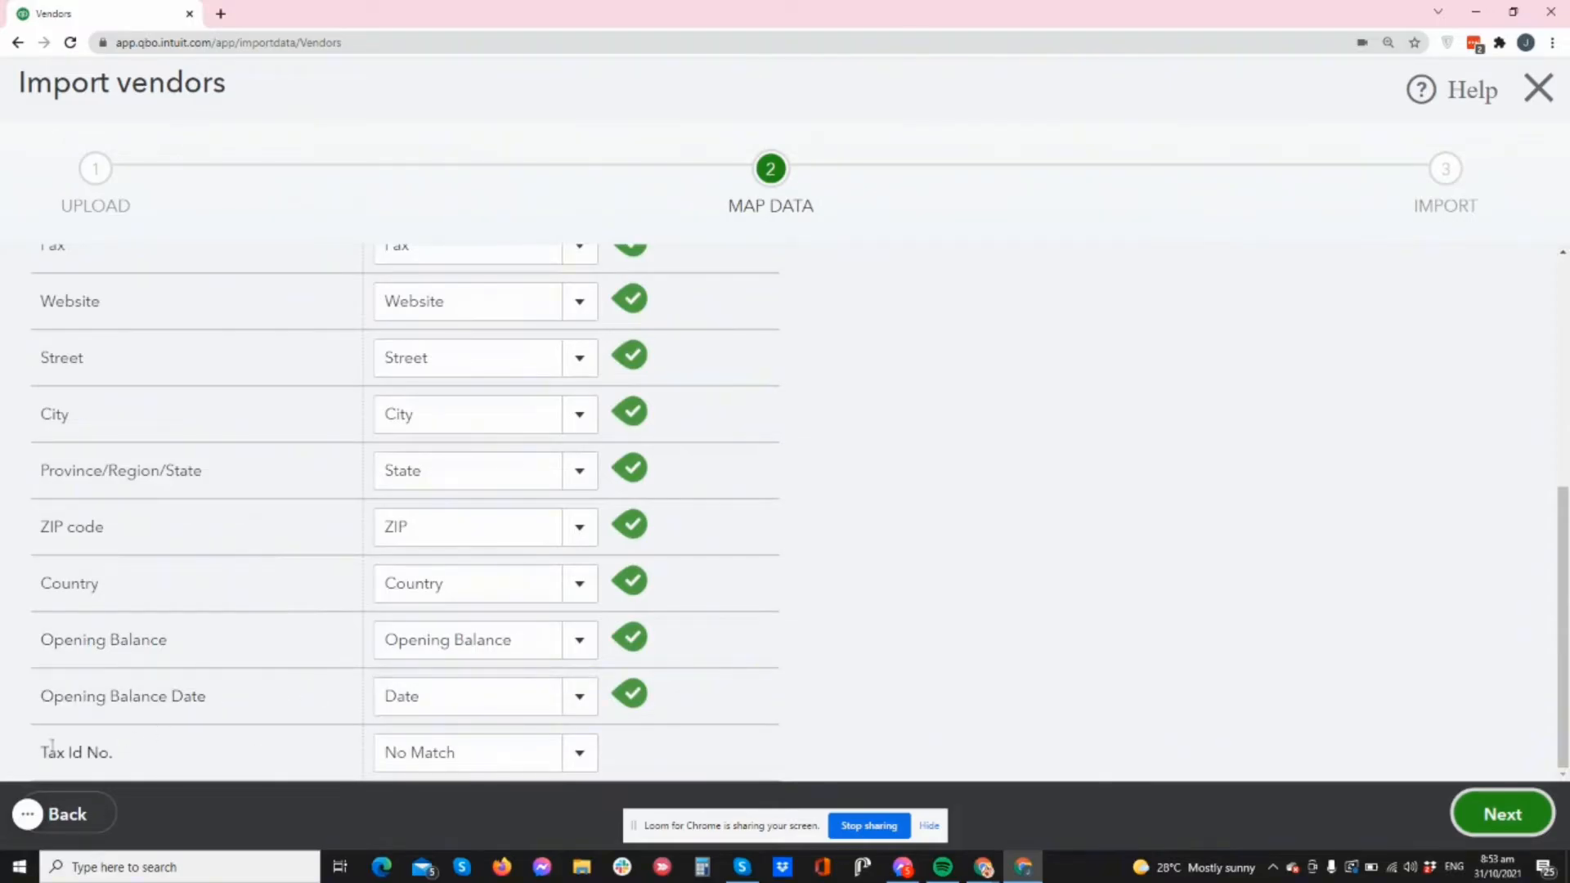
pyautogui.moveTo(43, 753); pyautogui.dragTo(154, 767)
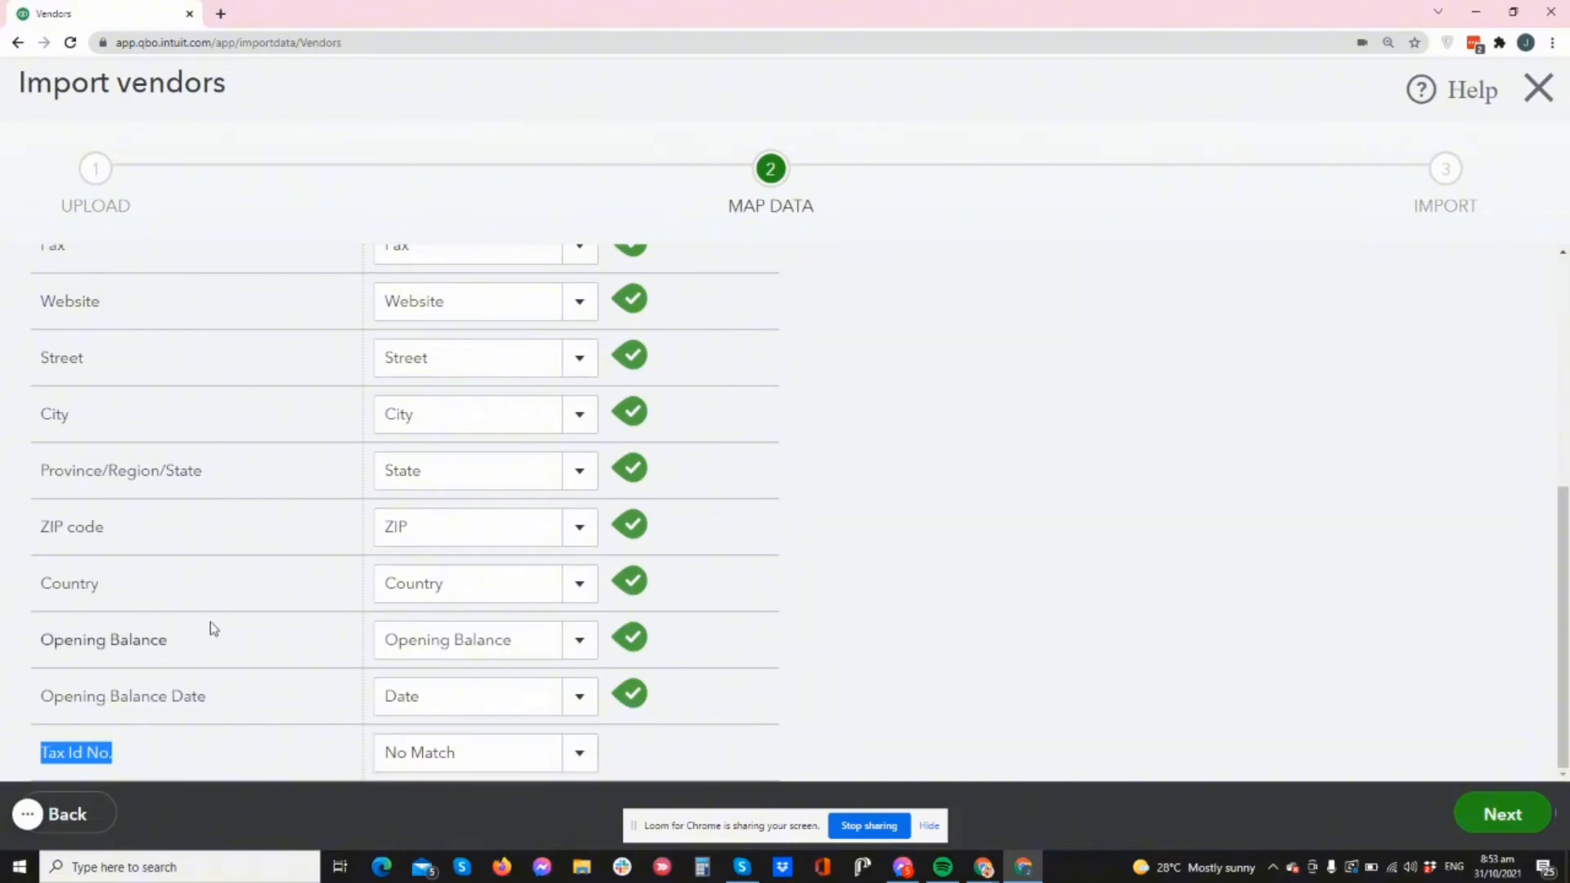
pyautogui.scroll(5, 532, 666)
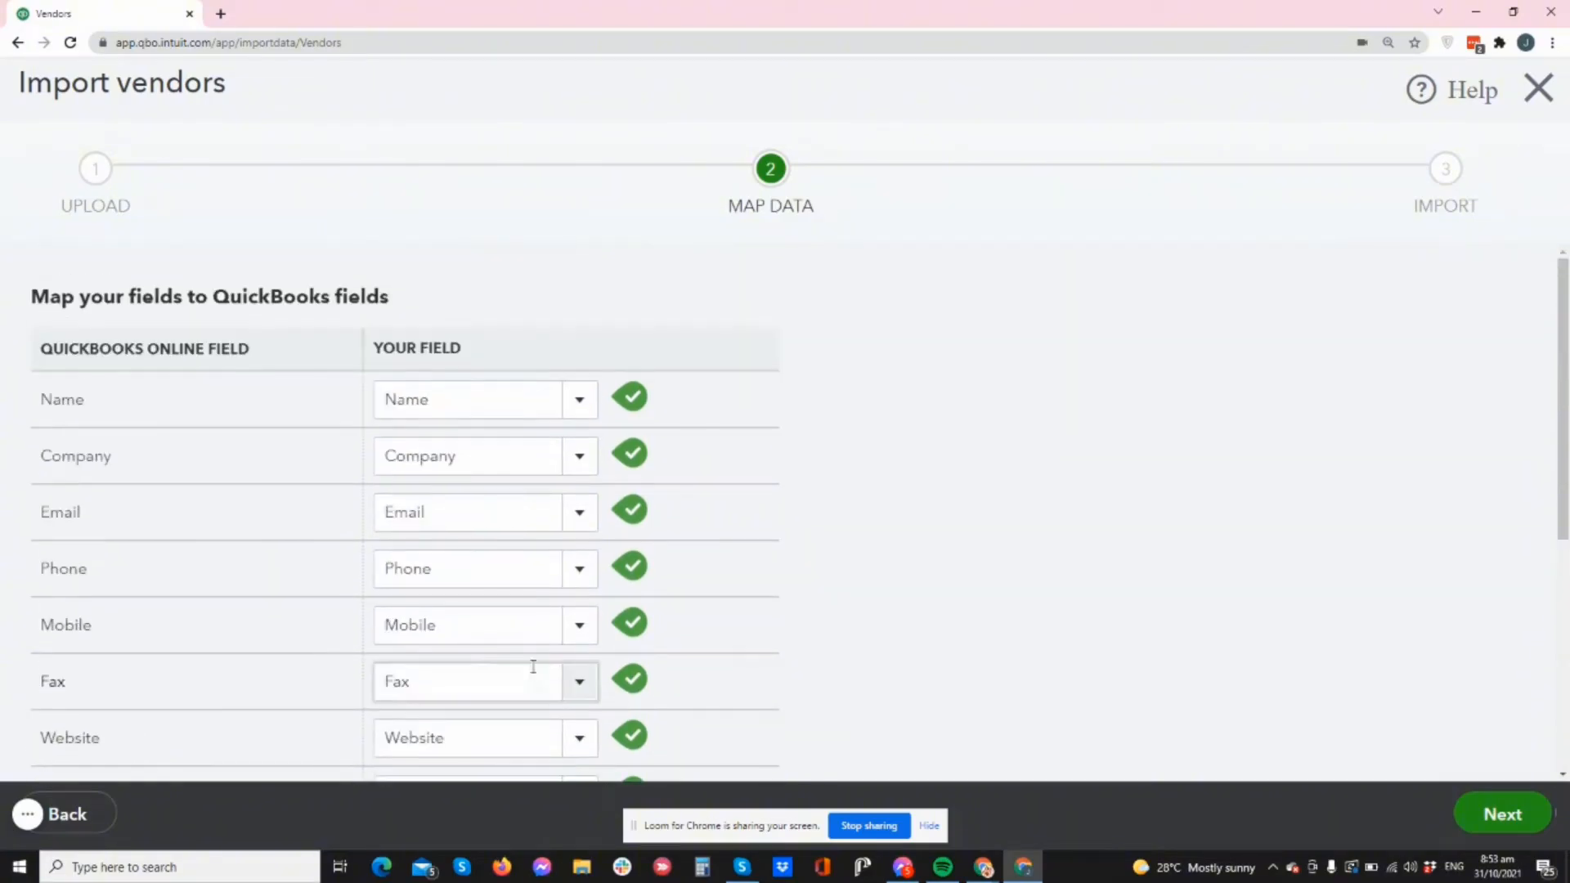
pyautogui.scroll(-4, 666, 736)
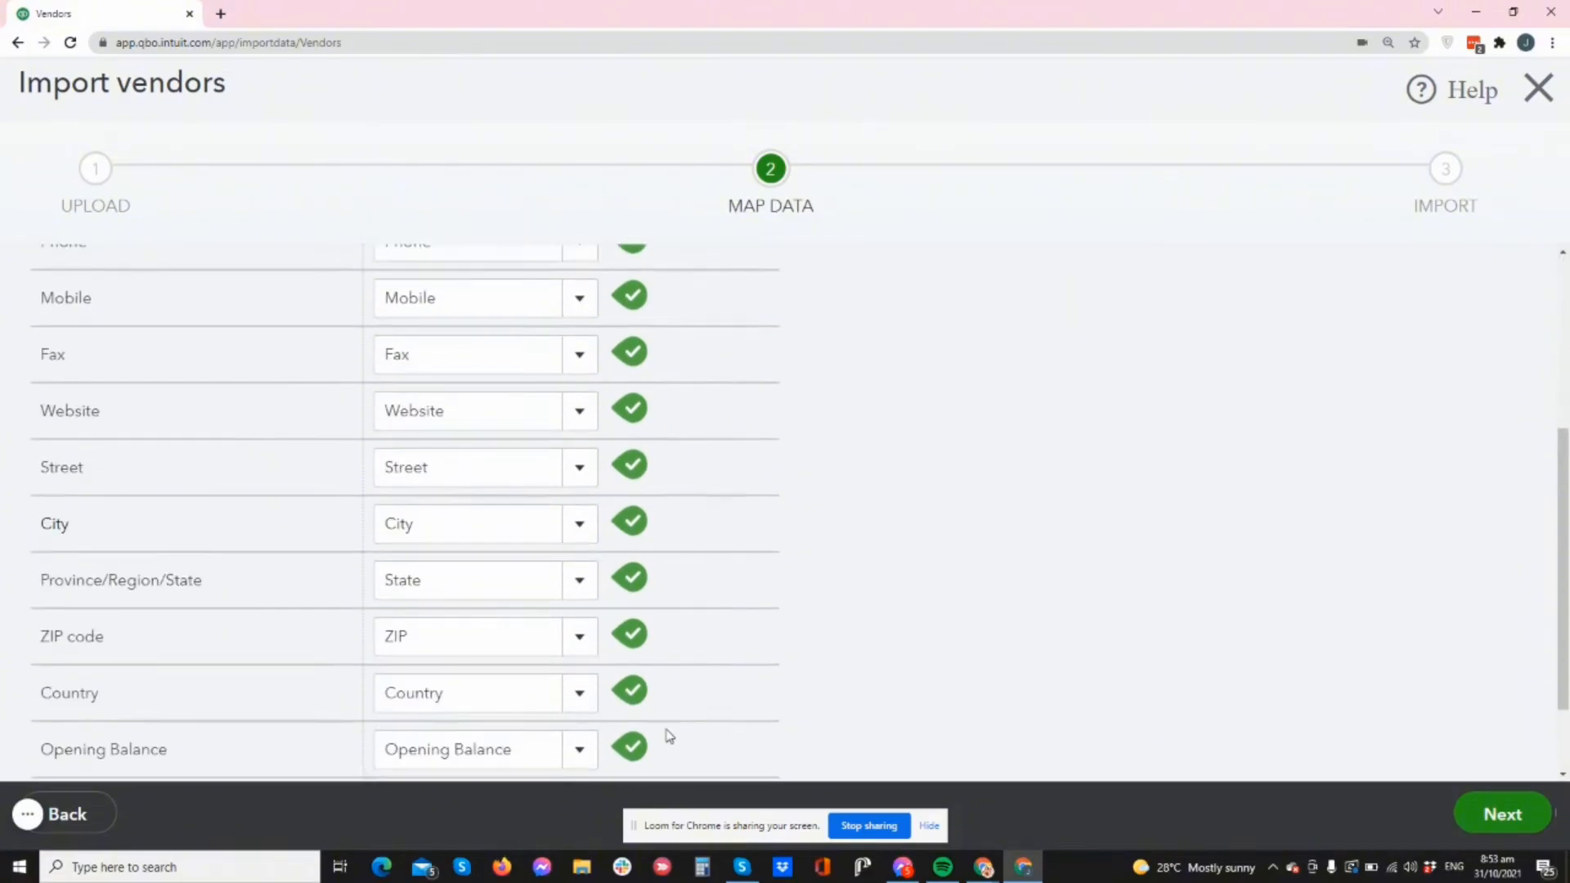
pyautogui.scroll(3, 638, 711)
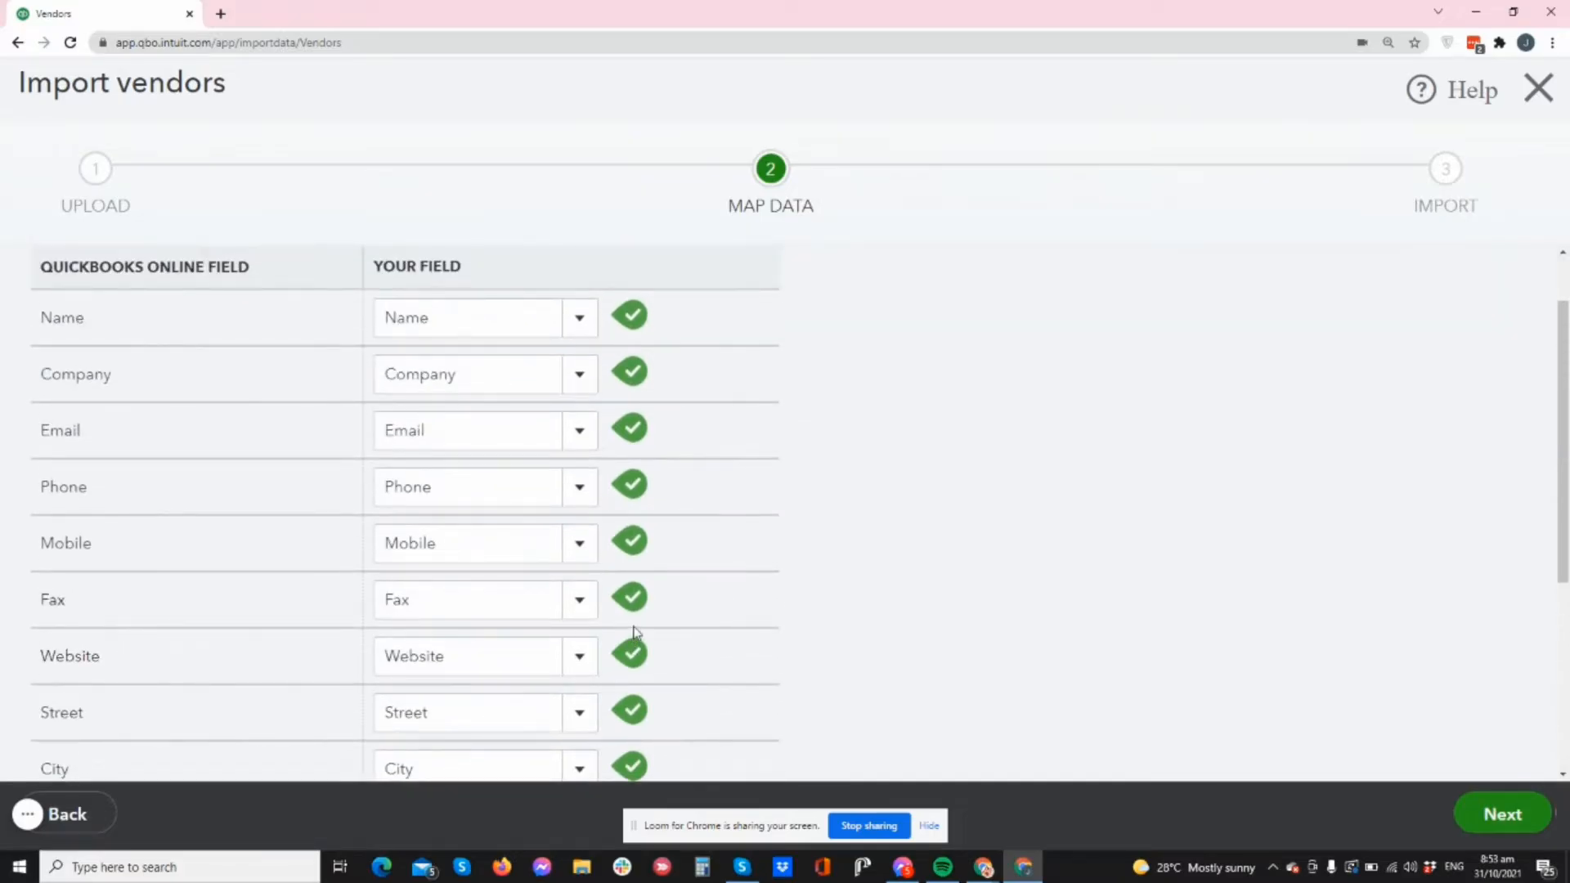
pyautogui.scroll(-5, 646, 642)
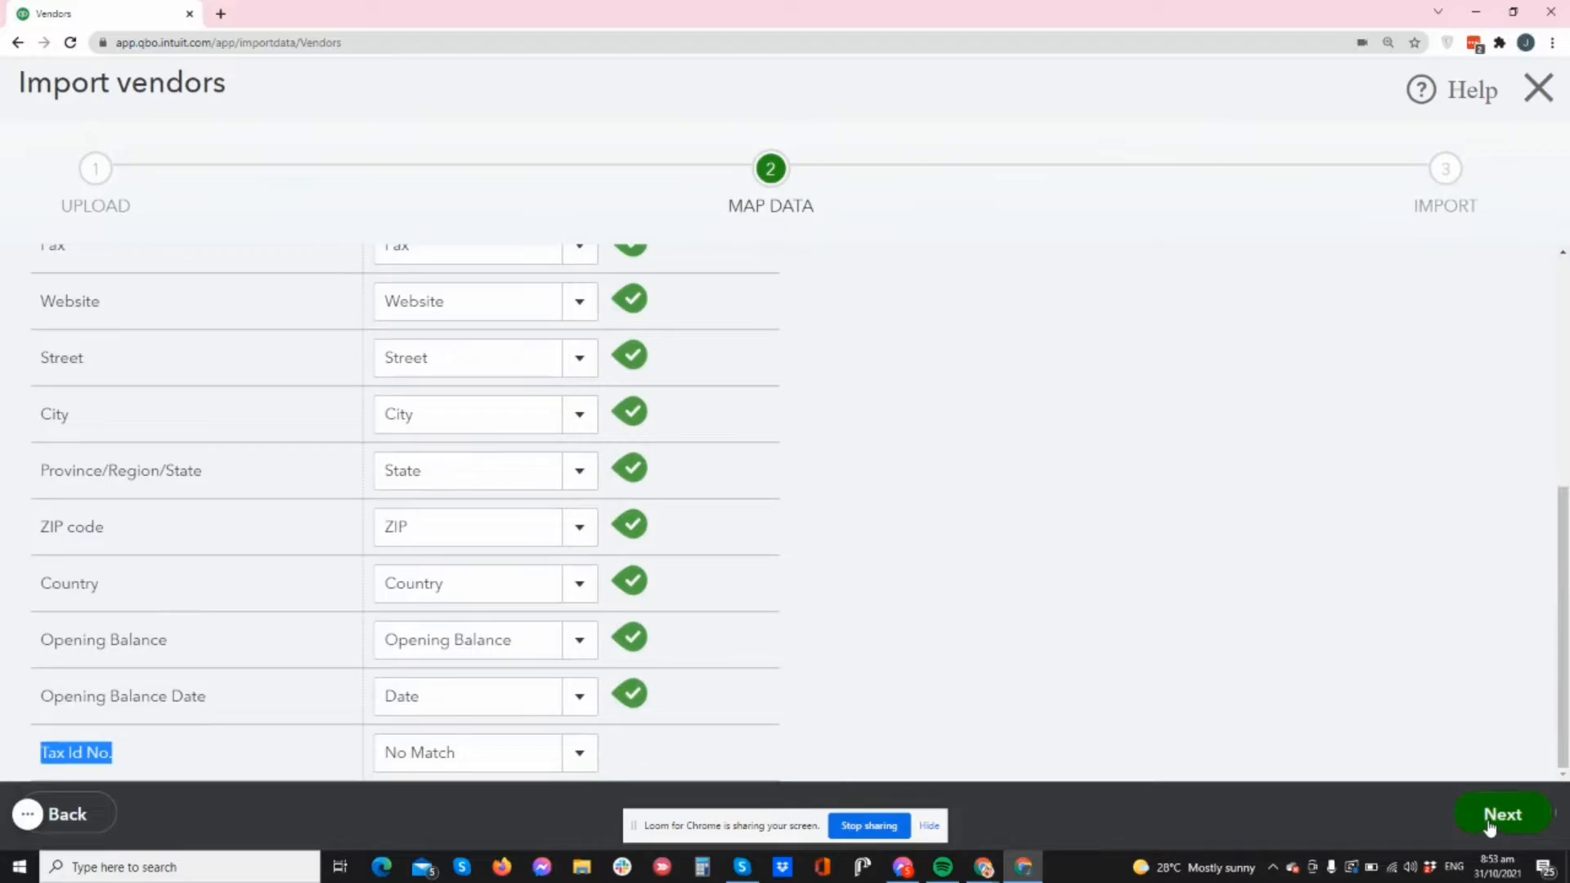
# - In the import preview, erase both vendors' opening balance dates and amounts
pyautogui.click(1490, 828)
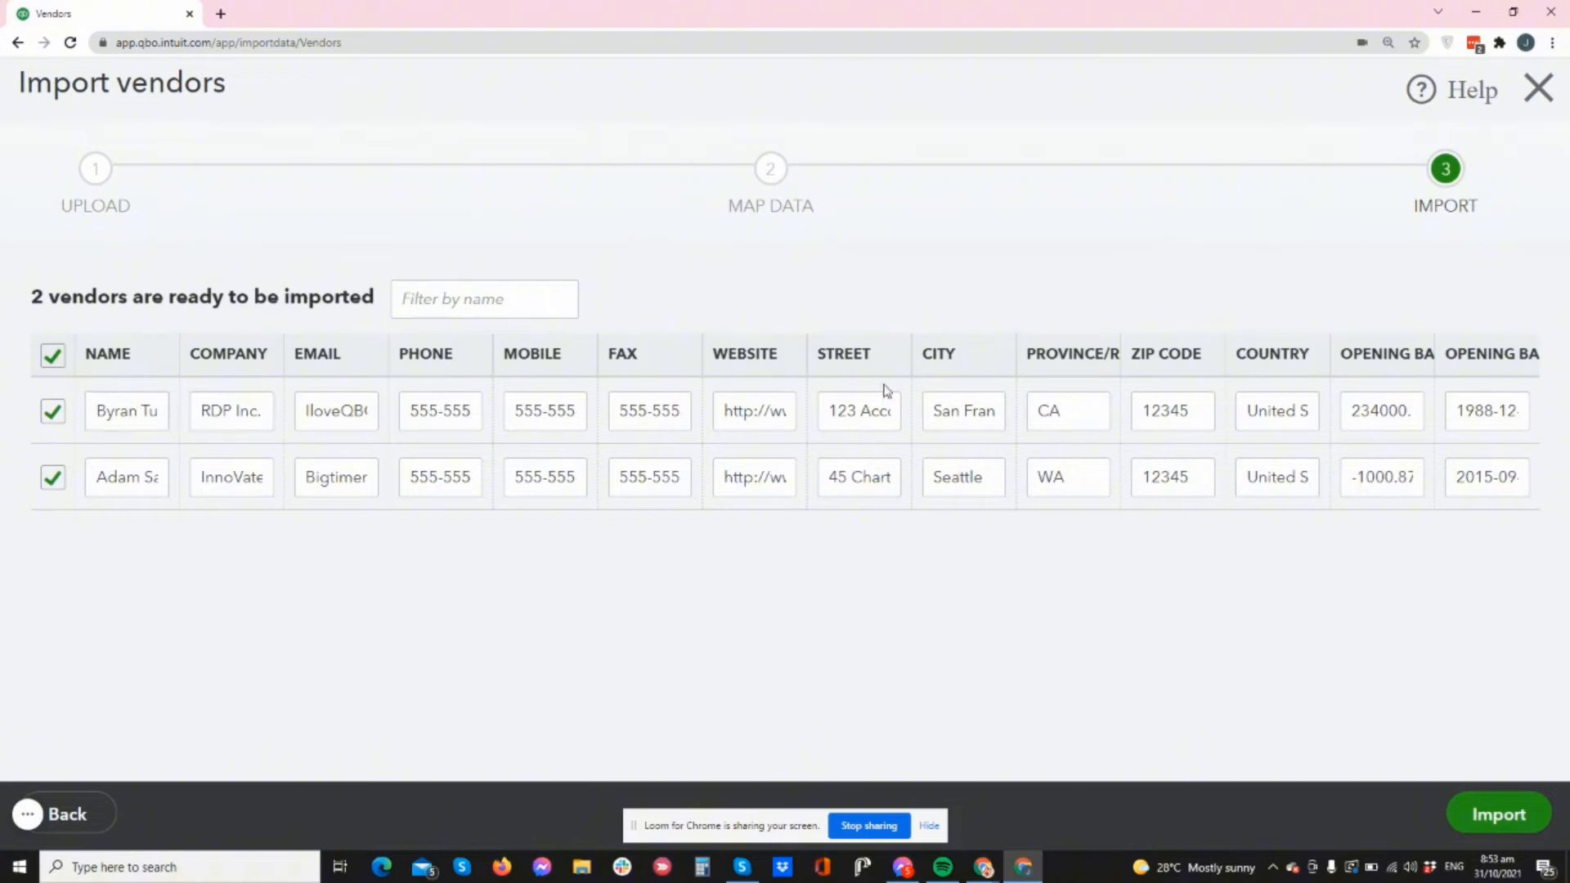
pyautogui.click(1482, 409)
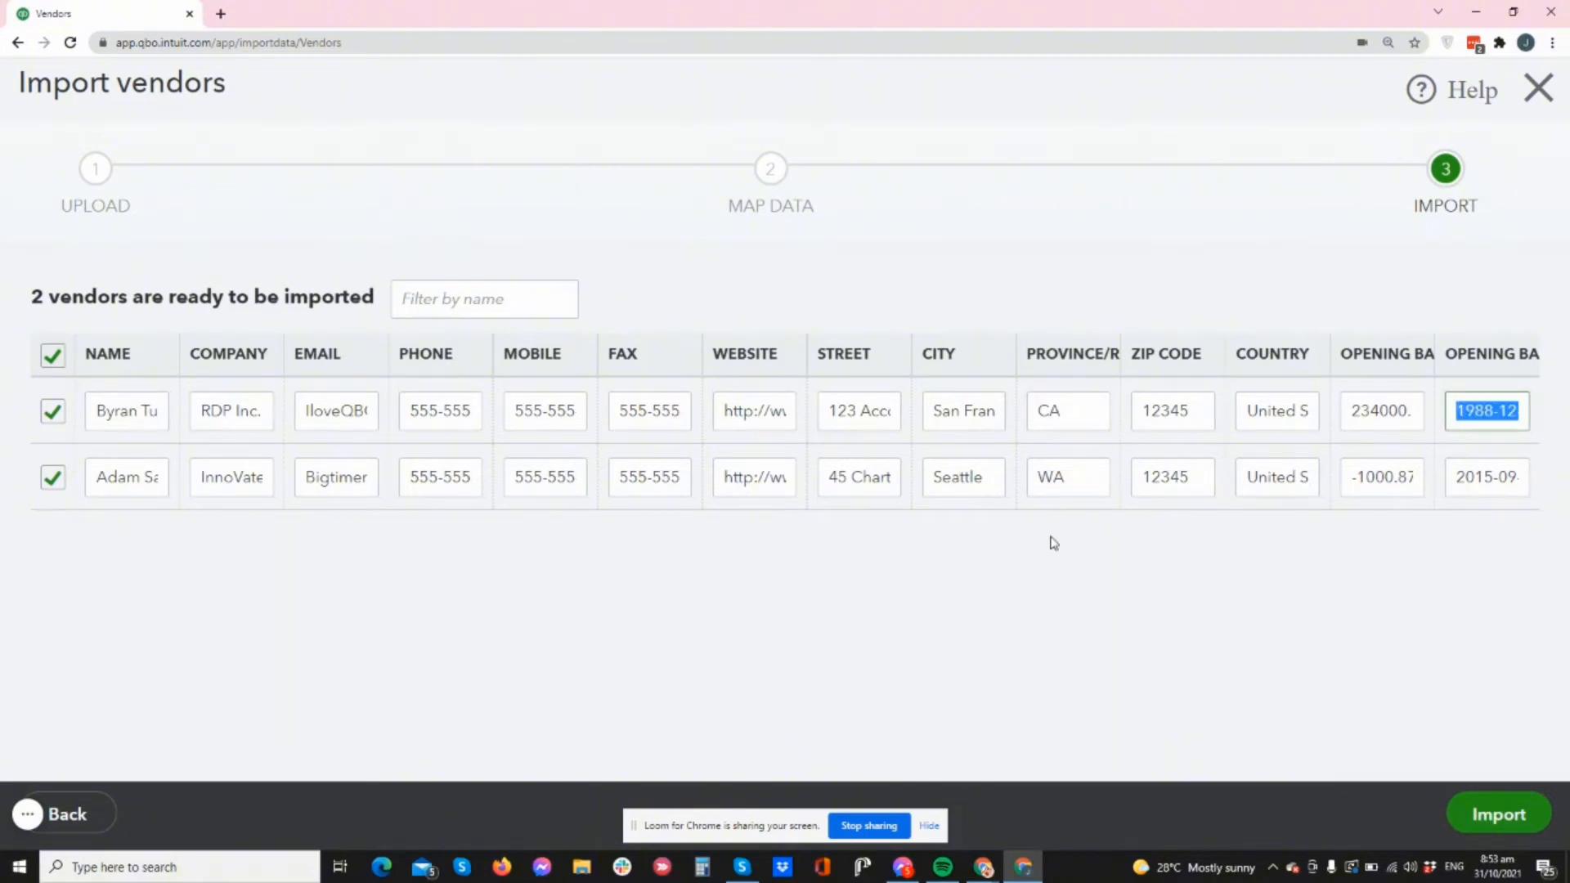
pyautogui.press('BackSpace')
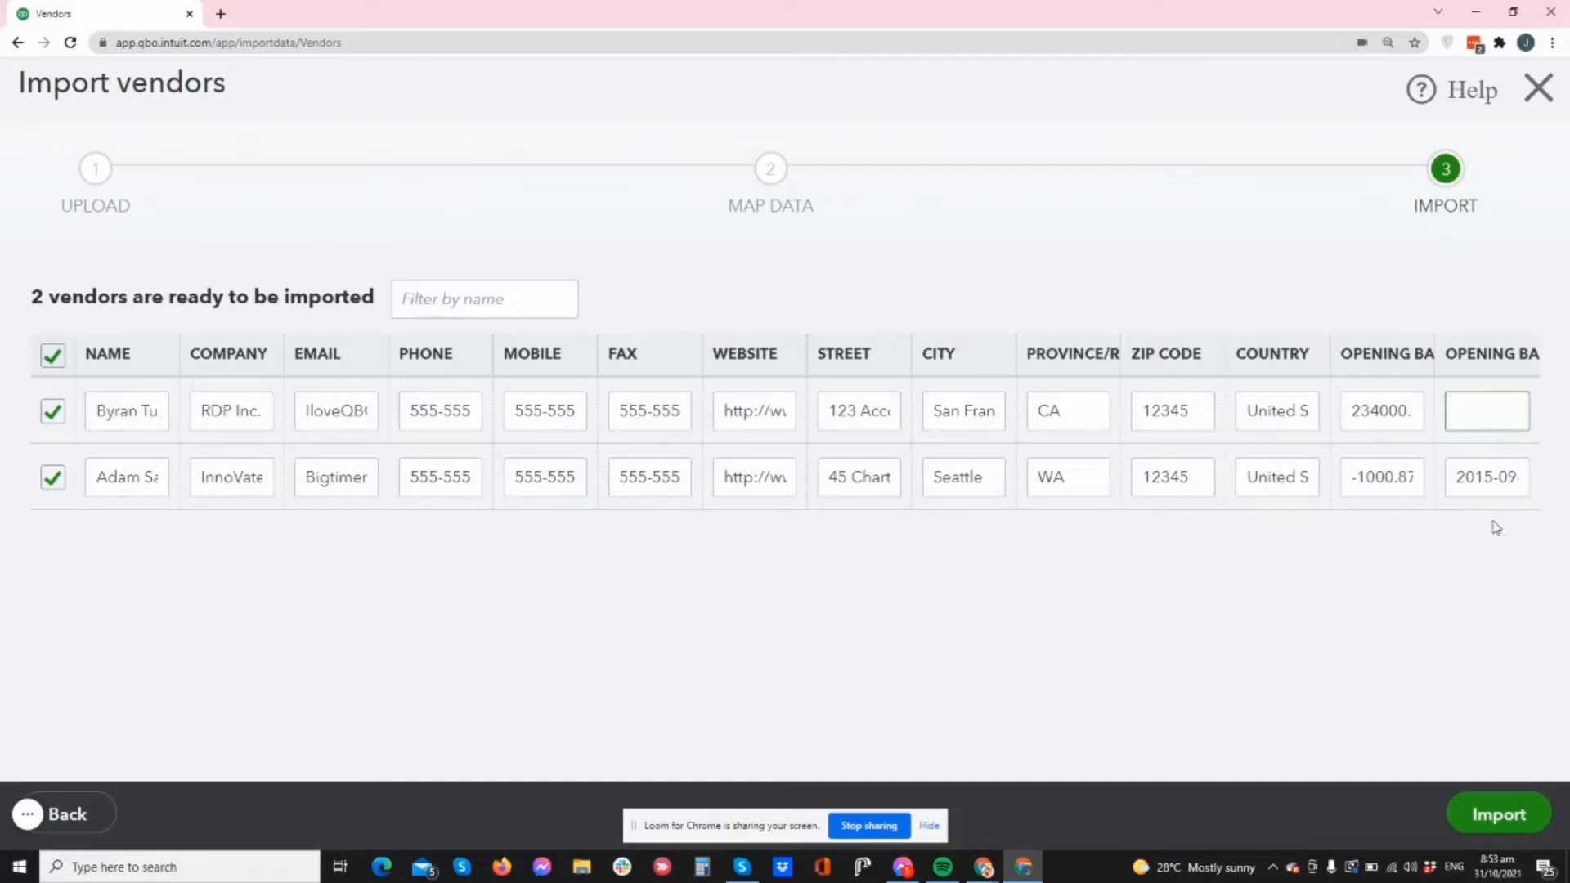
pyautogui.press('Tab')
pyautogui.press('BackSpace')
pyautogui.click(1357, 411)
pyautogui.press('BackSpace')
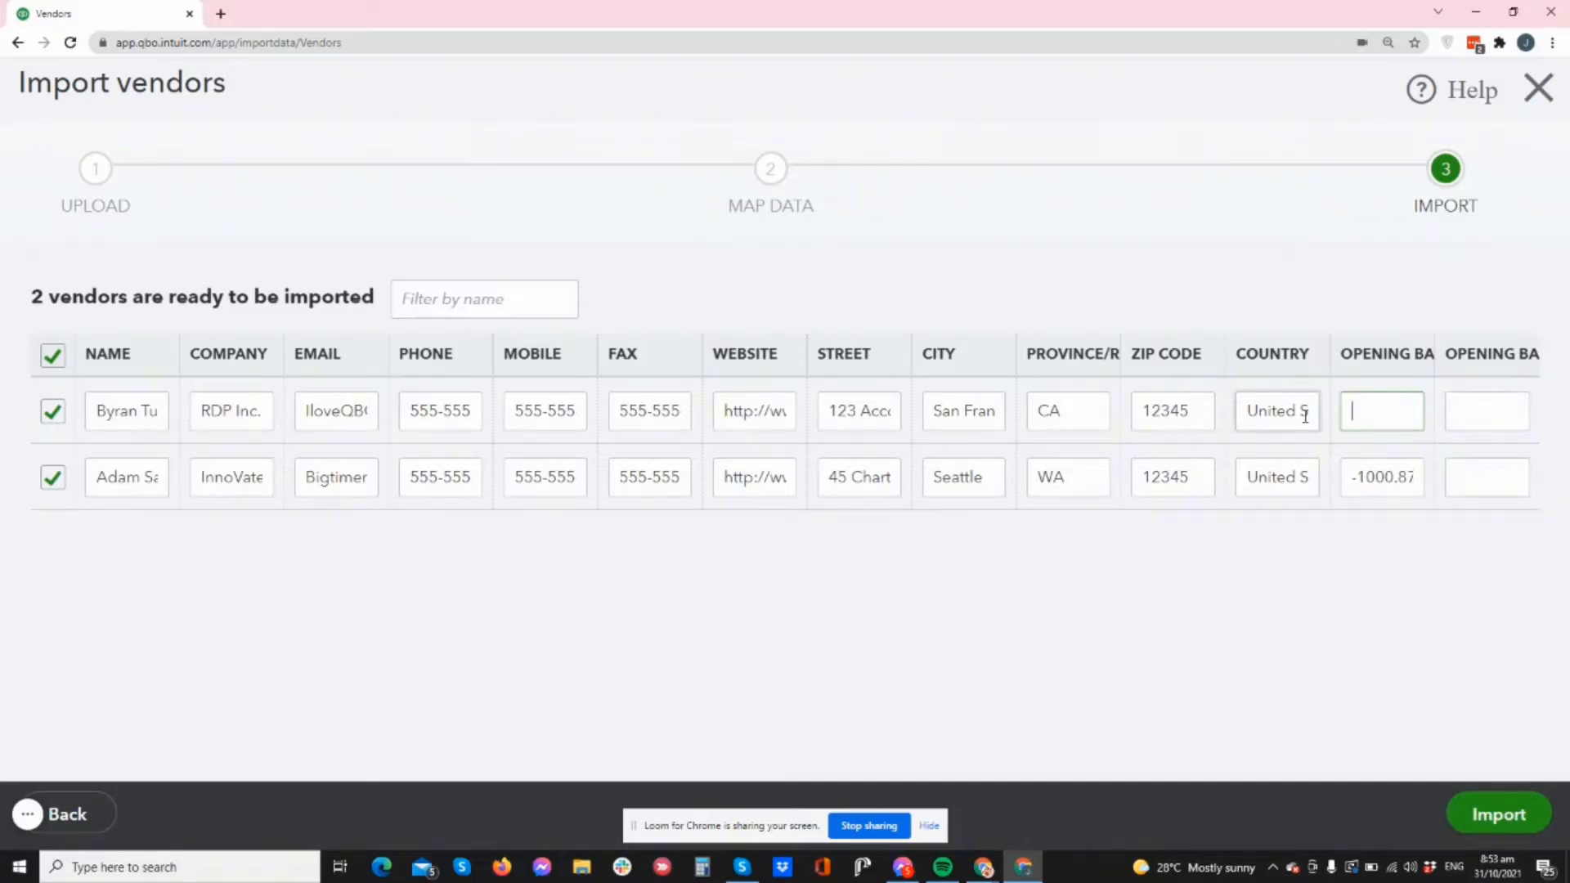
pyautogui.press('Tab')
pyautogui.press('BackSpace')
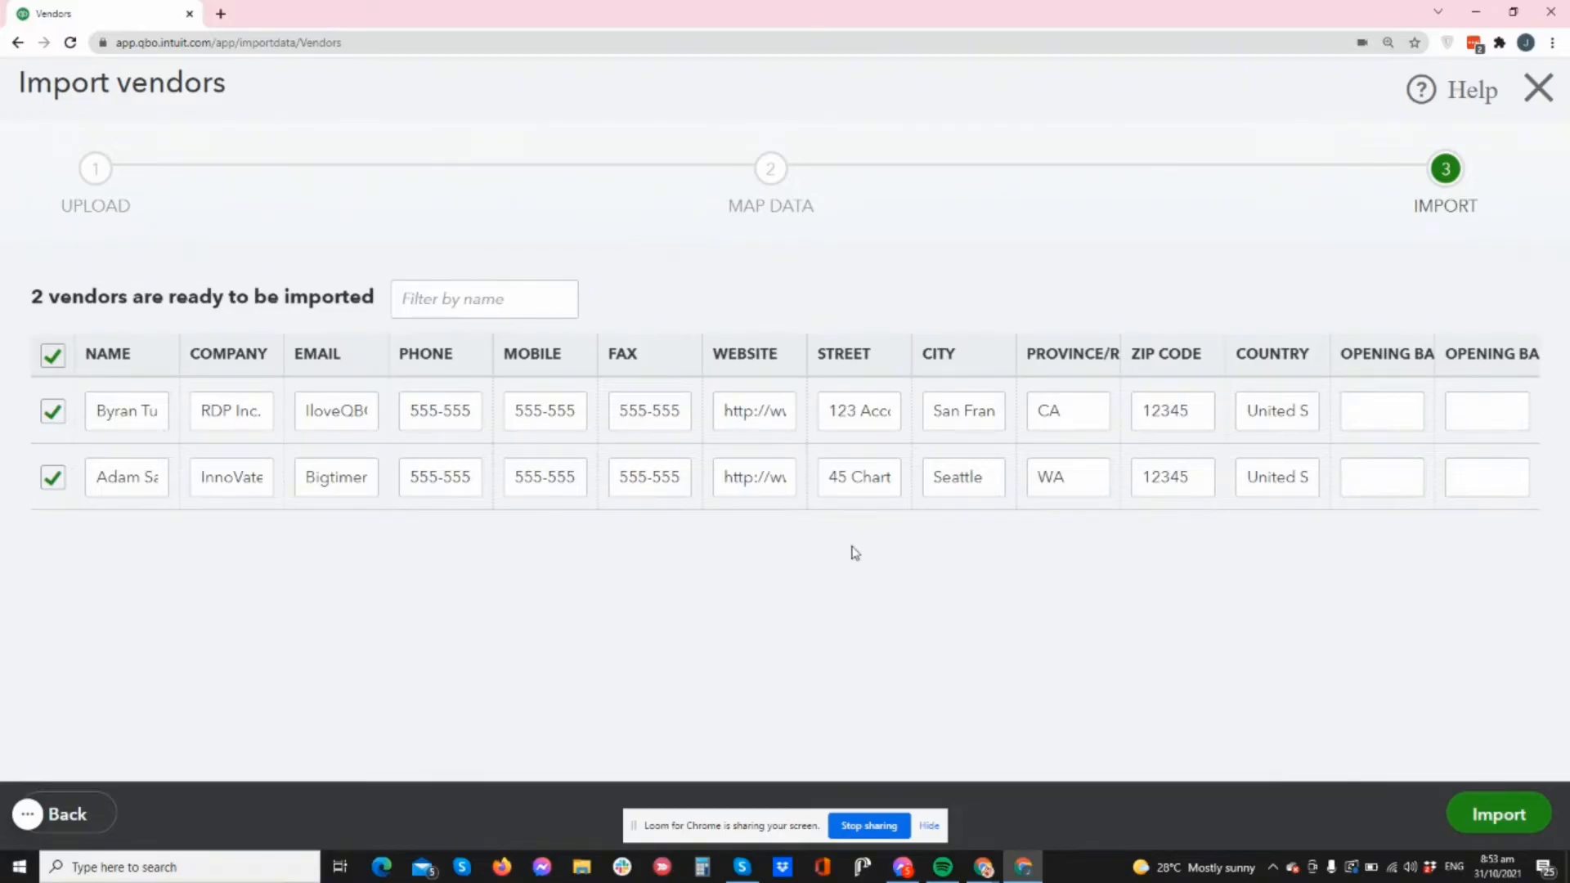
# - Toggle the vendor checkboxes so both are selected, then exit the import without saving
pyautogui.click(53, 355)
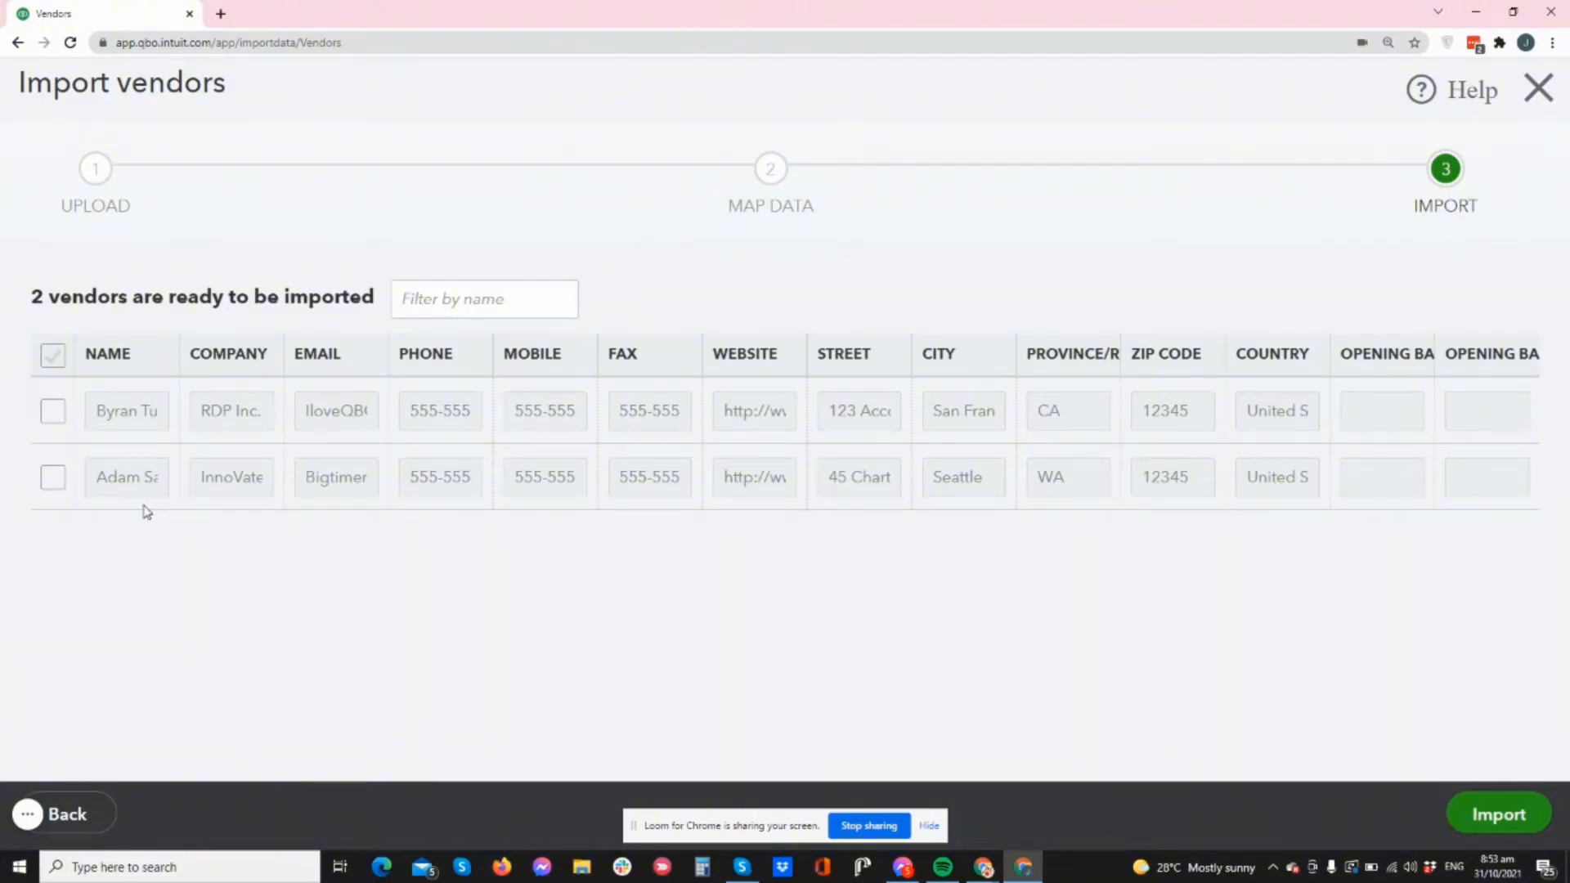
pyautogui.click(54, 411)
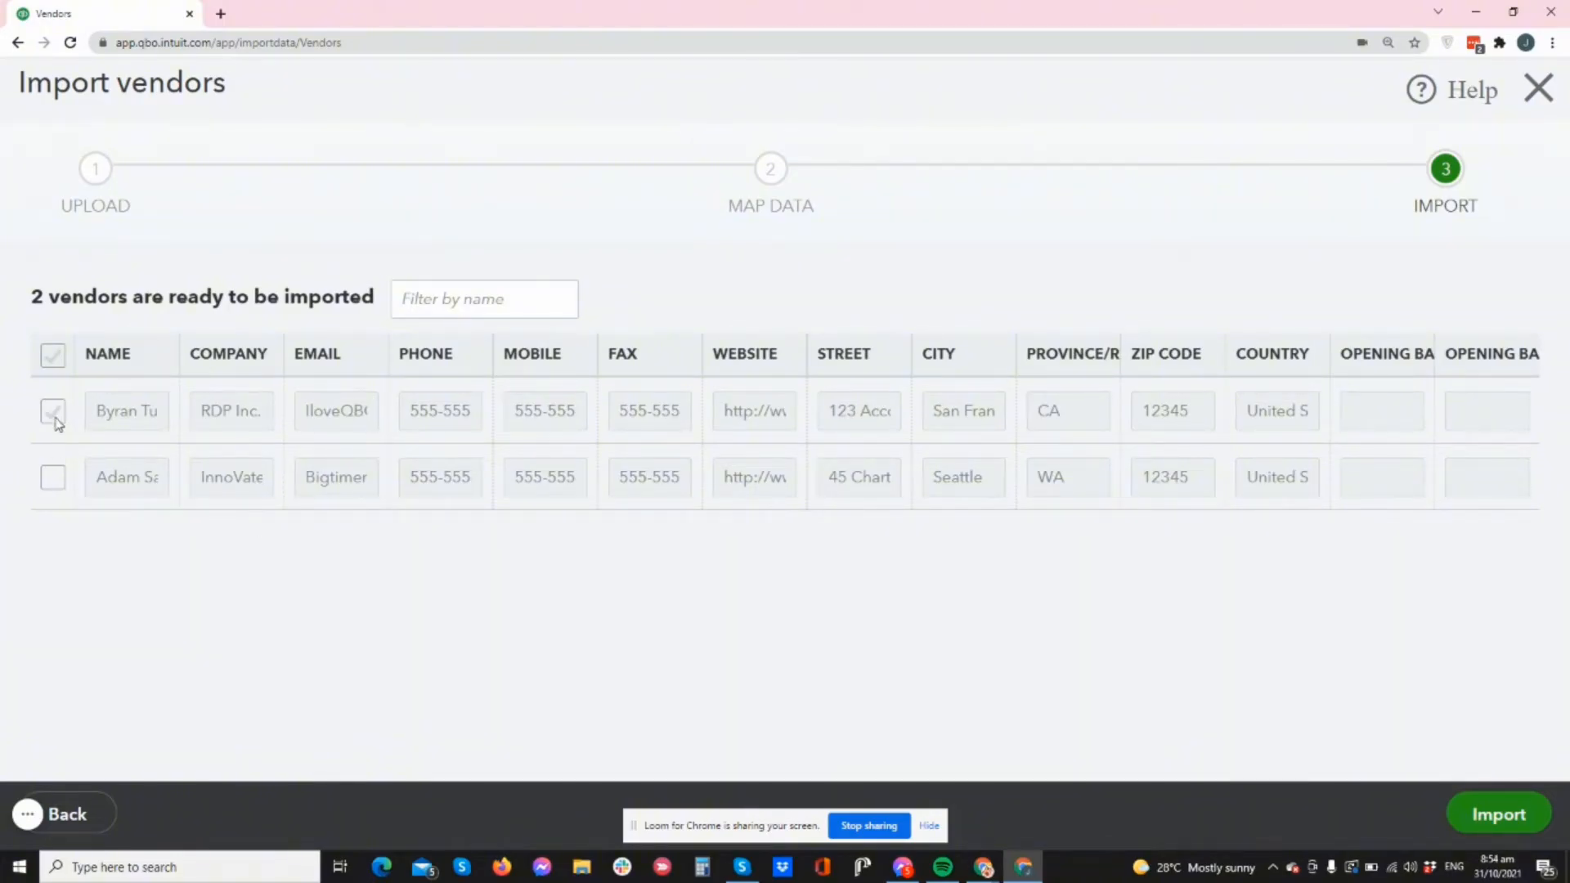
pyautogui.click(54, 479)
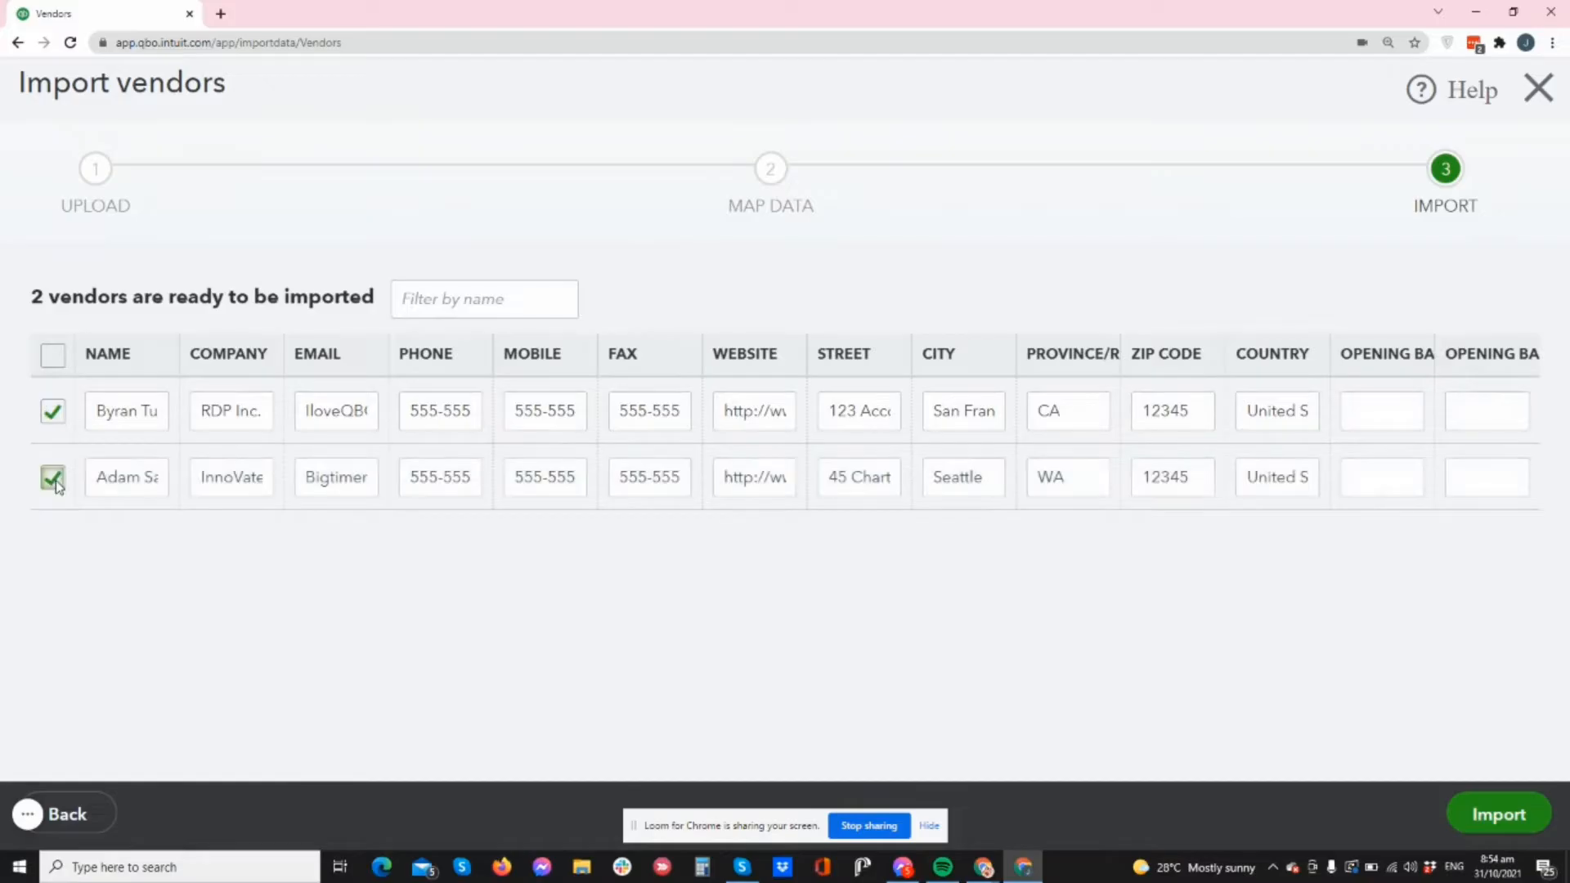
pyautogui.click(52, 358)
pyautogui.click(1539, 87)
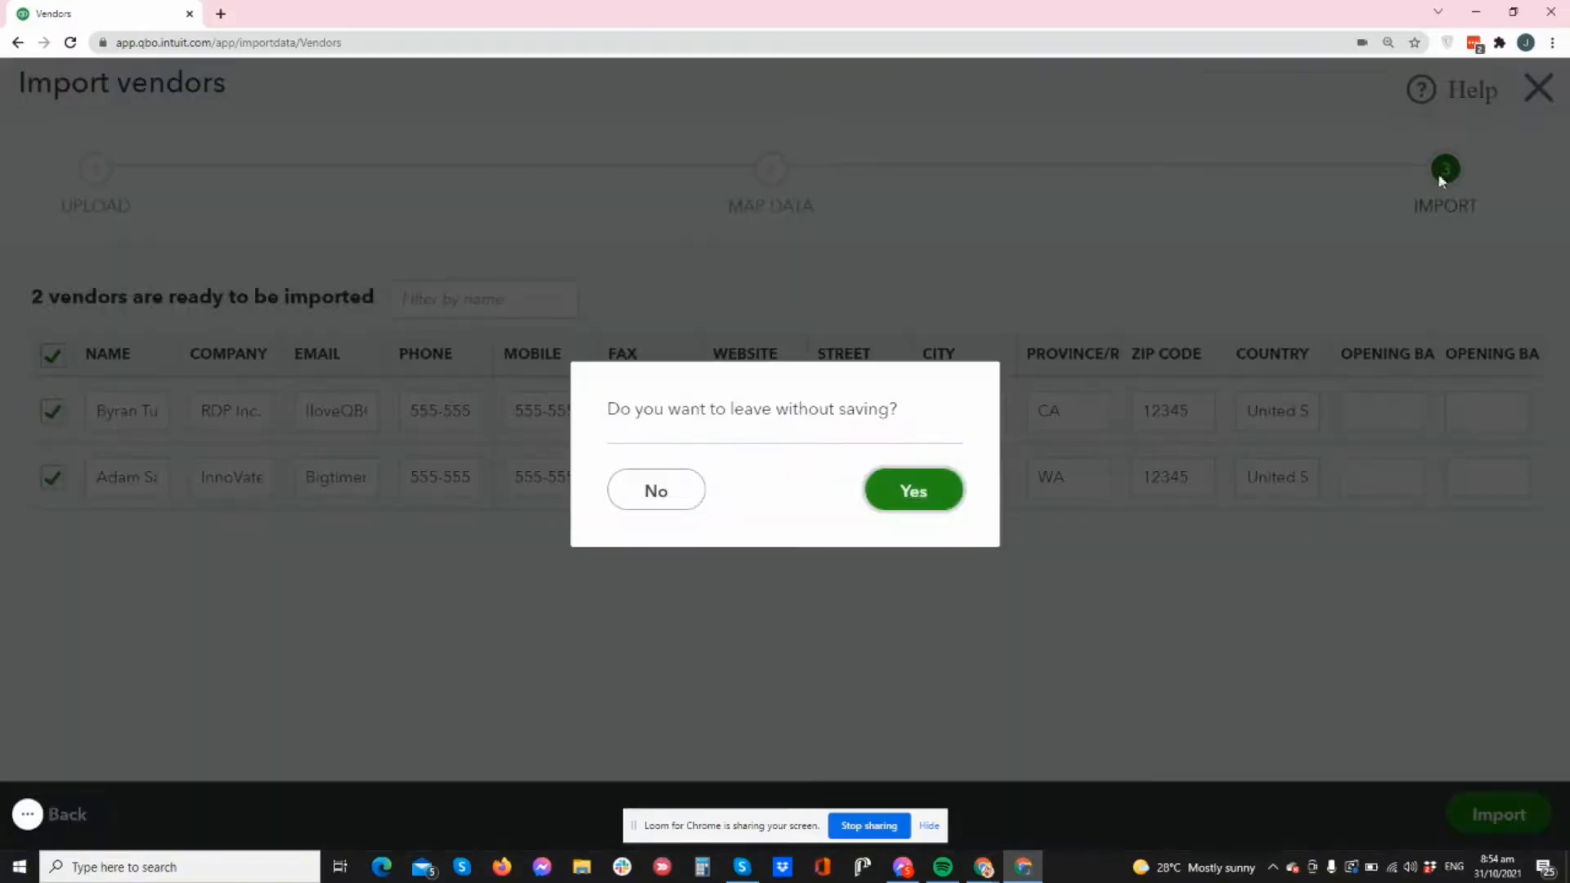
pyautogui.click(675, 502)
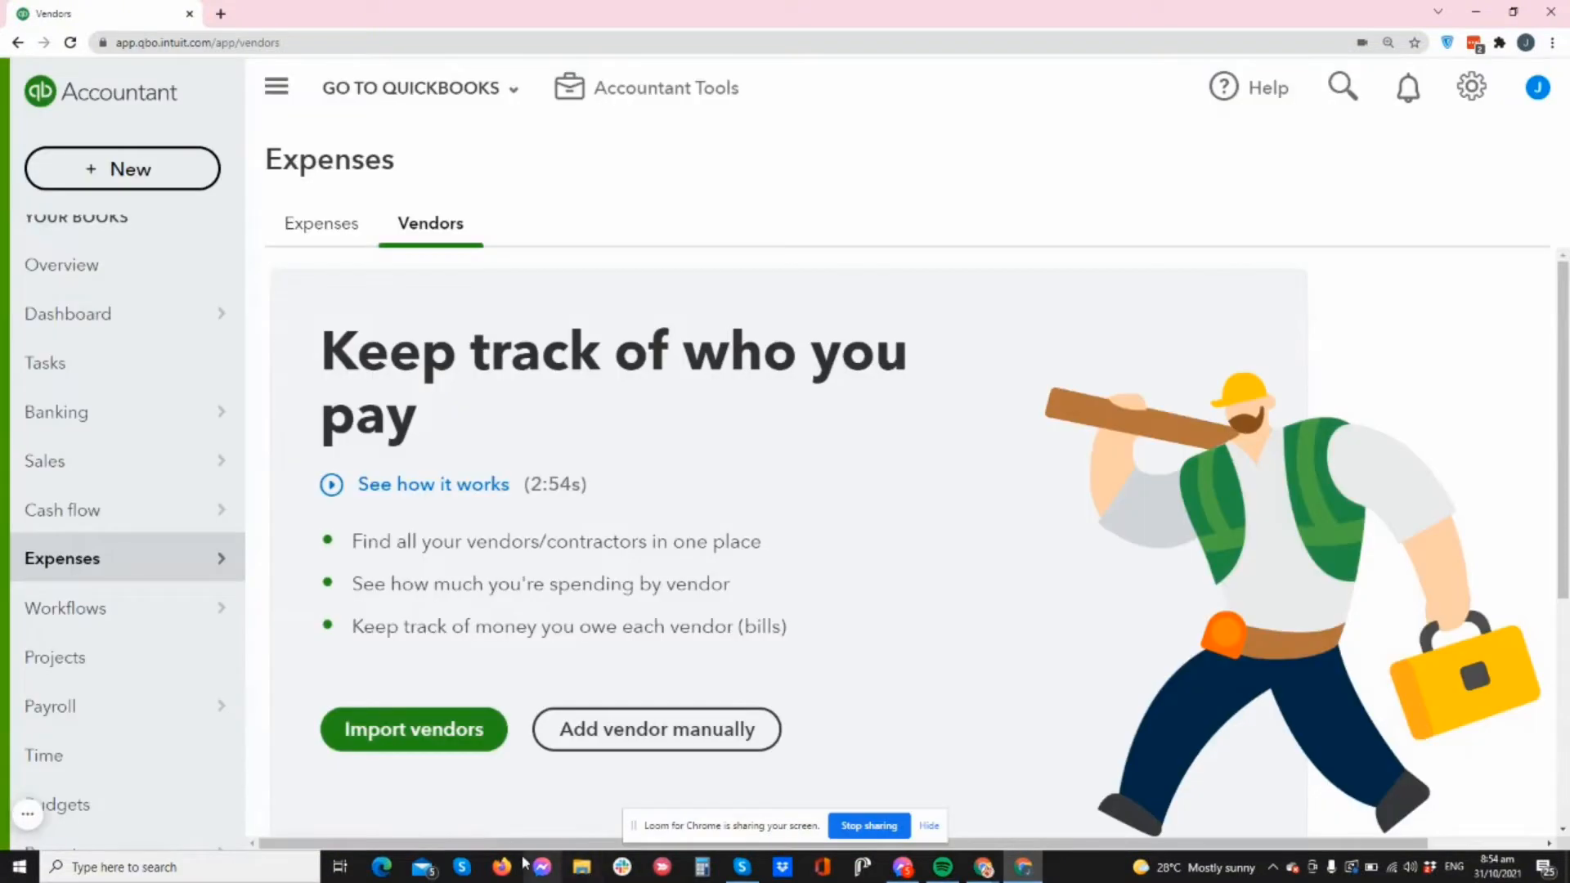
# - Open the vendor sample spreadsheet from the Downloads folder
pyautogui.click(587, 870)
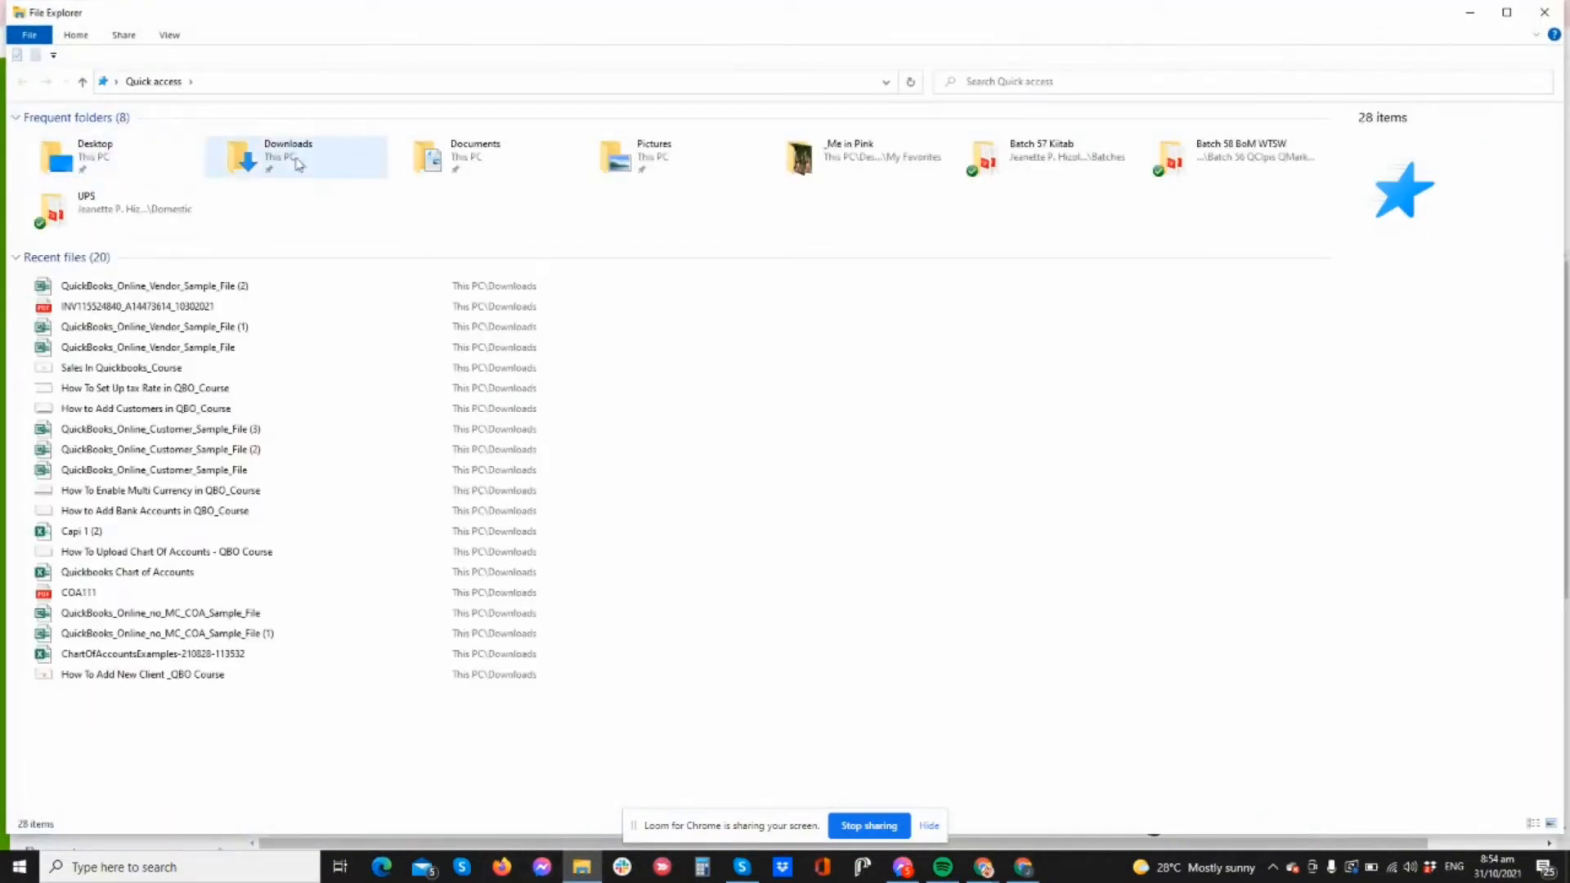
pyautogui.doubleClick(330, 155)
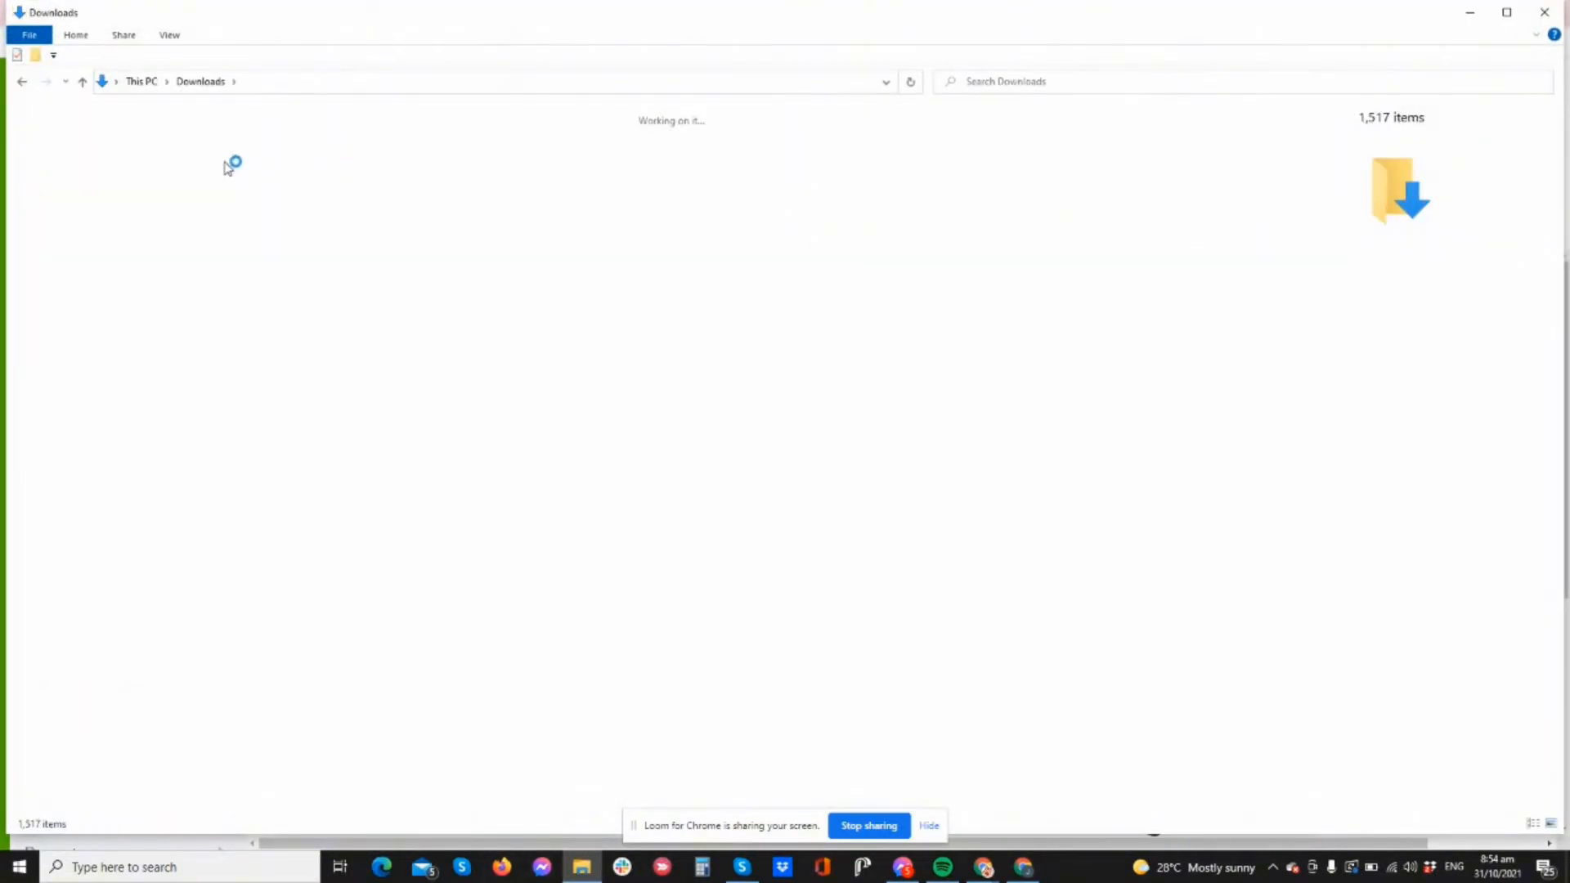
pyautogui.click(136, 165)
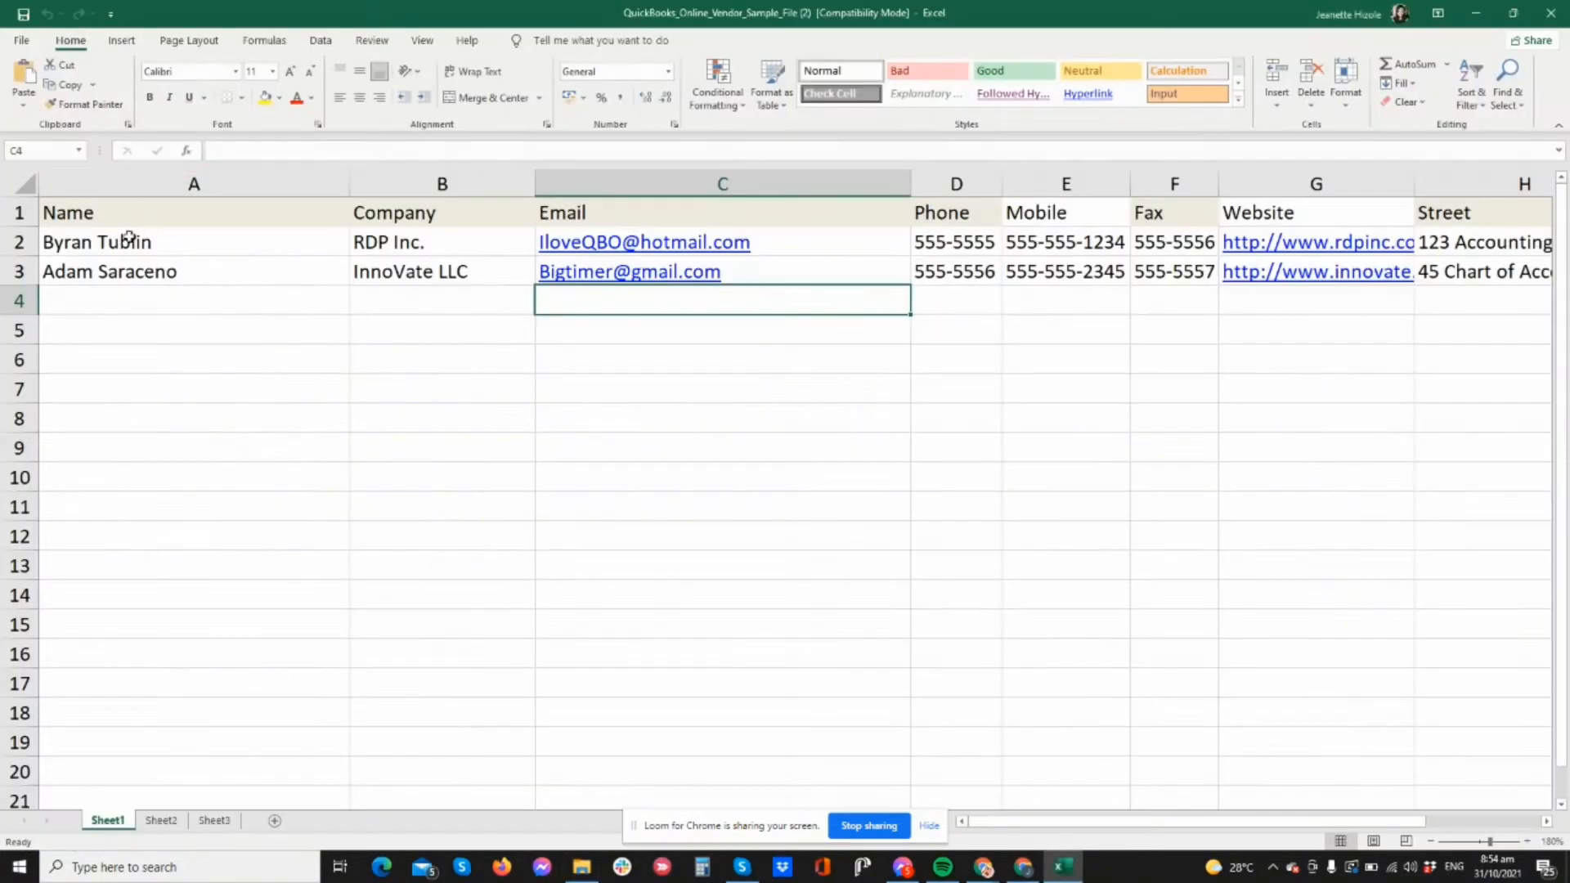
# - Clear both vendors' mobile, fax, website and street values (E2:H3)
pyautogui.press('Right')
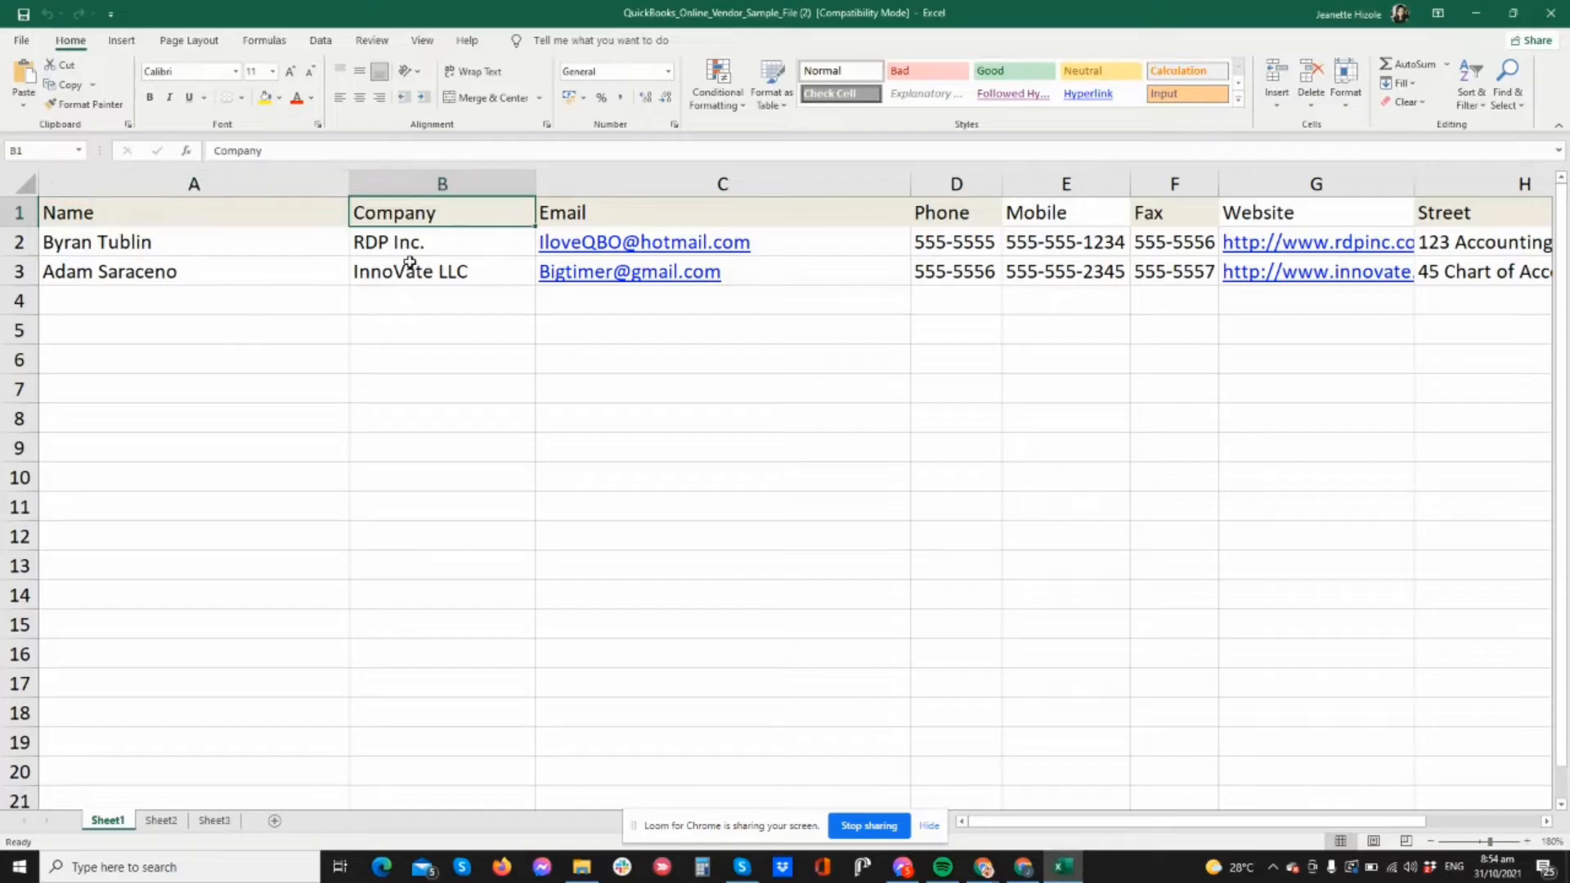
pyautogui.press('Right')
pyautogui.press('Right')
pyautogui.press('Right')
pyautogui.press('Right')
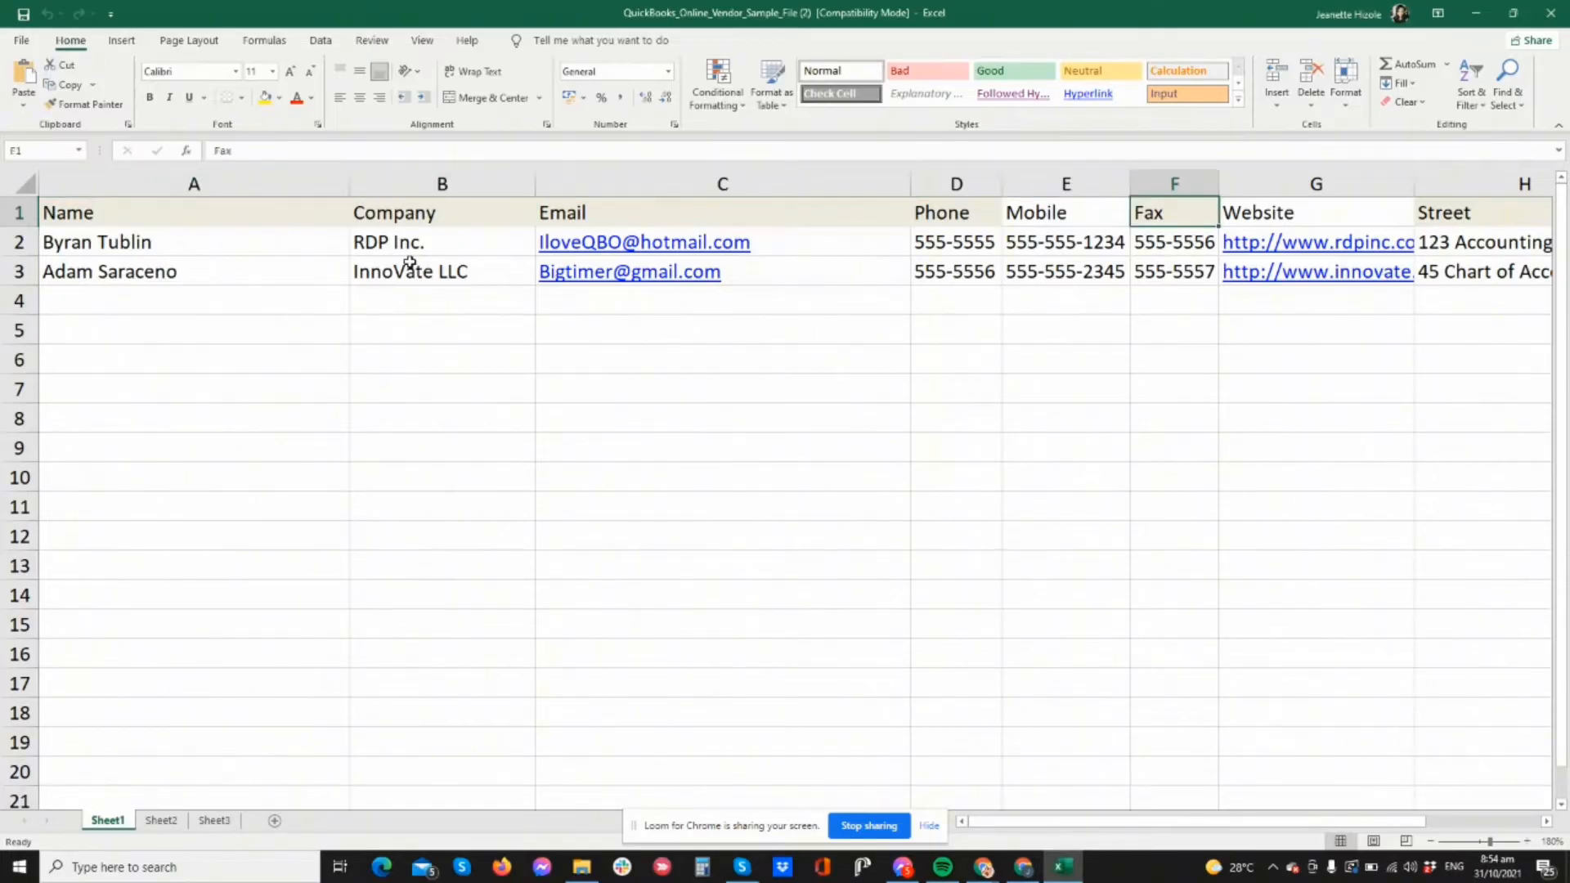
pyautogui.press('Down')
pyautogui.press('Left')
pyautogui.hotkey('shift', 'Down')
pyautogui.hotkey('shift', 'Right')
pyautogui.hotkey('shift', 'Right')
pyautogui.hotkey('shift', 'Right')
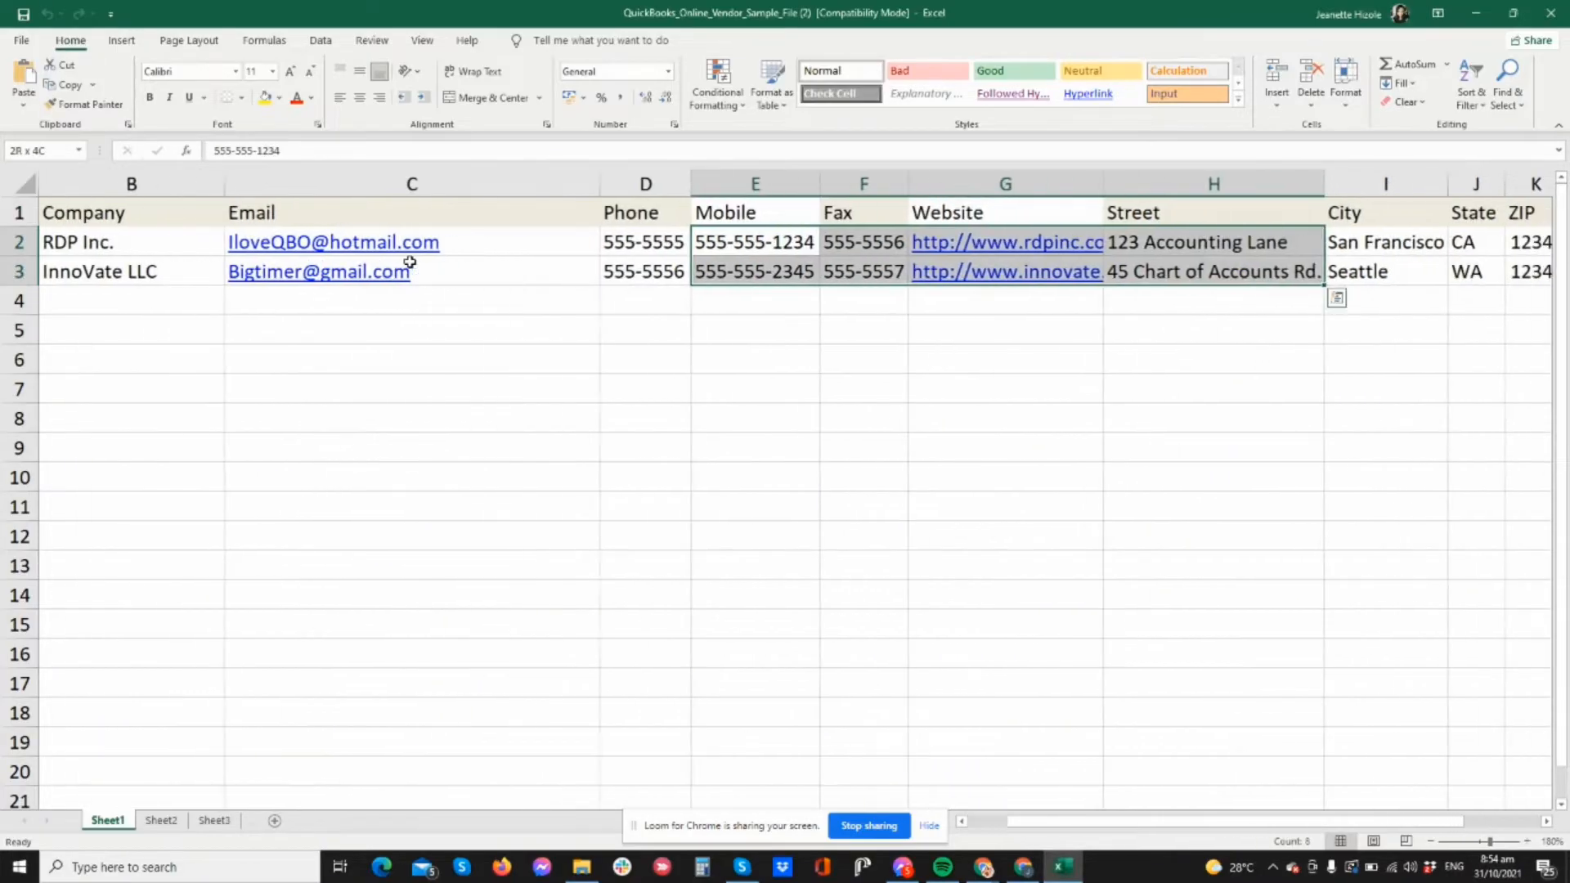
pyautogui.hotkey('shift', 'Left')
pyautogui.press('Delete')
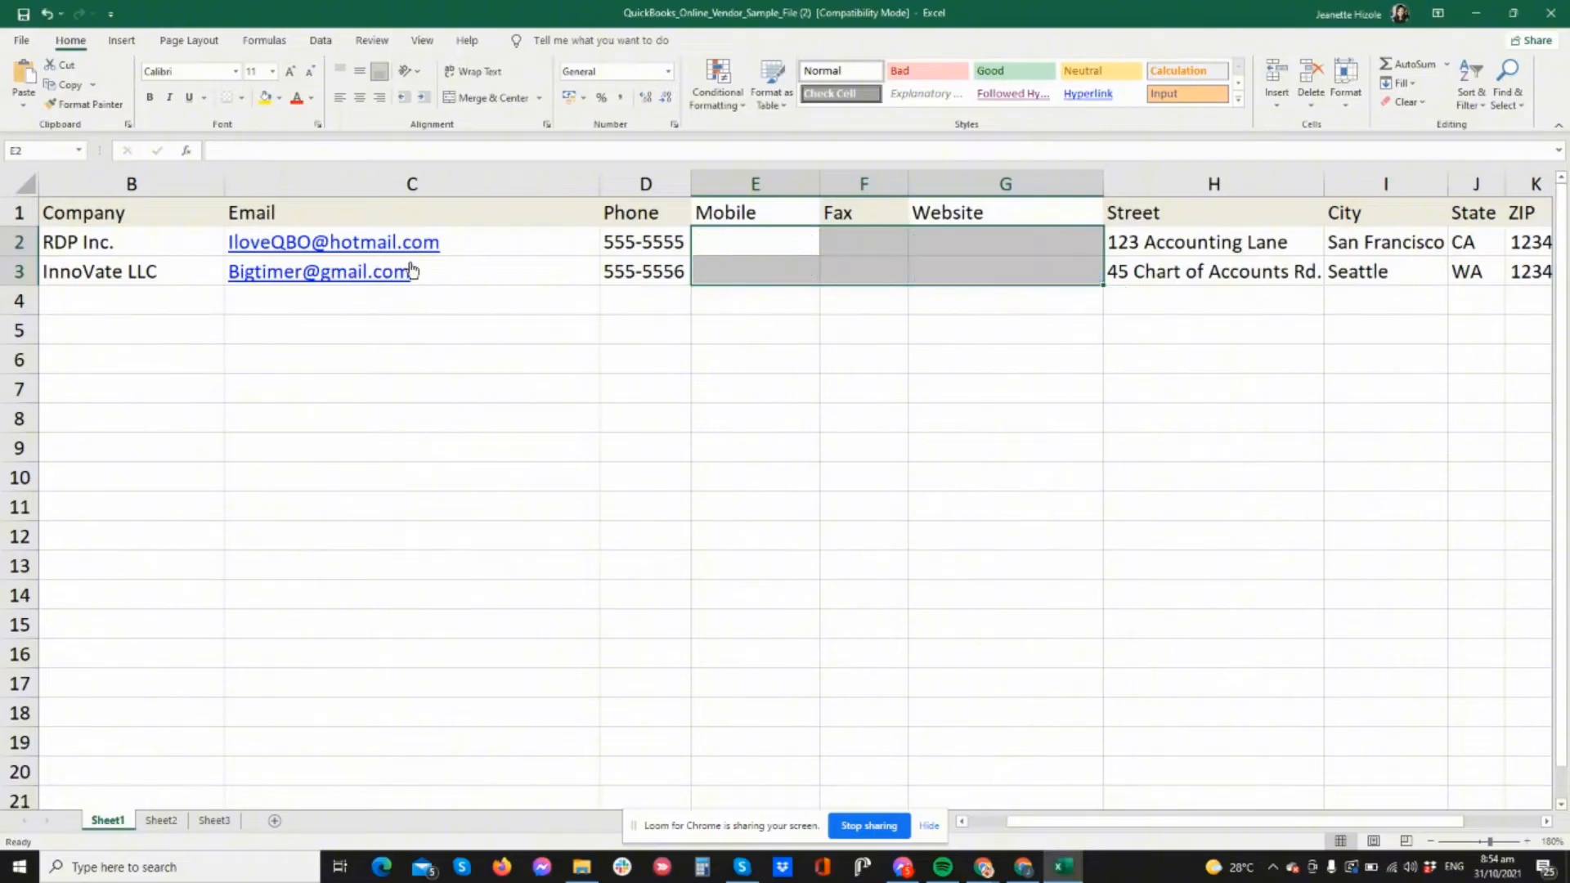
pyautogui.press('Right')
pyautogui.press('Right')
pyautogui.press('Right')
pyautogui.hotkey('shift', 'Down')
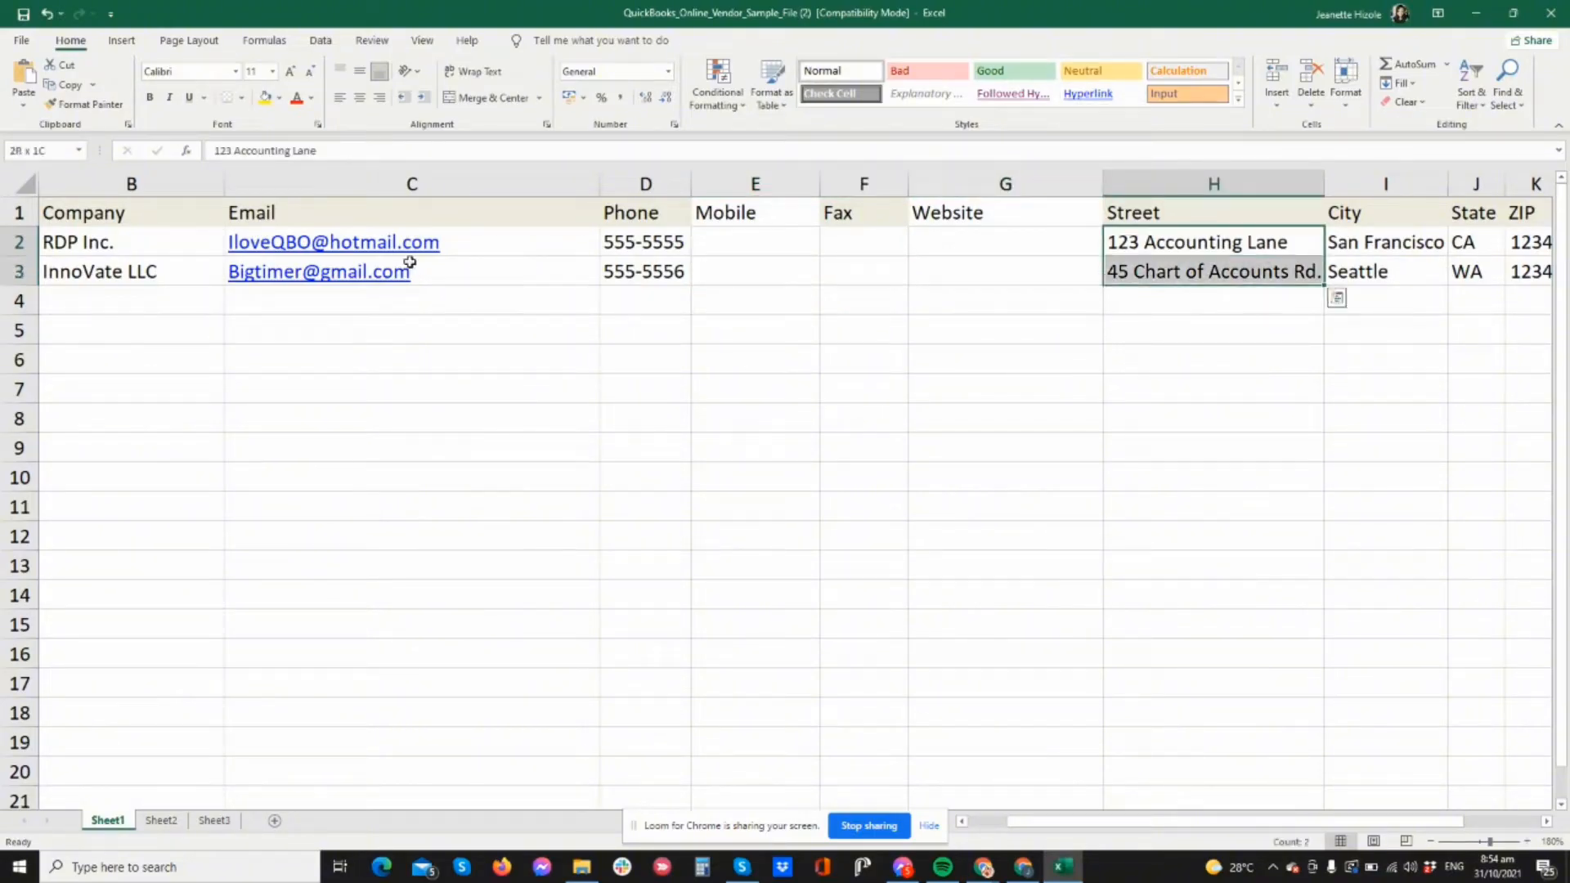
pyautogui.press('Delete')
# - Clear the ZIP through Tax ID values (K2:O3) and close the spreadsheet
pyautogui.press('Right')
pyautogui.press('Right')
pyautogui.press('Right')
pyautogui.press('Right')
pyautogui.press('Left')
pyautogui.hotkey('shift', 'Down')
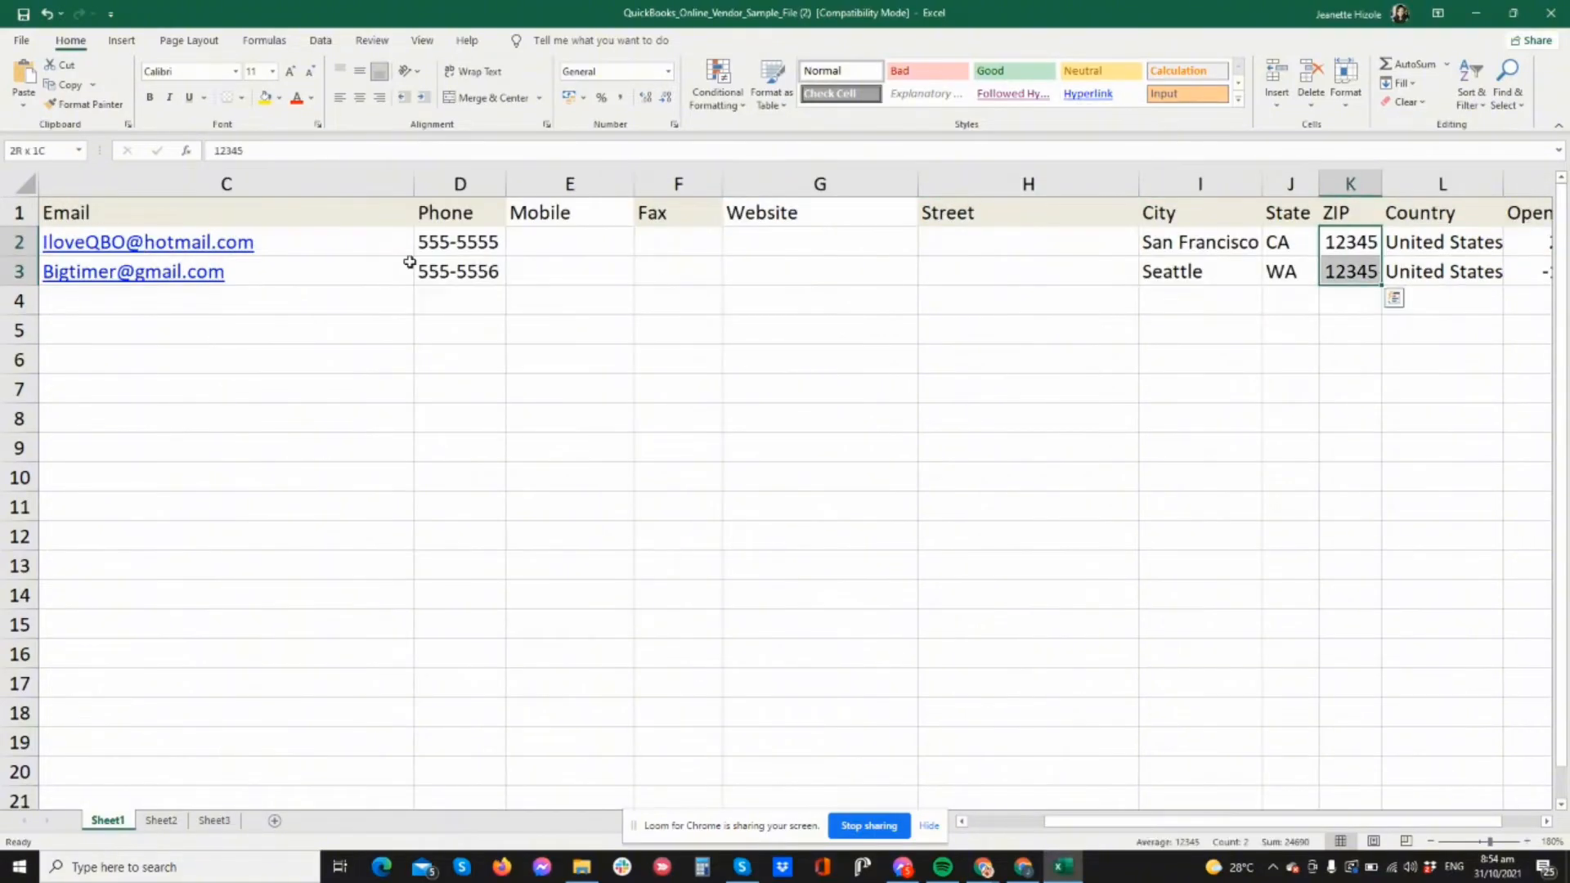
pyautogui.hotkey('shift', 'Right')
pyautogui.hotkey('shift', 'Right')
pyautogui.hotkey('shift', 'Right')
pyautogui.hotkey('shift', 'Right')
pyautogui.press('Delete')
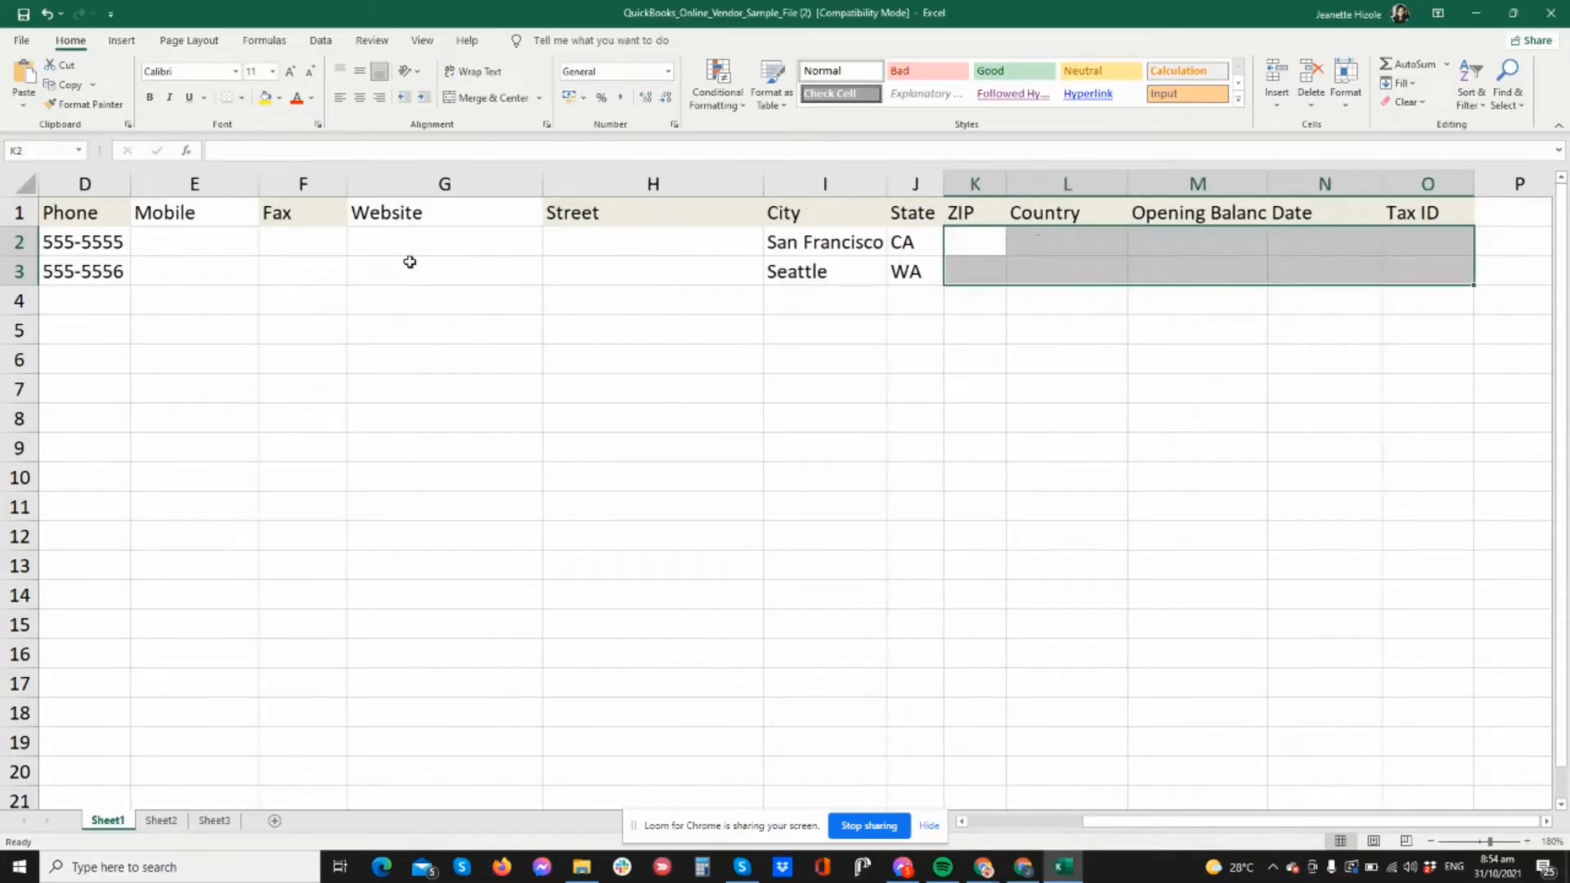
pyautogui.press('Left')
pyautogui.press('Home')
pyautogui.press('Down')
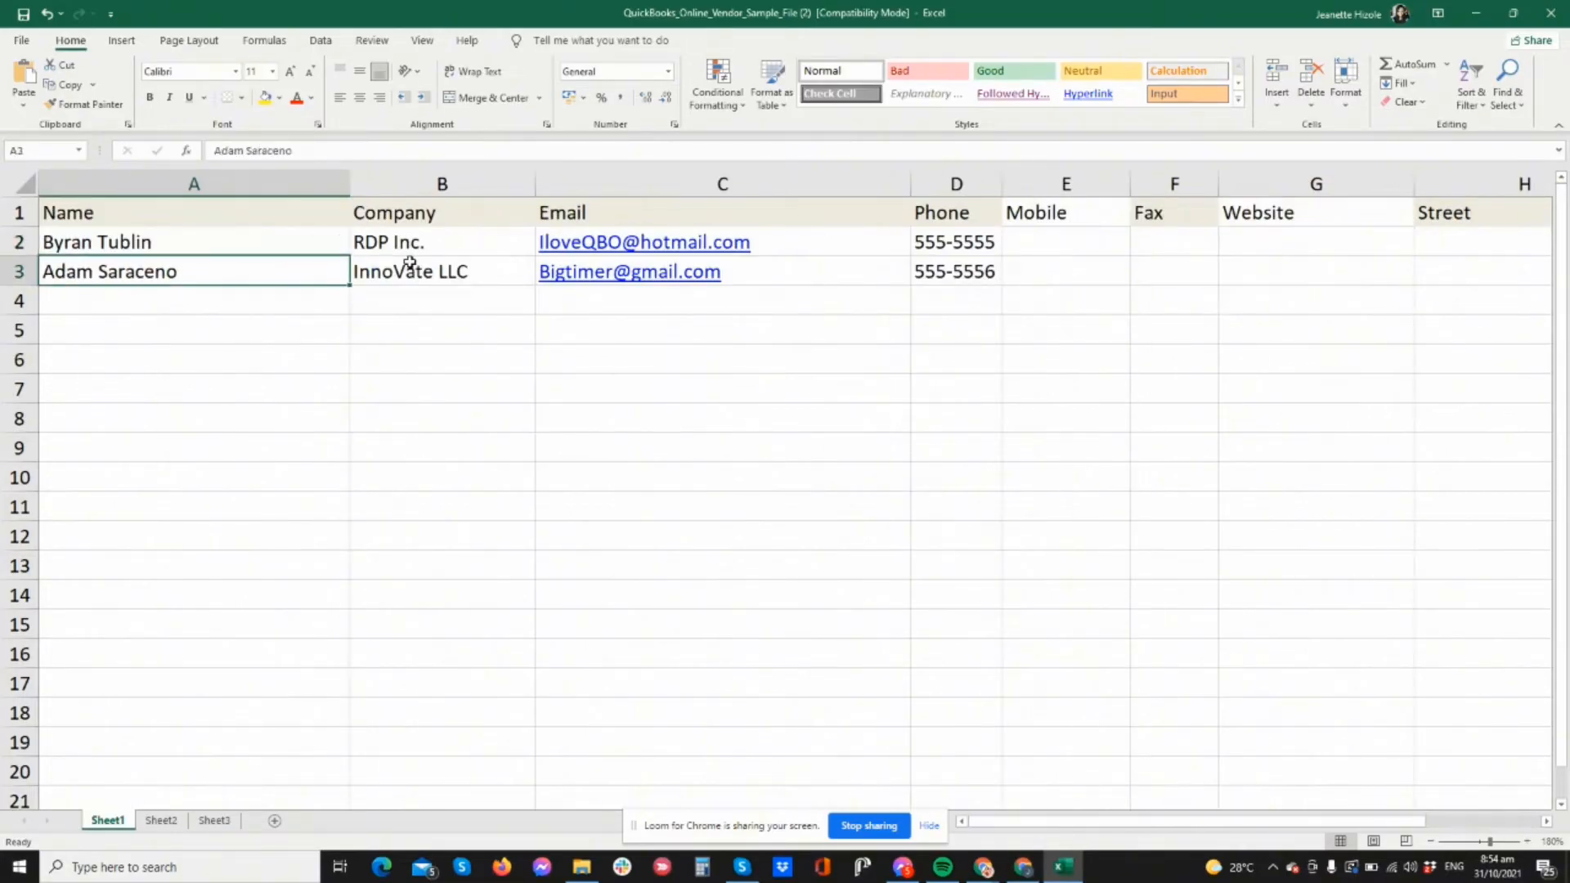
pyautogui.press('Down')
pyautogui.press('Right')
pyautogui.press('Down')
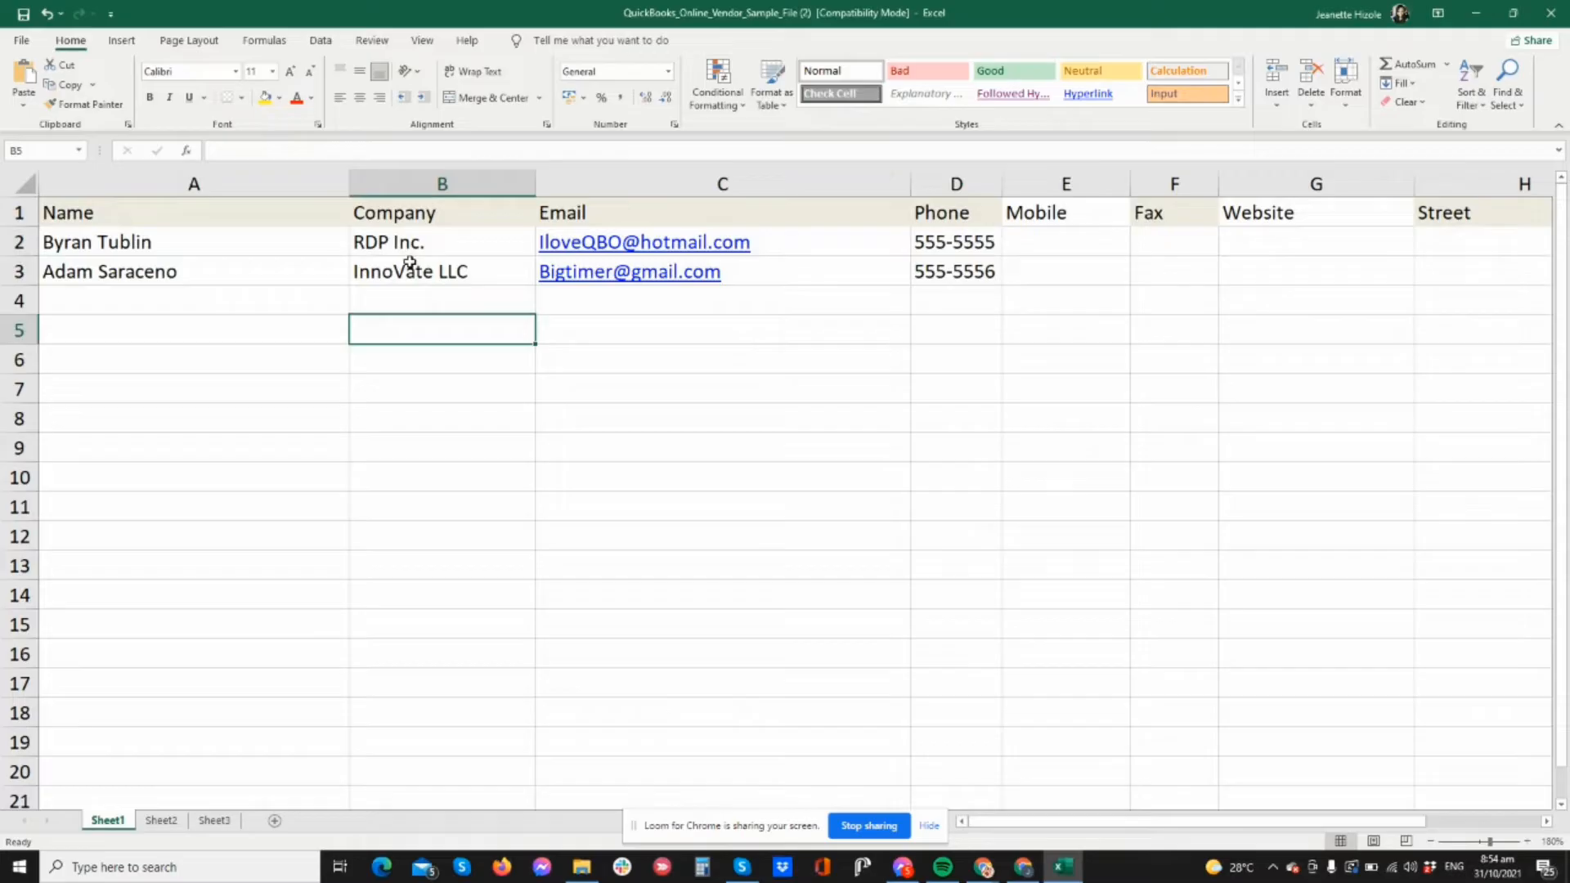
pyautogui.click(1550, 13)
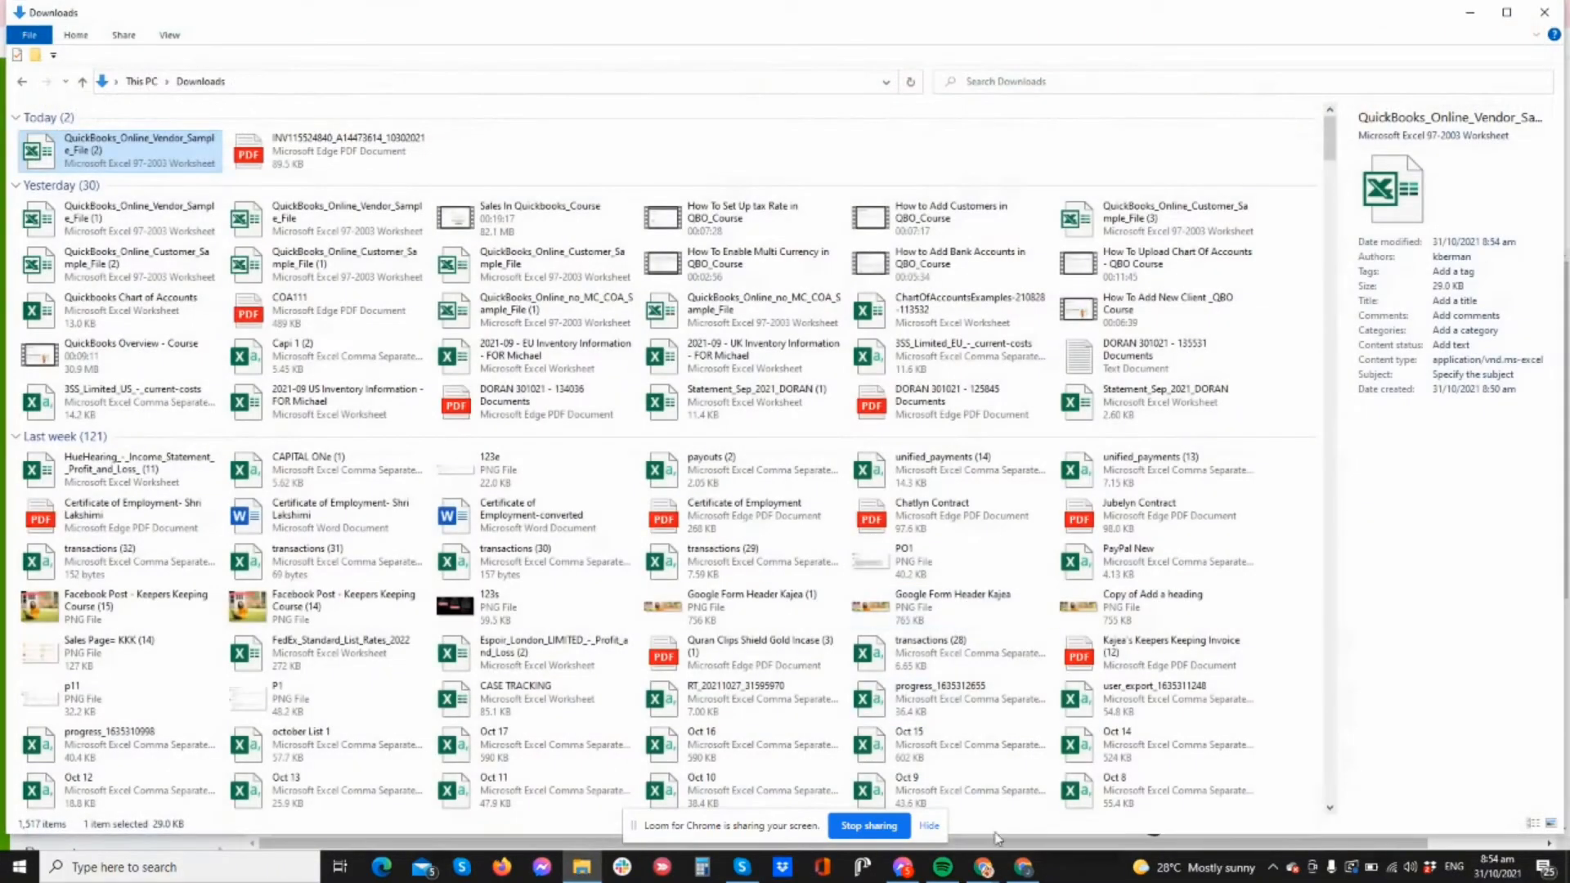
# - Back in QuickBooks, start Import vendors and upload the edited sample file from Downloads
pyautogui.click(1024, 867)
pyautogui.click(448, 729)
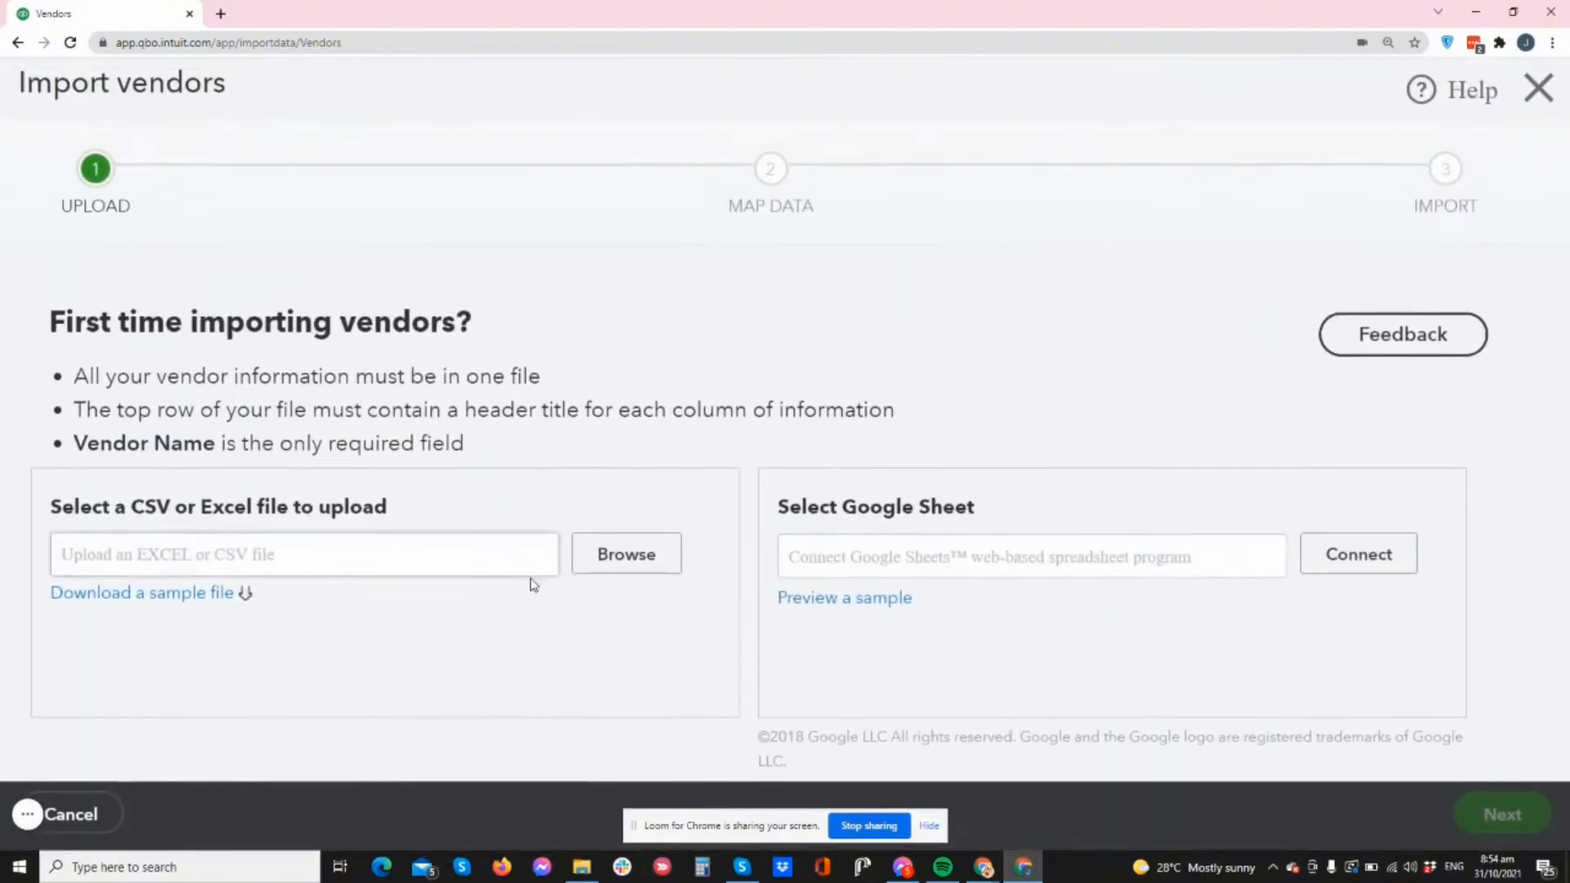
pyautogui.click(658, 552)
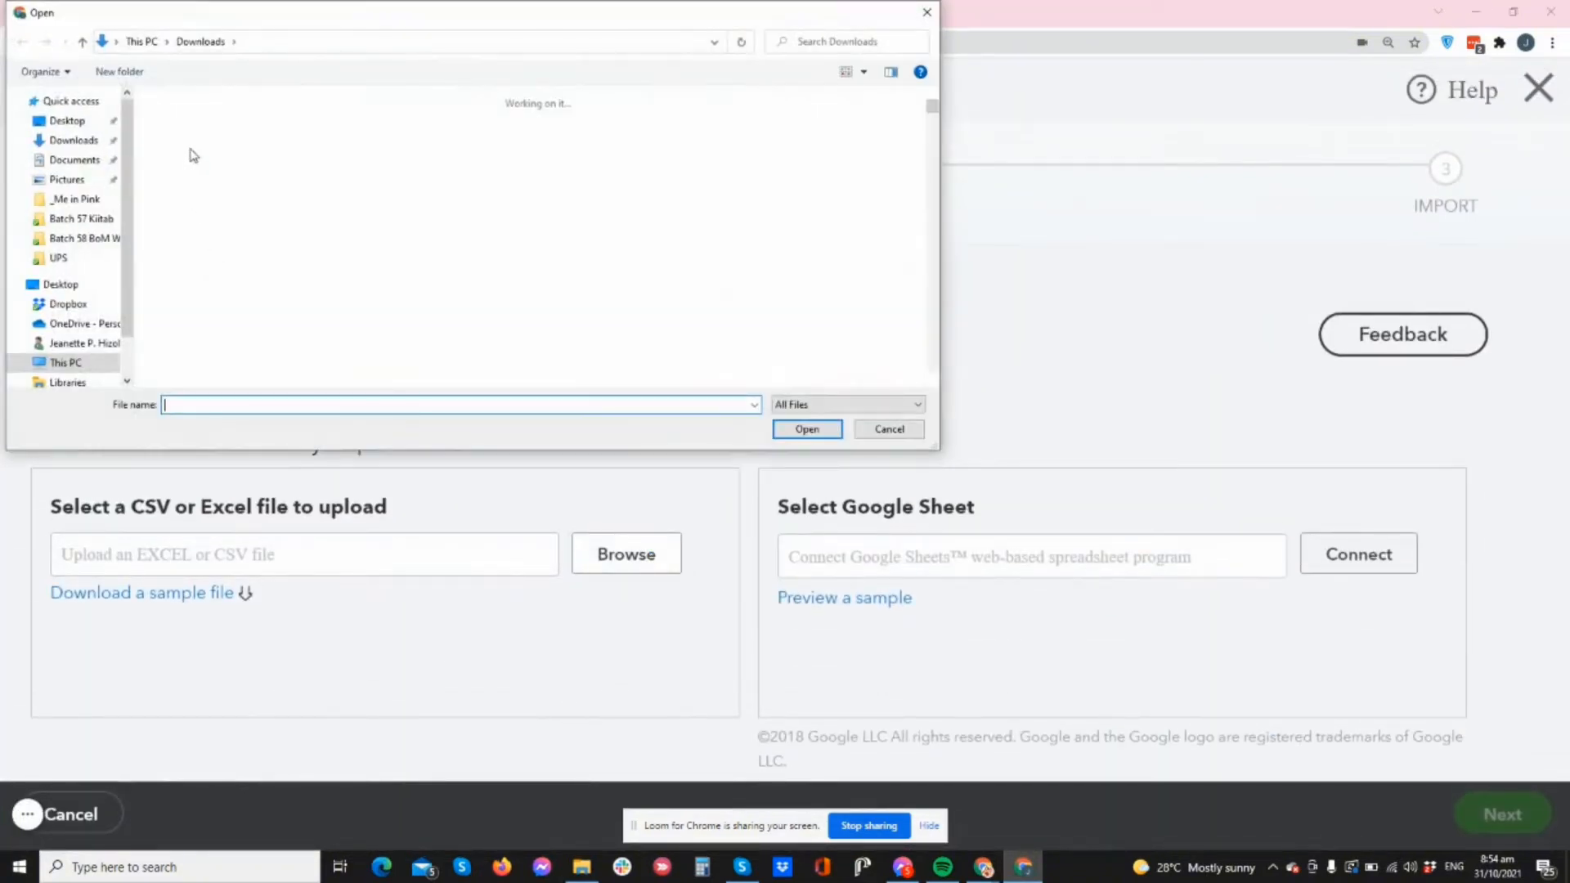
pyautogui.click(177, 159)
pyautogui.click(807, 429)
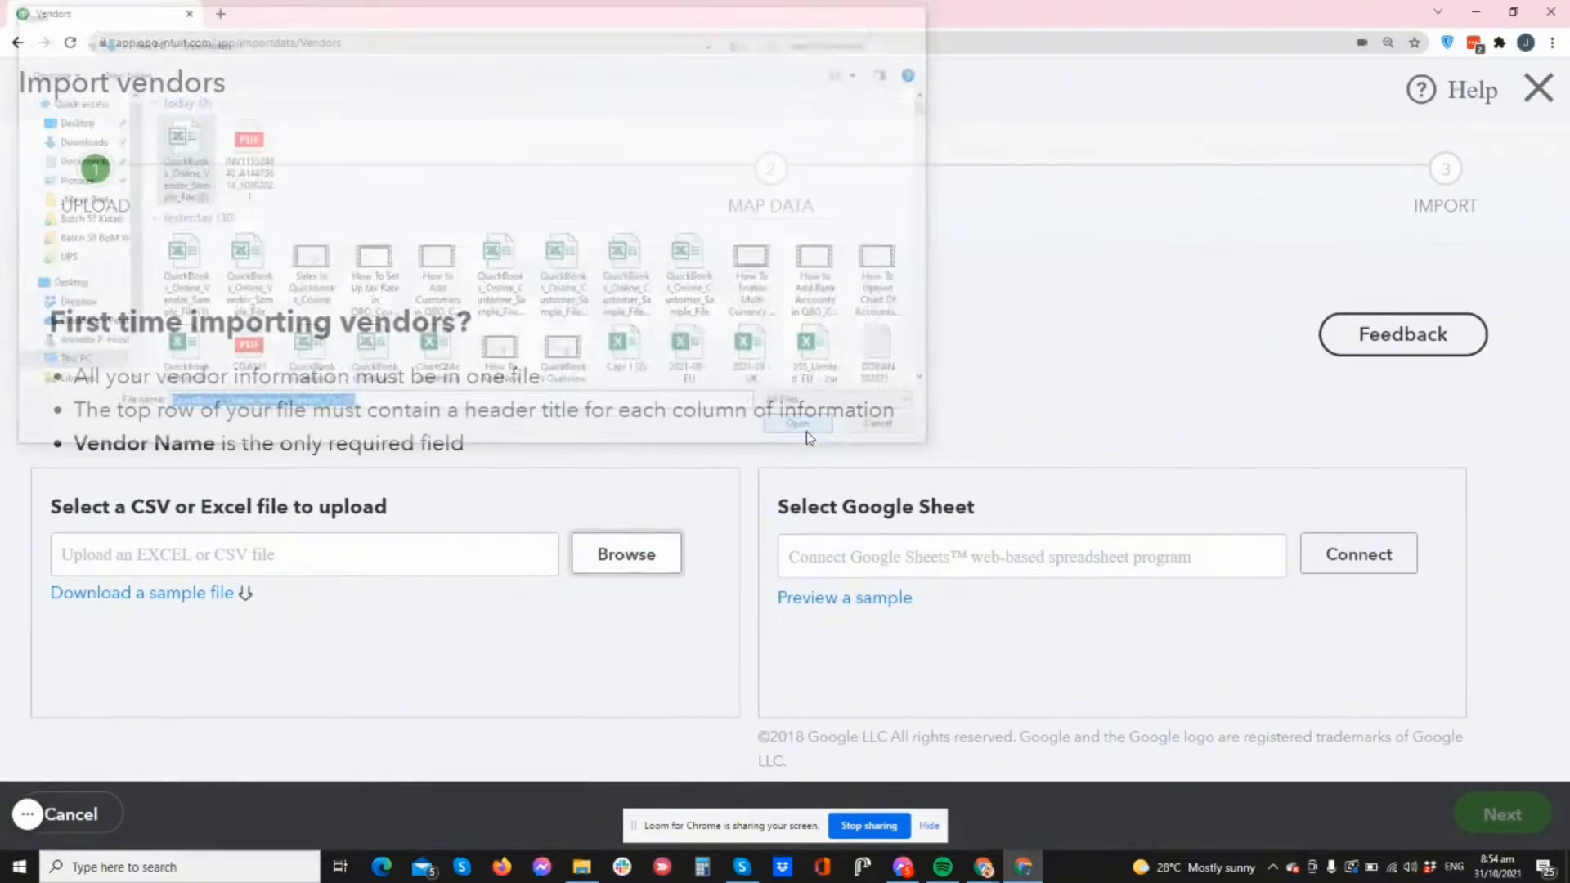
# - Review the field mapping and continue to the step listing 2 vendors to import
pyautogui.click(1520, 814)
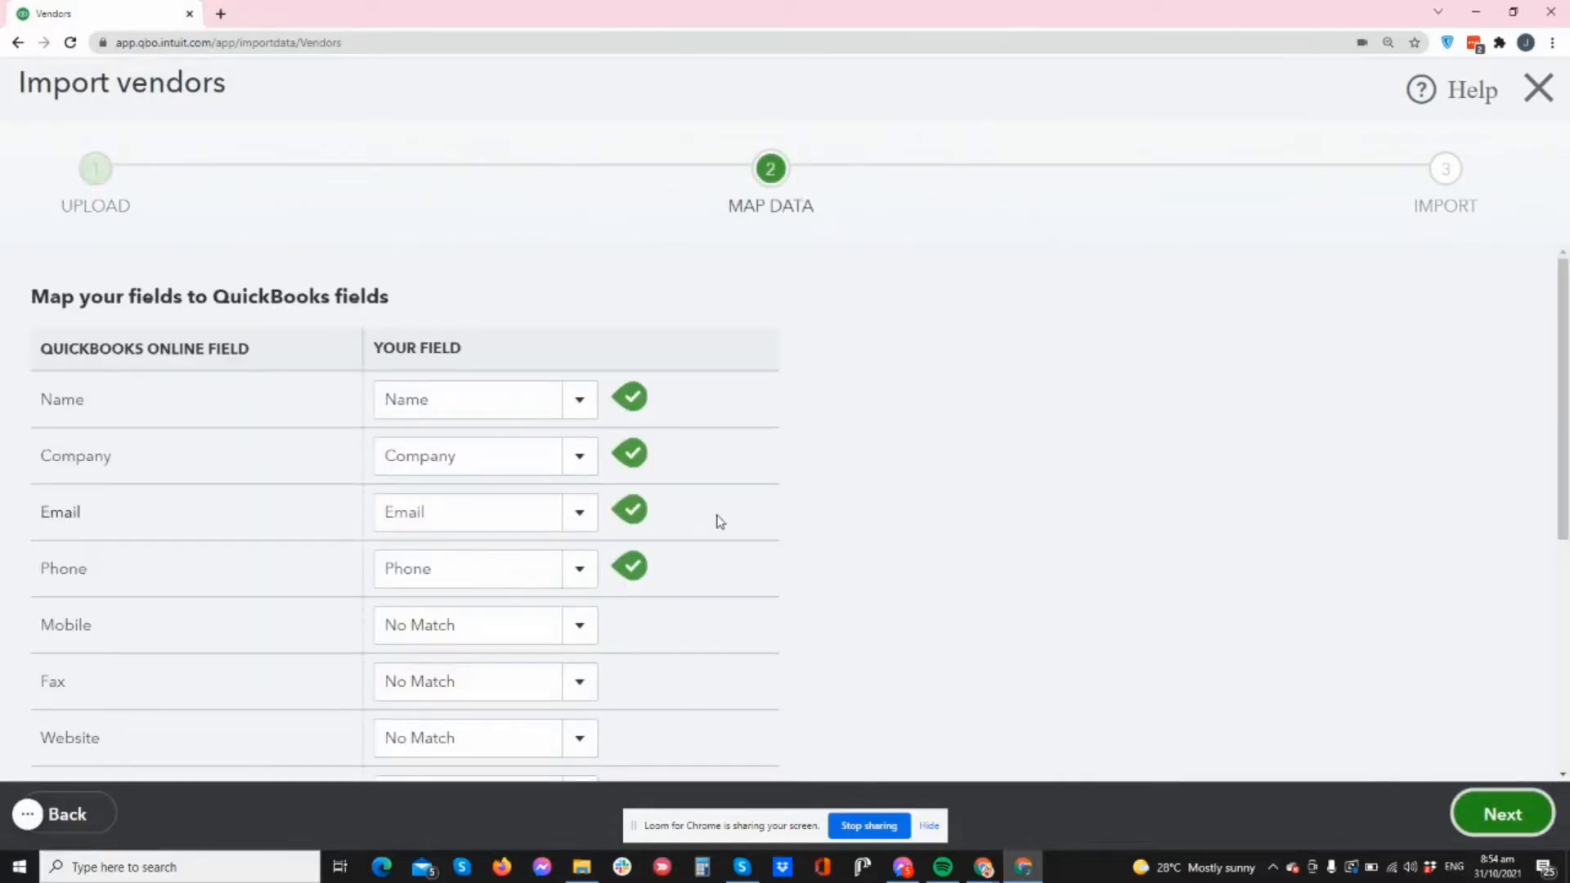
pyautogui.scroll(-2, 491, 449)
pyautogui.scroll(2, 554, 478)
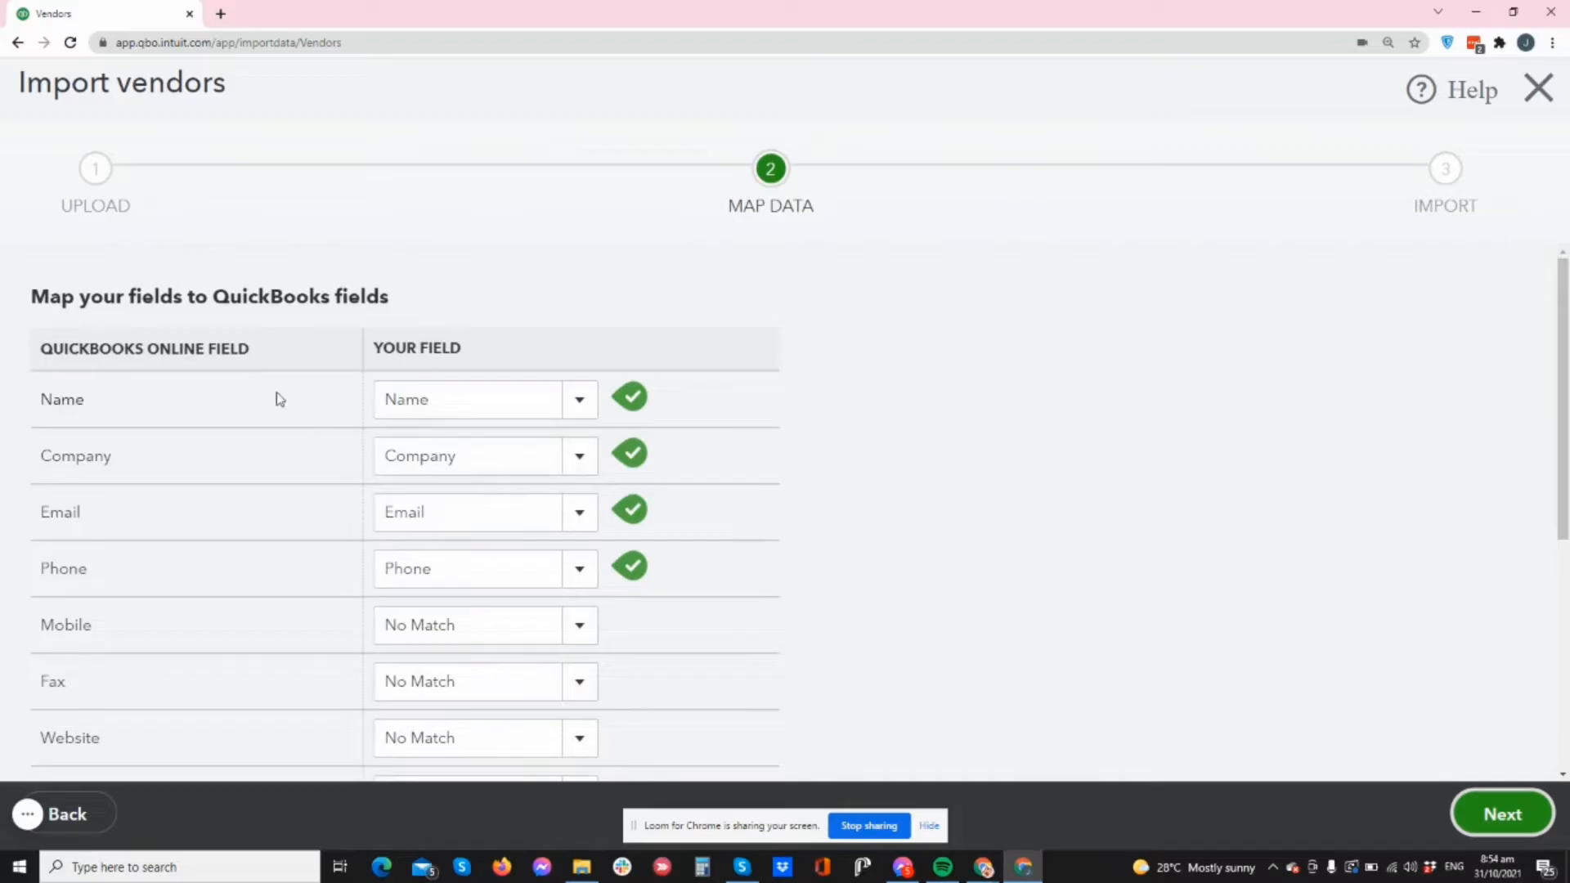
pyautogui.scroll(-5, 643, 565)
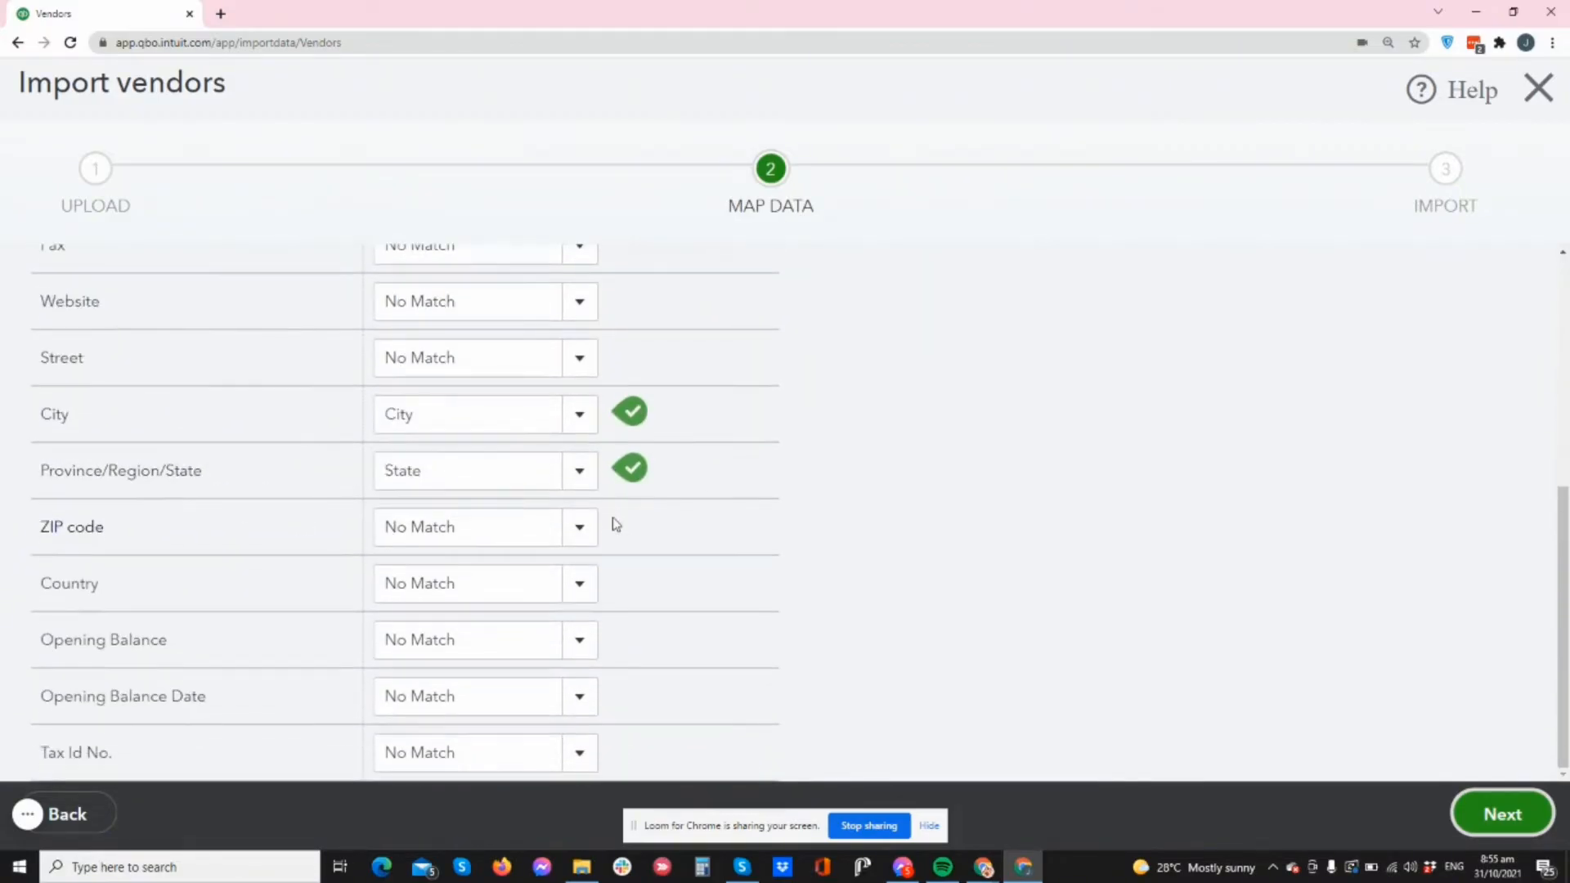
pyautogui.scroll(5, 621, 540)
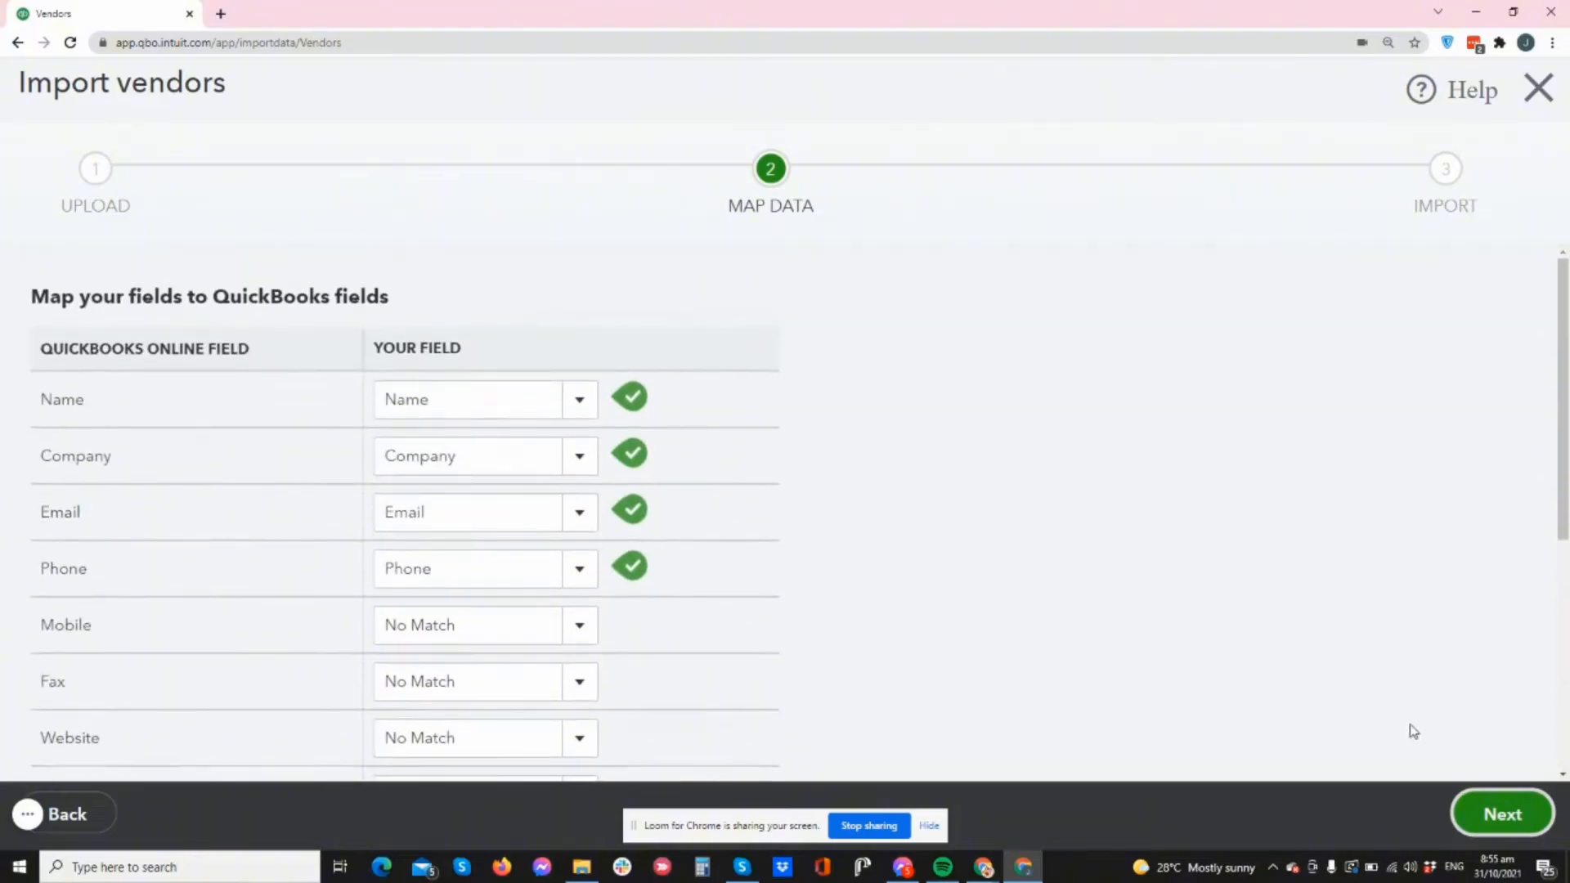
pyautogui.click(1528, 817)
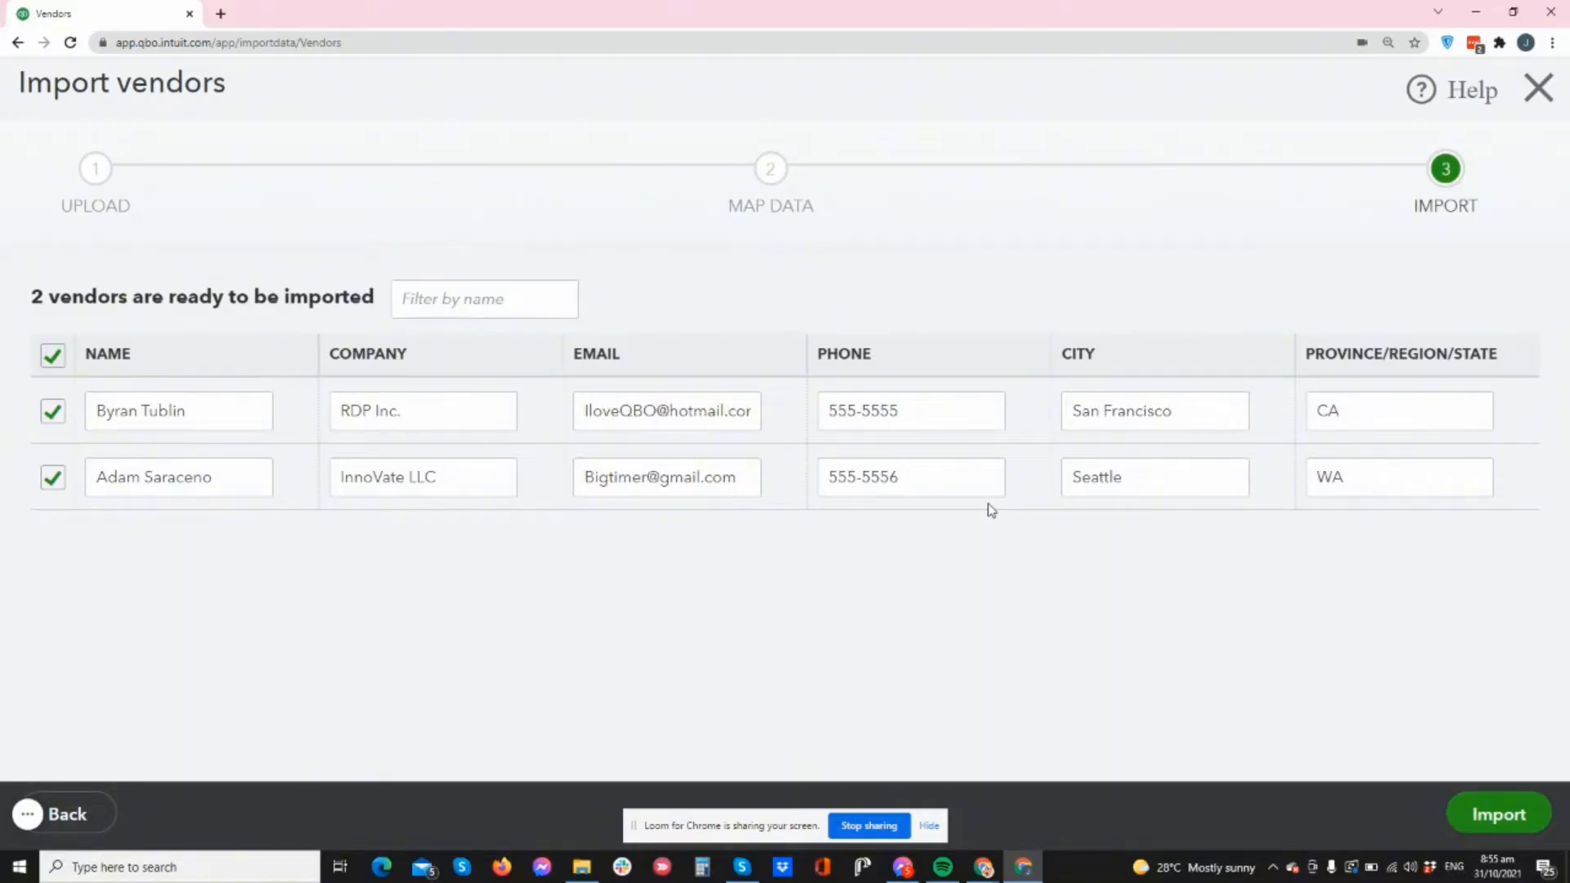
# - Import the two vendors and check the Vendors list shows both at $0.00 open balance
pyautogui.click(1498, 814)
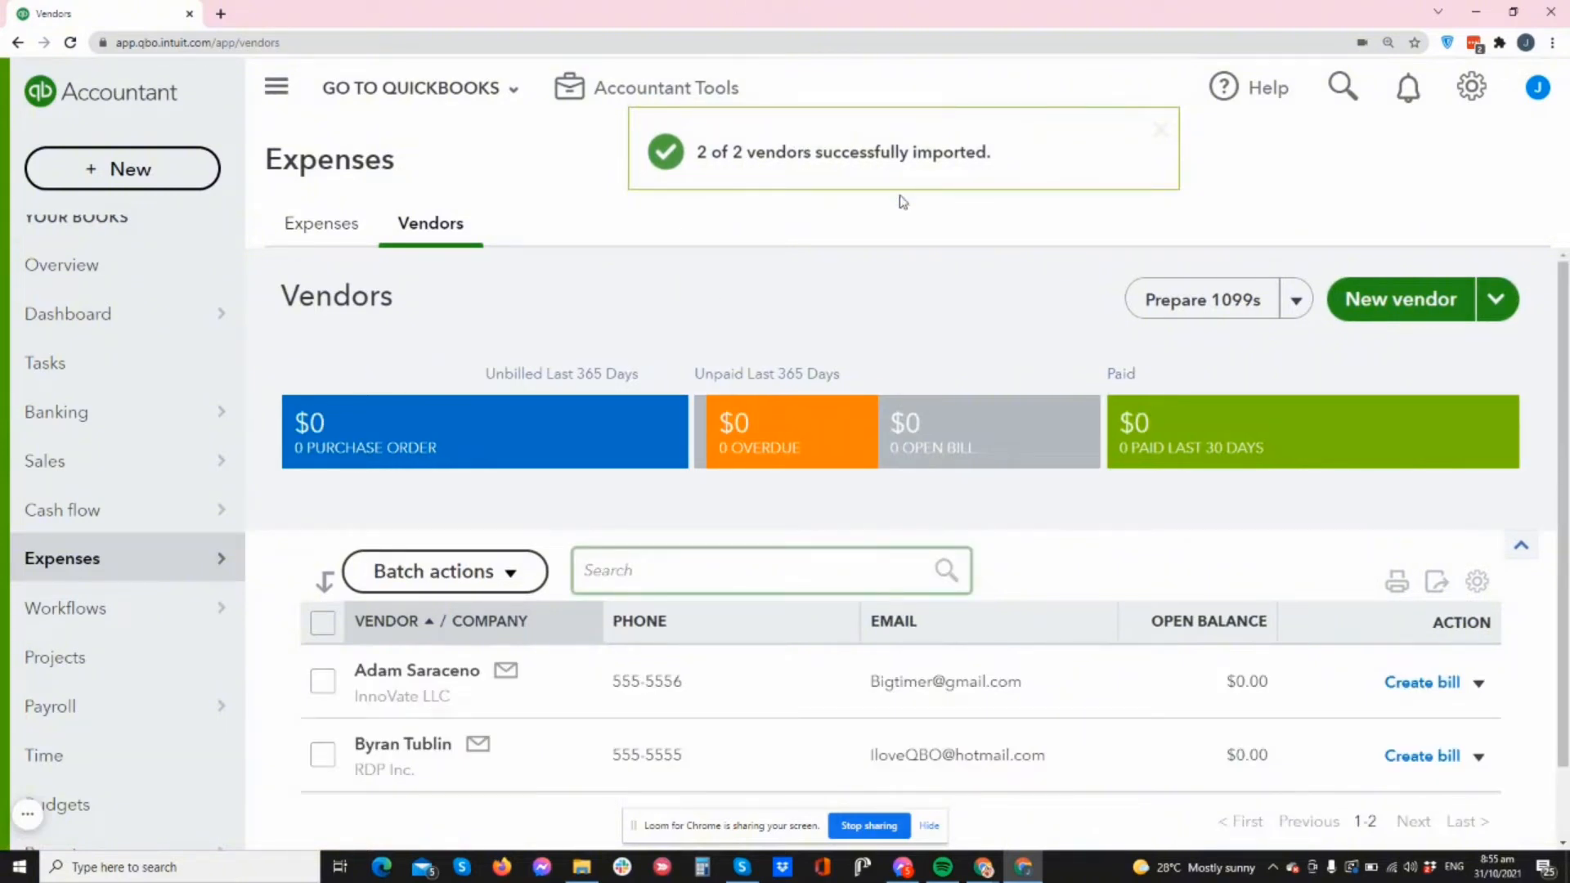
pyautogui.scroll(-1, 949, 311)
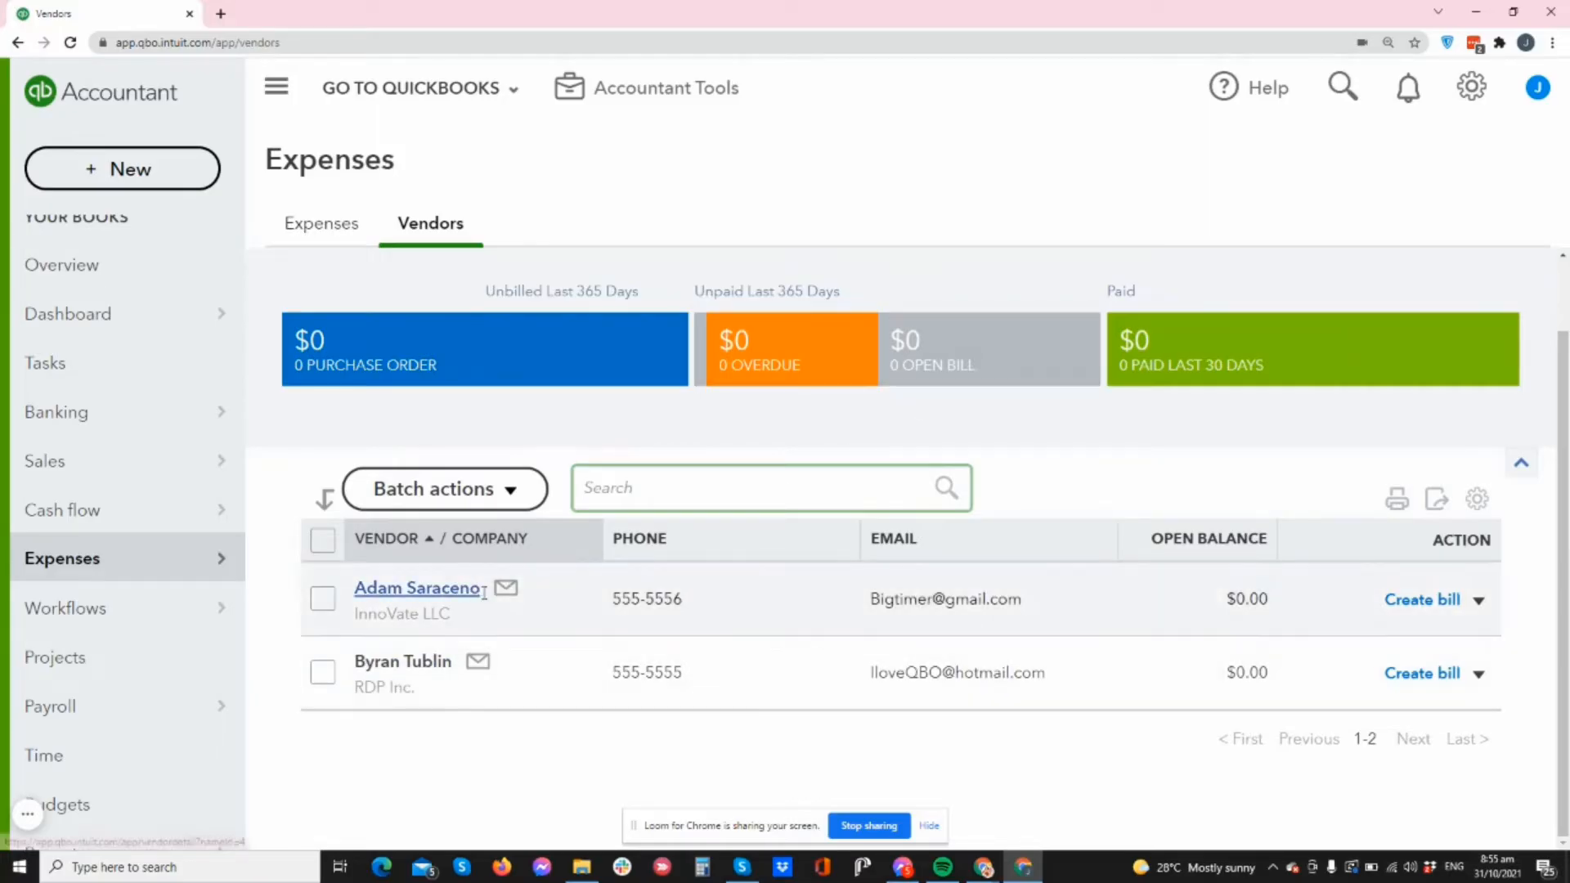
pyautogui.scroll(1, 929, 481)
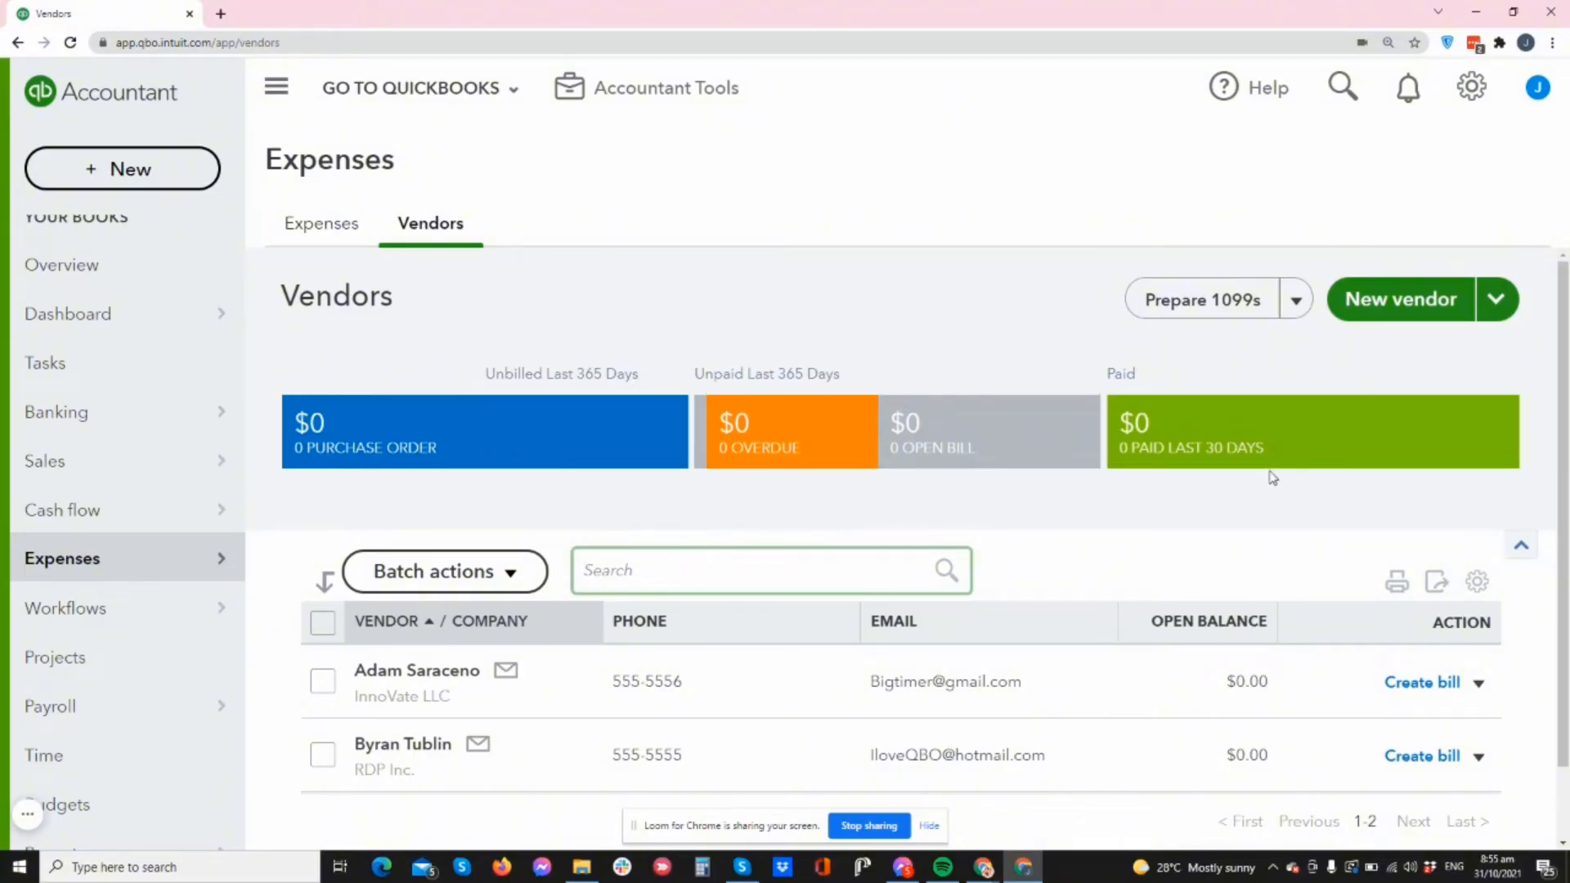
pyautogui.scroll(-1, 1270, 483)
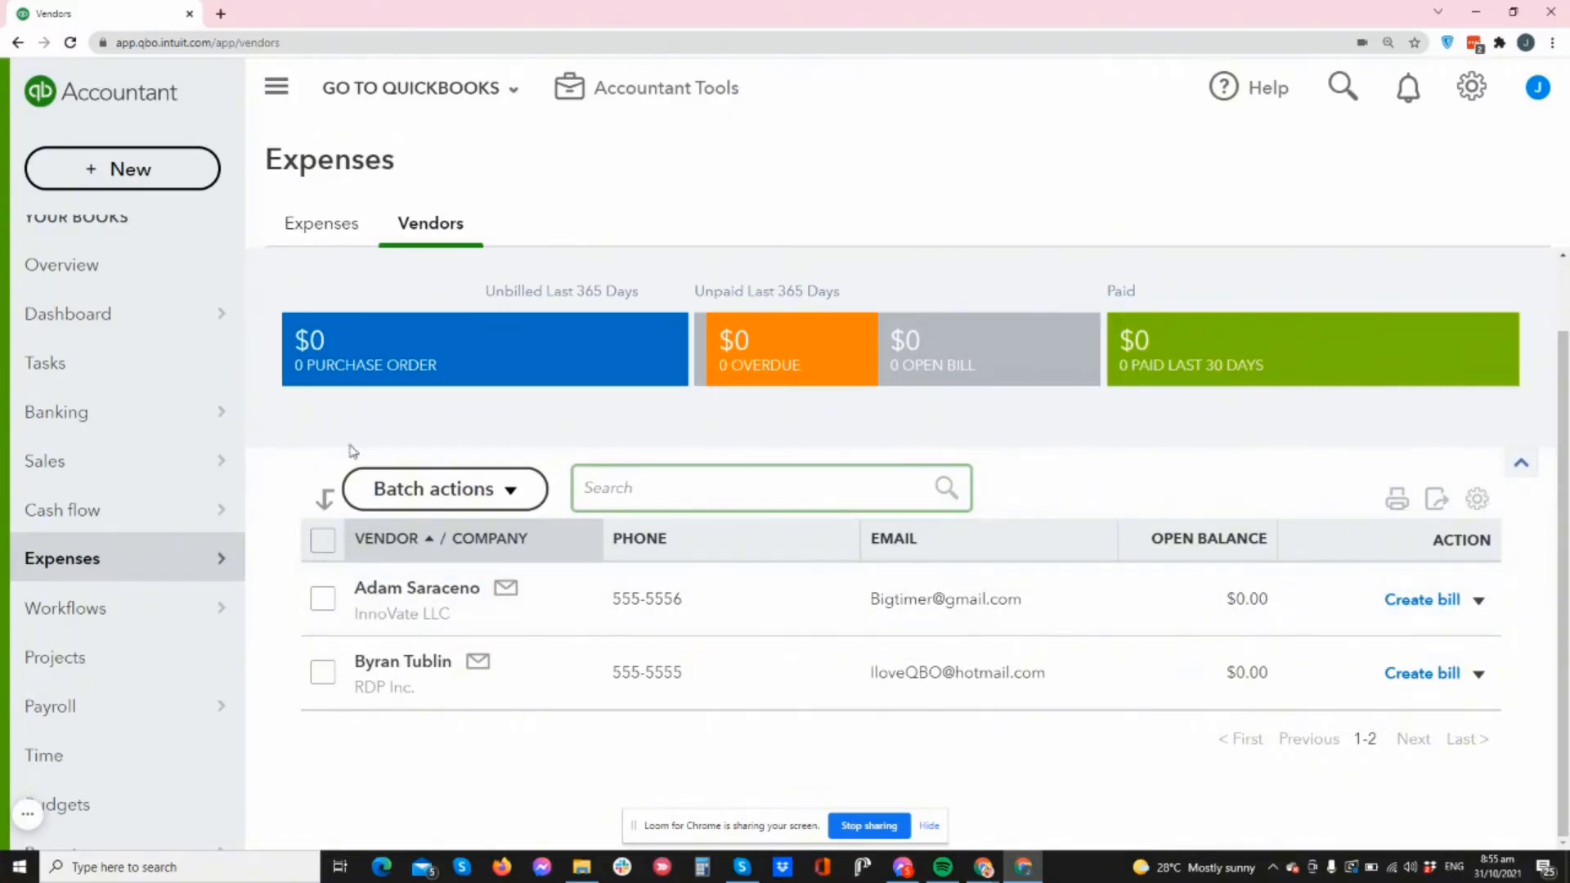
# - Check the vendor table settings and rows-per-page choices without changing anything
pyautogui.click(1477, 500)
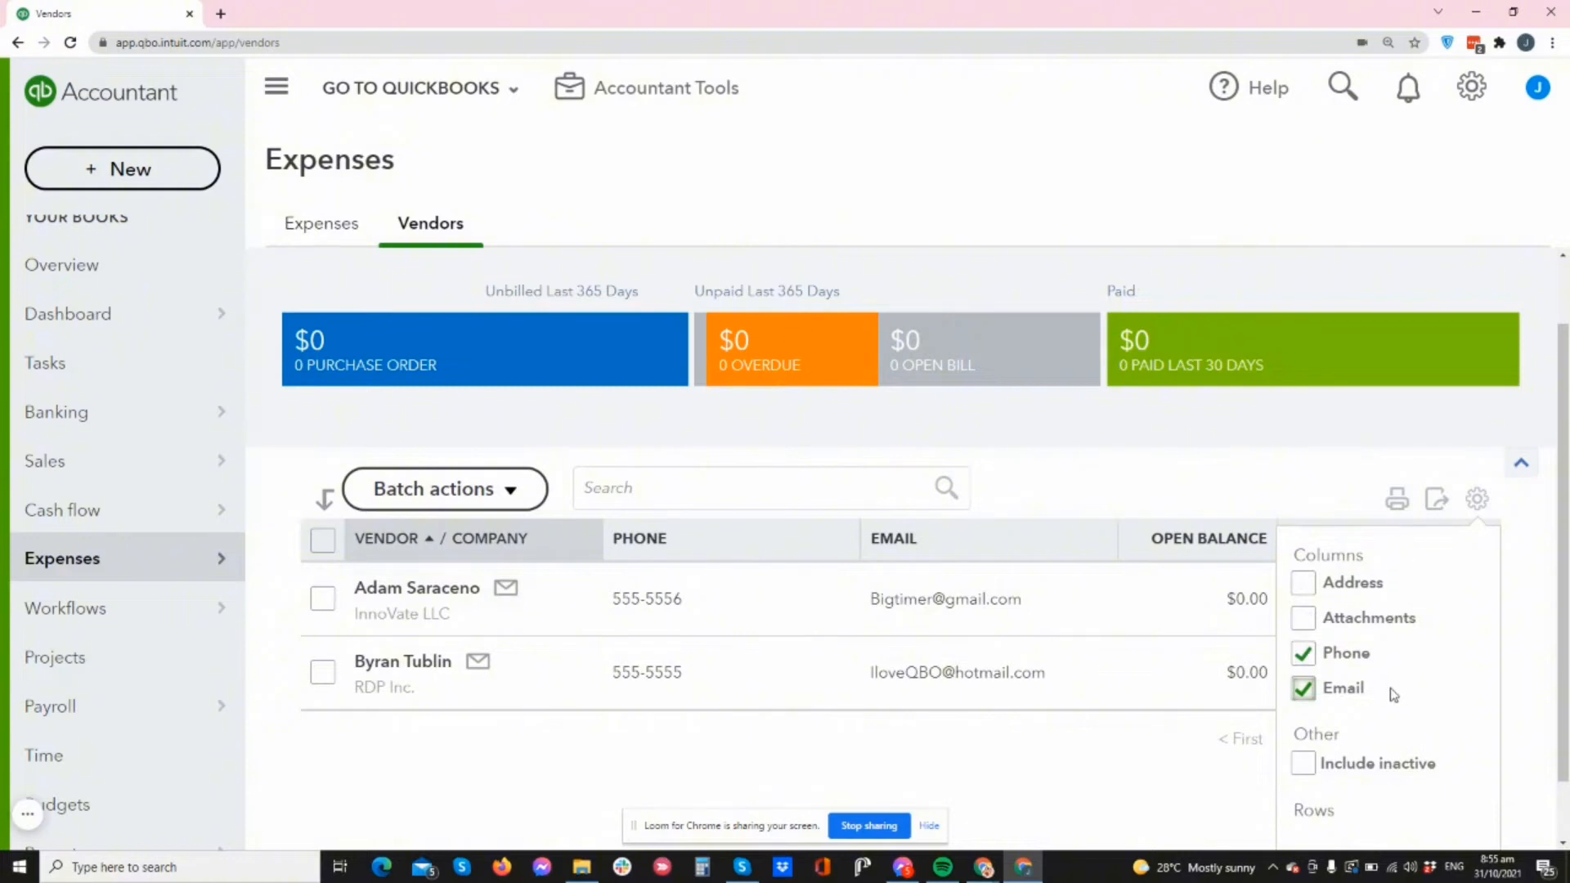
pyautogui.scroll(-1, 1391, 691)
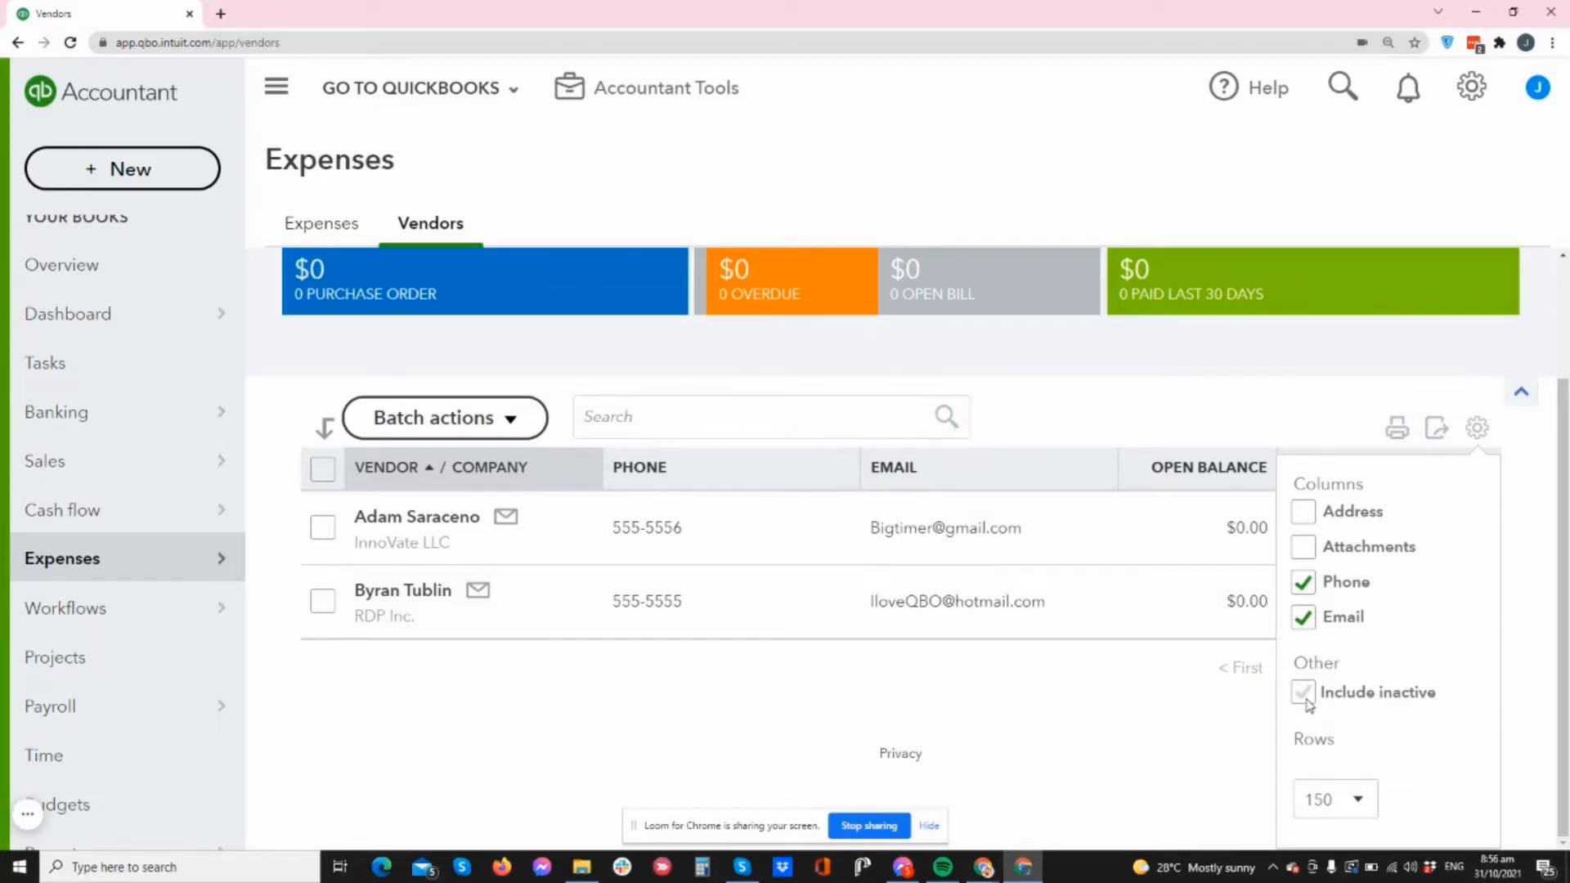
pyautogui.click(1358, 801)
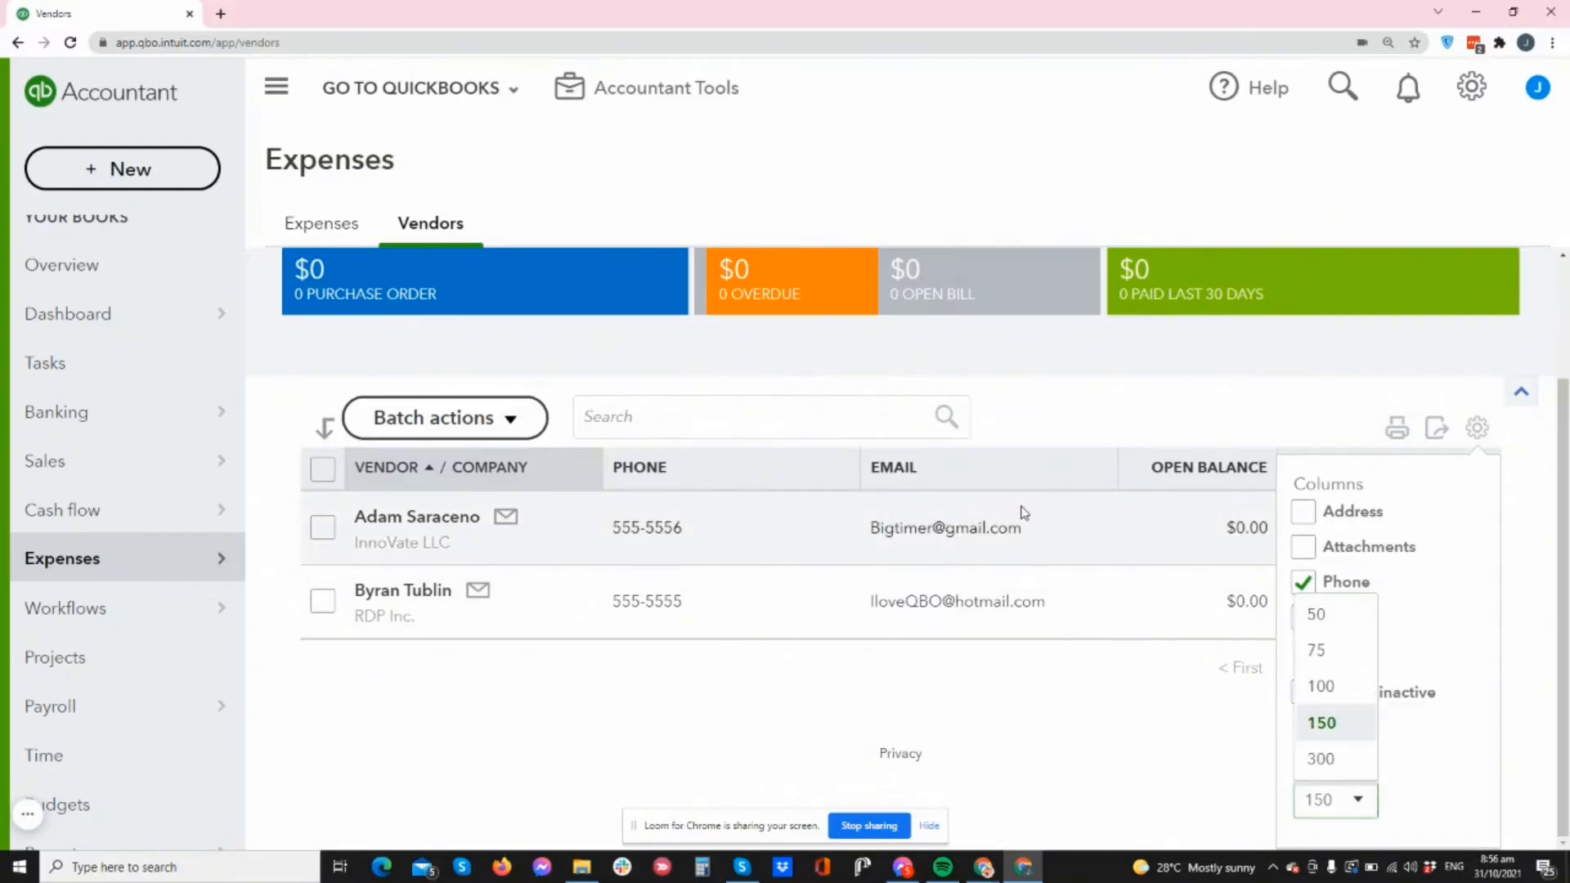
pyautogui.click(1067, 698)
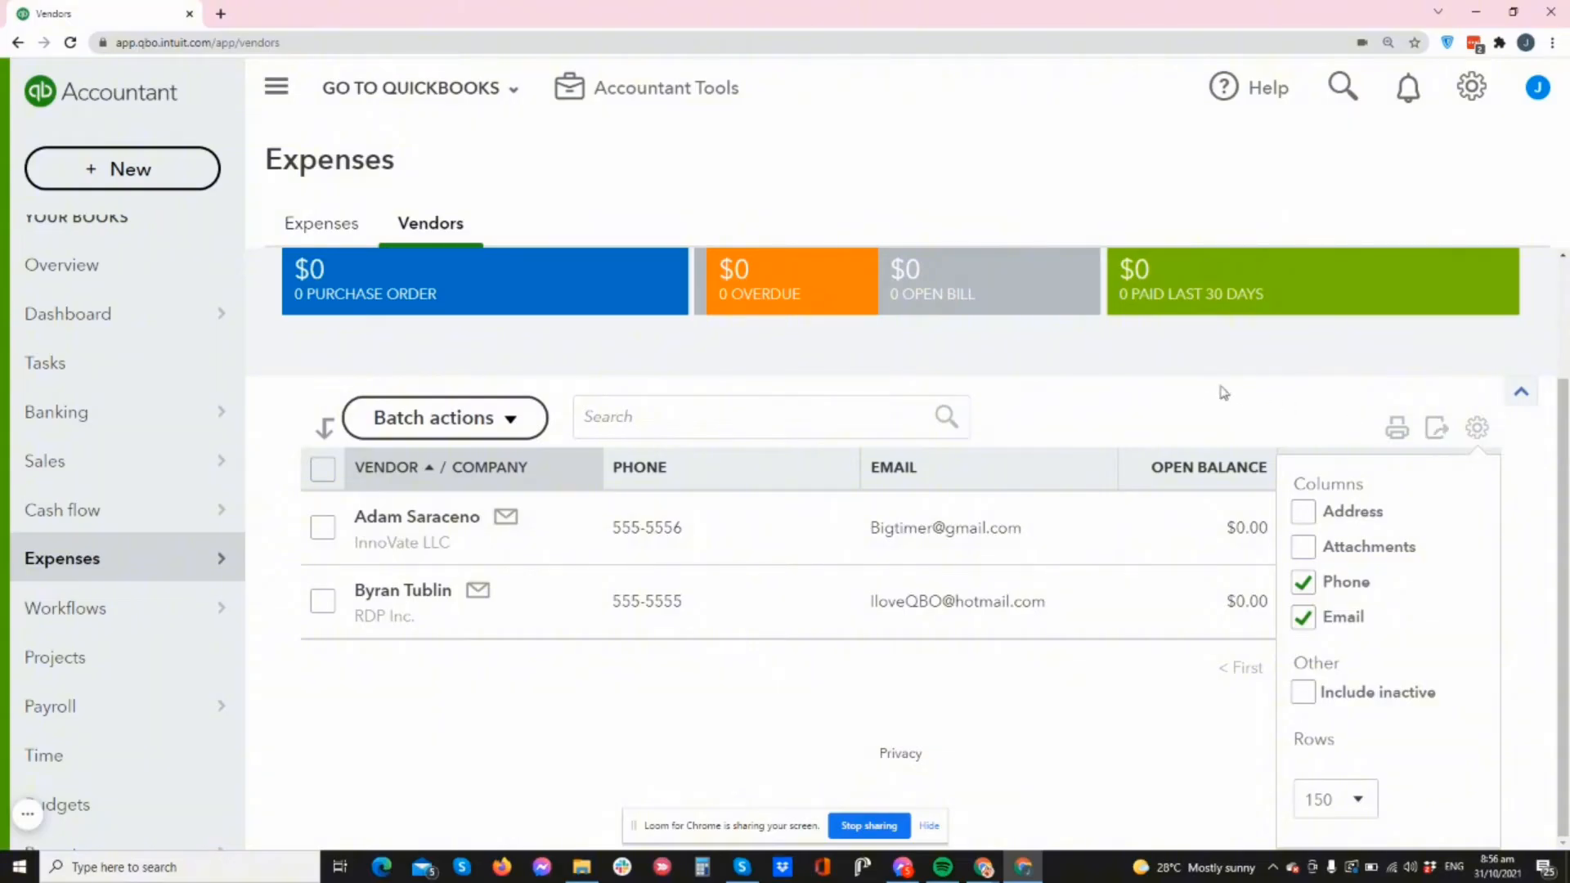
# - Cancel printing the vendor list, close the table settings, and return to the vendor search box
pyautogui.click(1399, 429)
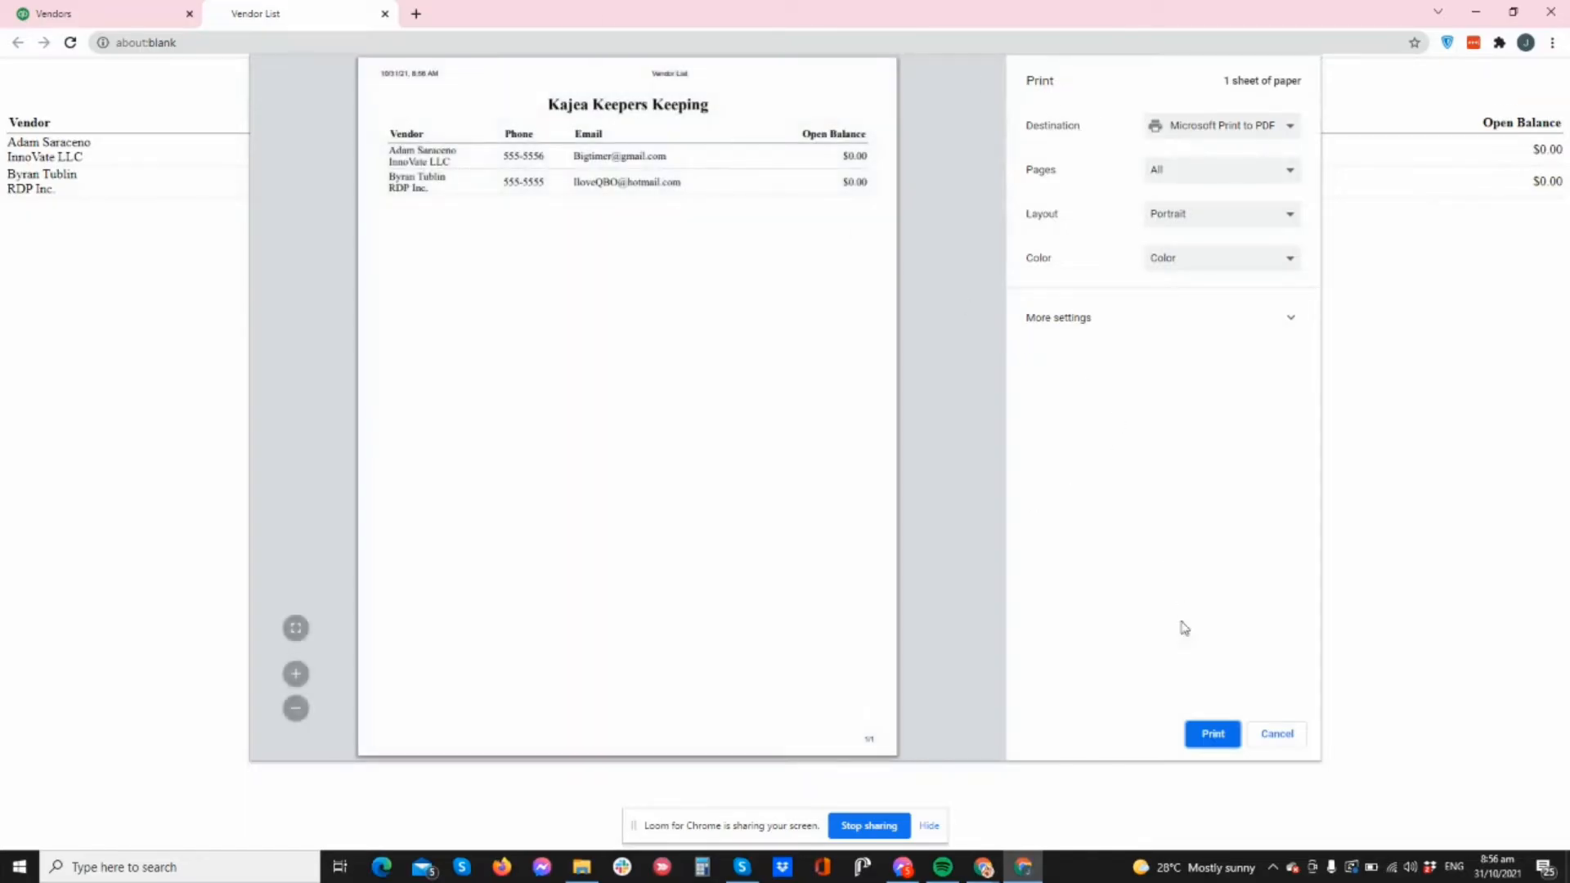
pyautogui.click(1276, 736)
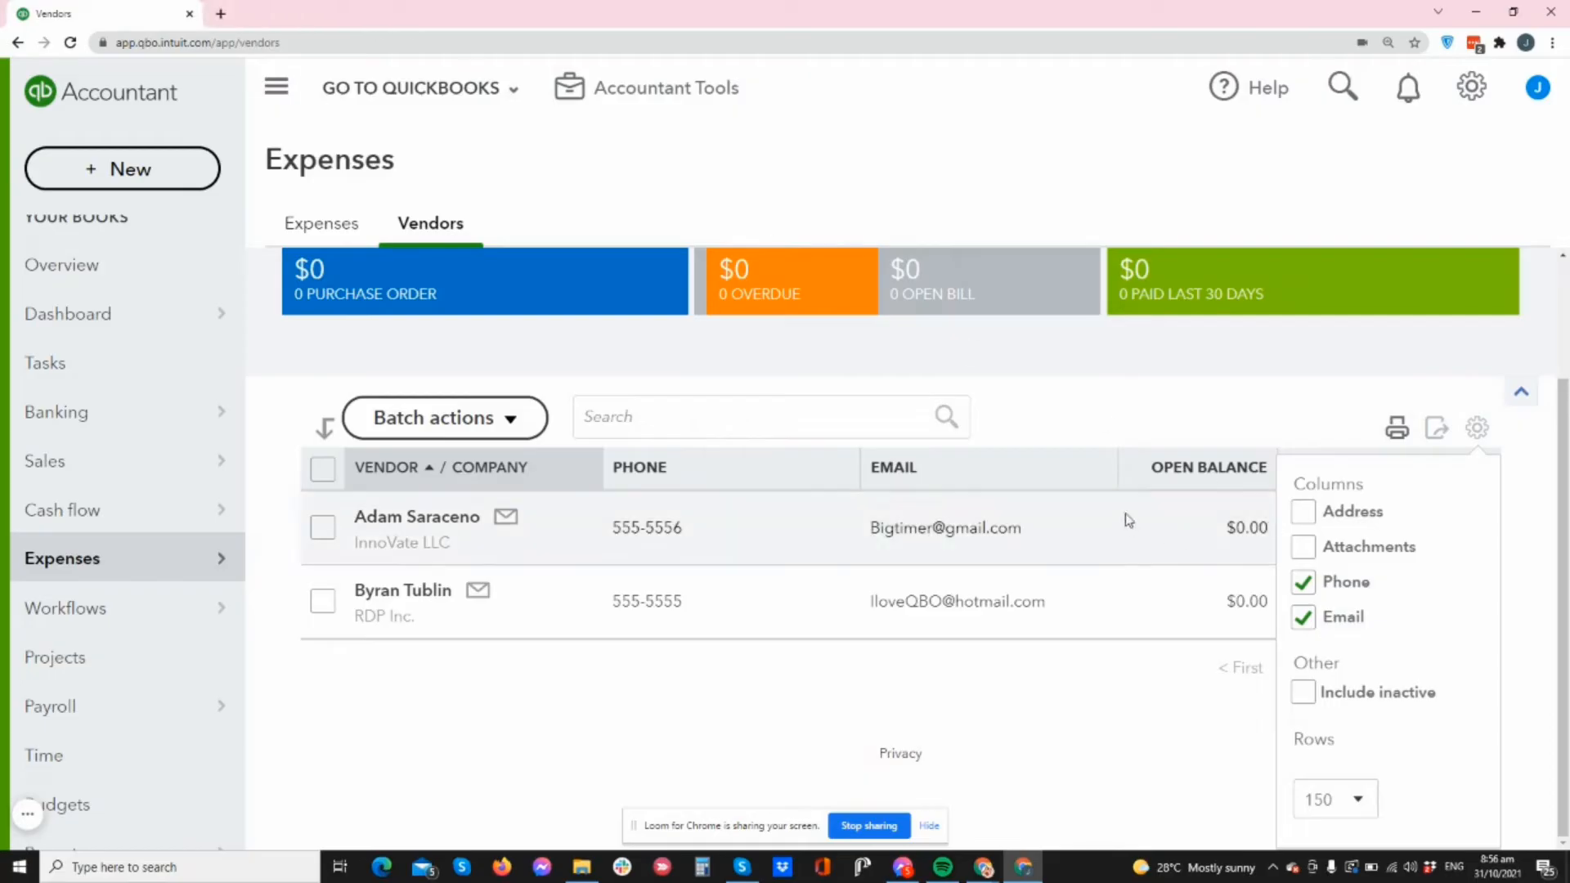
pyautogui.click(1477, 430)
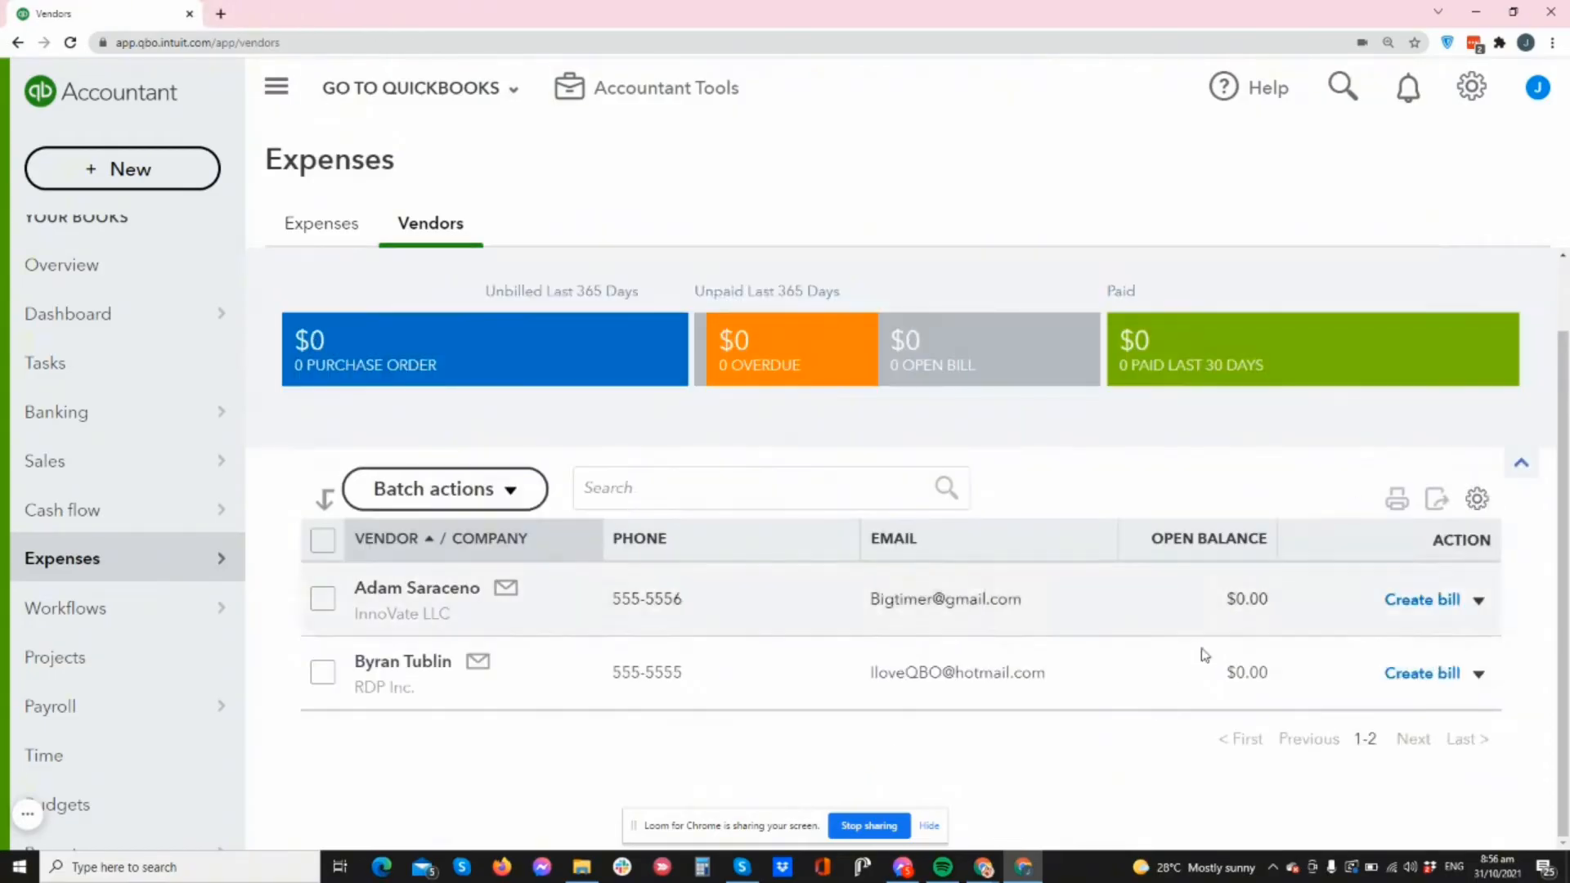
pyautogui.scroll(2, 1163, 725)
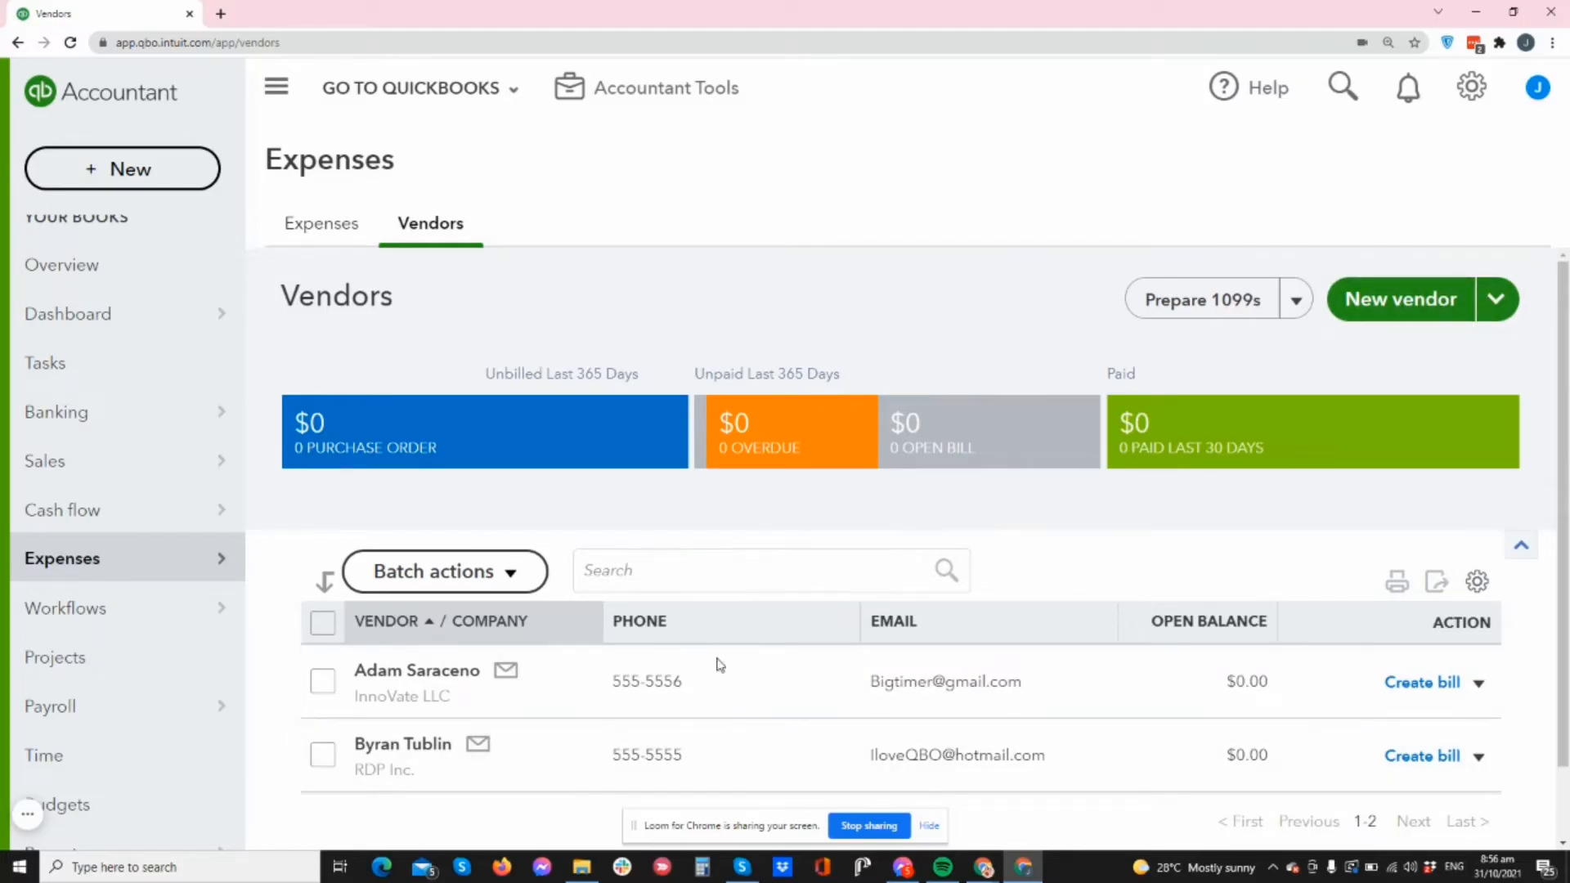
pyautogui.click(863, 587)
pyautogui.click(1501, 302)
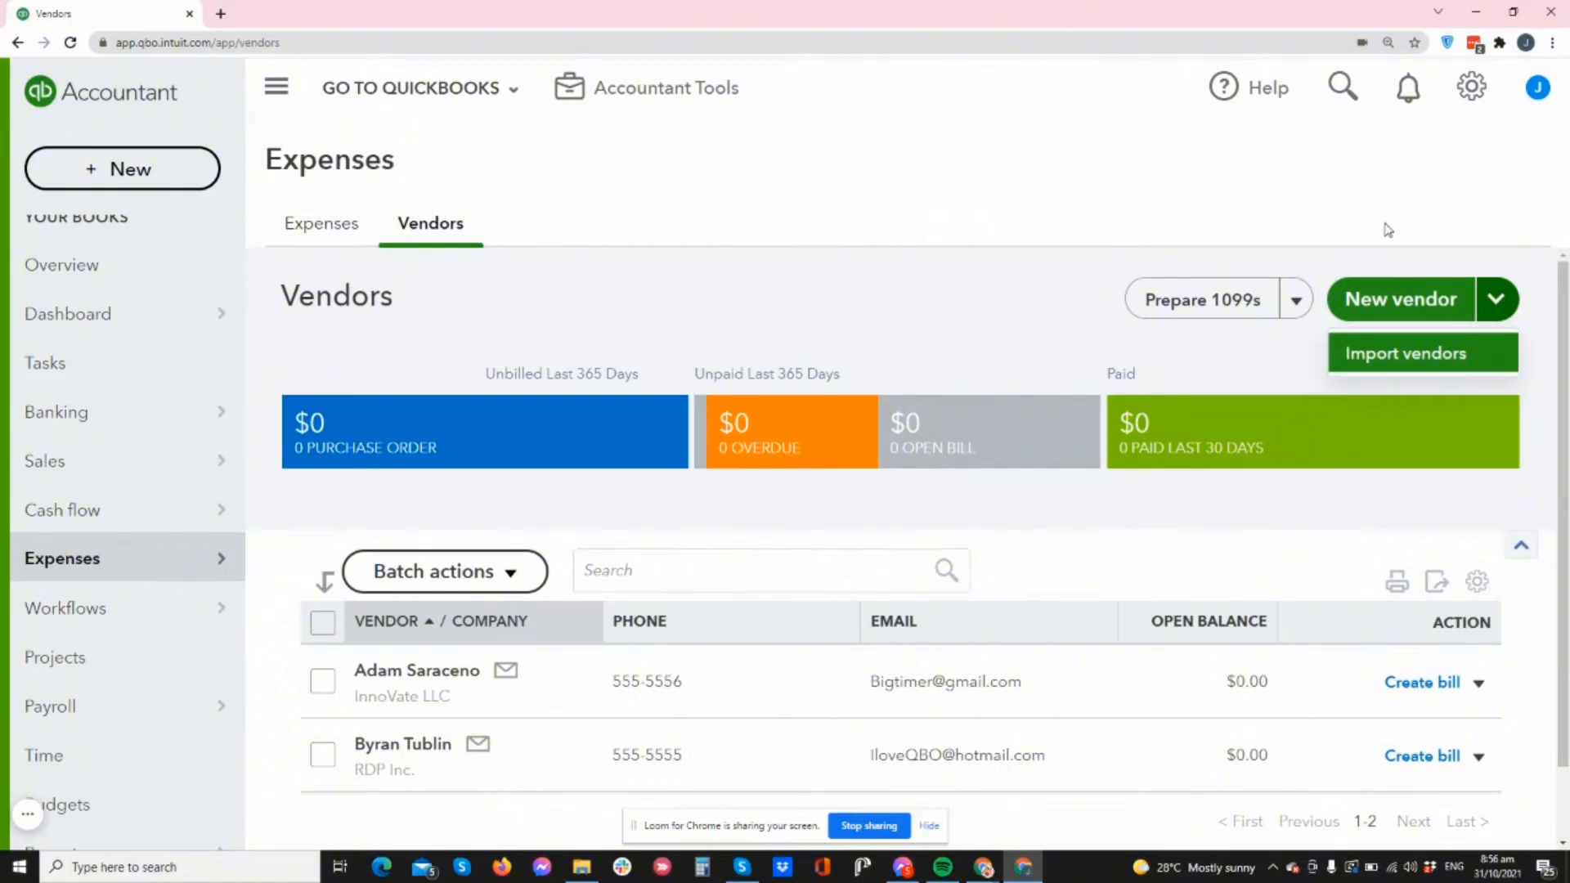
pyautogui.click(1369, 264)
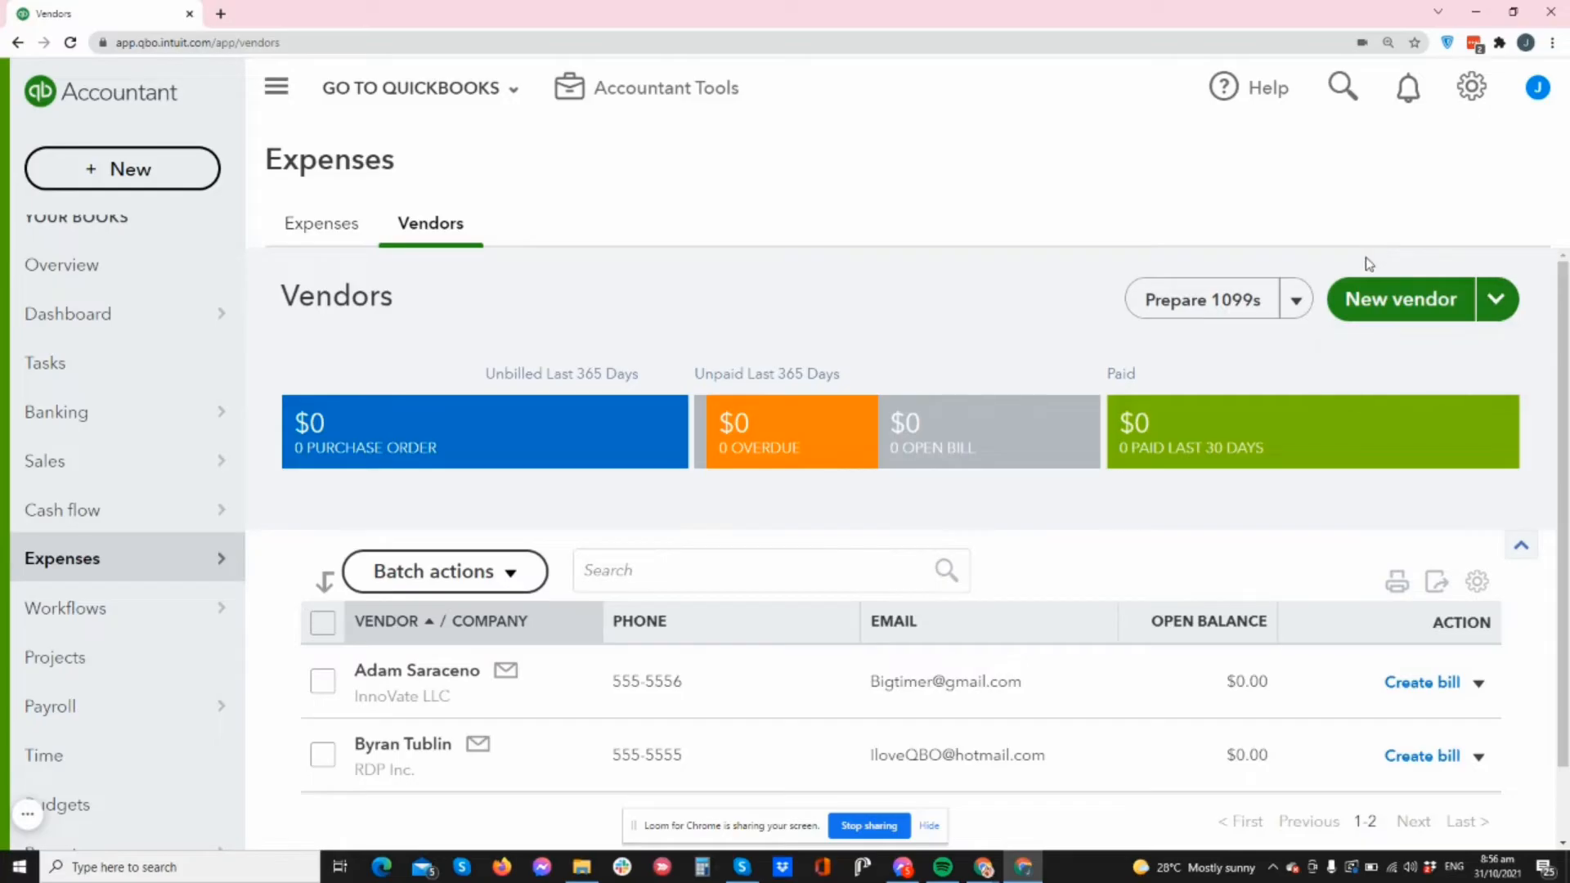
# - Start a new vendor and step through the name, suffix, email, company and display name fields
pyautogui.click(1397, 312)
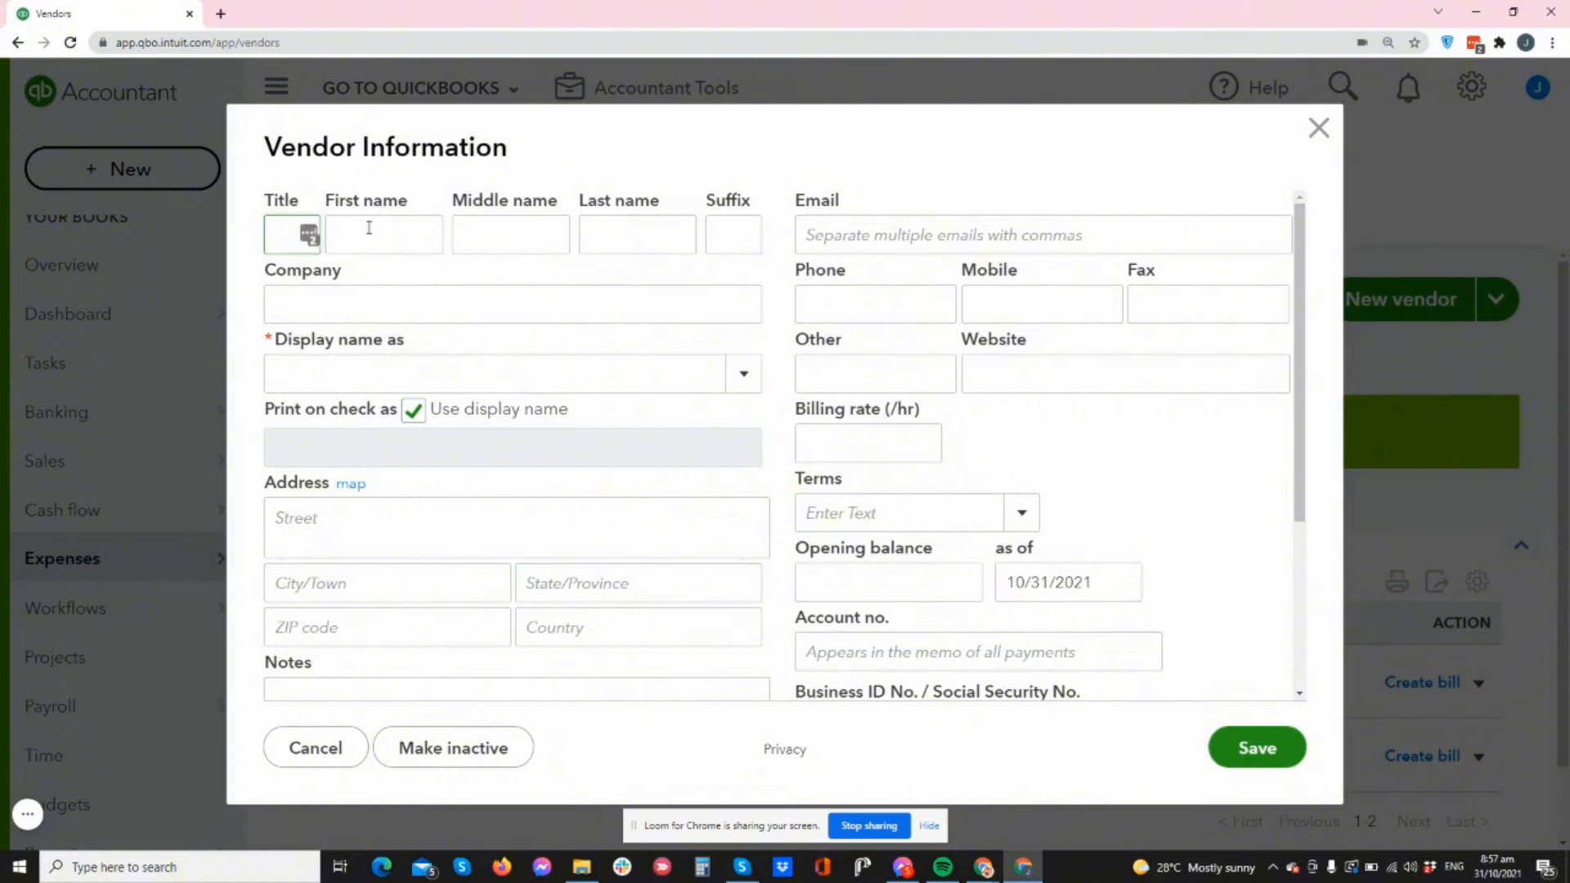
pyautogui.click(504, 232)
pyautogui.click(674, 230)
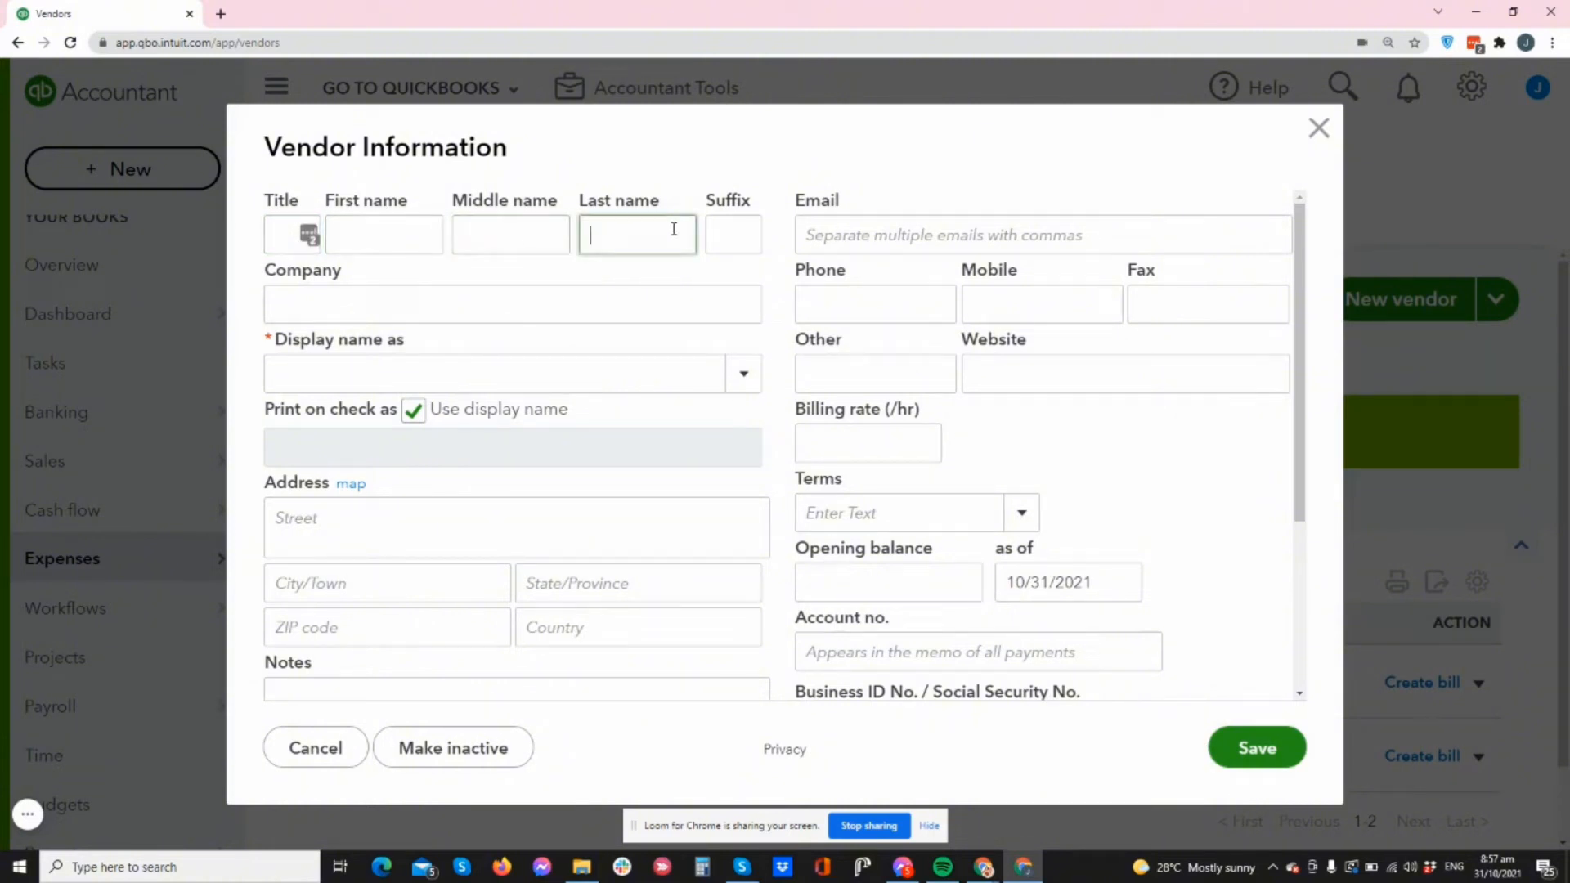
pyautogui.click(728, 238)
pyautogui.moveTo(708, 202); pyautogui.dragTo(774, 205)
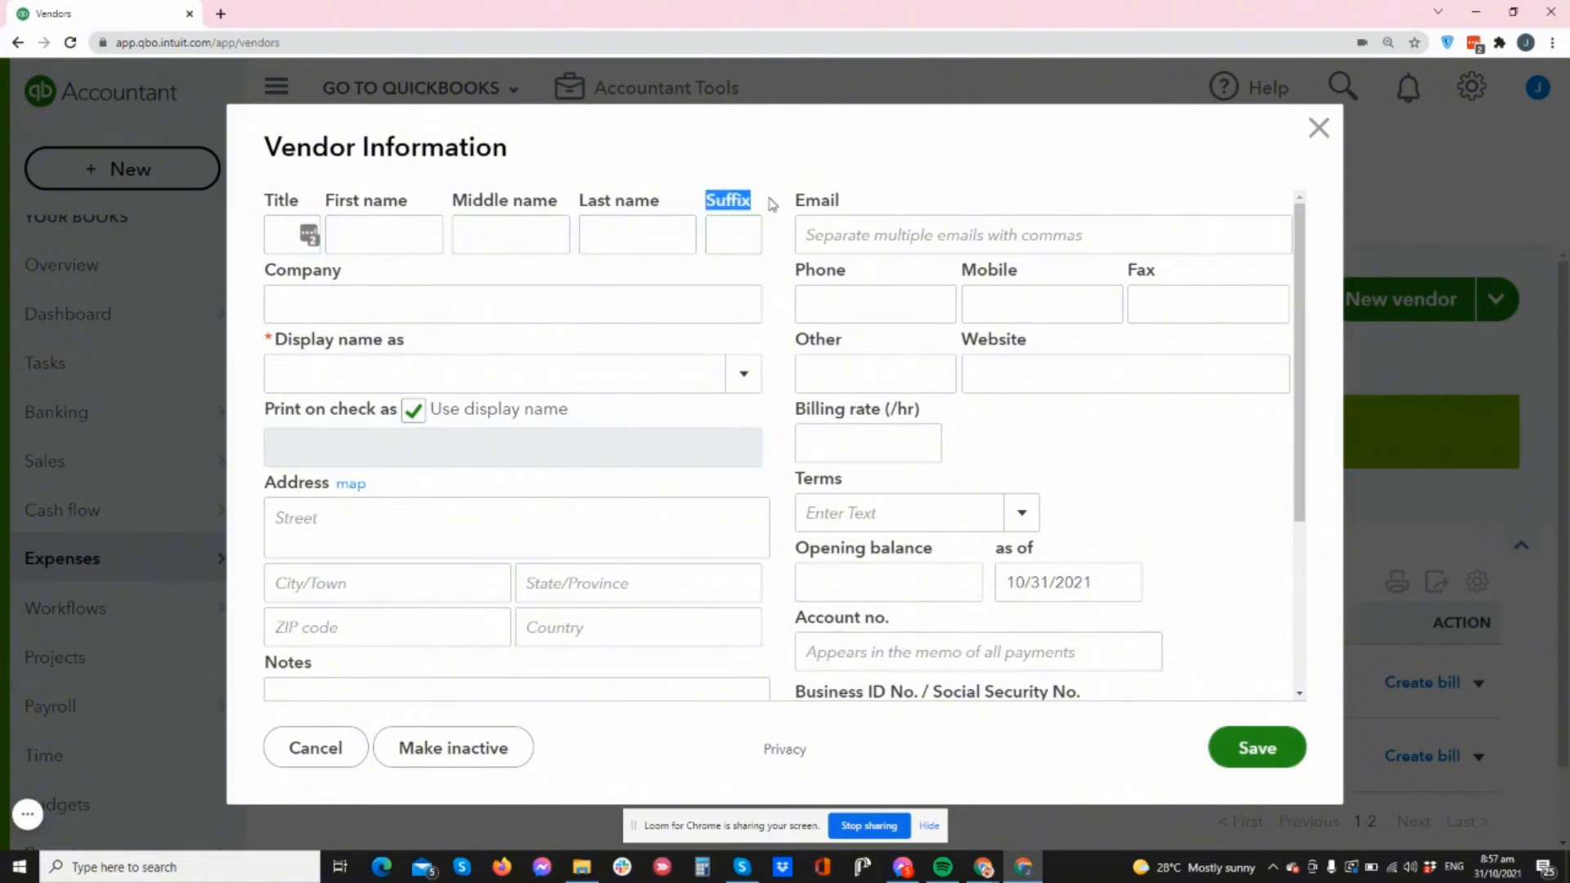
pyautogui.click(827, 237)
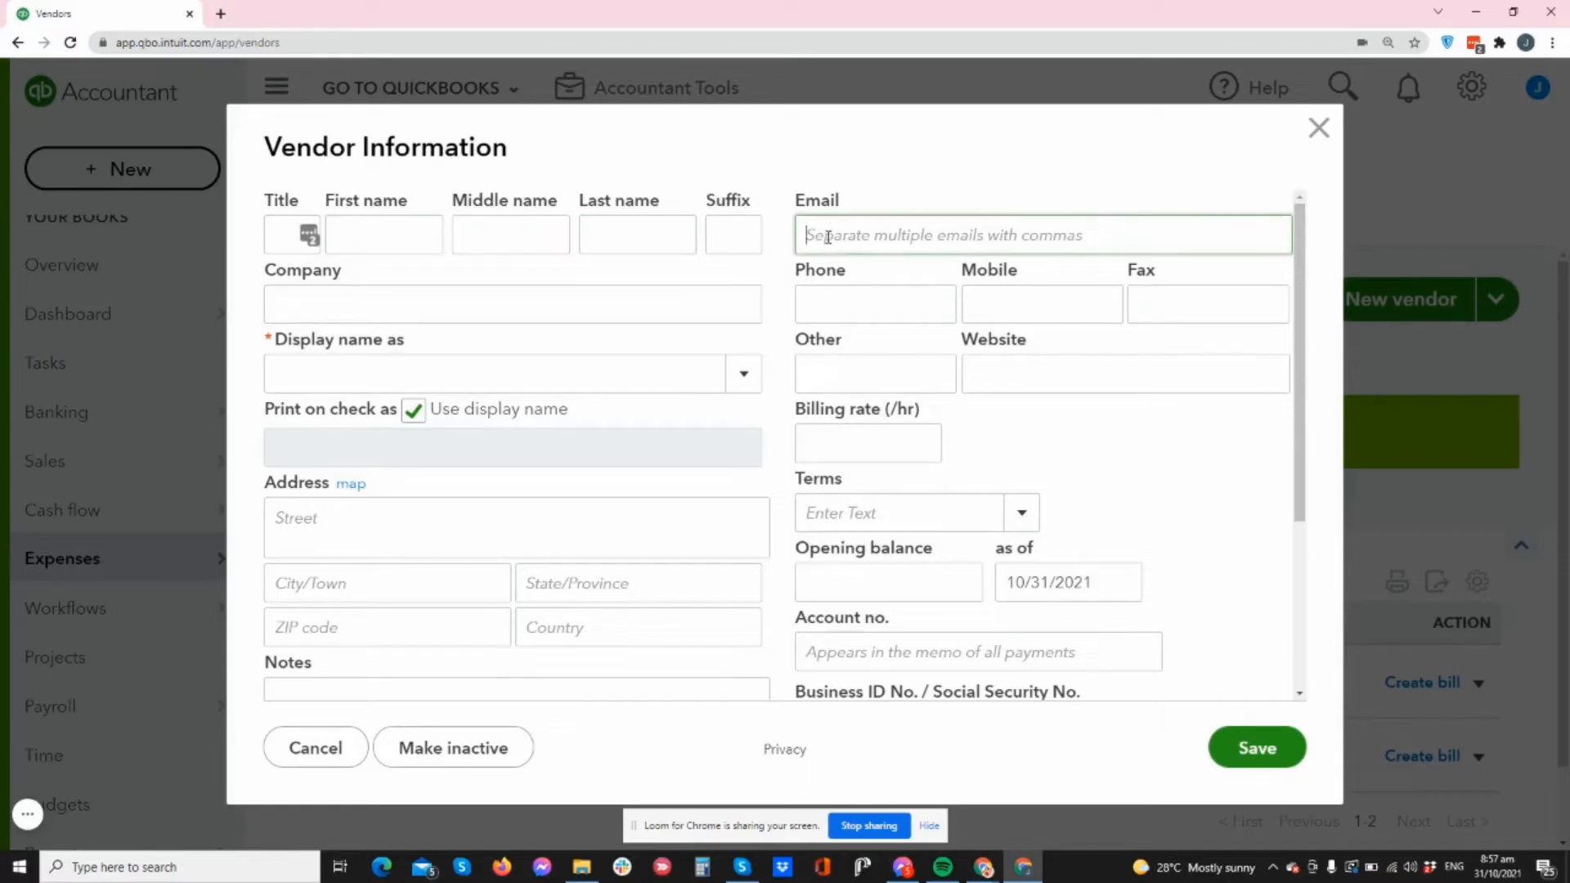
pyautogui.click(369, 312)
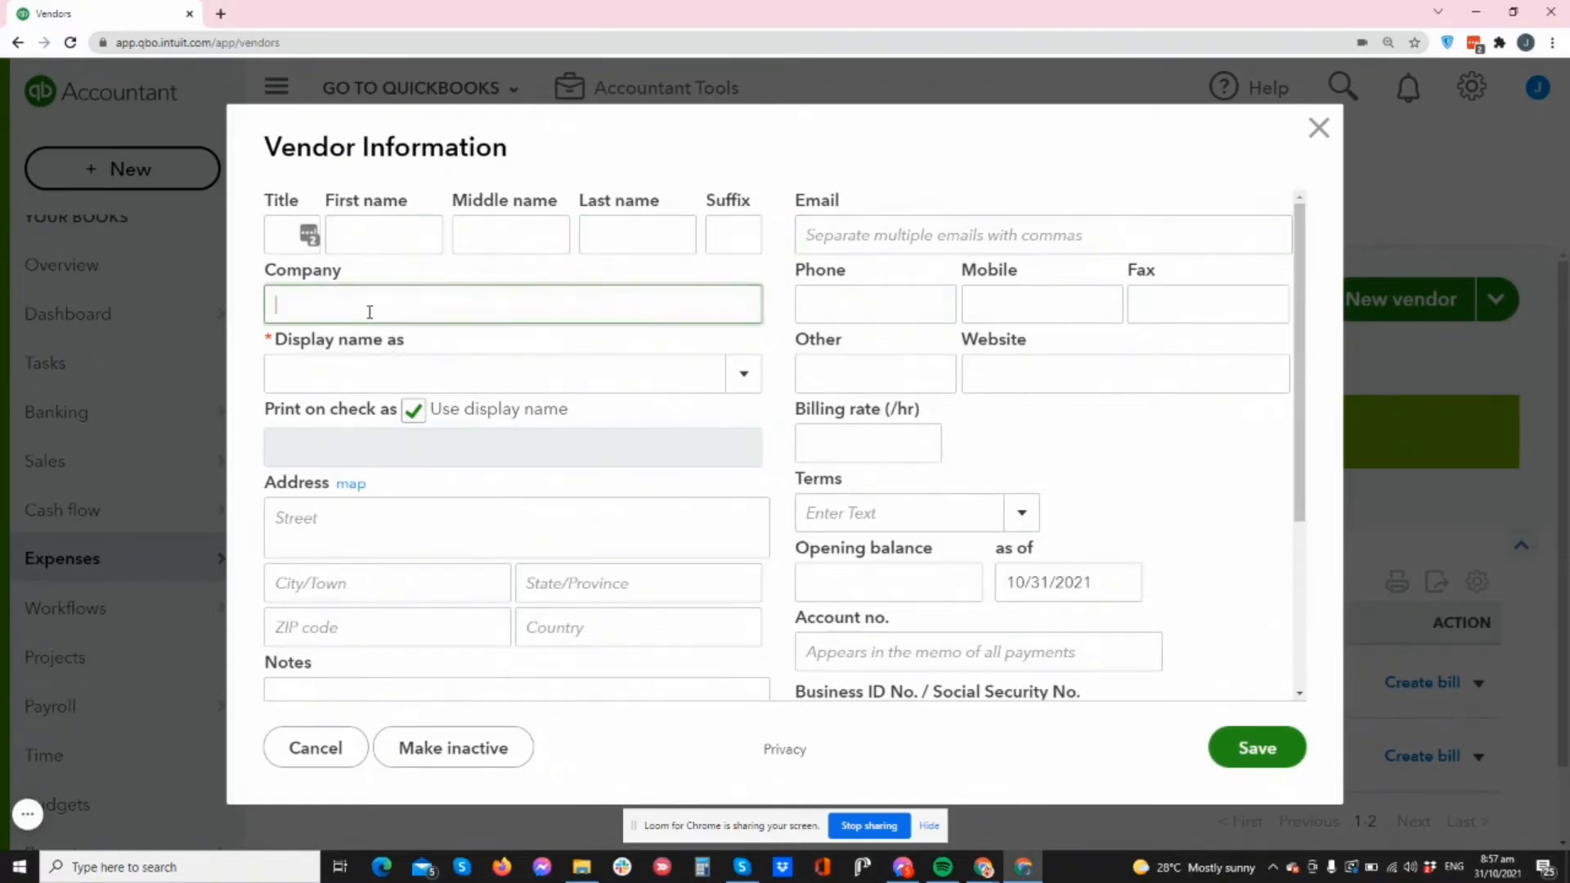
pyautogui.moveTo(265, 342)
pyautogui.mouseDown()
pyautogui.moveTo(410, 335)
pyautogui.moveTo(274, 342)
pyautogui.mouseUp()
pyautogui.click(317, 336)
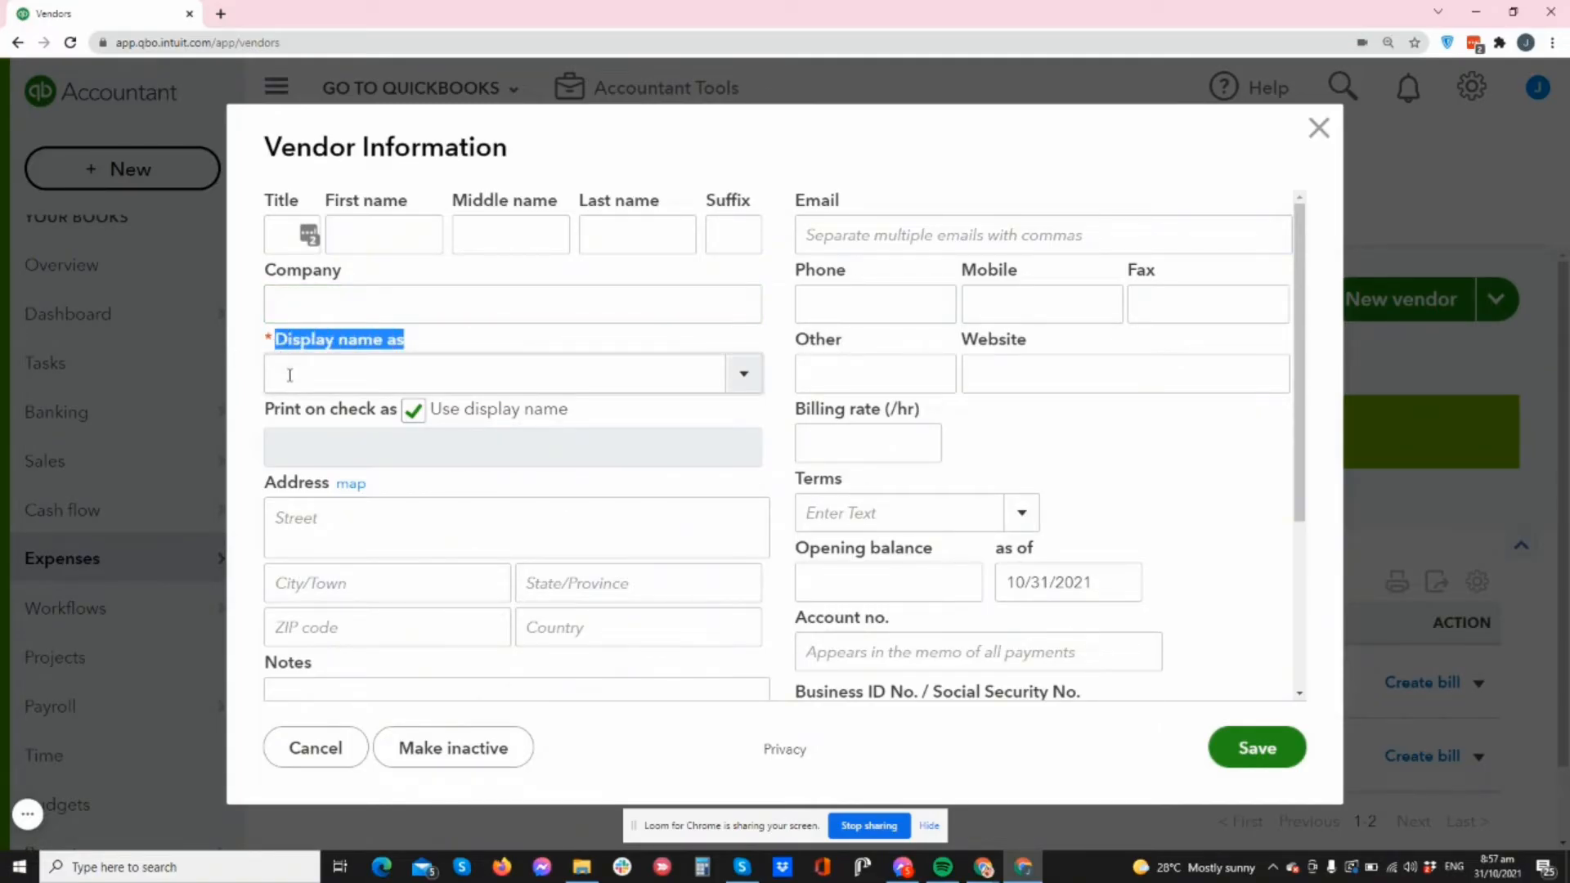
pyautogui.click(290, 375)
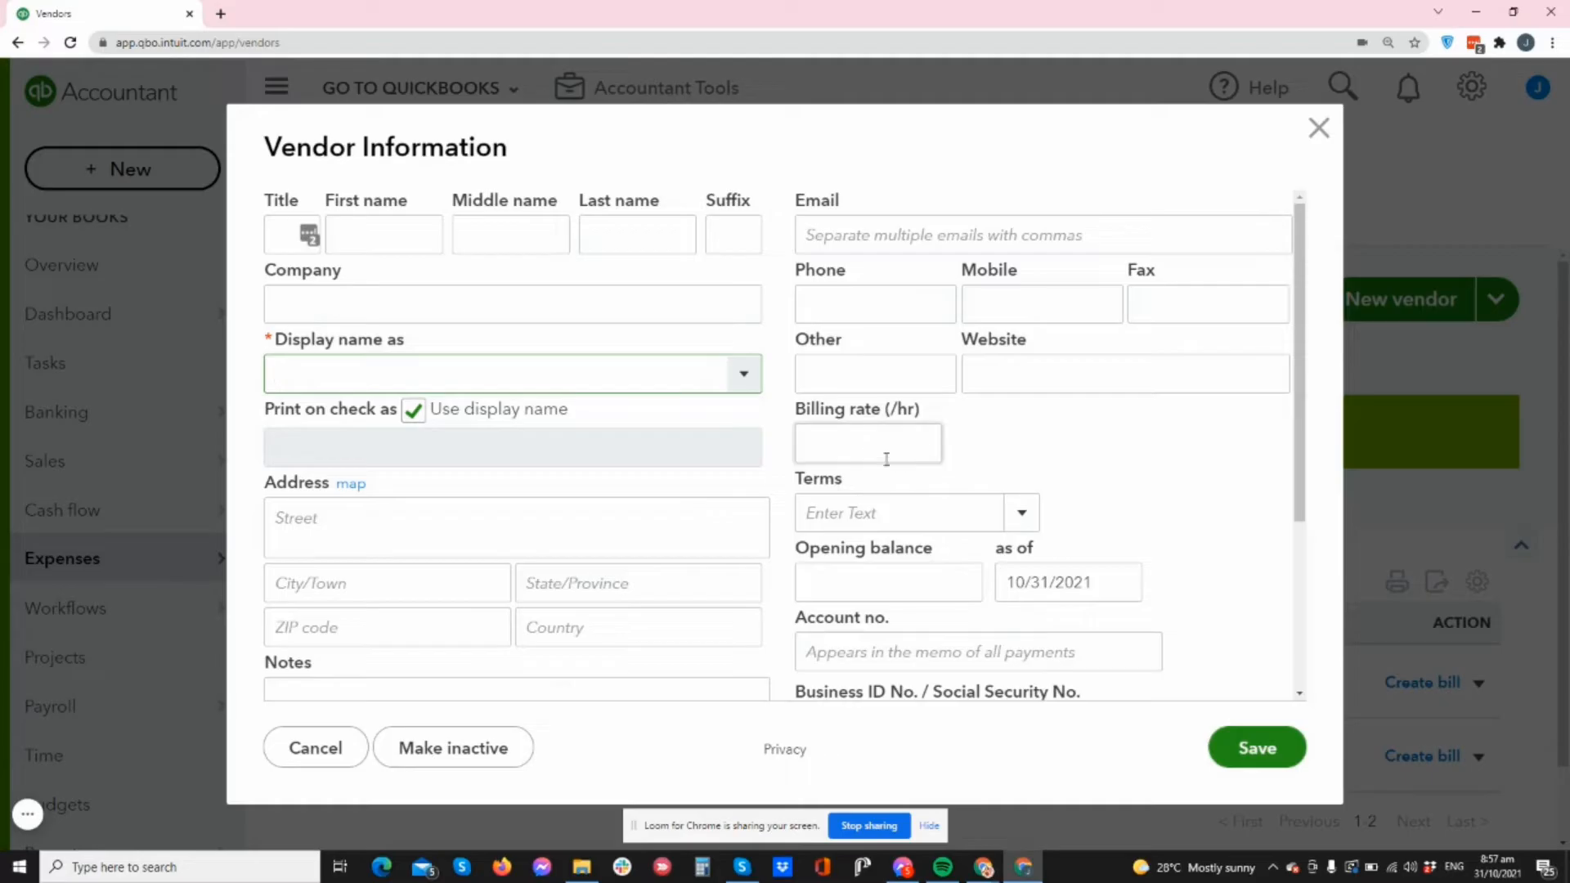
# - Set the new vendor's payment terms to Net 15
pyautogui.click(1027, 517)
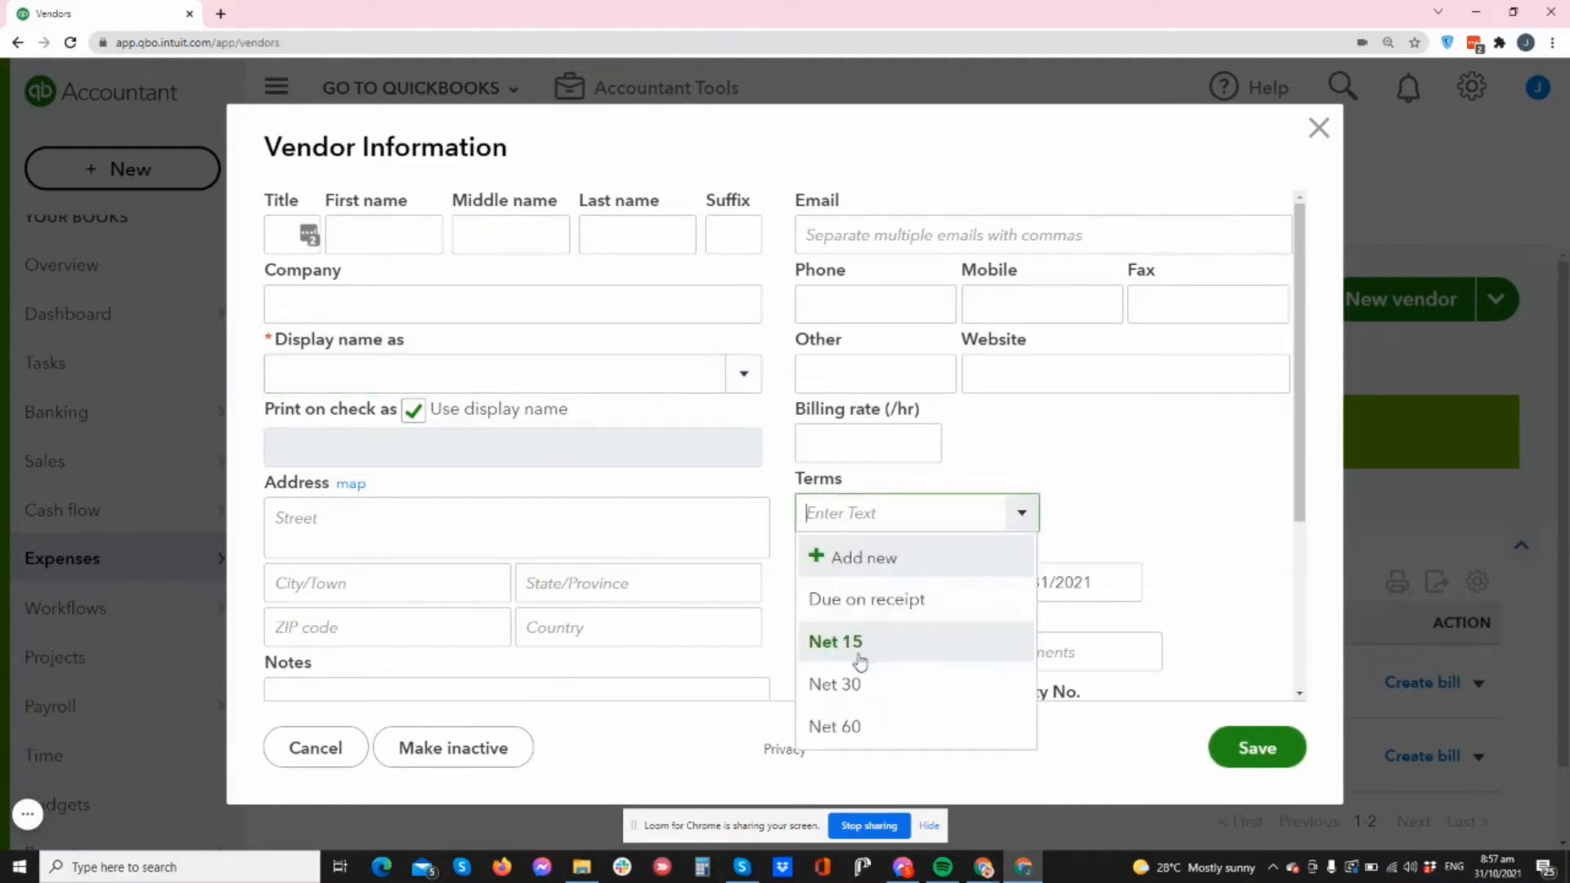
pyautogui.click(862, 599)
pyautogui.click(1028, 530)
pyautogui.click(919, 641)
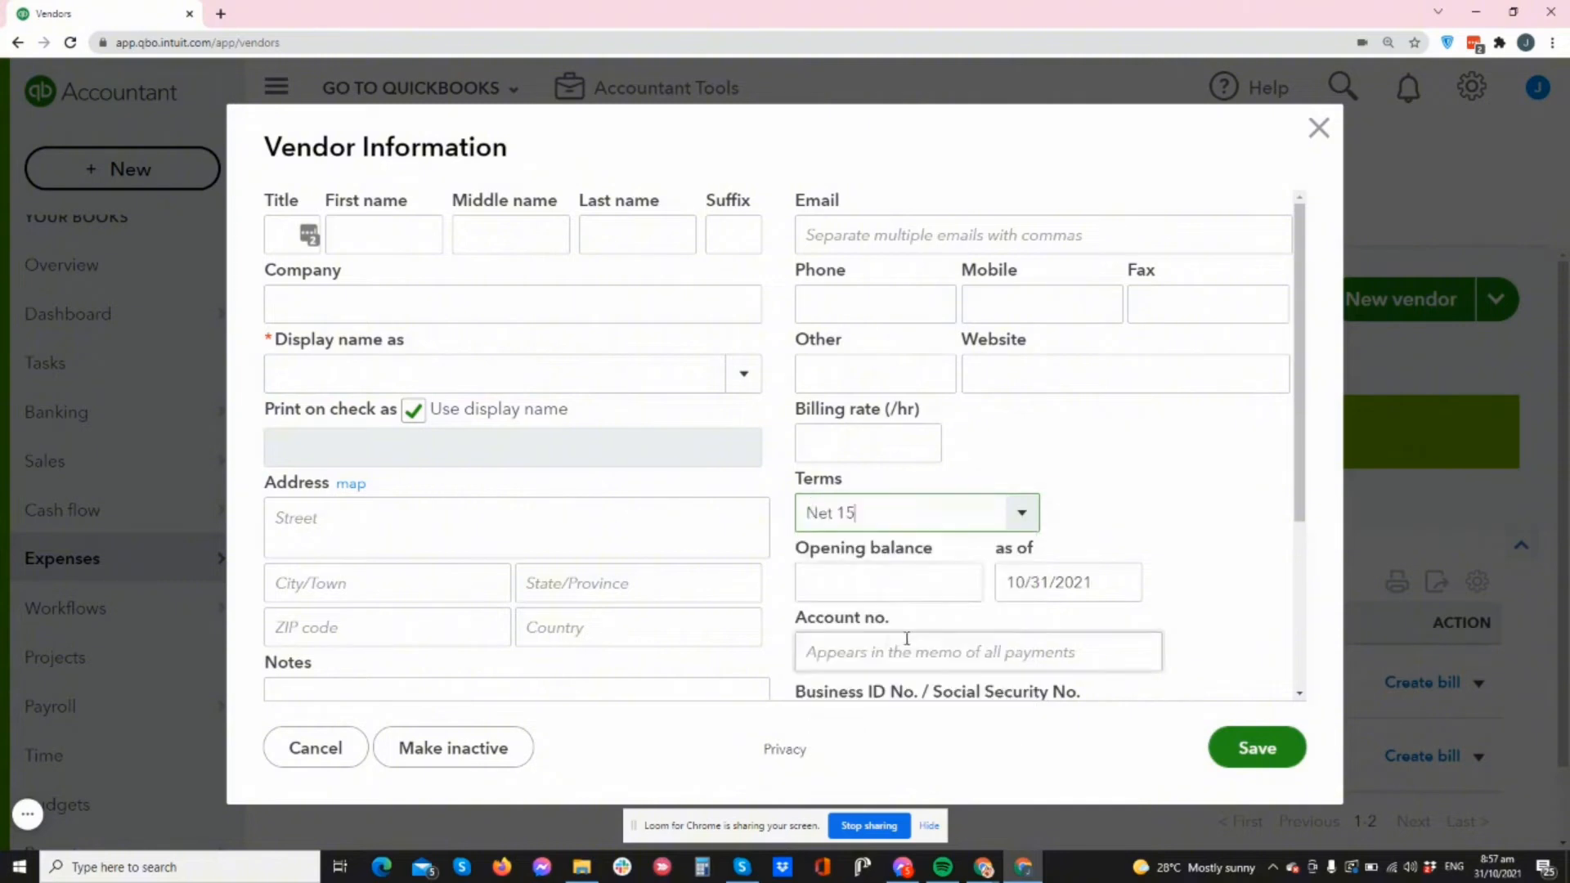
pyautogui.scroll(-3, 994, 561)
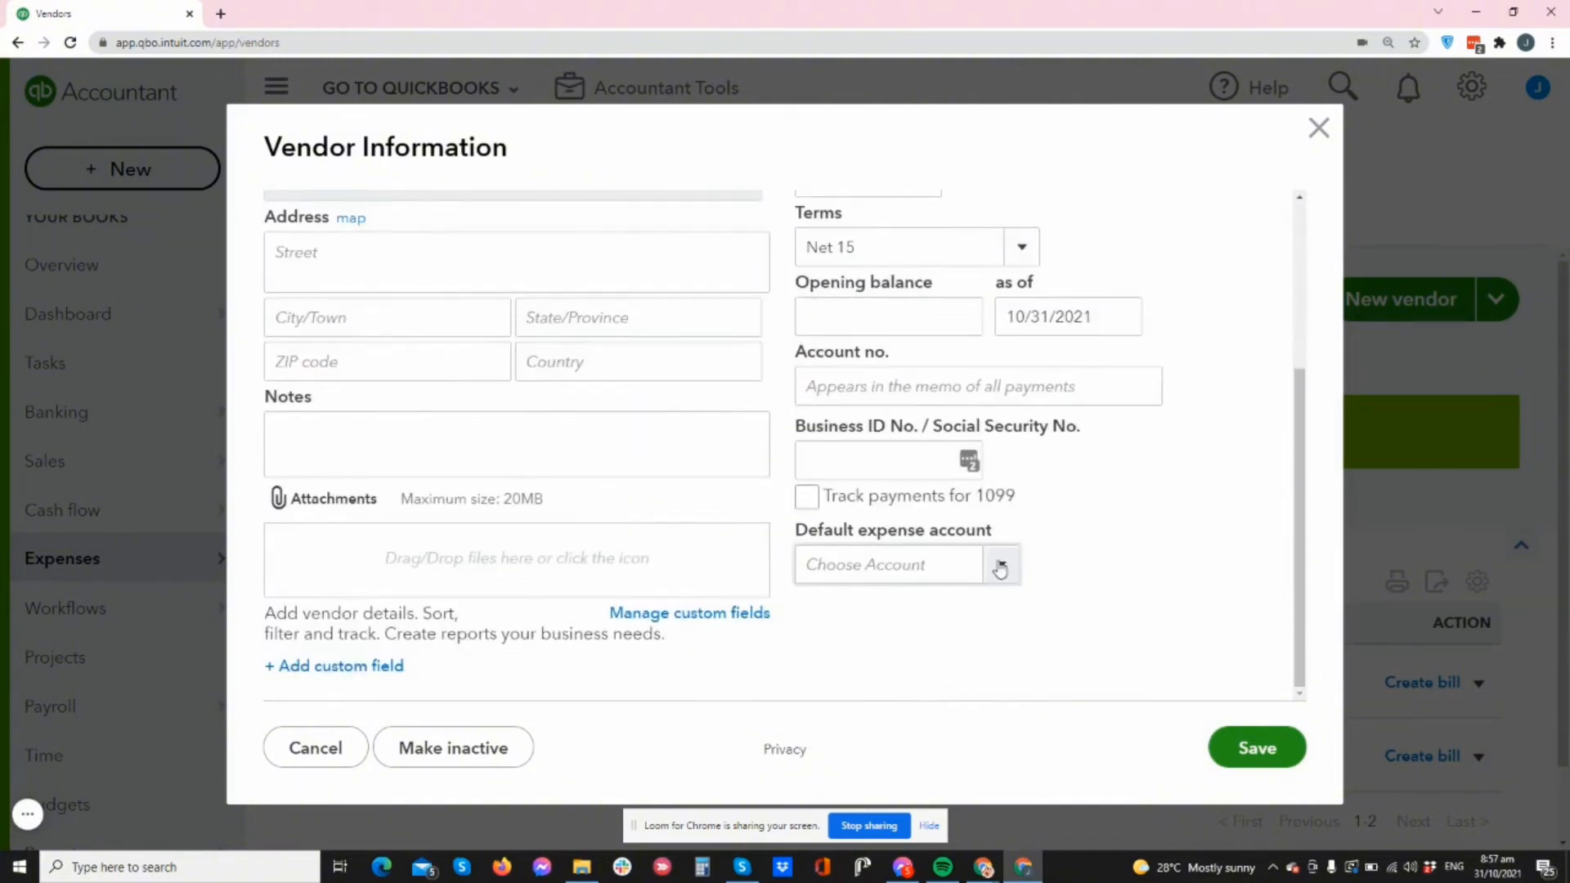
pyautogui.scroll(3, 621, 435)
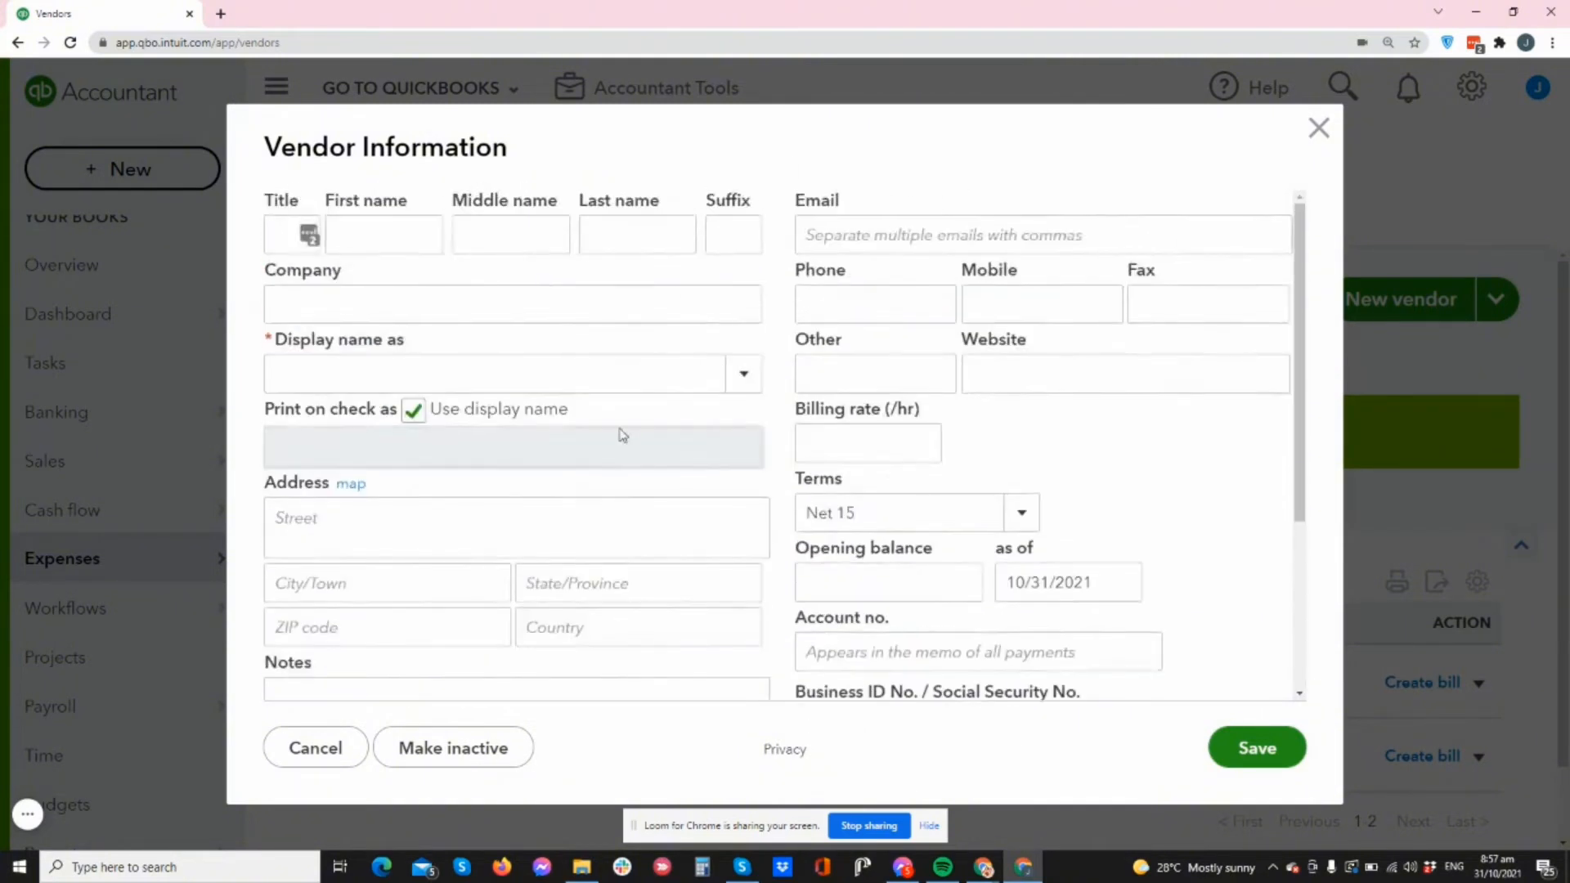
pyautogui.scroll(-1, 596, 419)
pyautogui.scroll(2, 589, 428)
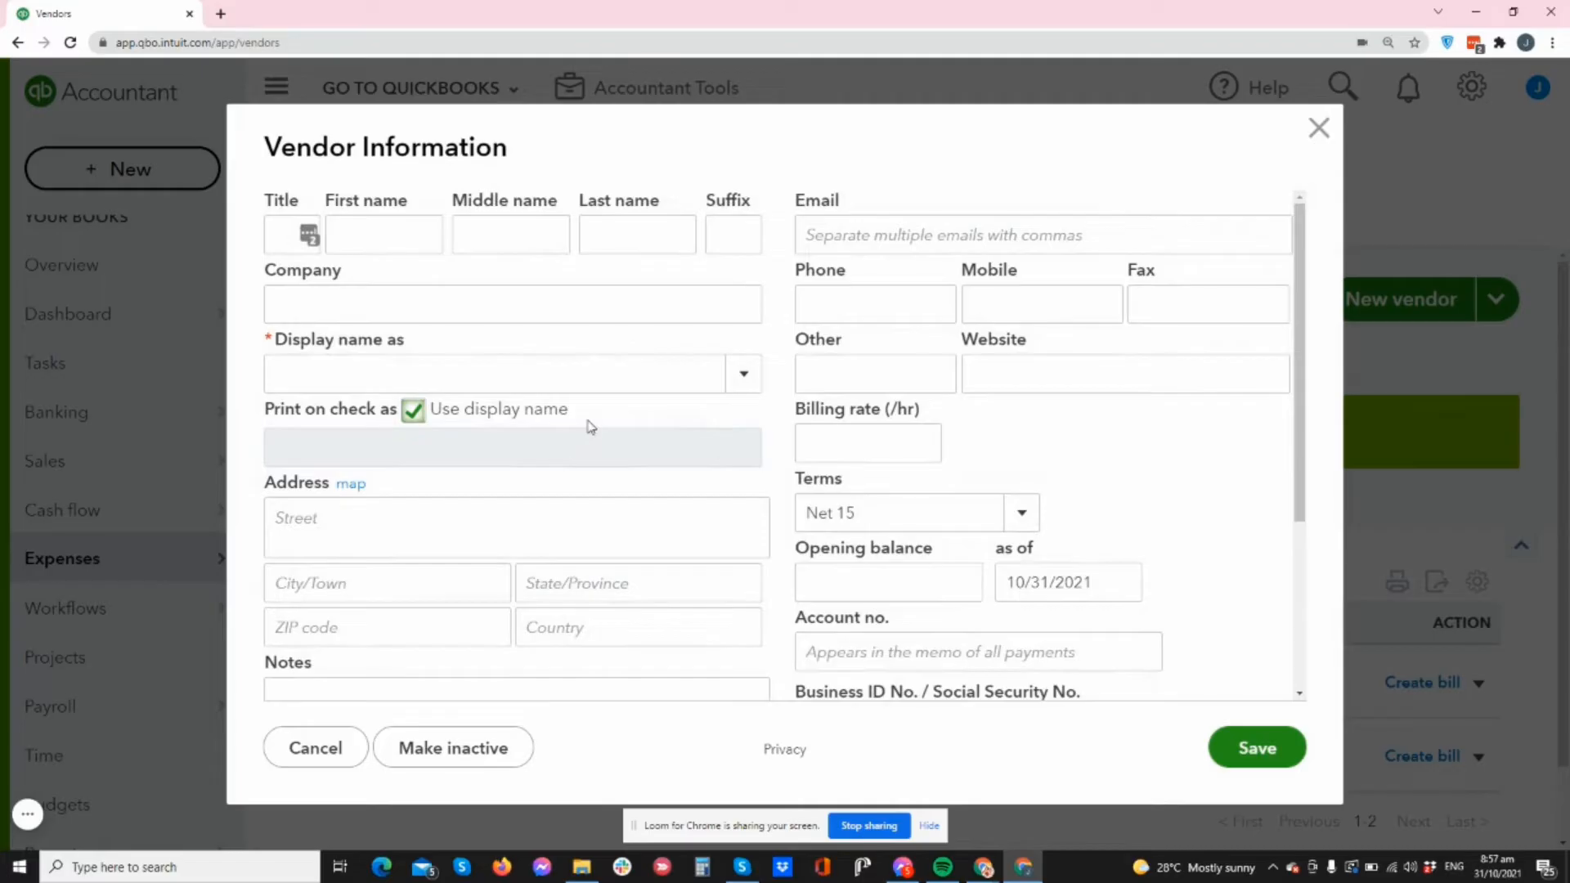
pyautogui.scroll(-3, 591, 426)
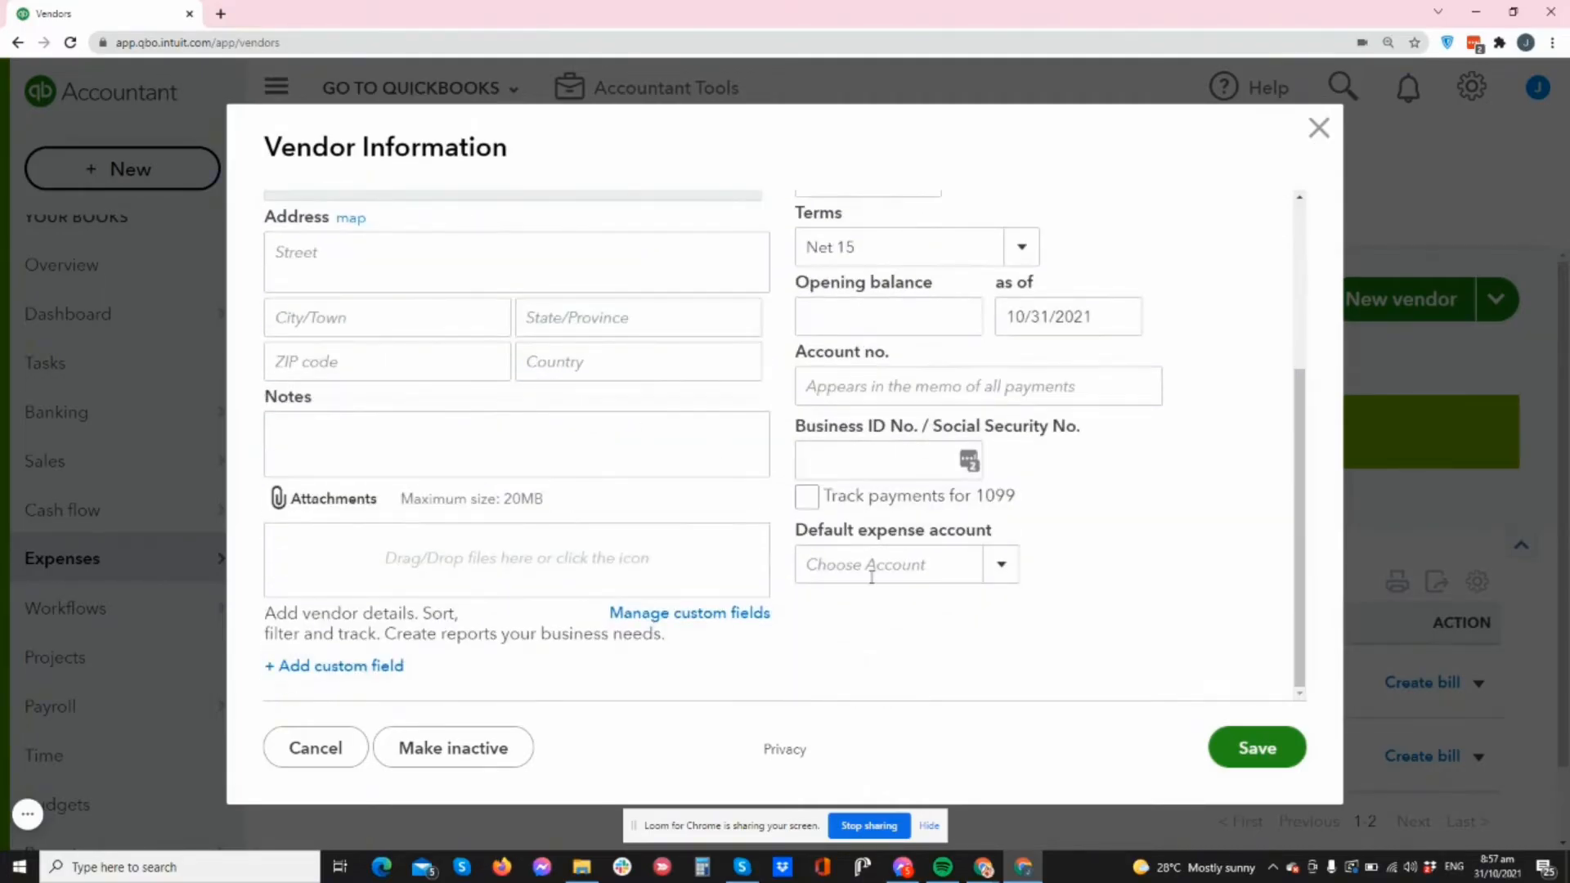
pyautogui.scroll(3, 488, 485)
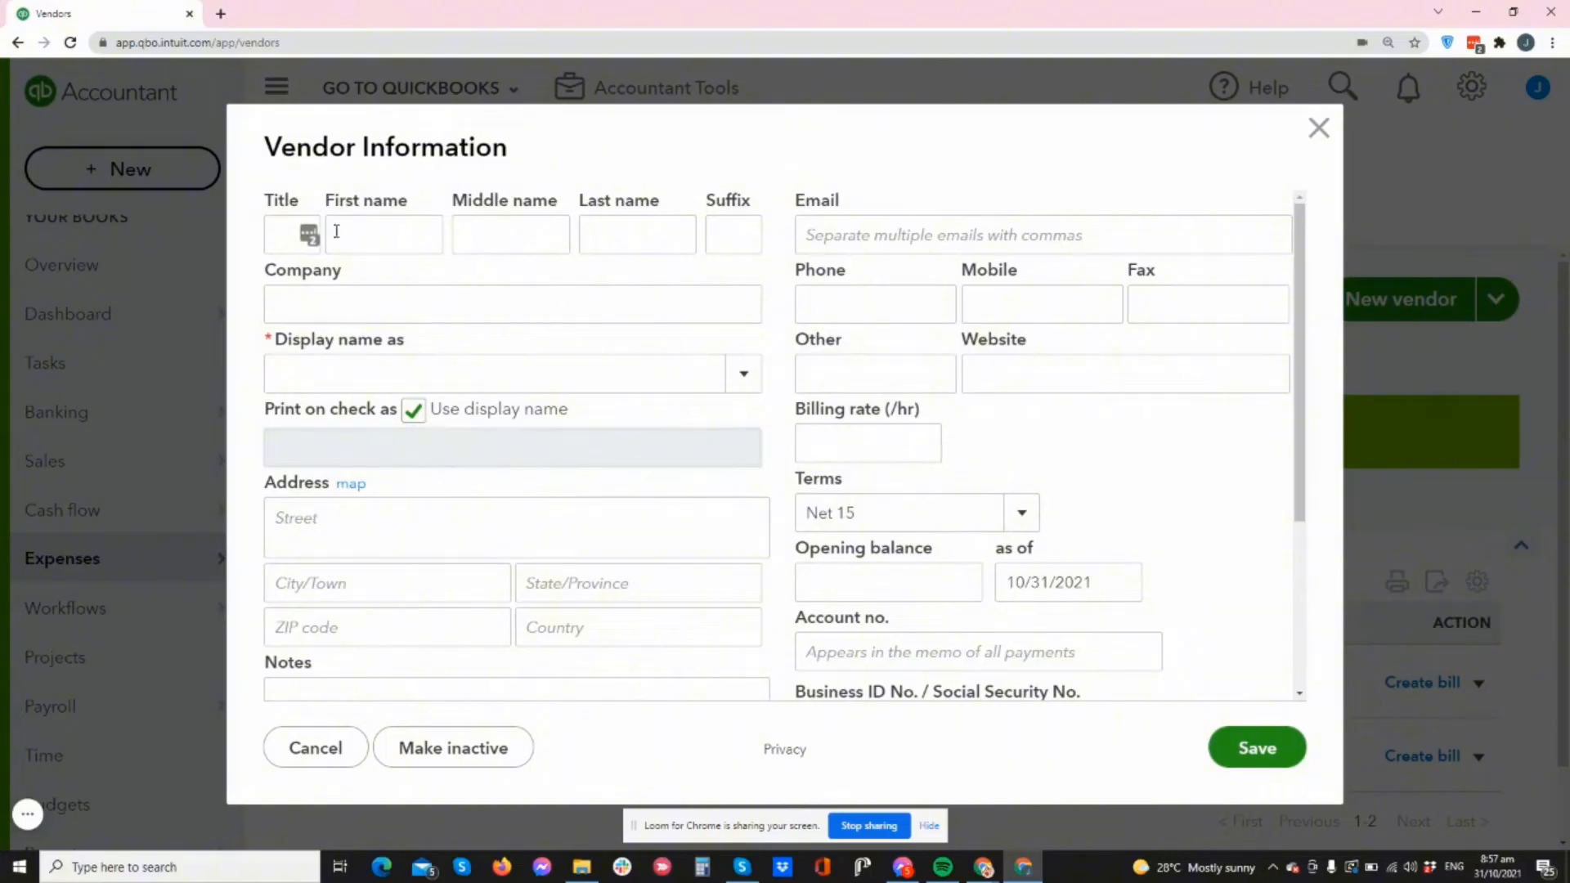
pyautogui.scroll(-3, 498, 350)
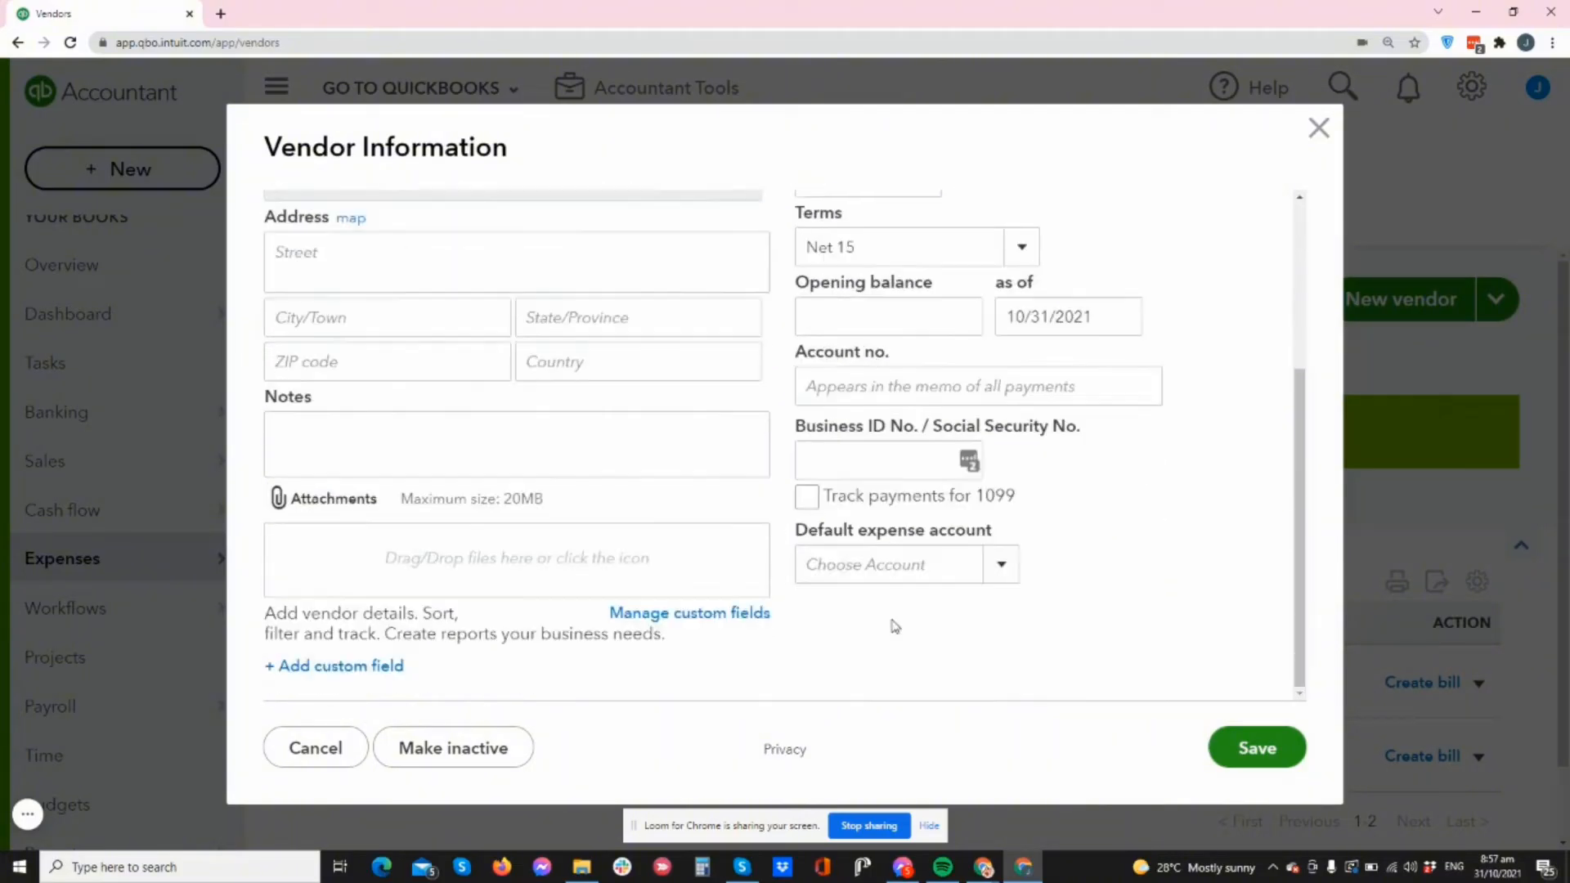
# - Make Contractors the vendor's default expense account
pyautogui.click(1005, 566)
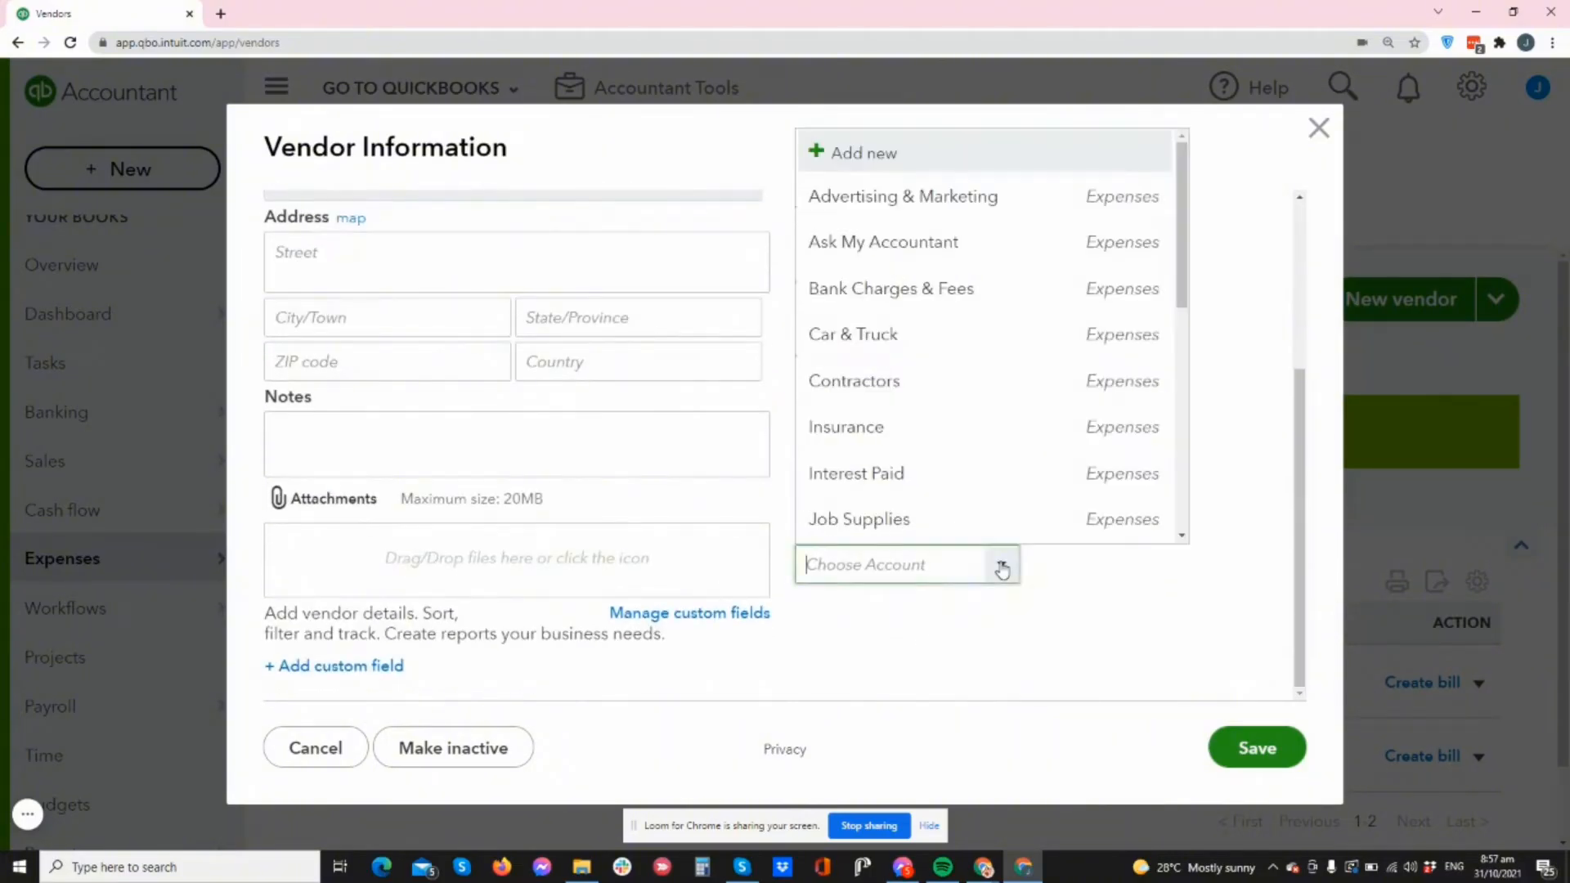
pyautogui.click(867, 382)
pyautogui.scroll(1, 456, 393)
pyautogui.scroll(3, 457, 393)
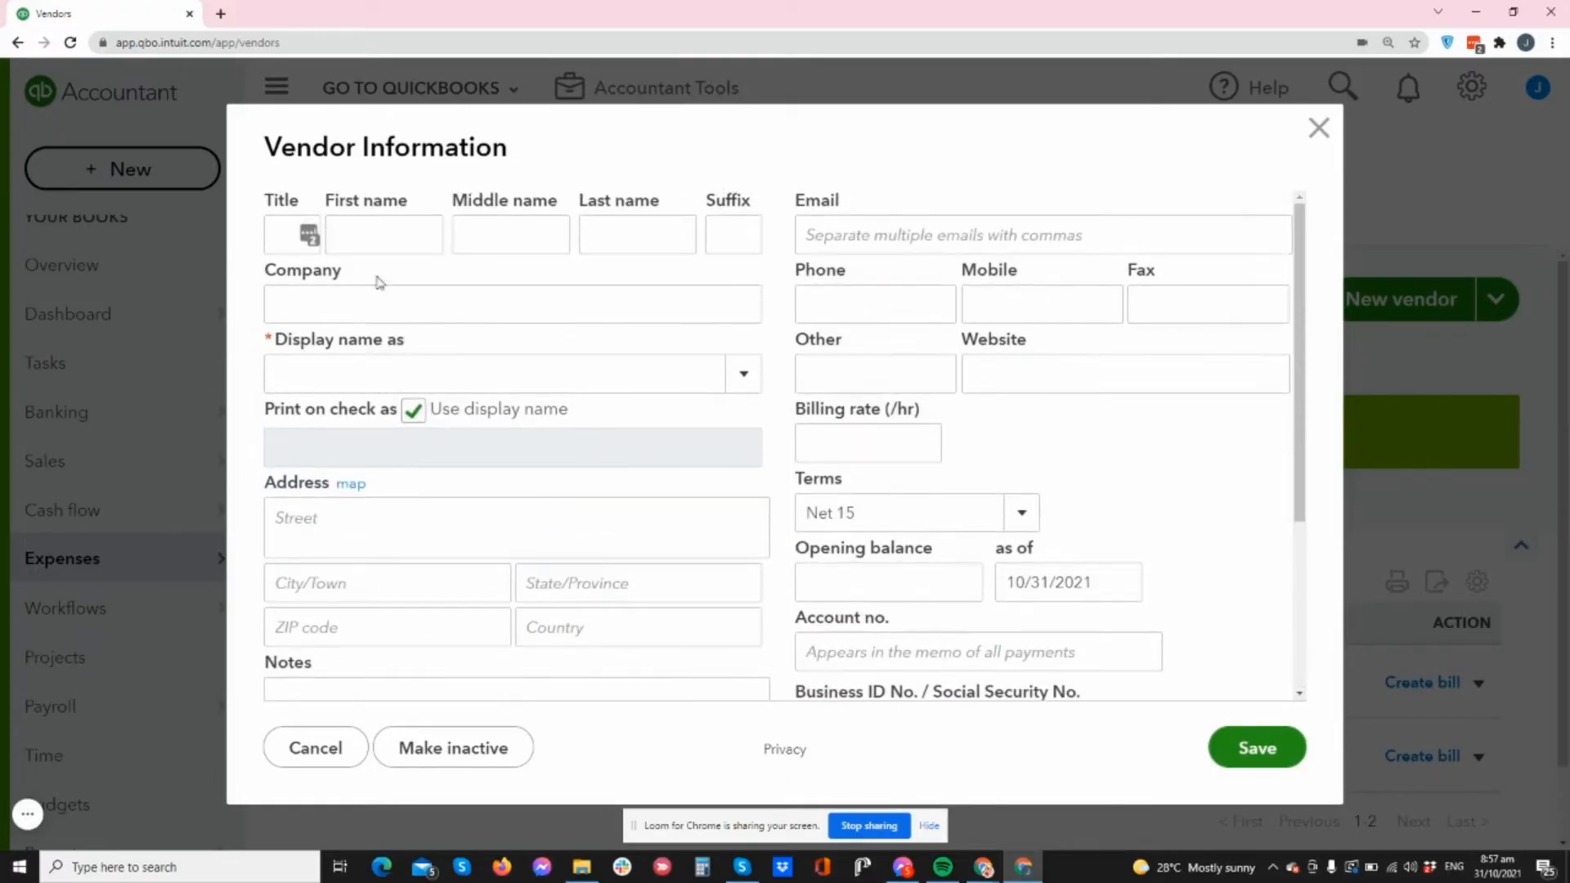
# - Fill in the vendor's name fields and enter the contact's e-mail address
pyautogui.click(369, 233)
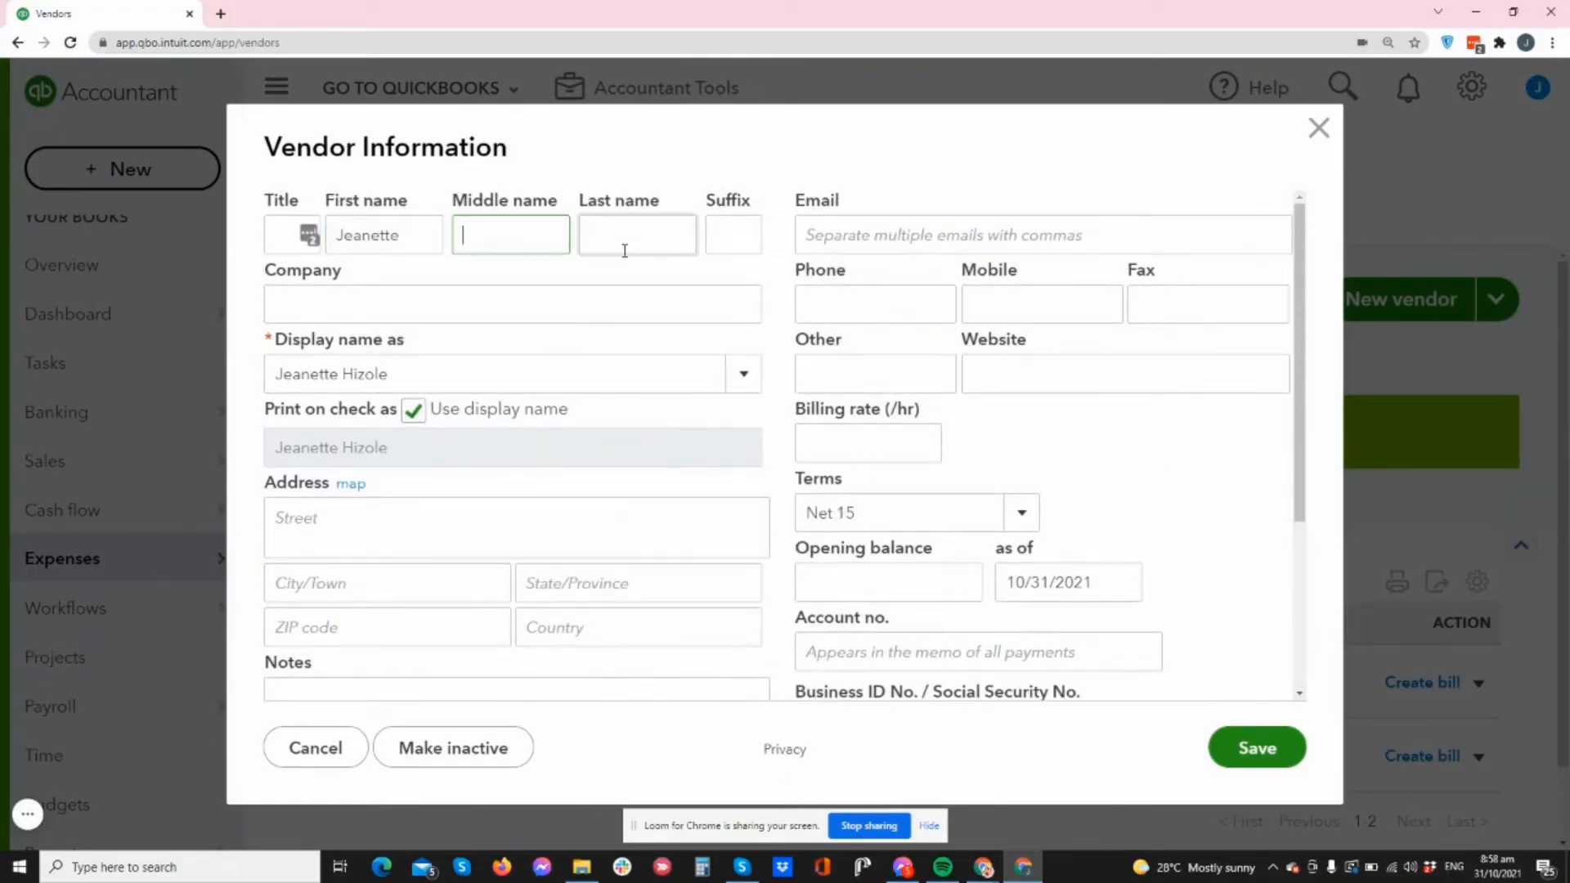
pyautogui.press('Tab')
pyautogui.write('Hizole')
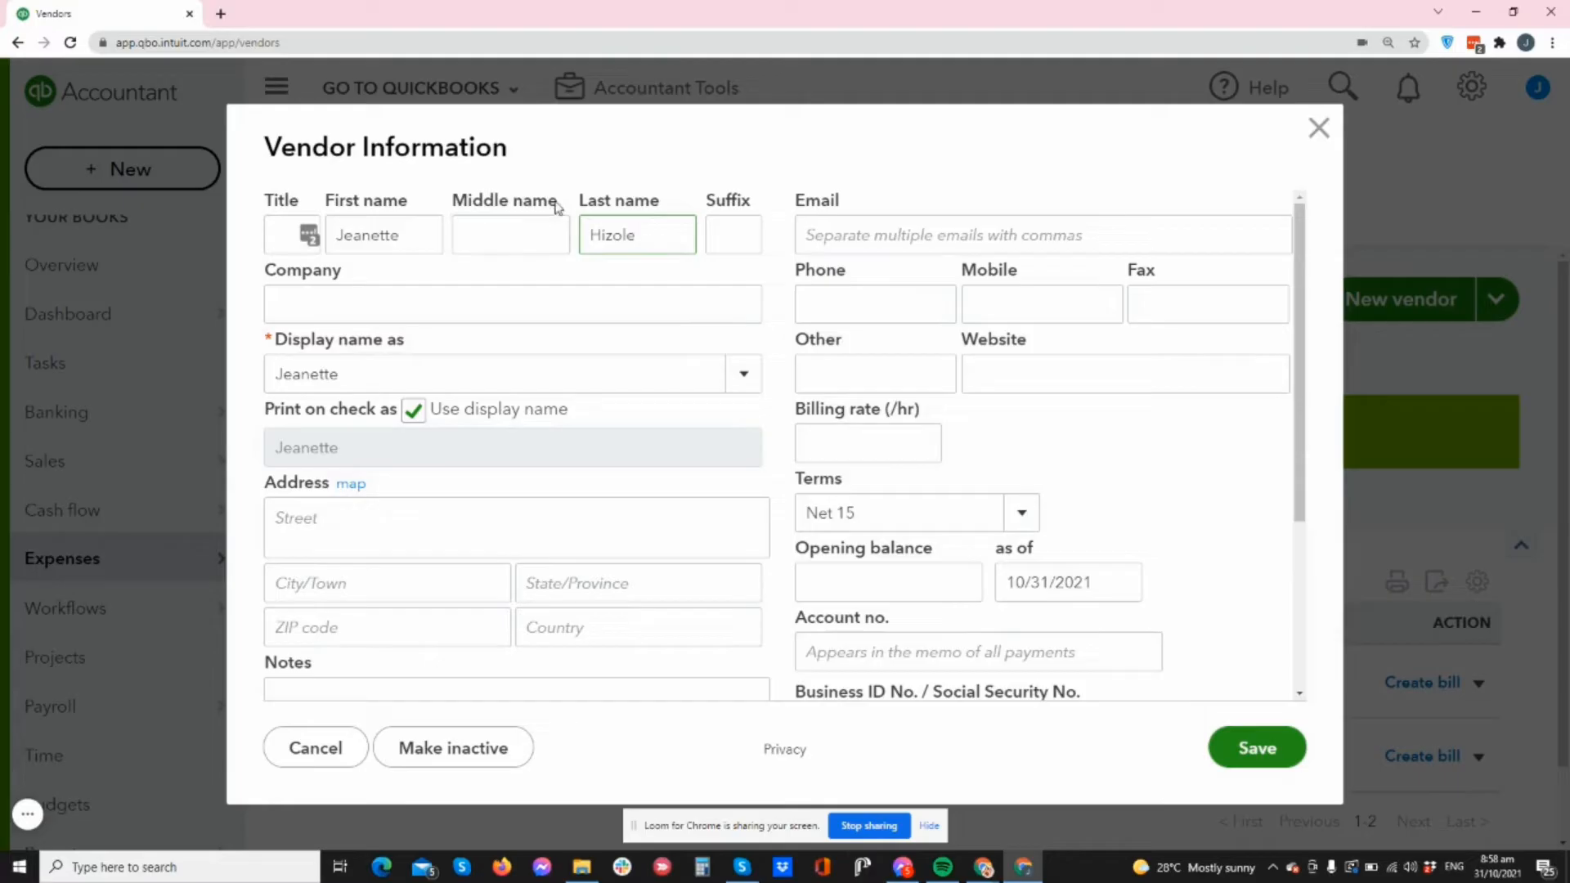
pyautogui.click(842, 230)
pyautogui.write('adi')
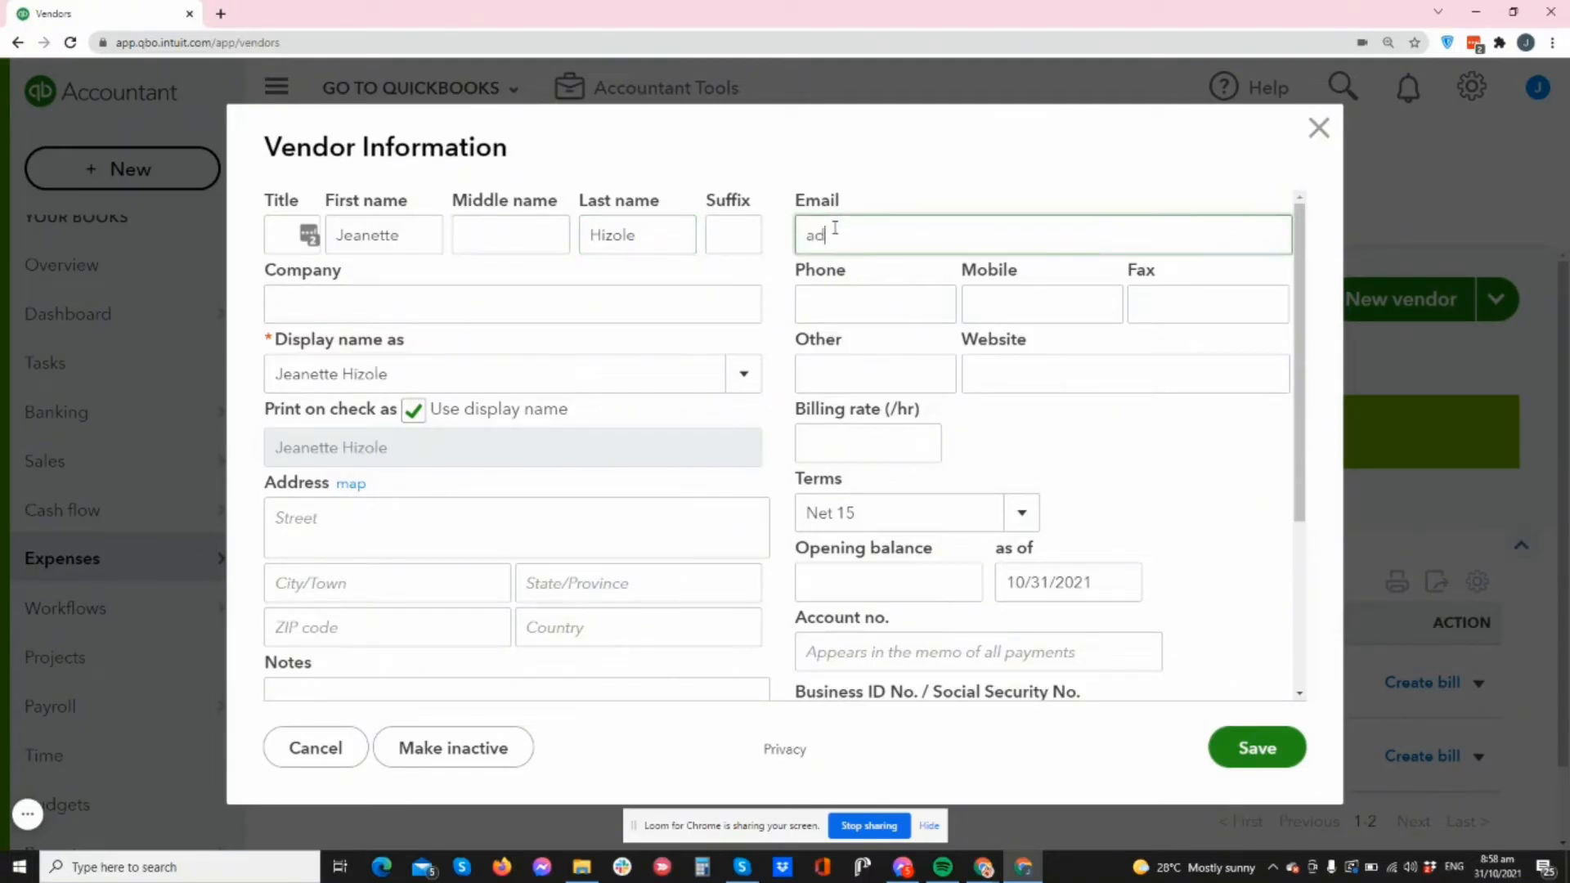
pyautogui.press('BackSpace')
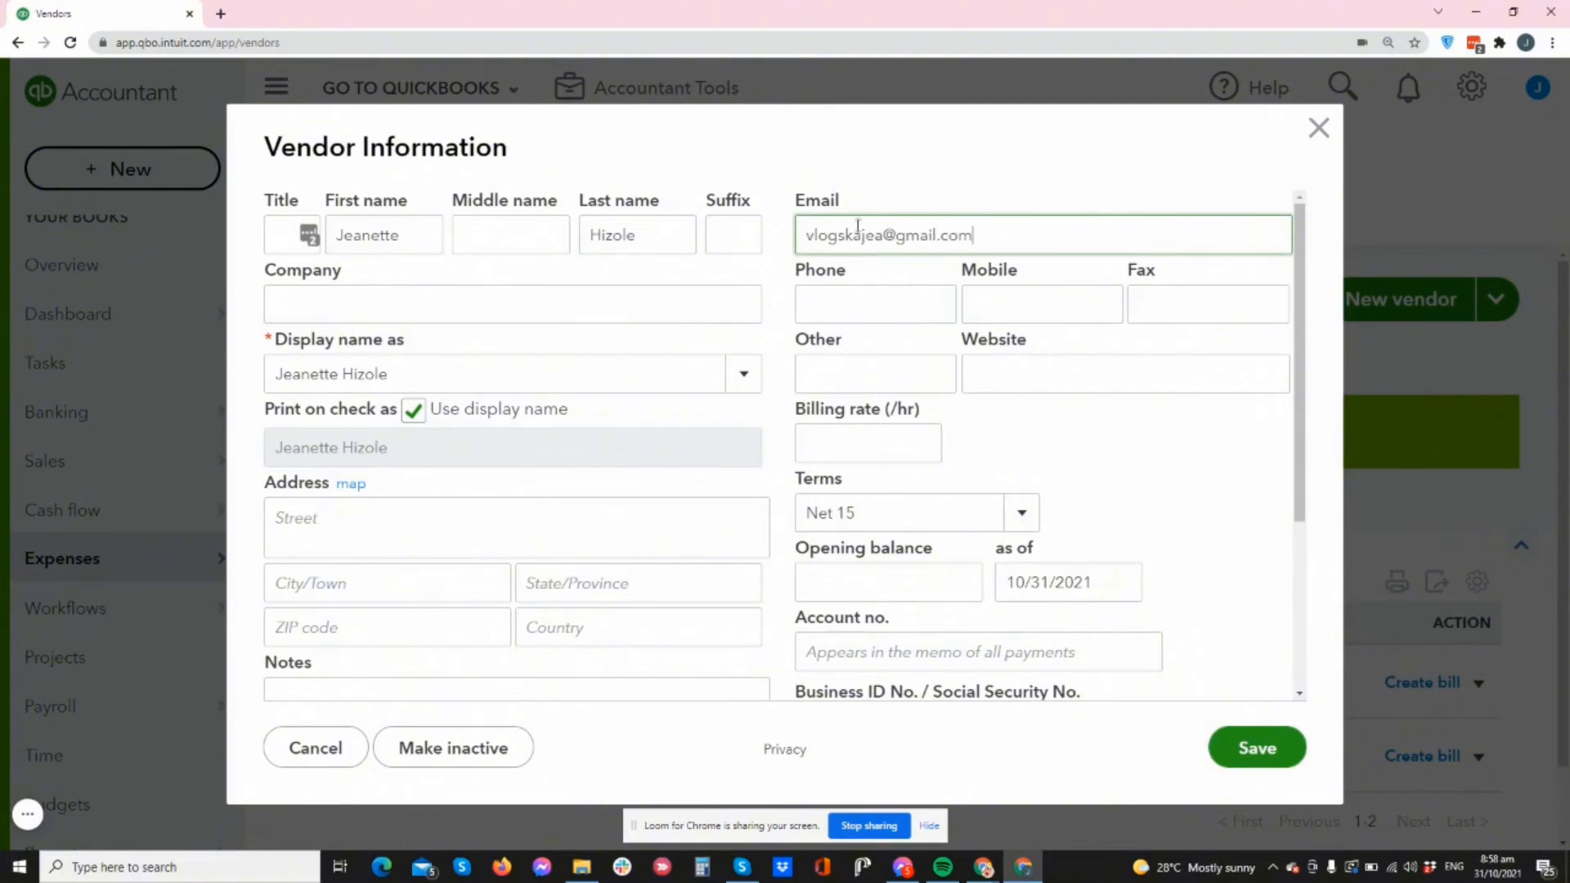
# - Enter company name KKK, toggle 1099 payment tracking, and save the vendor
pyautogui.click(390, 293)
pyautogui.write('KKK Xero')
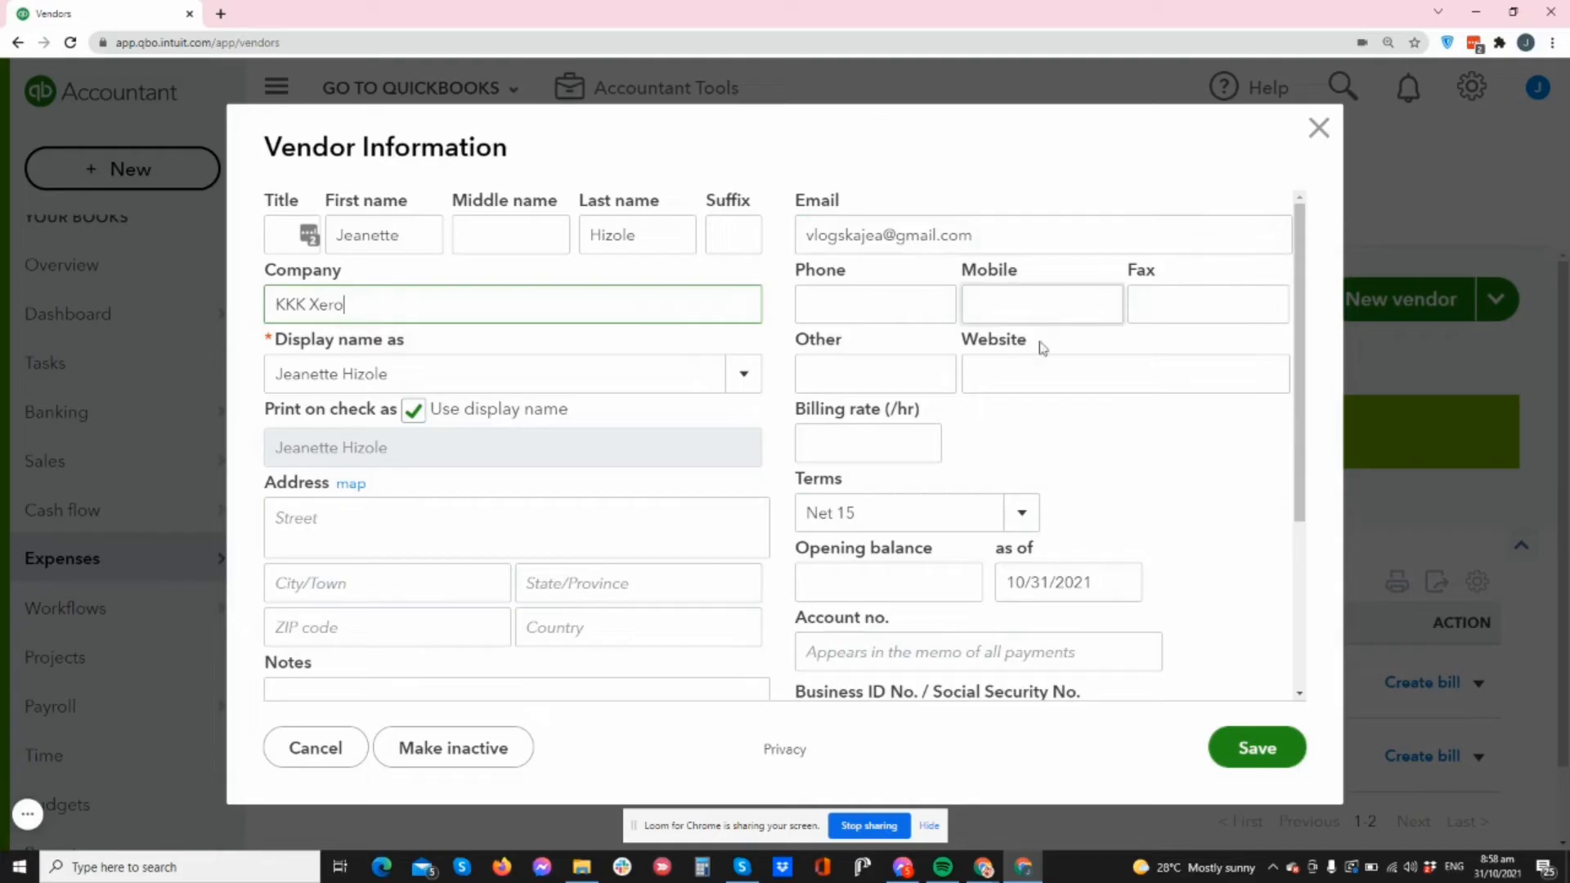
pyautogui.click(880, 313)
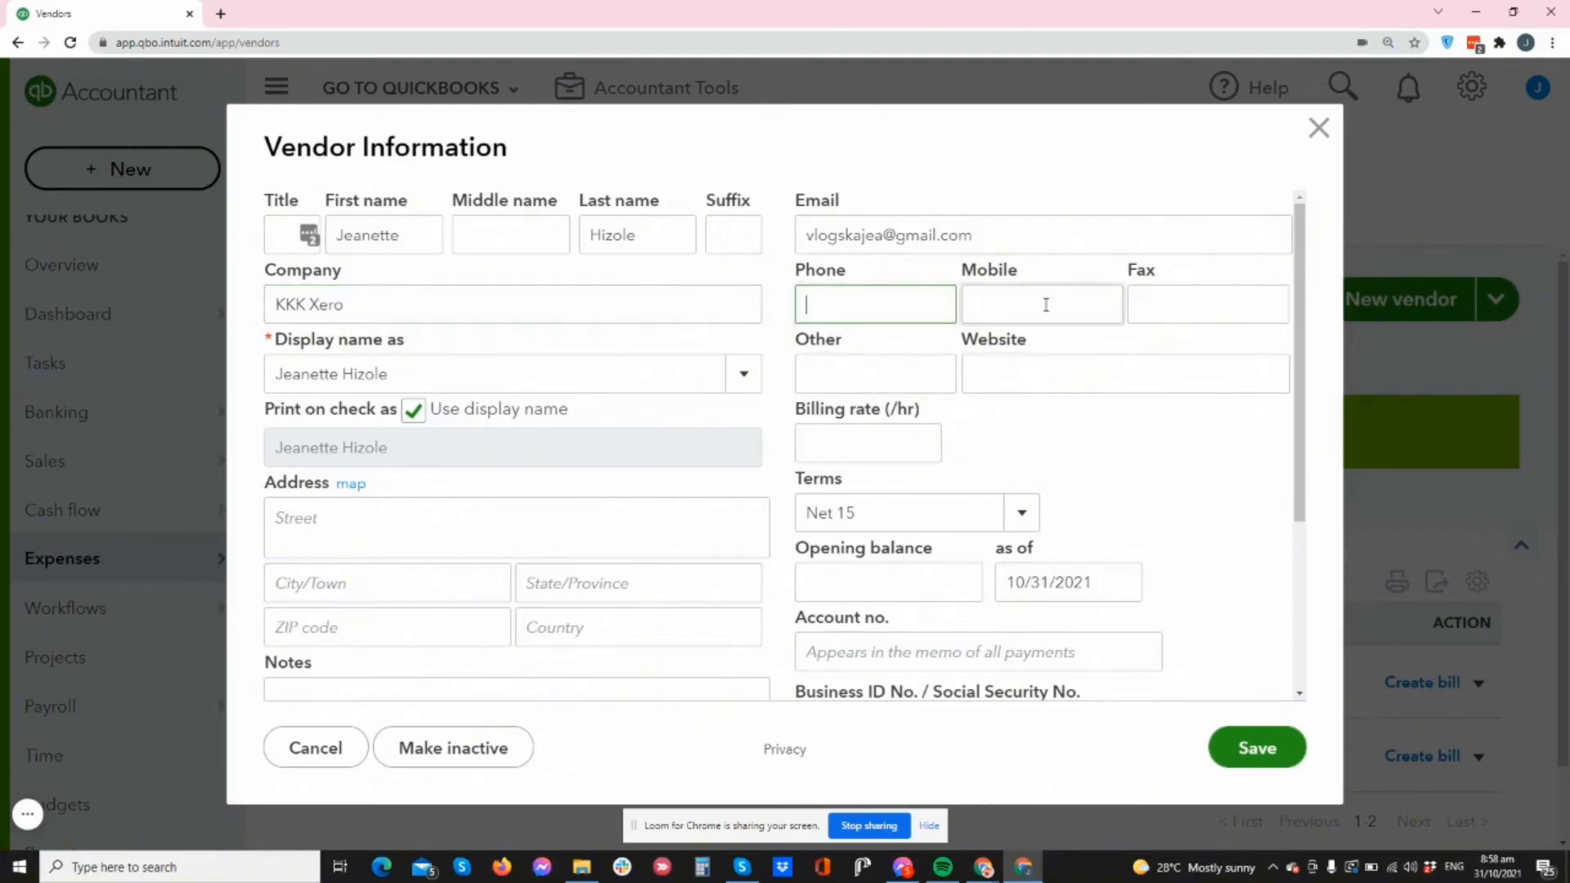
pyautogui.click(1079, 306)
pyautogui.click(1201, 306)
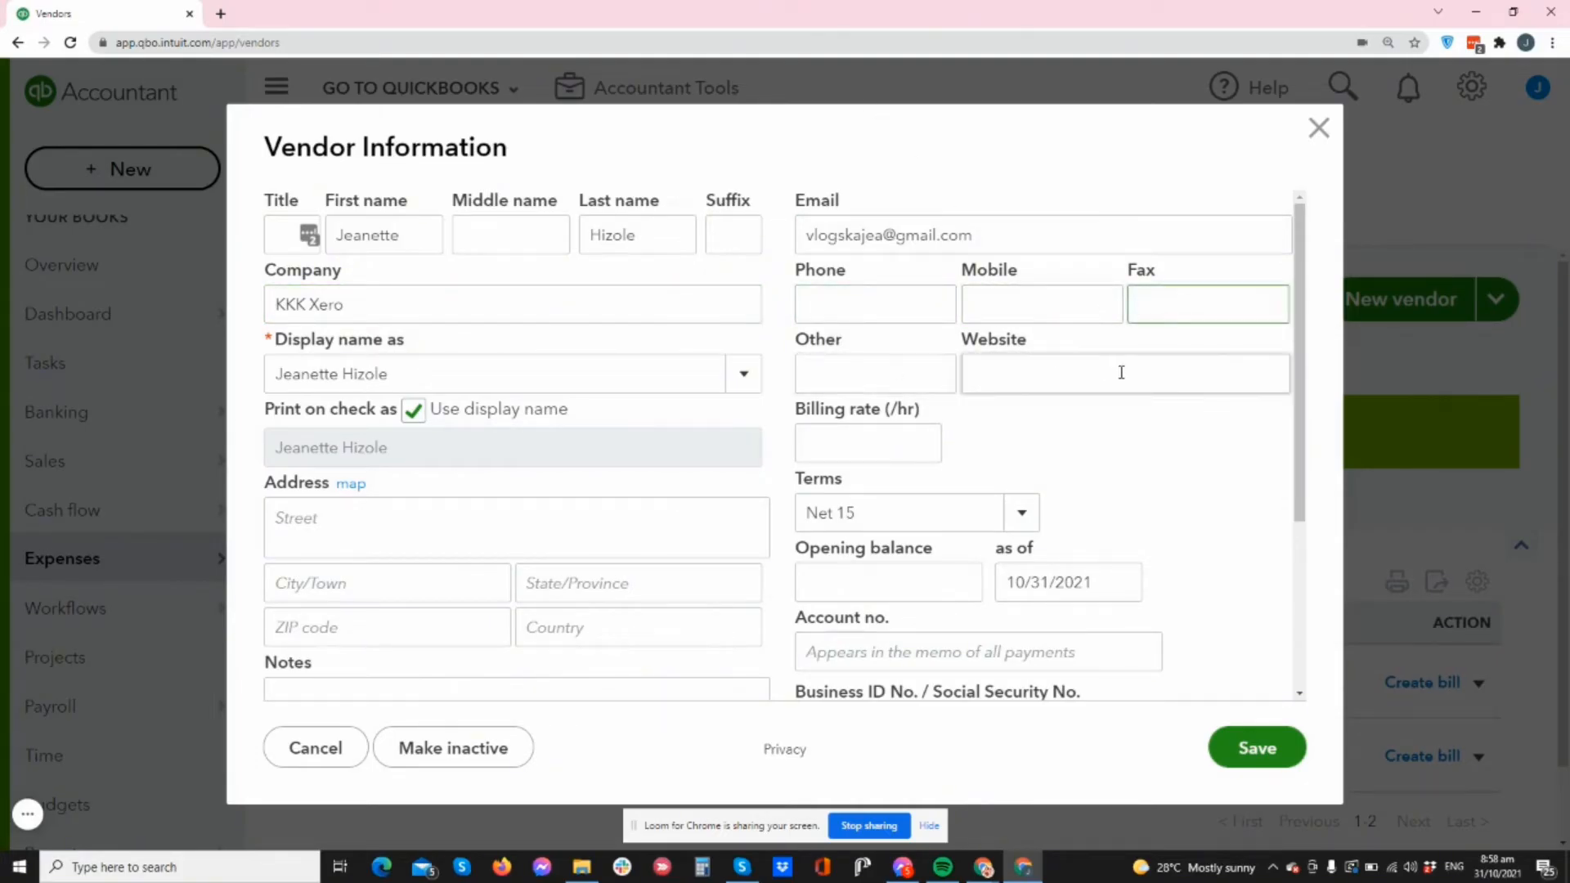
pyautogui.scroll(-2, 1087, 393)
pyautogui.scroll(-2, 715, 428)
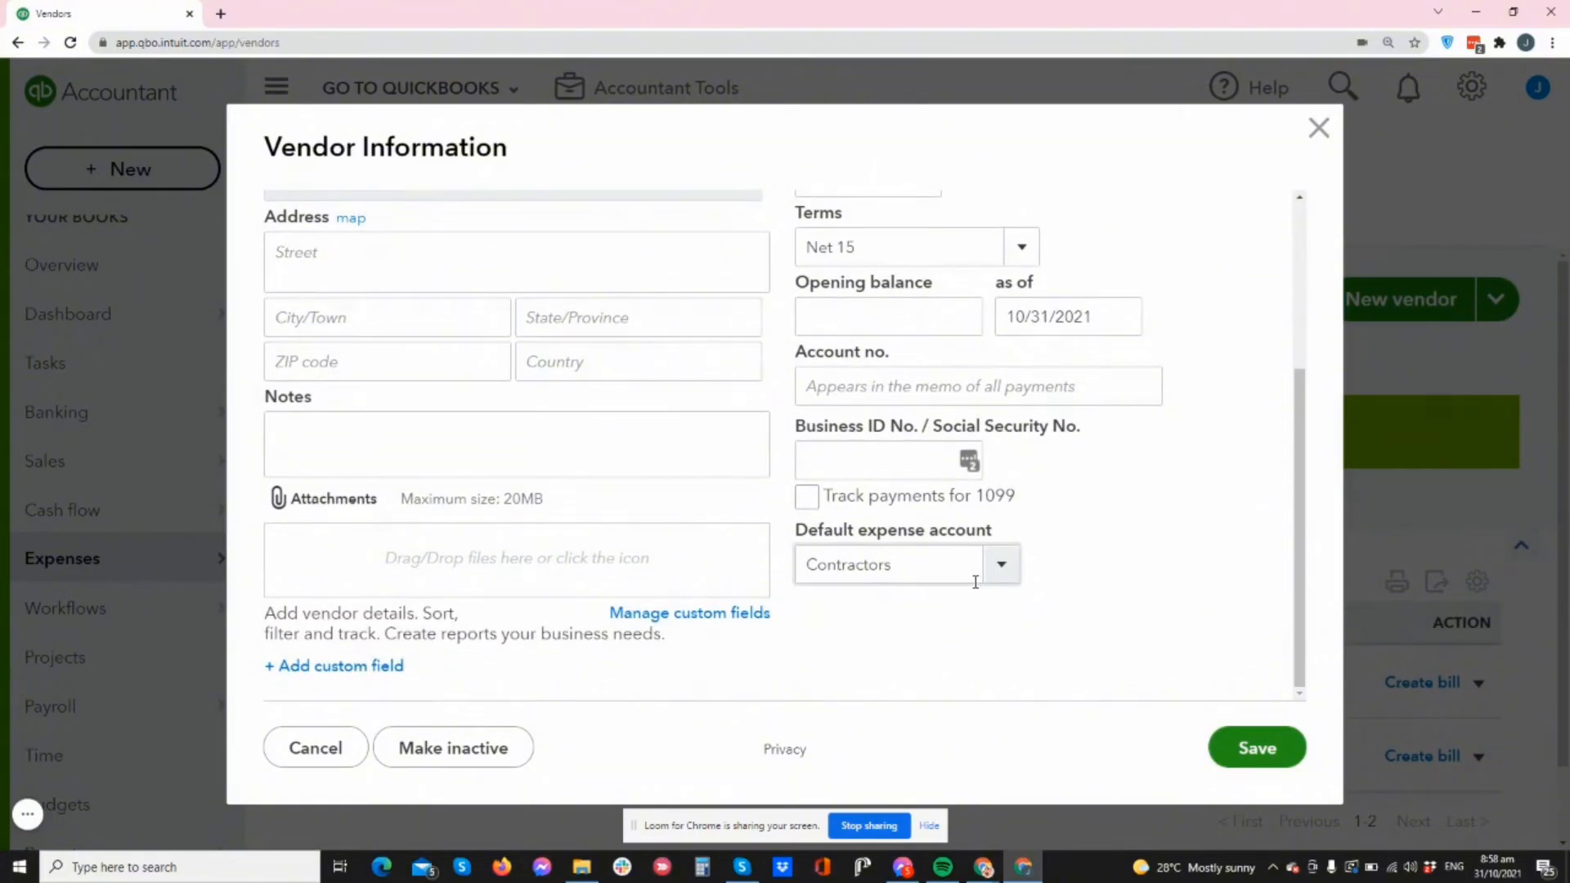
pyautogui.scroll(3, 641, 463)
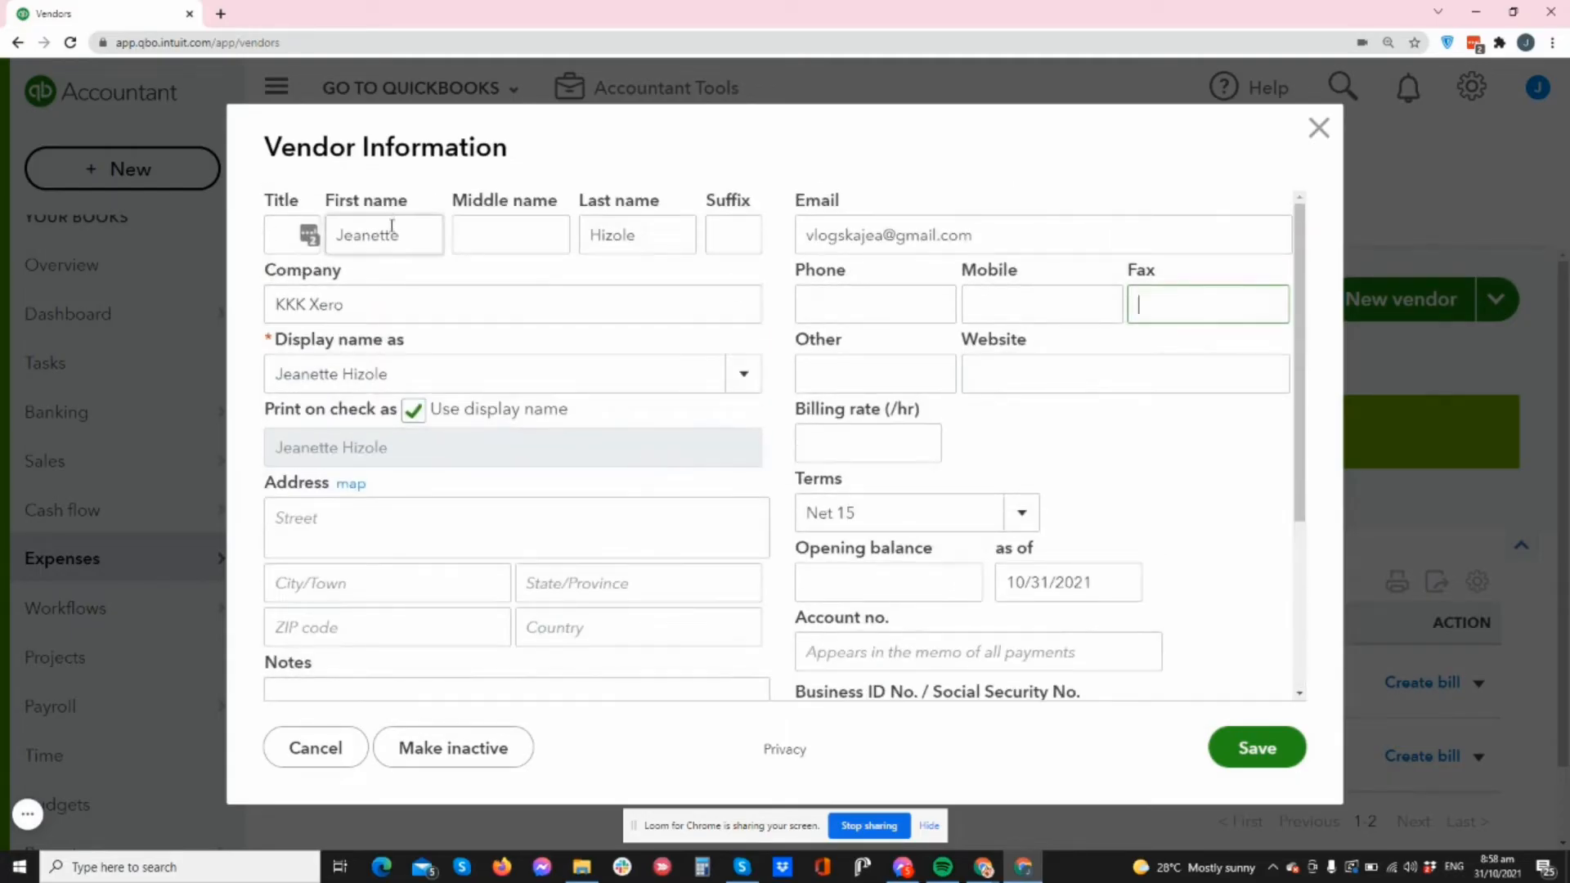
pyautogui.scroll(-3, 517, 264)
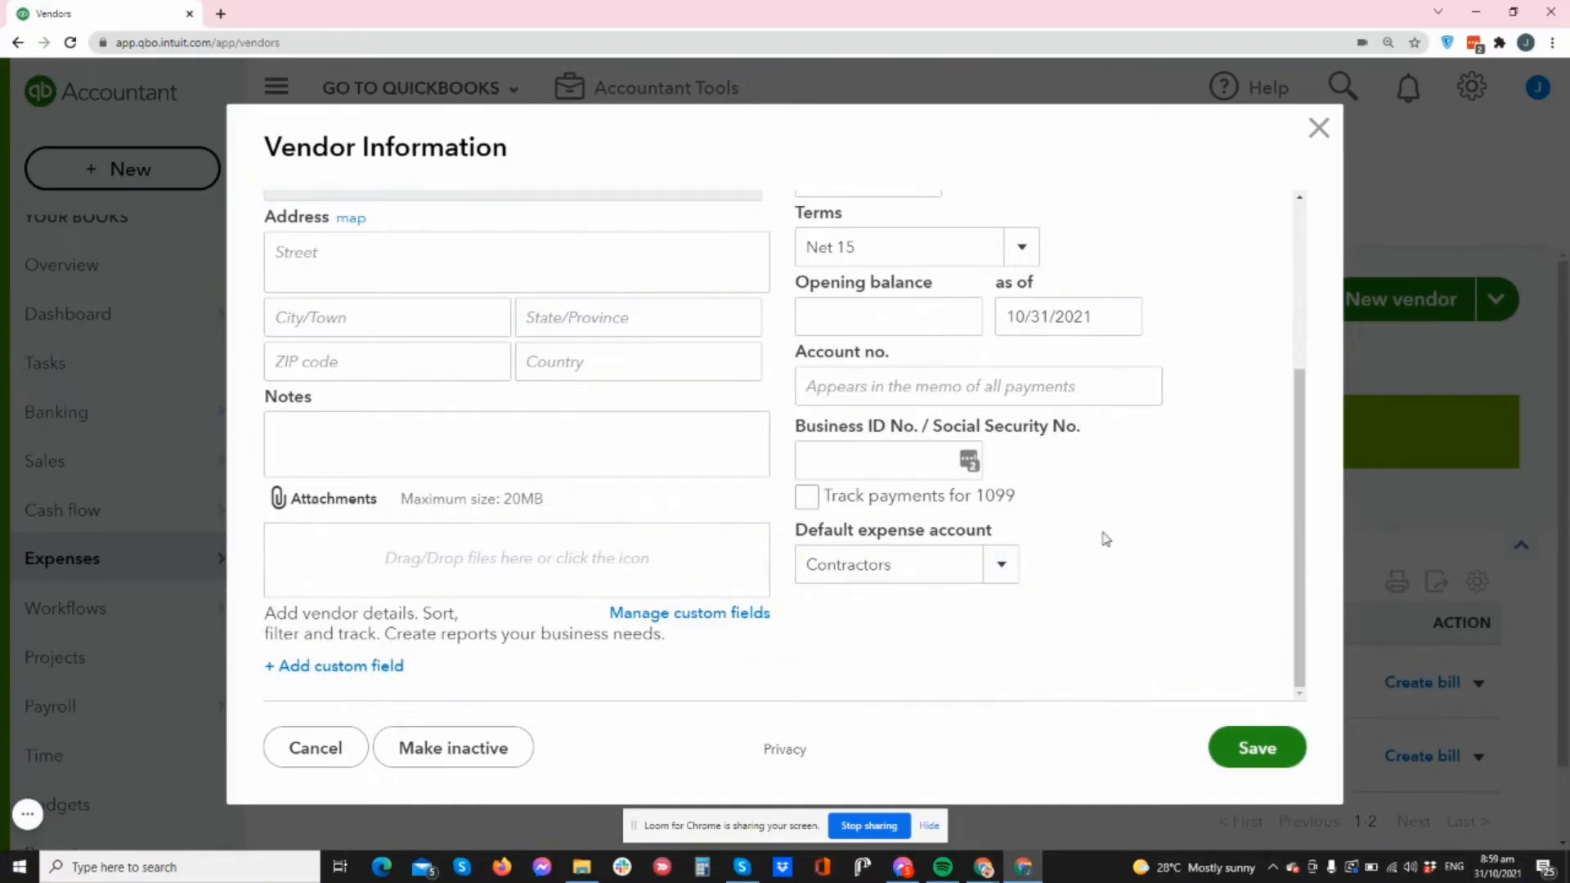
pyautogui.click(815, 503)
pyautogui.click(1240, 750)
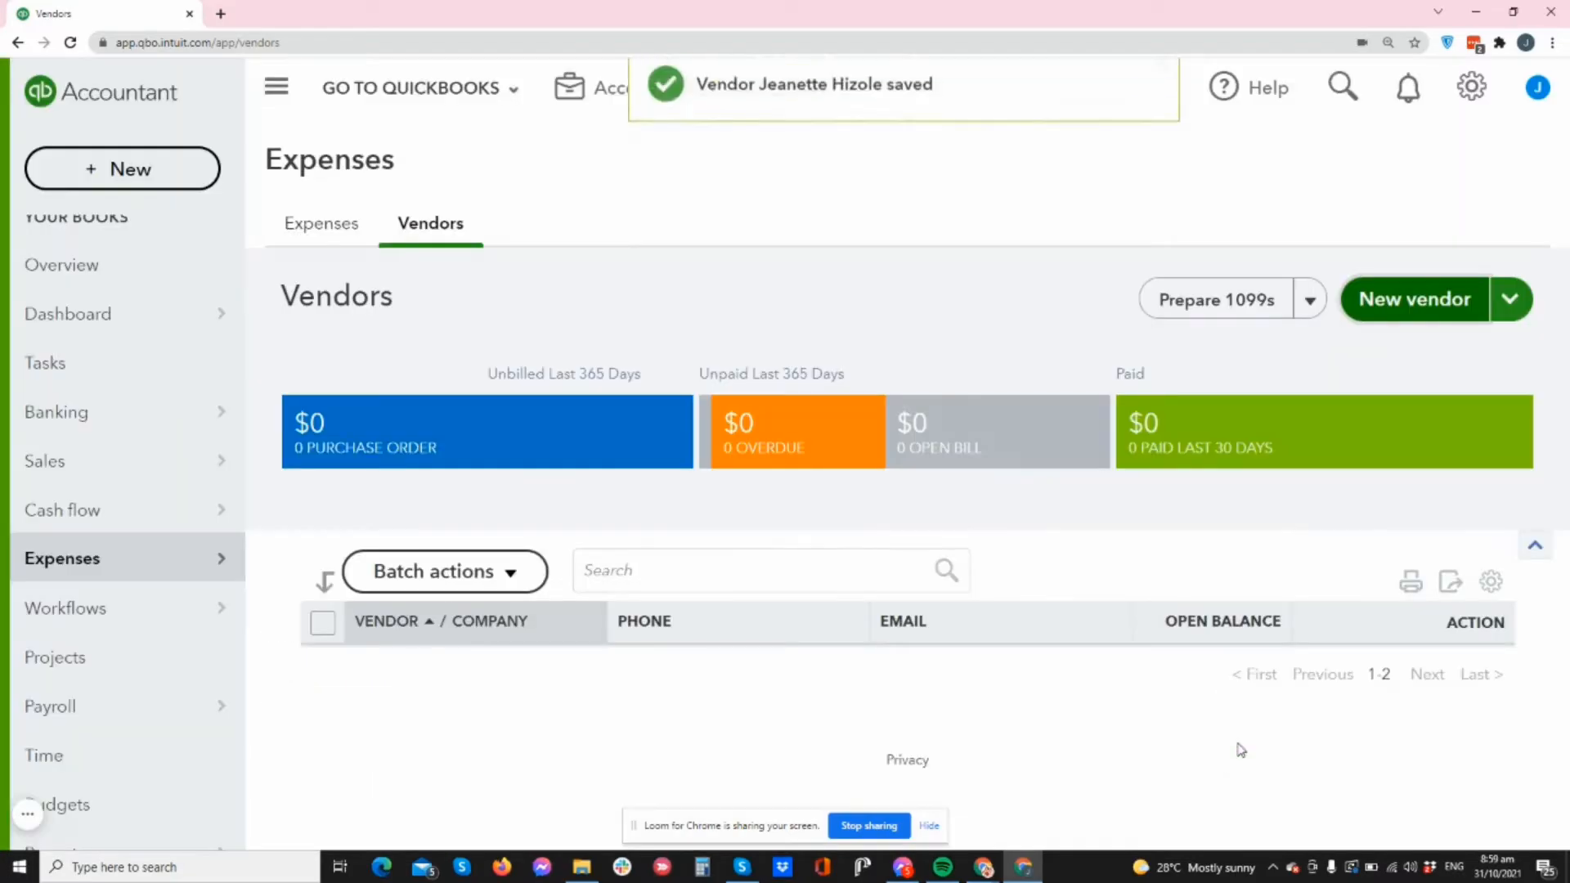
# - Go to the Expenses overview and choose Add expense manually
pyautogui.scroll(-2, 1025, 572)
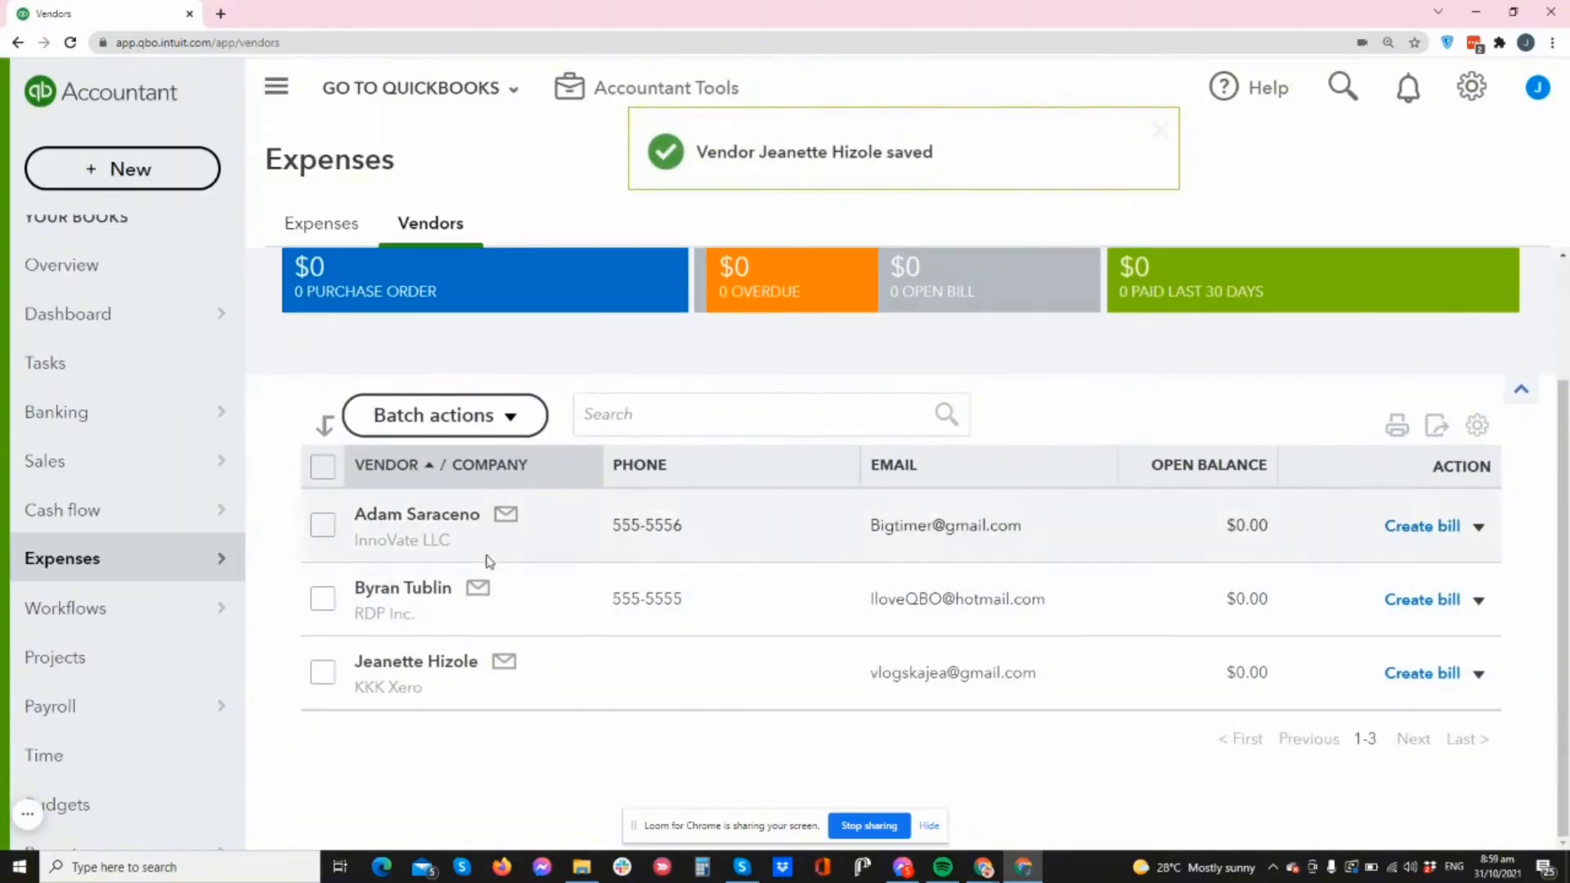
pyautogui.scroll(2, 474, 646)
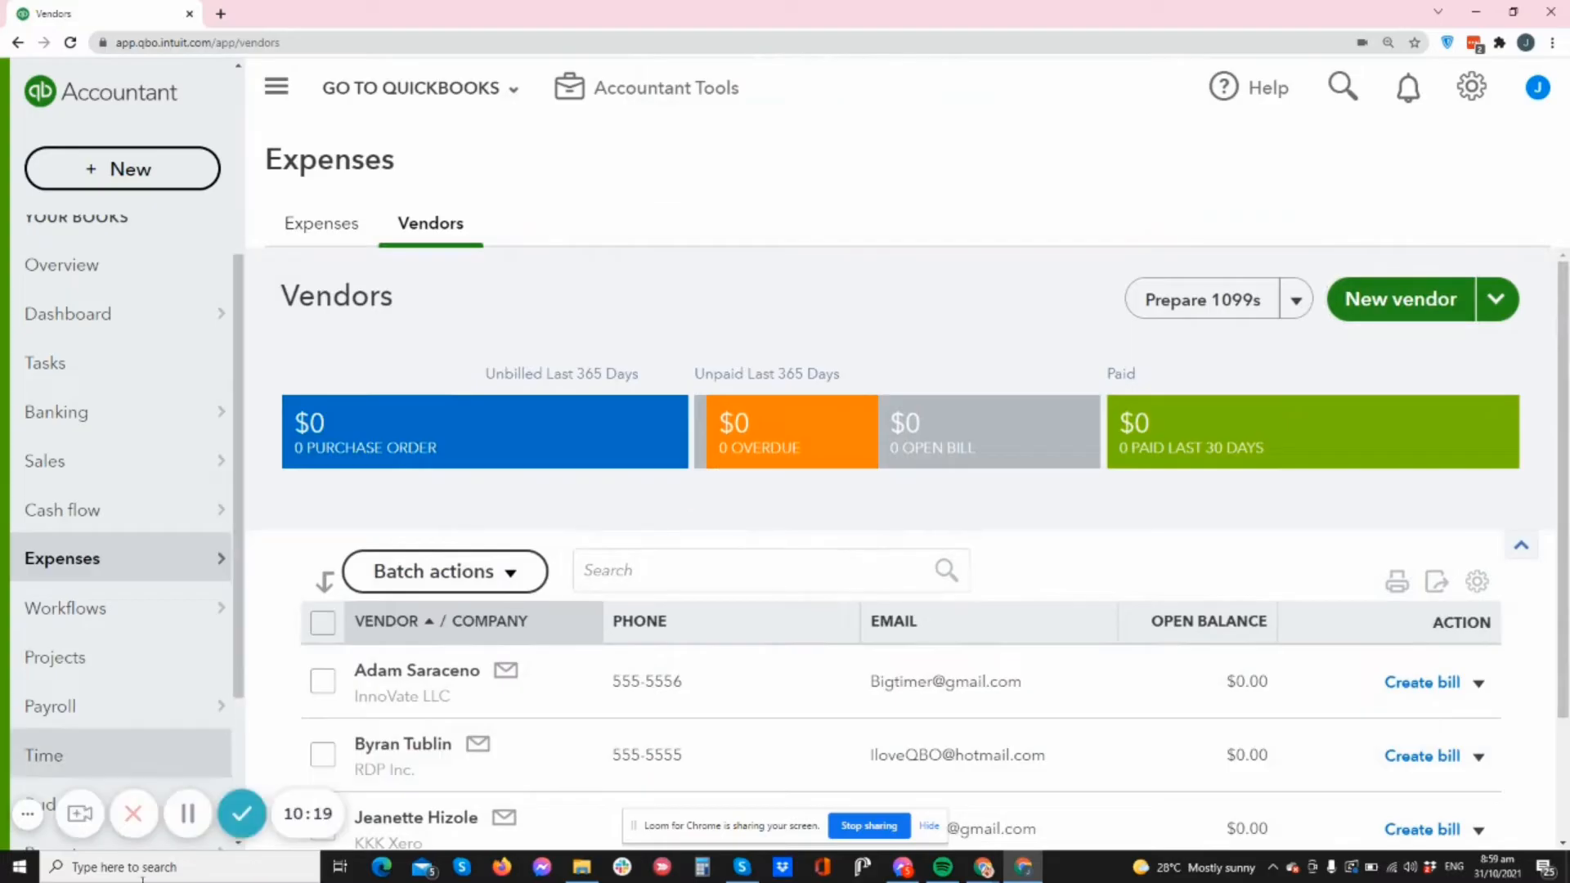
pyautogui.click(321, 223)
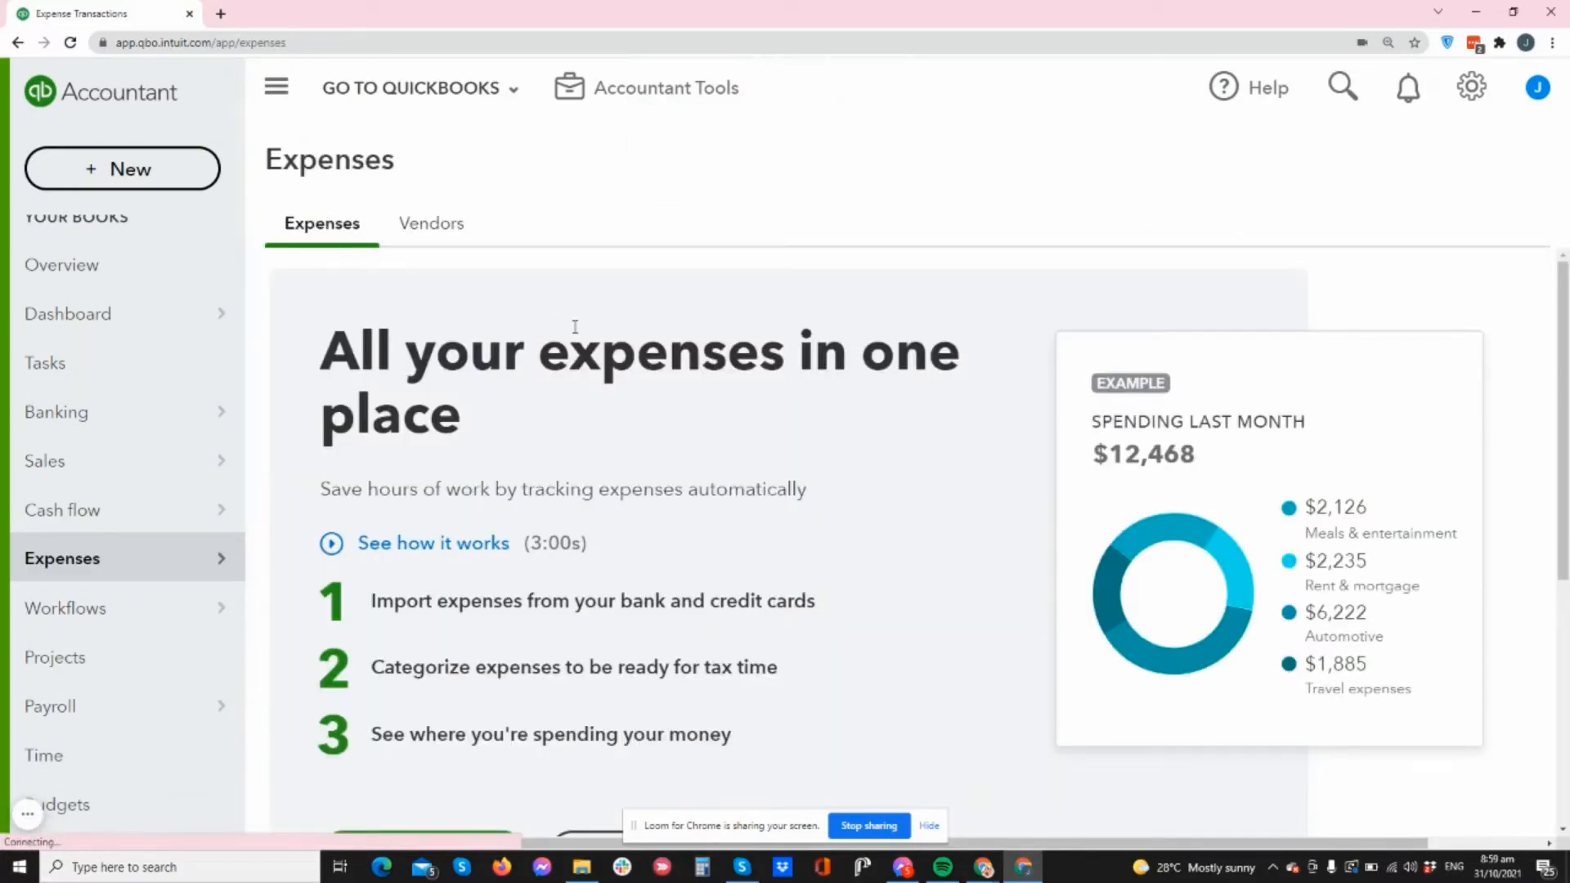
pyautogui.scroll(-4, 575, 327)
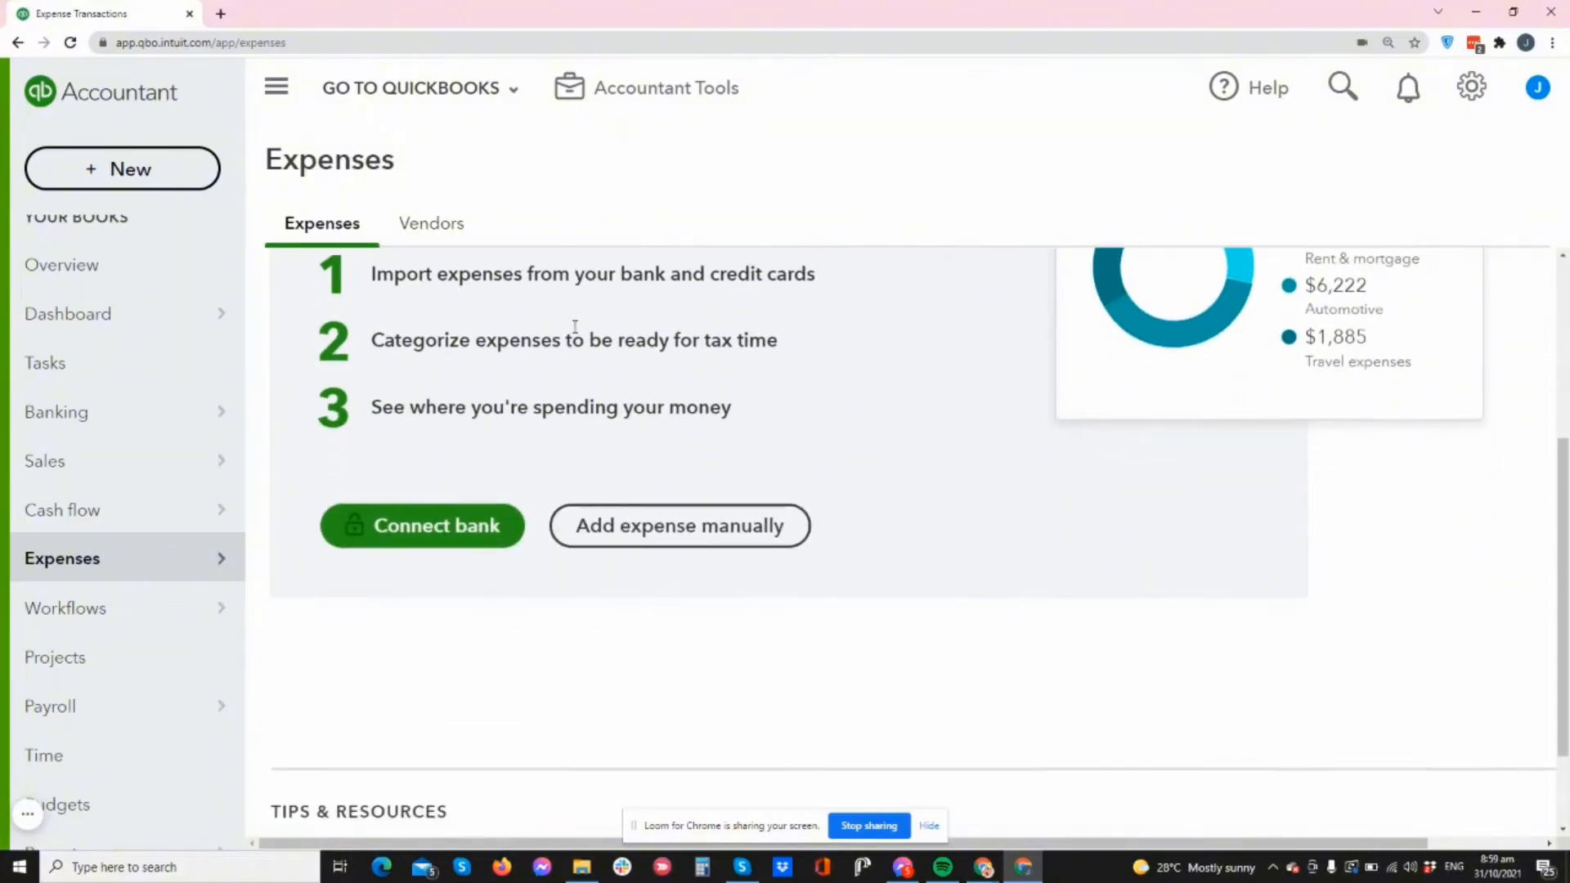
pyautogui.scroll(4, 767, 451)
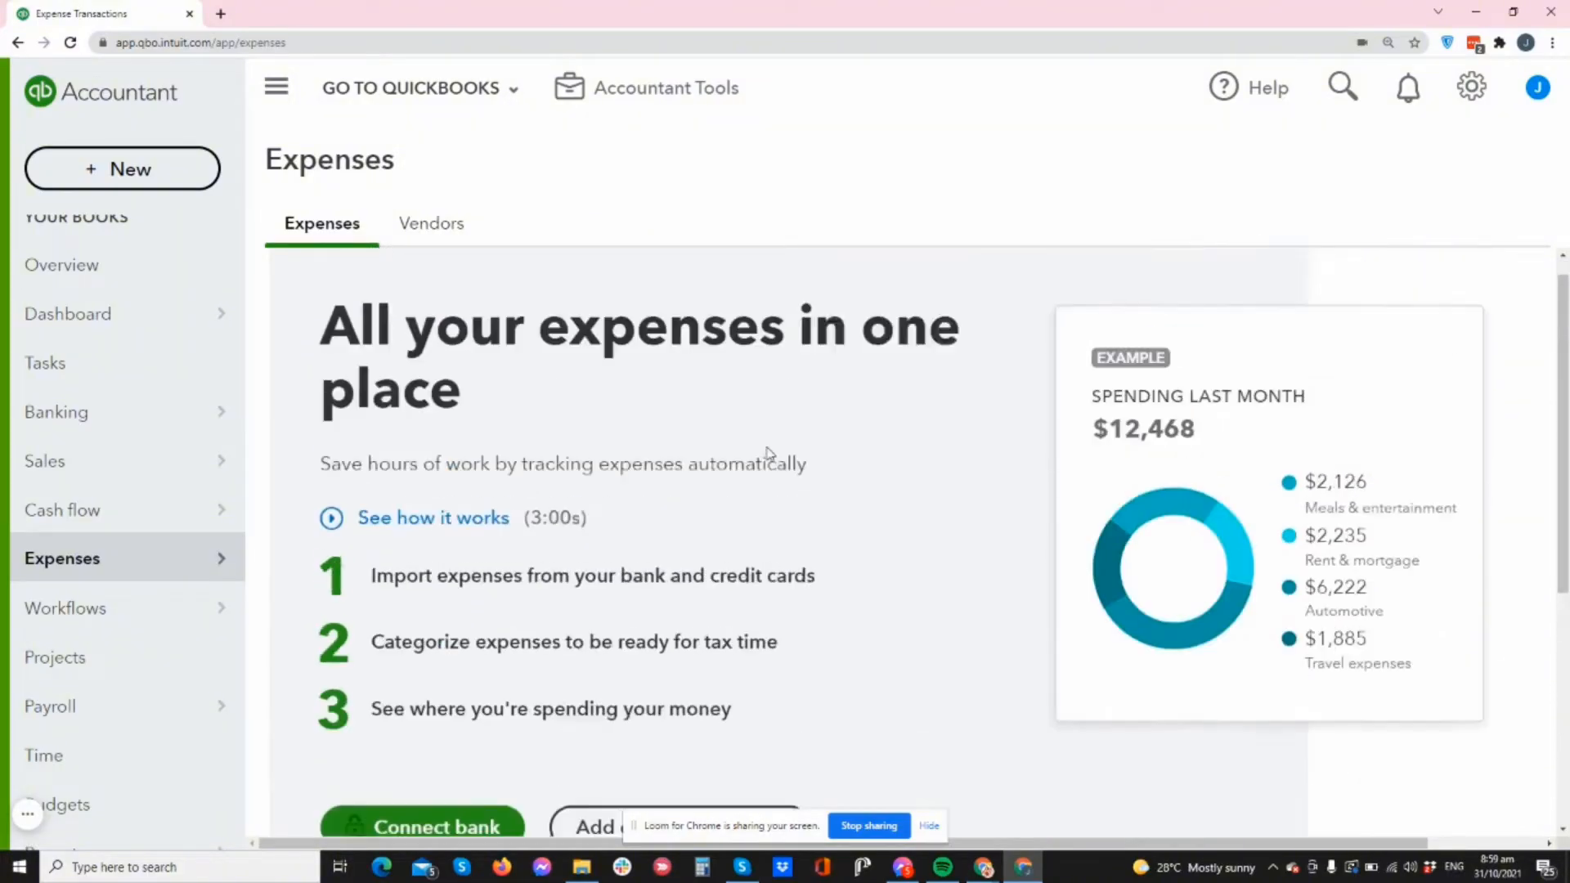
pyautogui.scroll(-5, 767, 452)
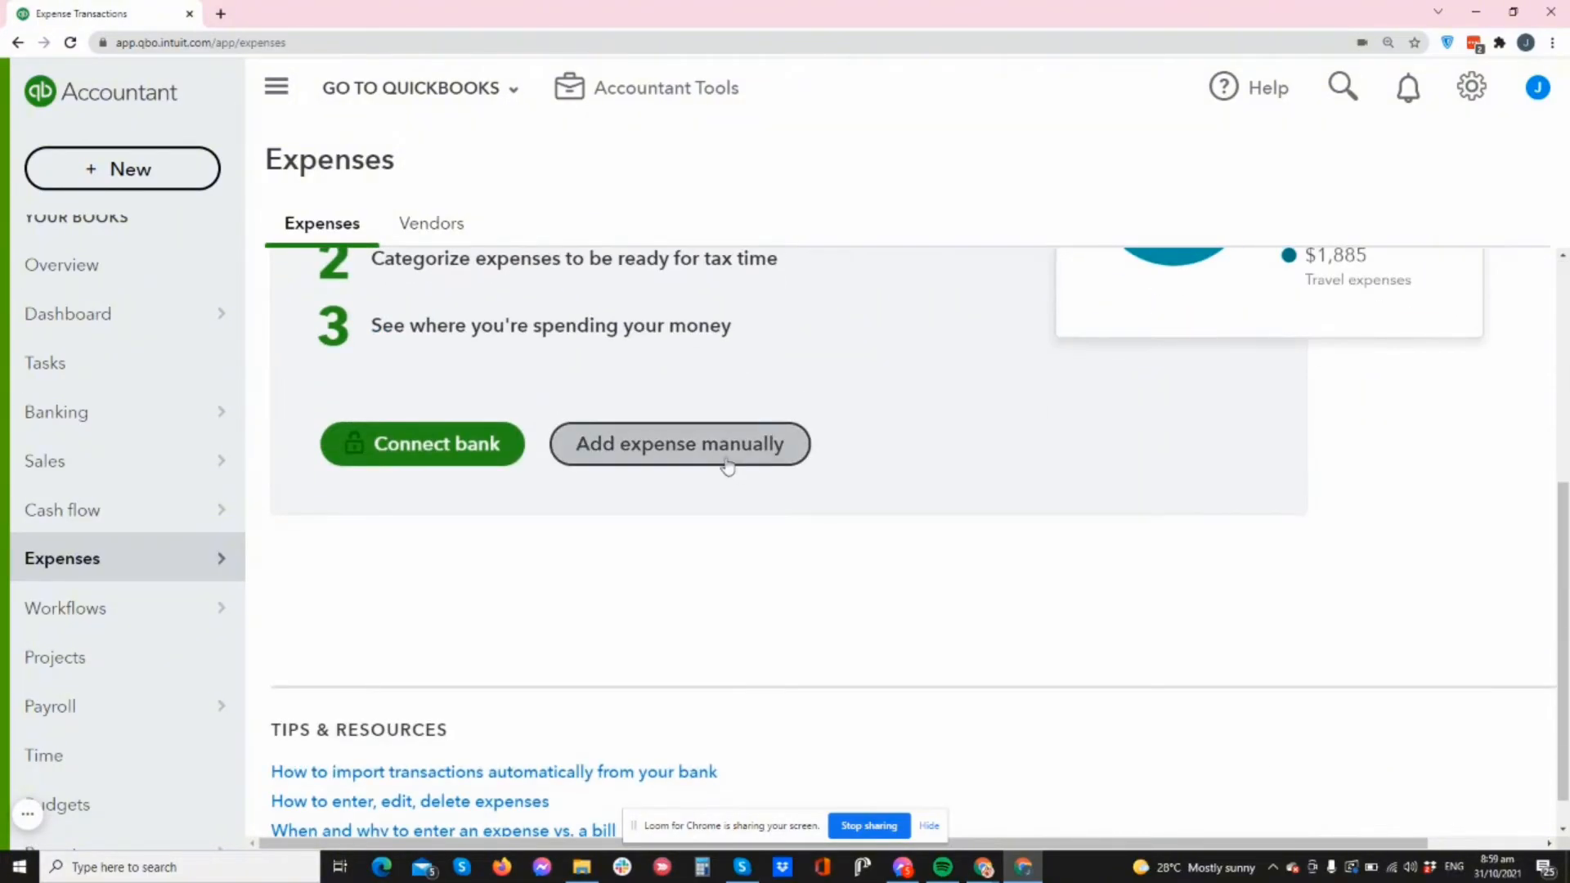
pyautogui.scroll(5, 637, 438)
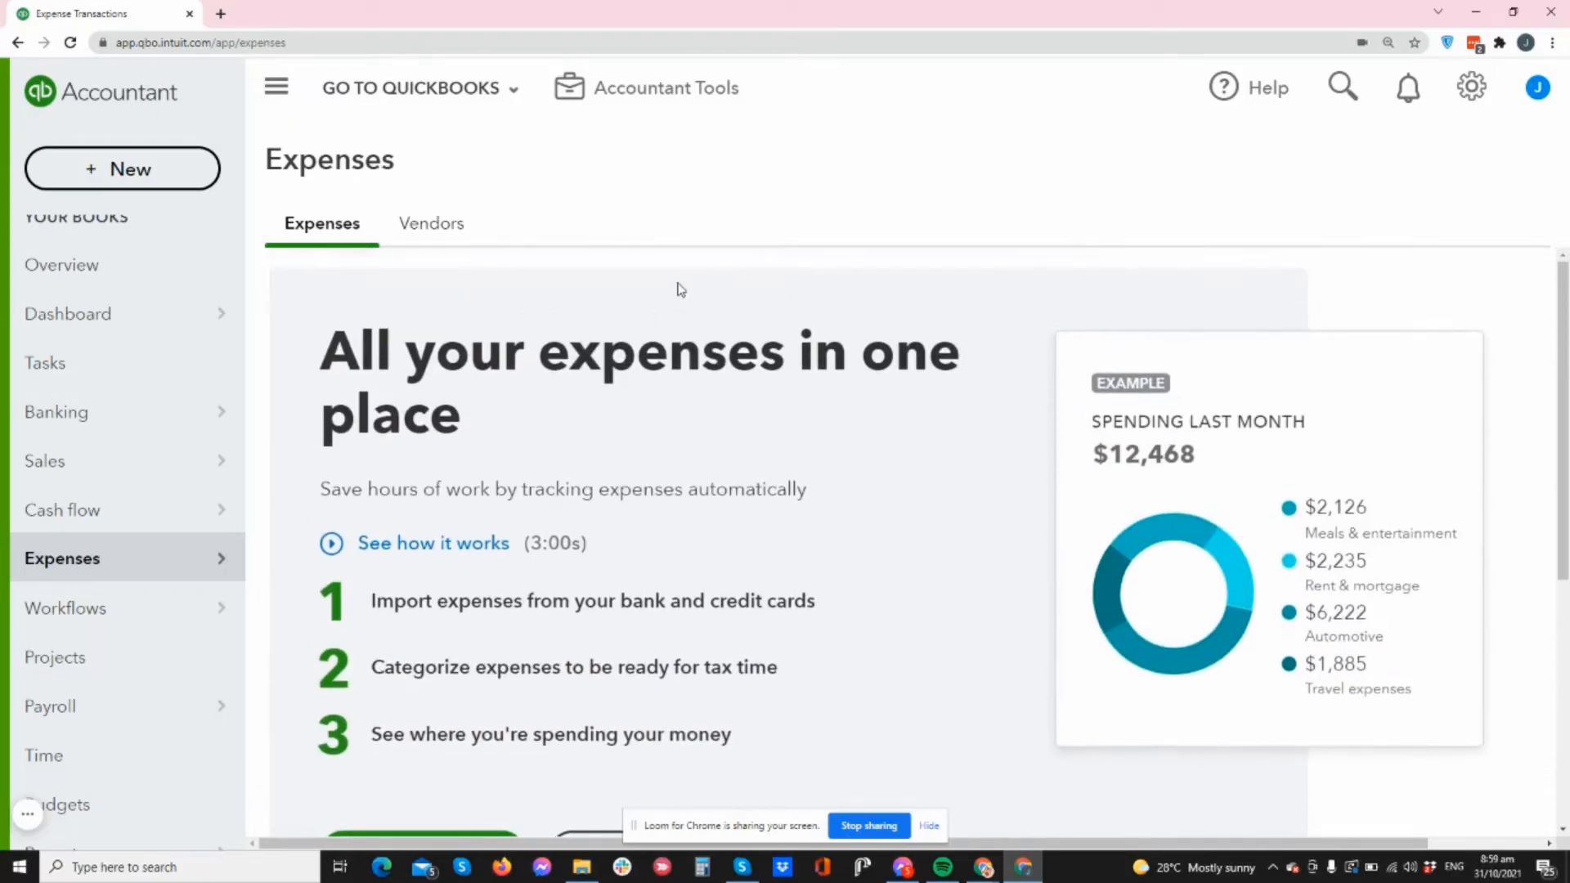
pyautogui.scroll(-5, 847, 456)
pyautogui.scroll(3, 834, 461)
pyautogui.scroll(-2, 635, 439)
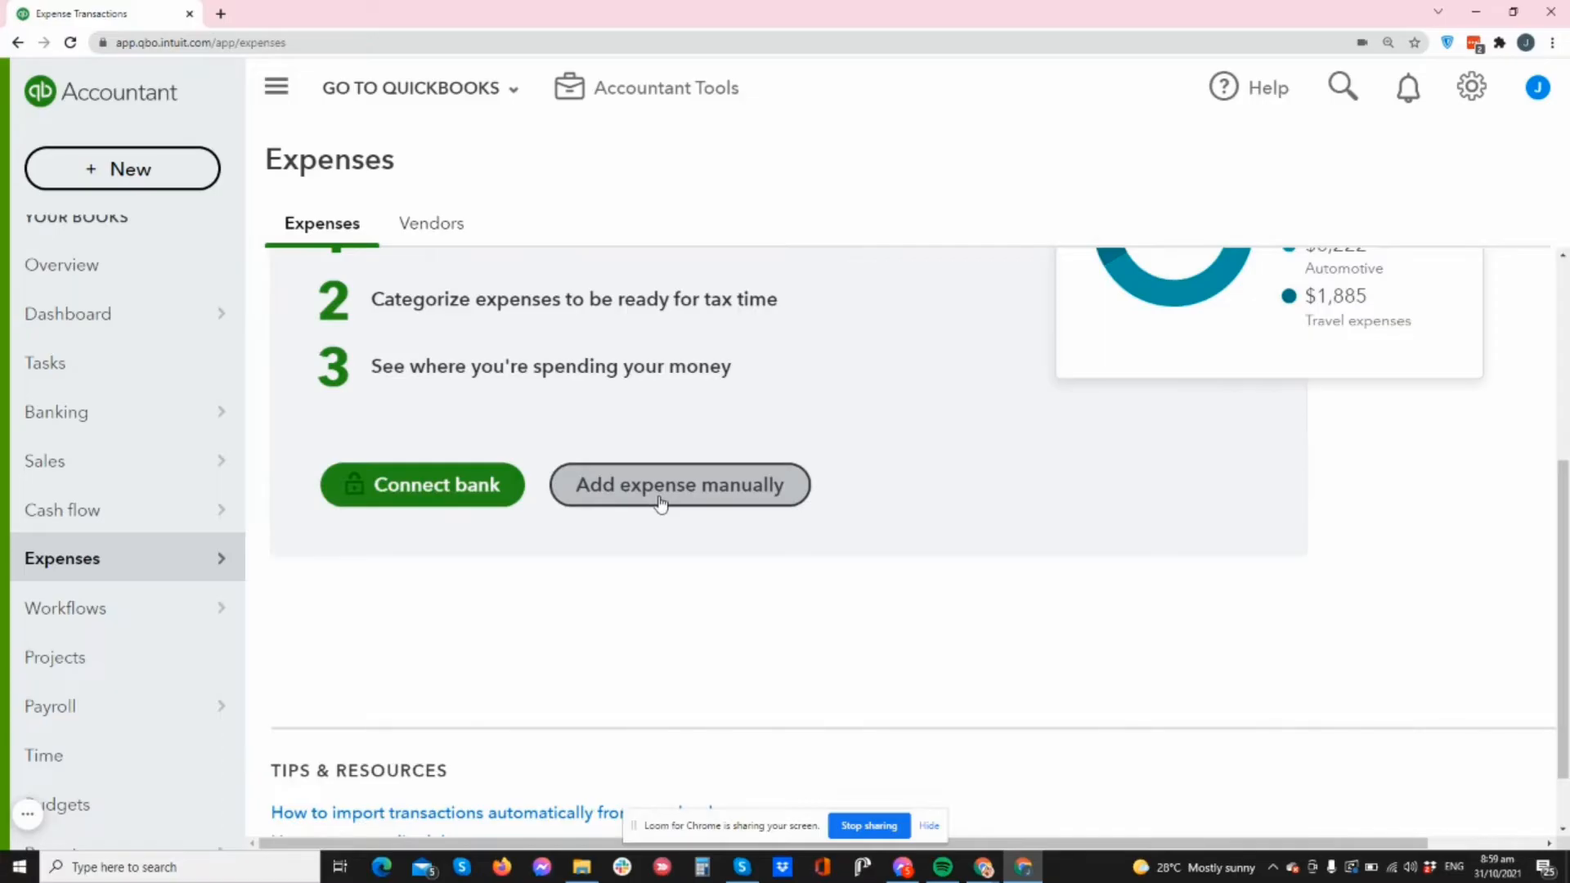
pyautogui.click(702, 506)
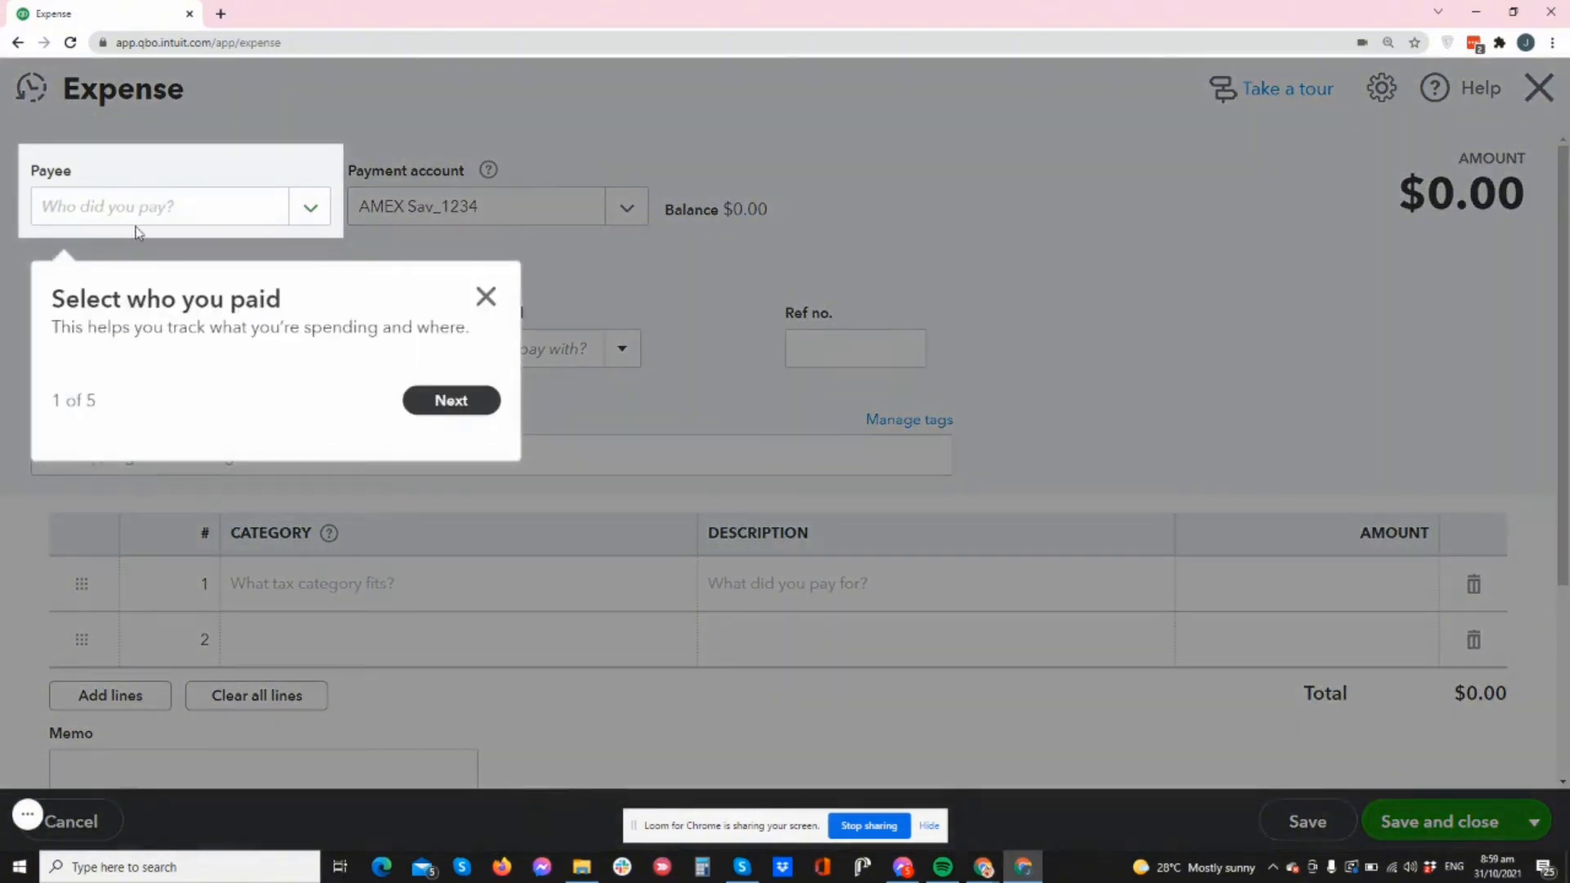
# - Dismiss the tour, pick the new vendor as payee, and keep AMEX Sav_1234 as payment account
pyautogui.click(486, 296)
pyautogui.click(311, 209)
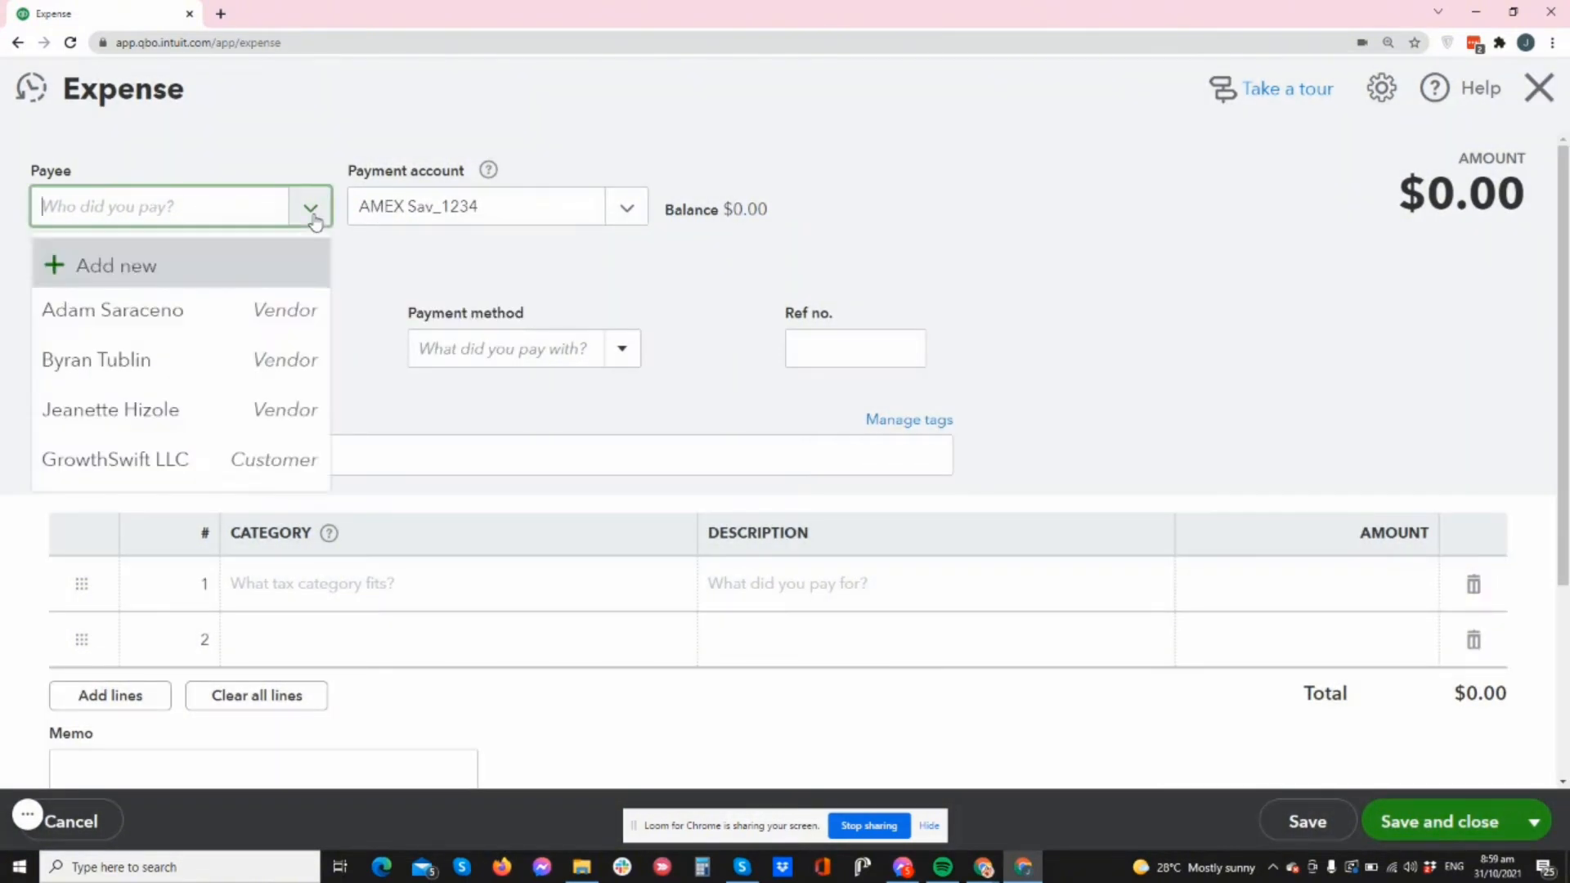
pyautogui.click(193, 410)
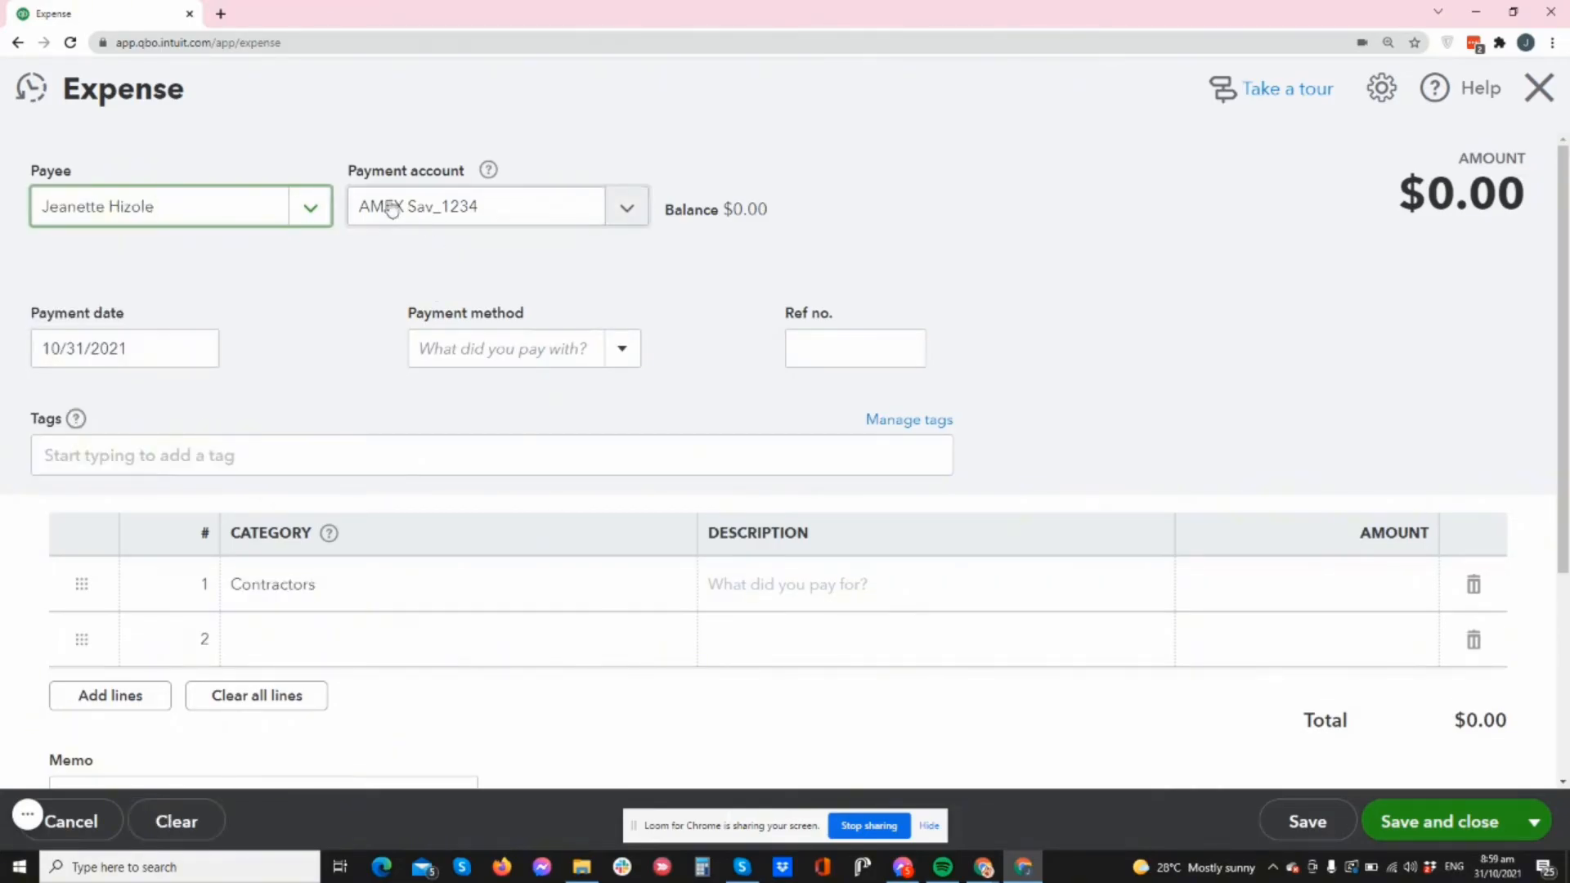
pyautogui.click(625, 217)
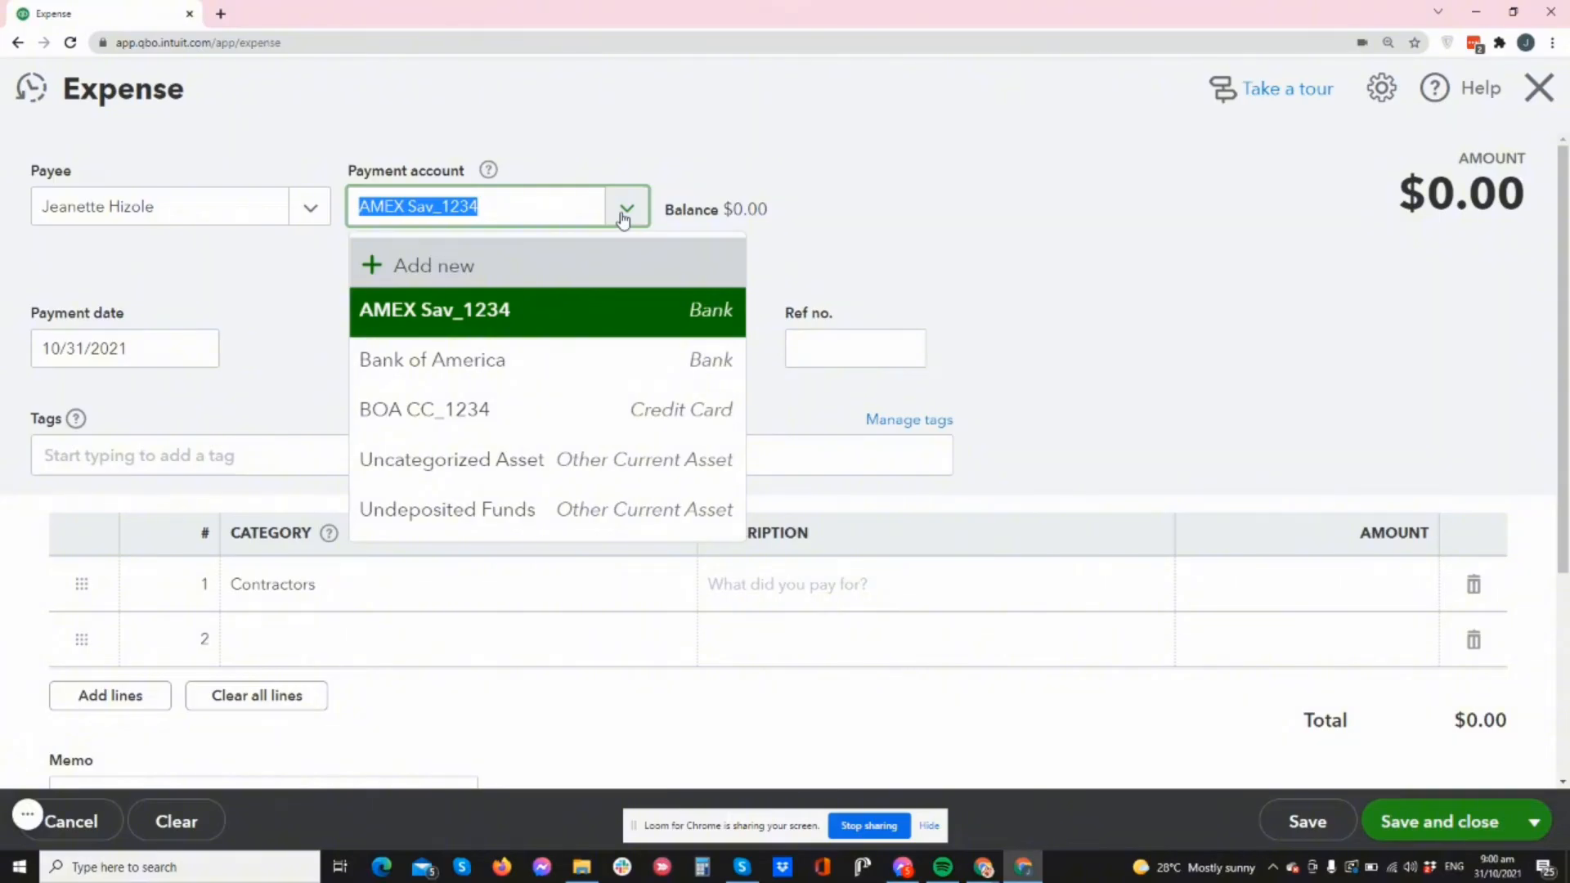
pyautogui.click(463, 321)
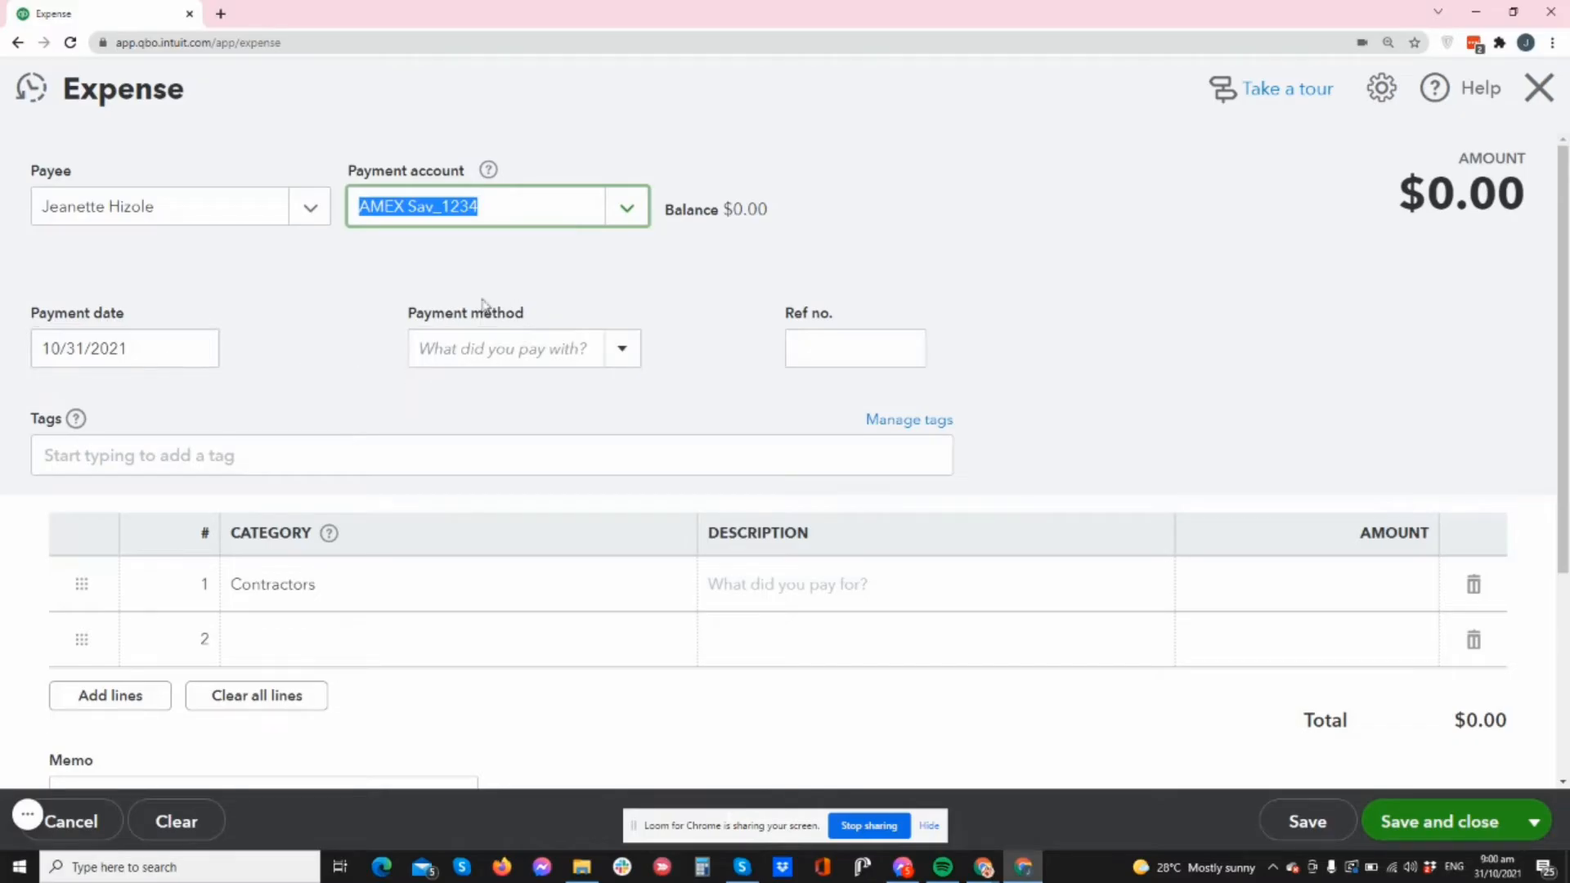
# - Set the payment method to Check, then close the expense form without saving
pyautogui.click(620, 350)
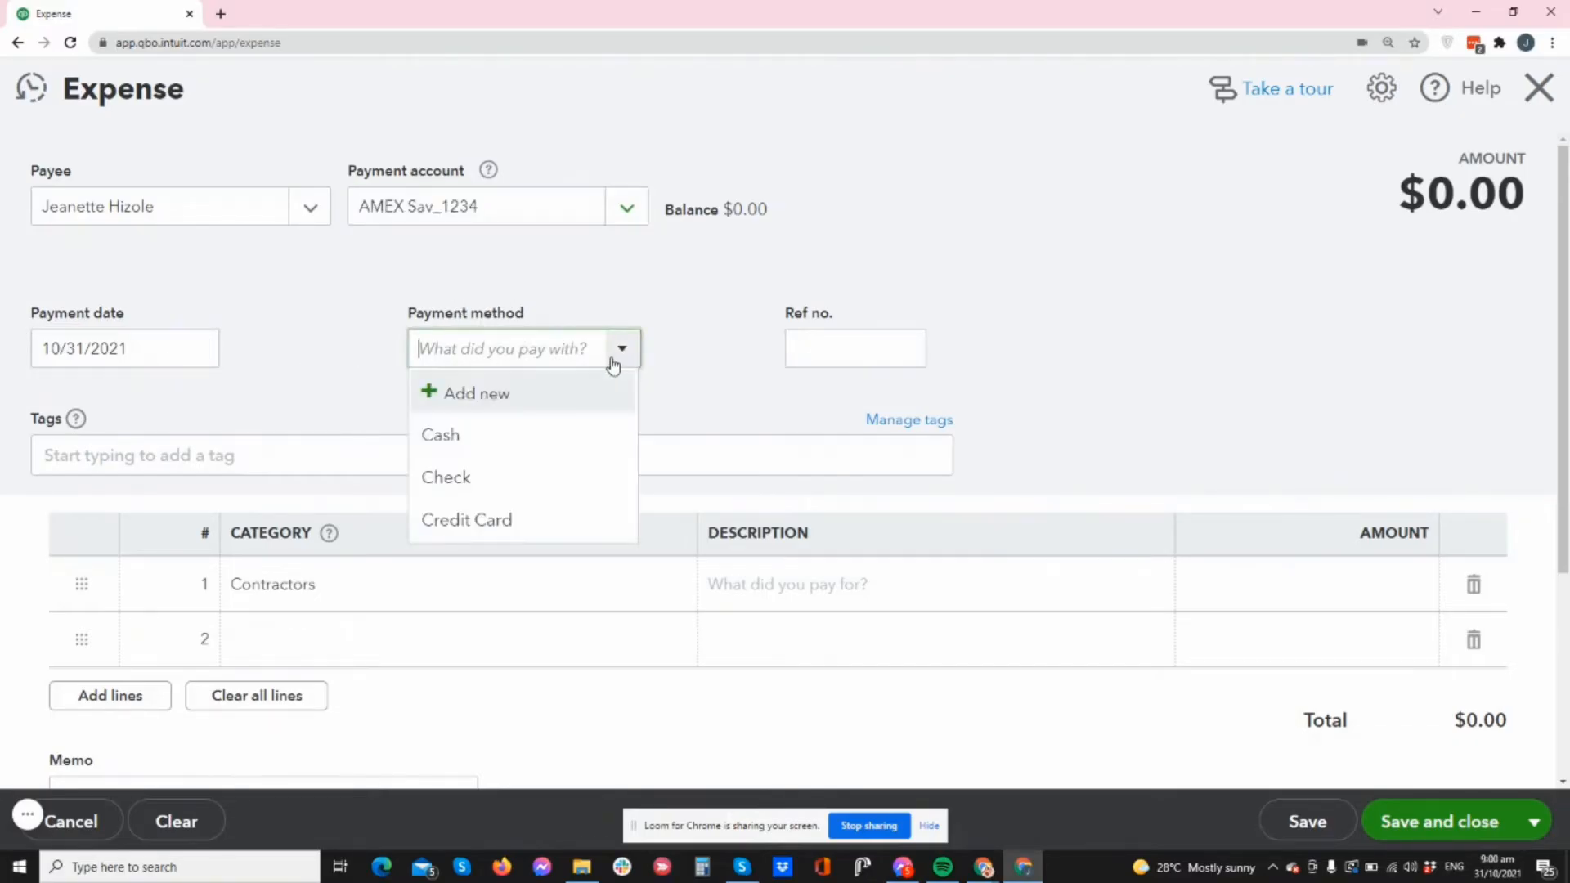
pyautogui.click(500, 480)
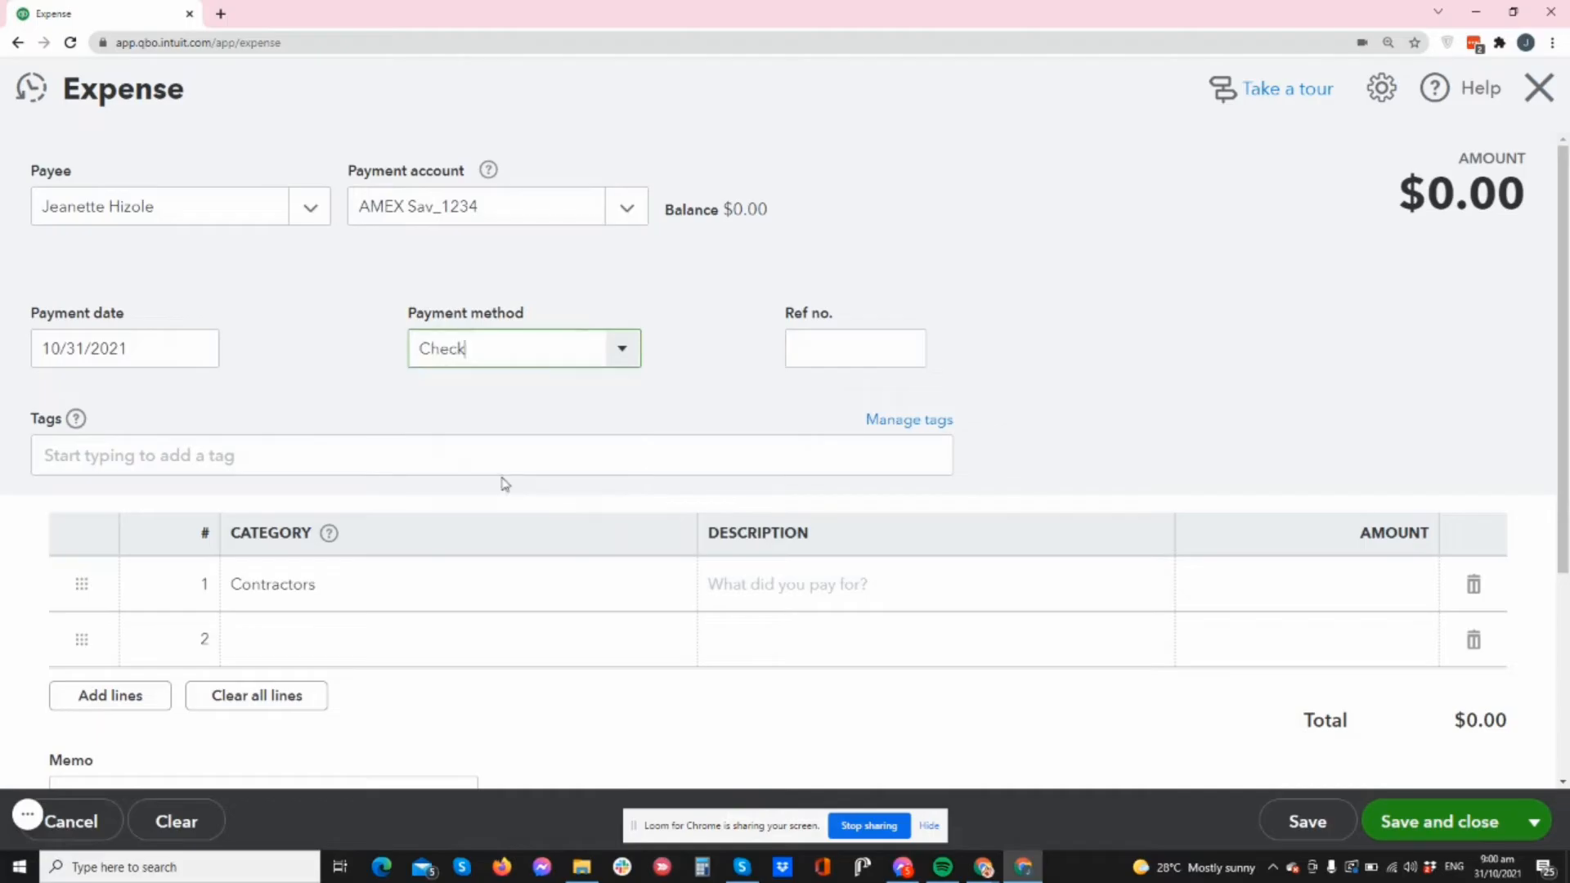
pyautogui.click(606, 352)
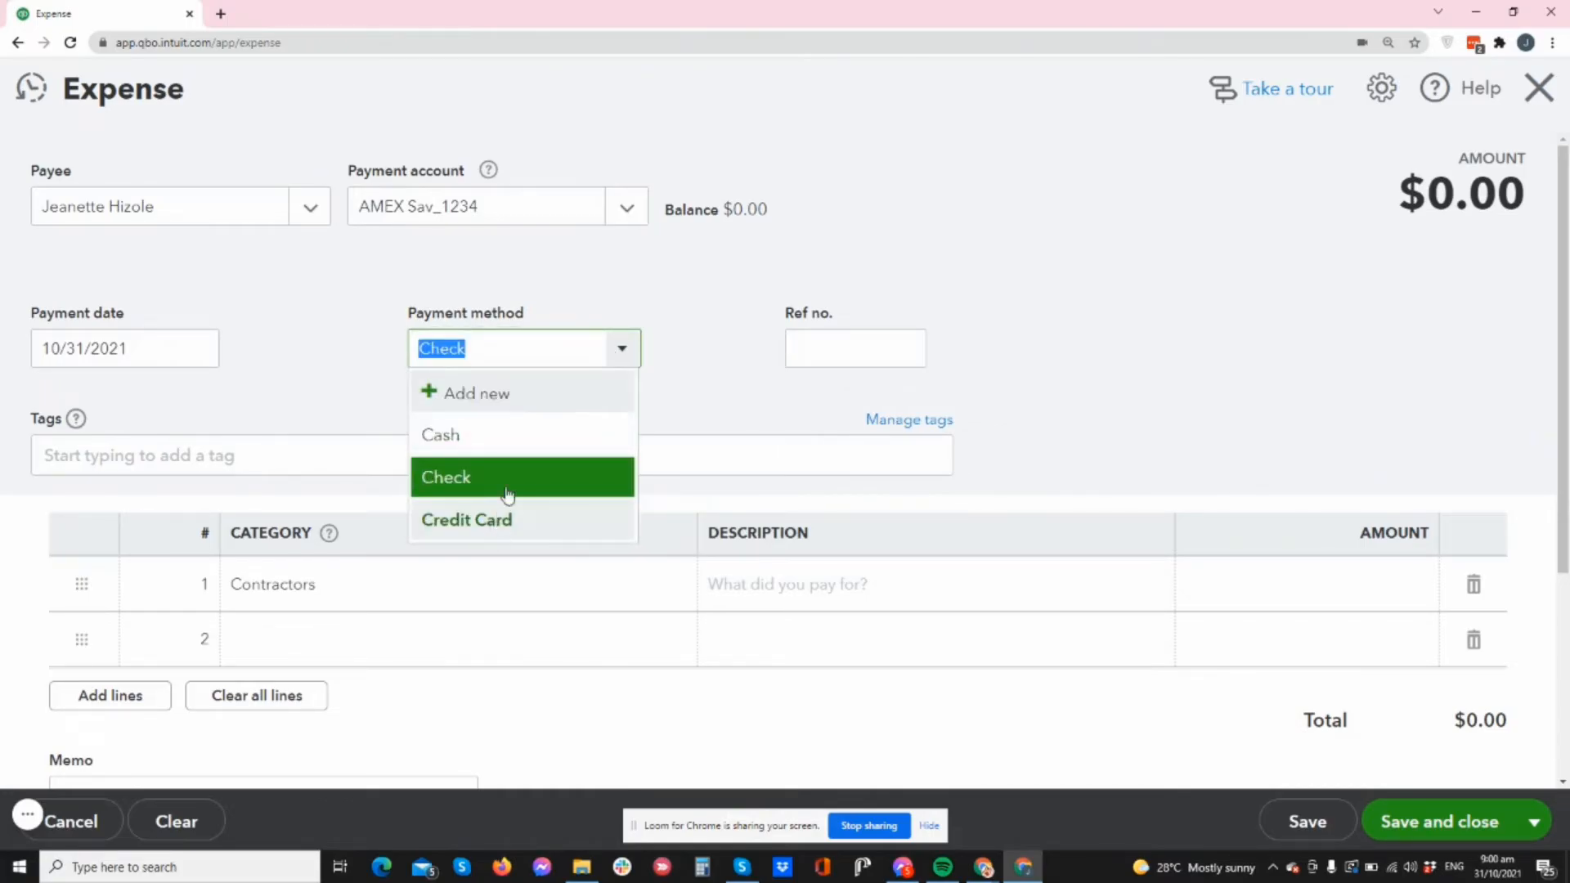
pyautogui.click(726, 373)
pyautogui.scroll(-2, 624, 374)
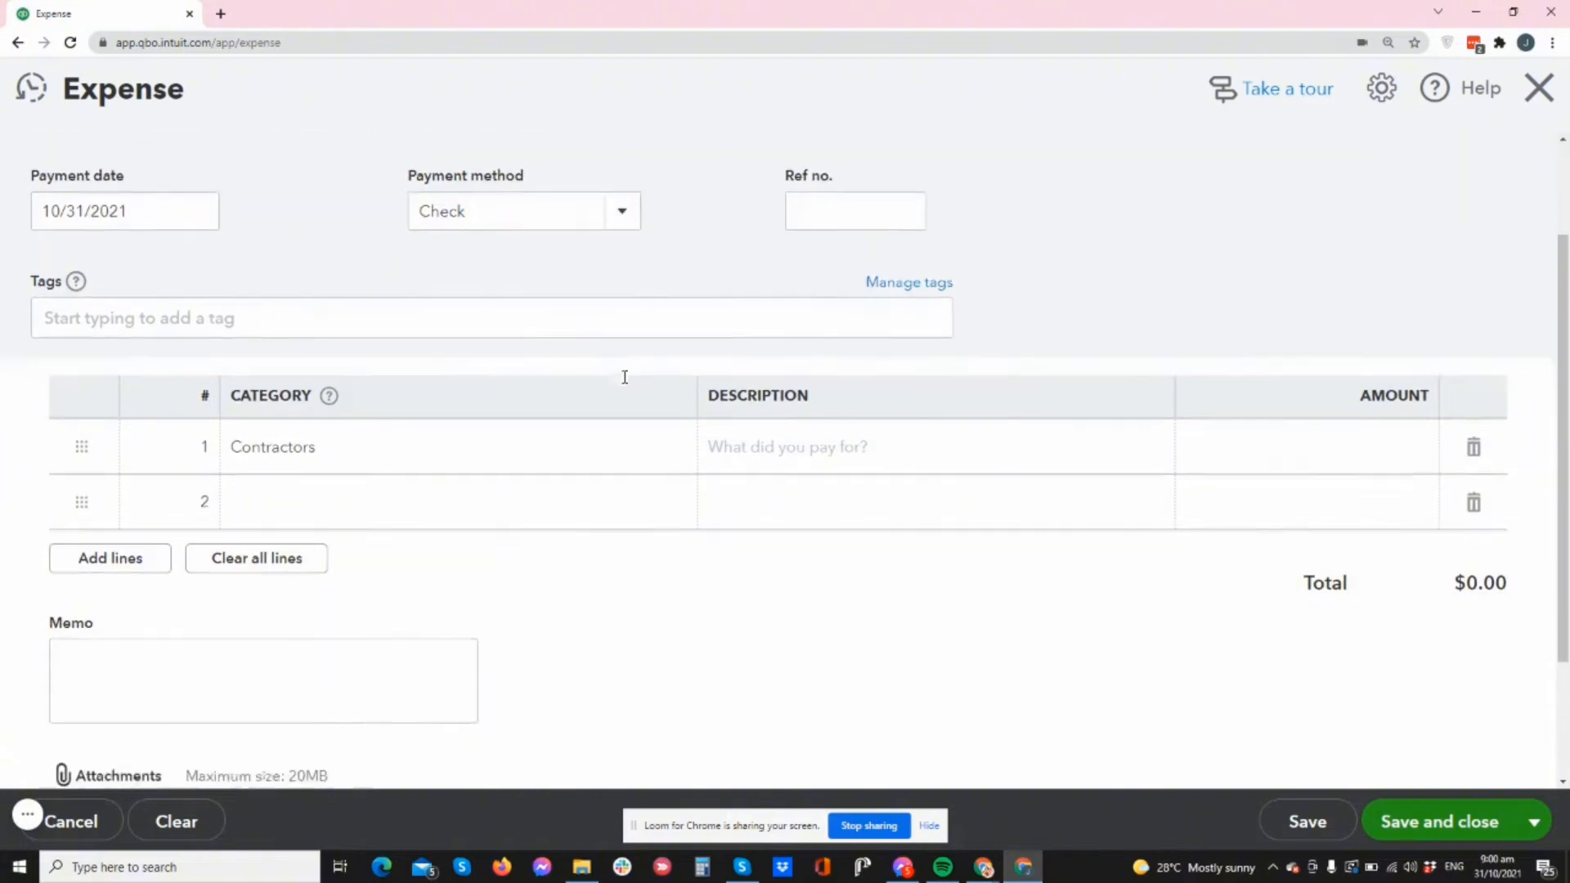
pyautogui.scroll(2, 491, 368)
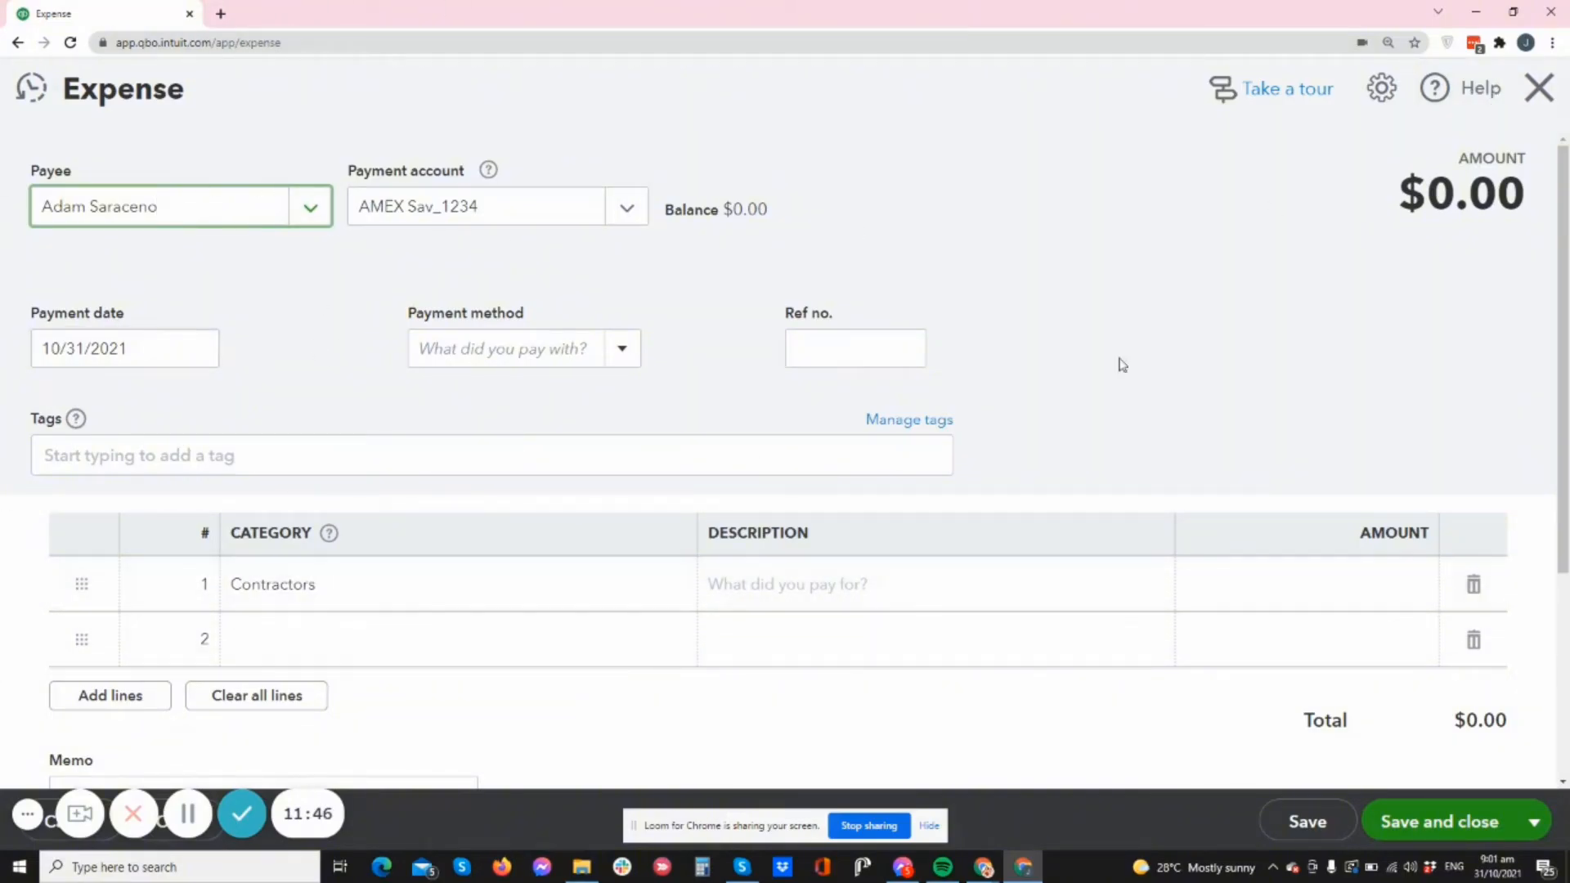
pyautogui.click(1538, 102)
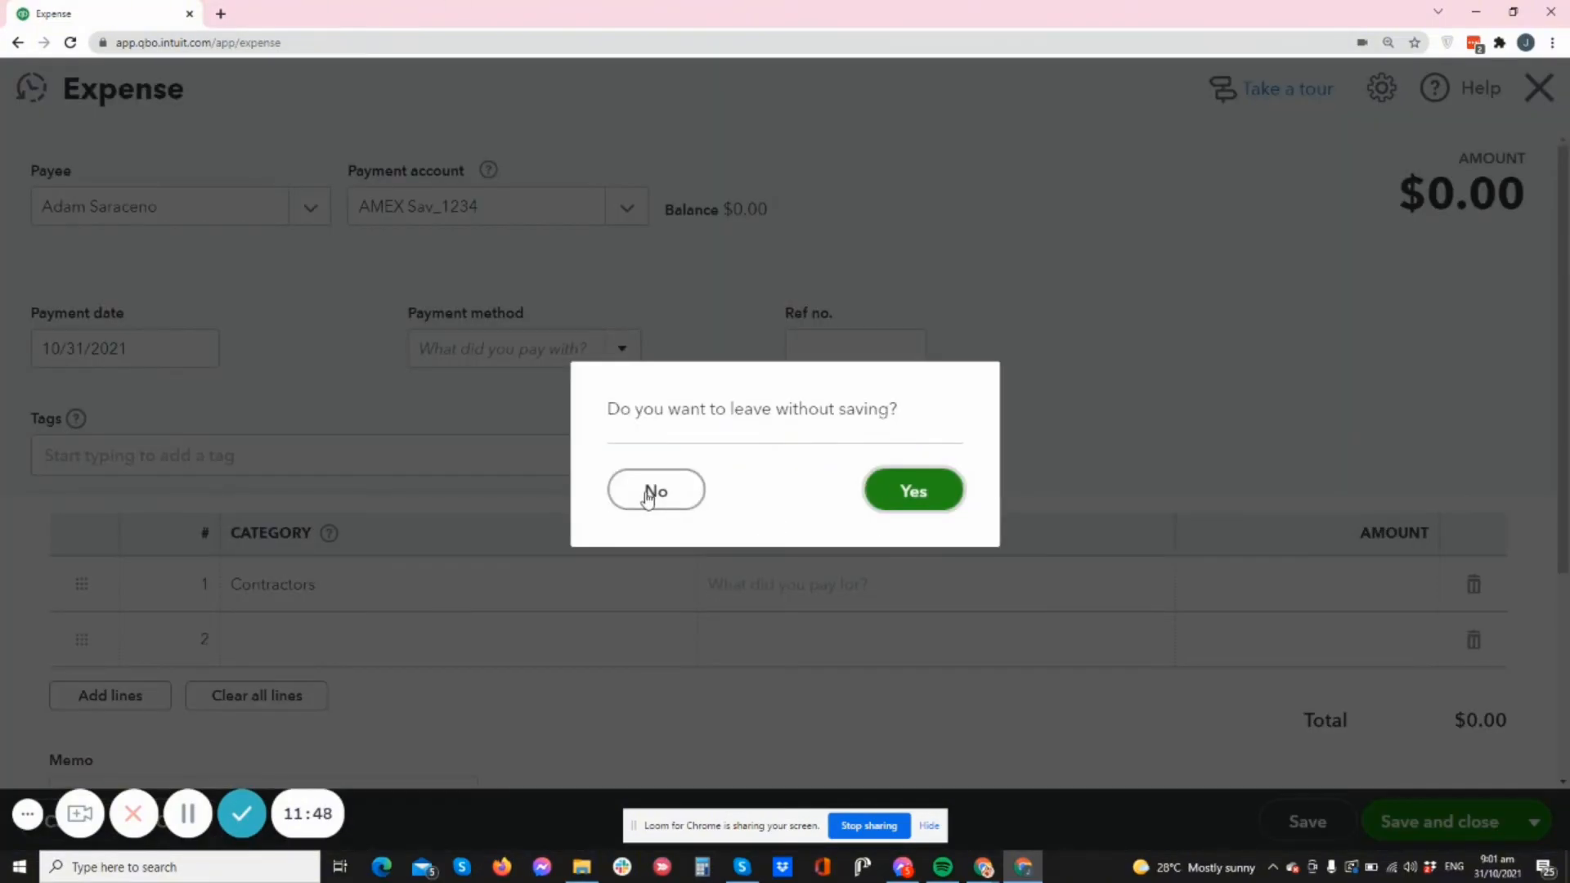
# - Discard the expense and save Insurance as the first vendor's default expense account
pyautogui.click(914, 493)
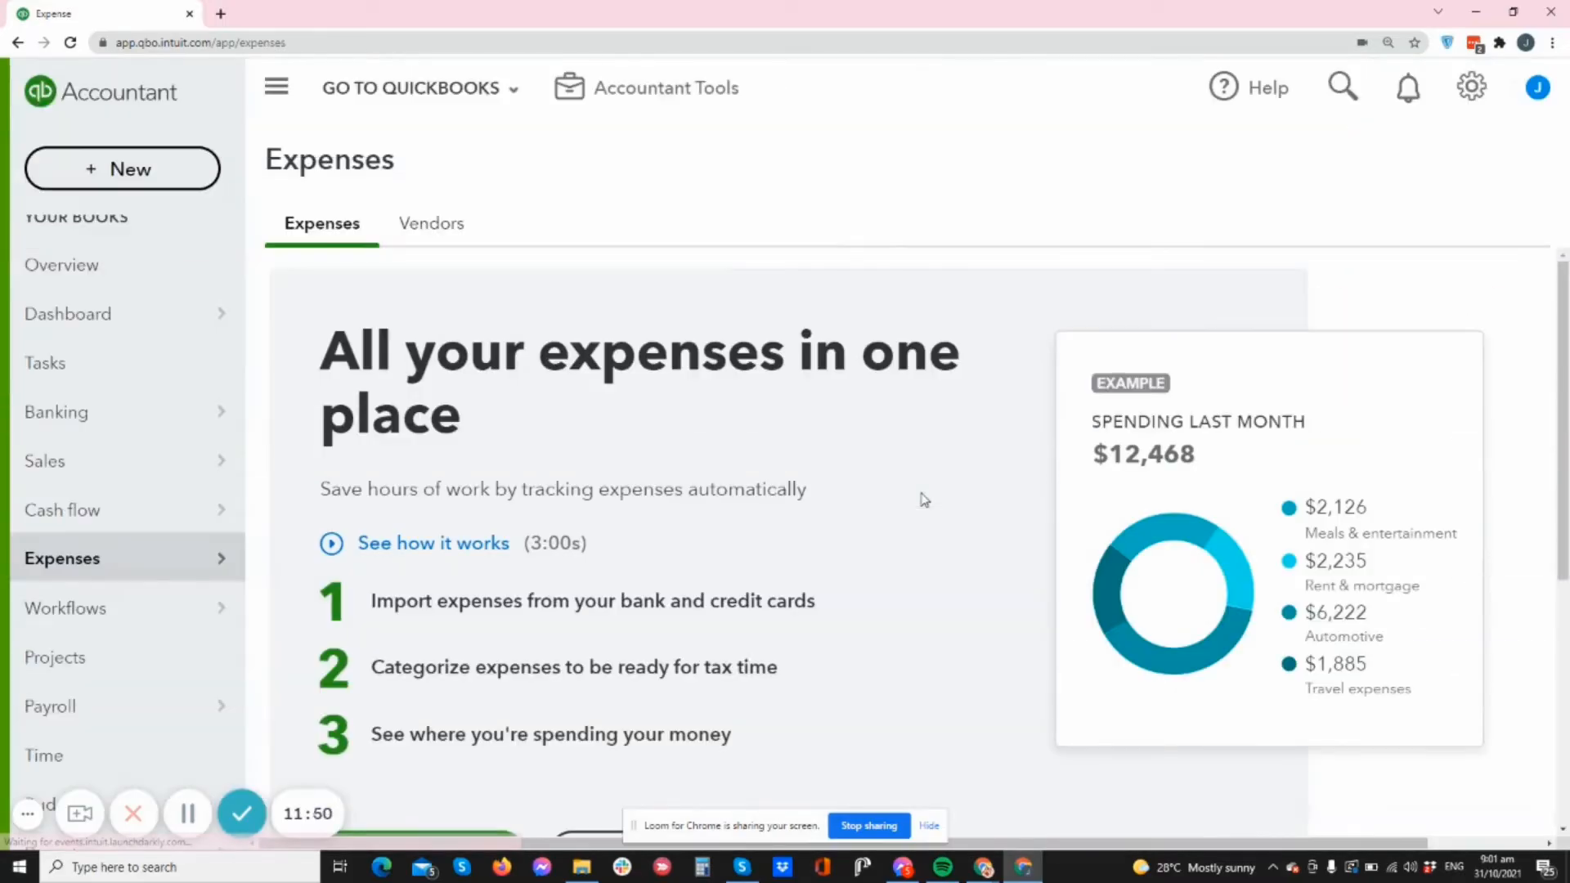
pyautogui.click(445, 232)
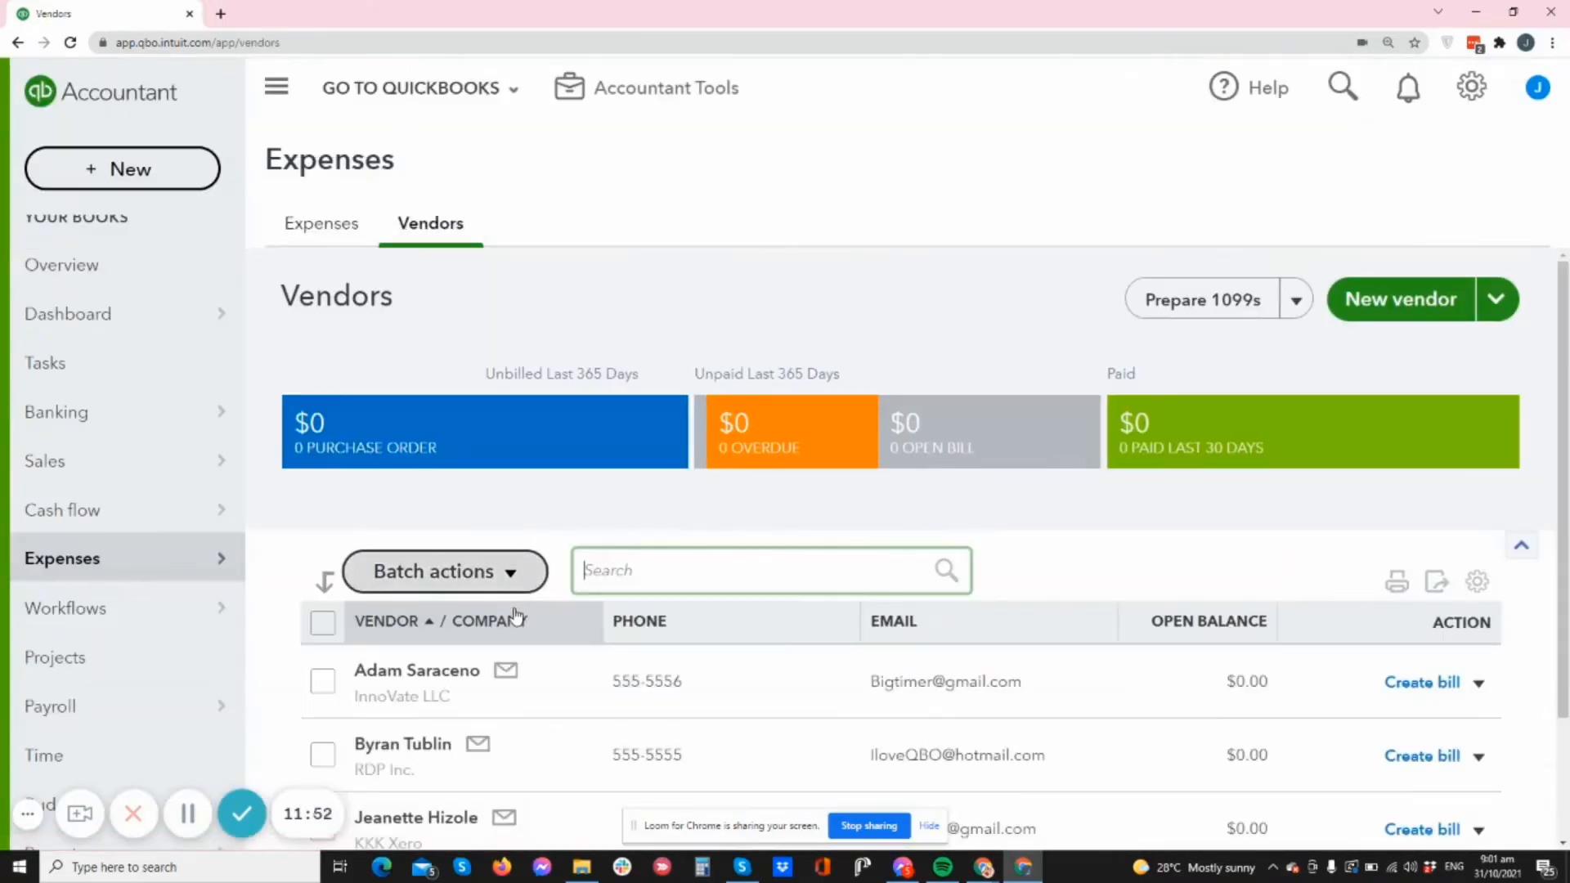
pyautogui.scroll(-1, 1307, 550)
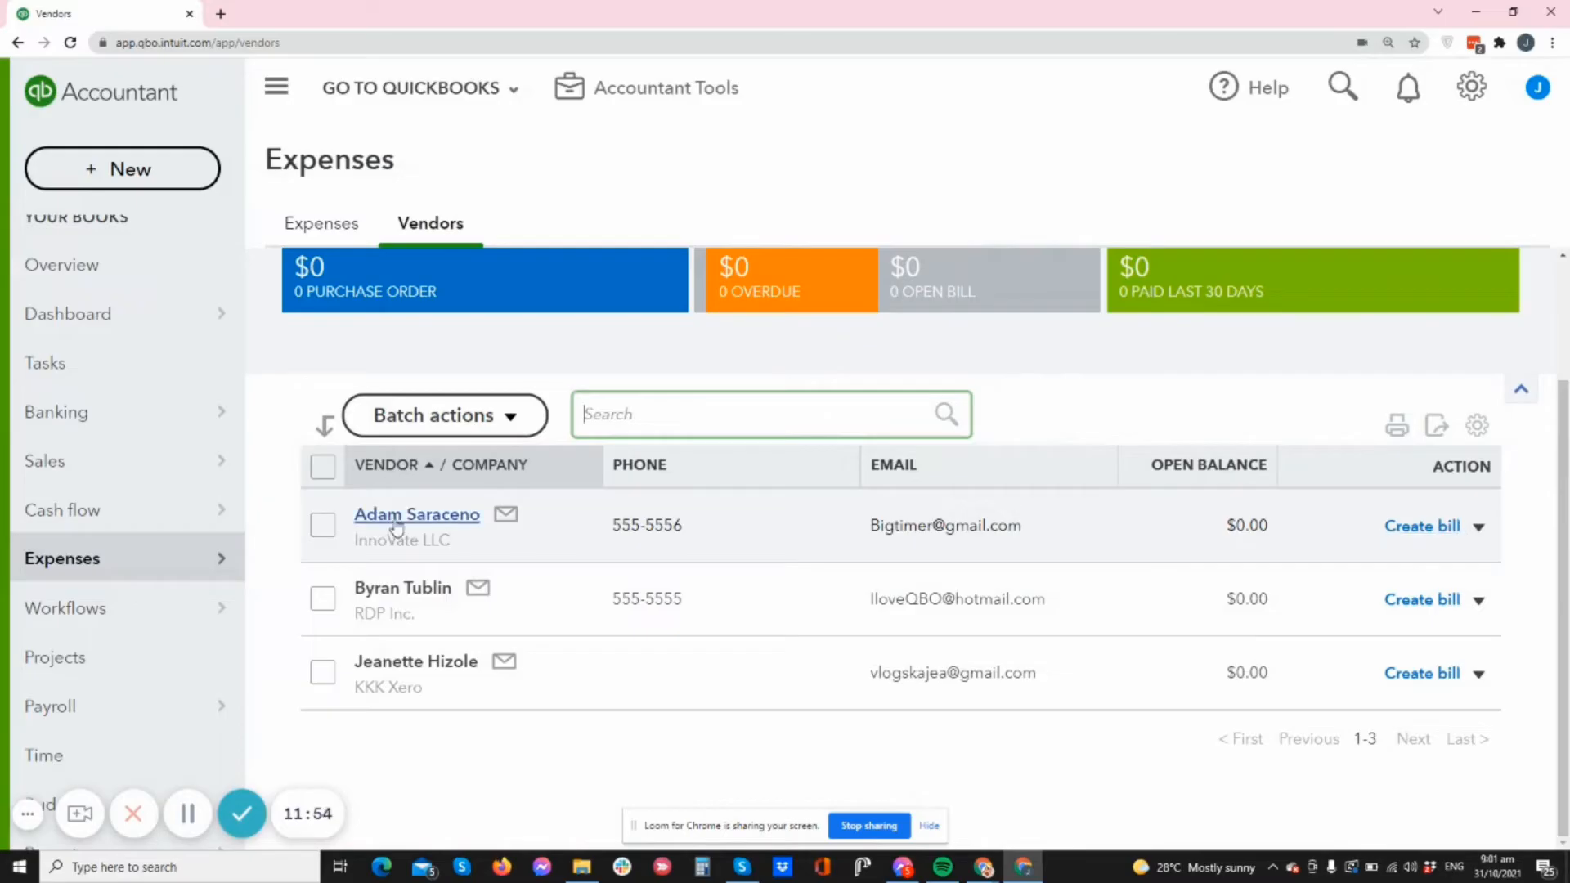
pyautogui.click(1479, 527)
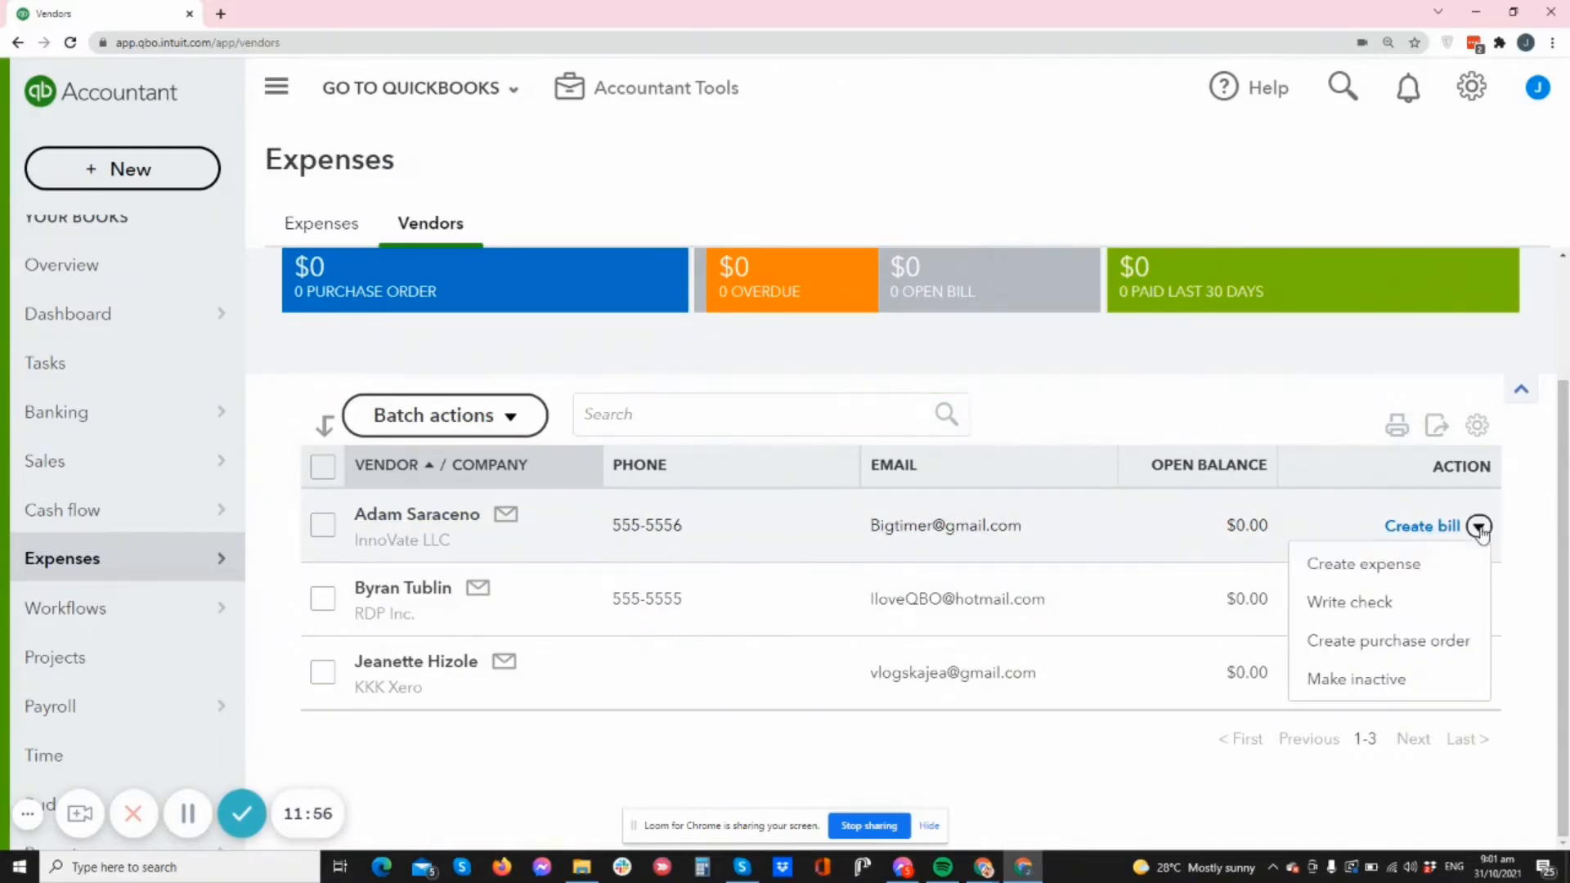
pyautogui.click(421, 516)
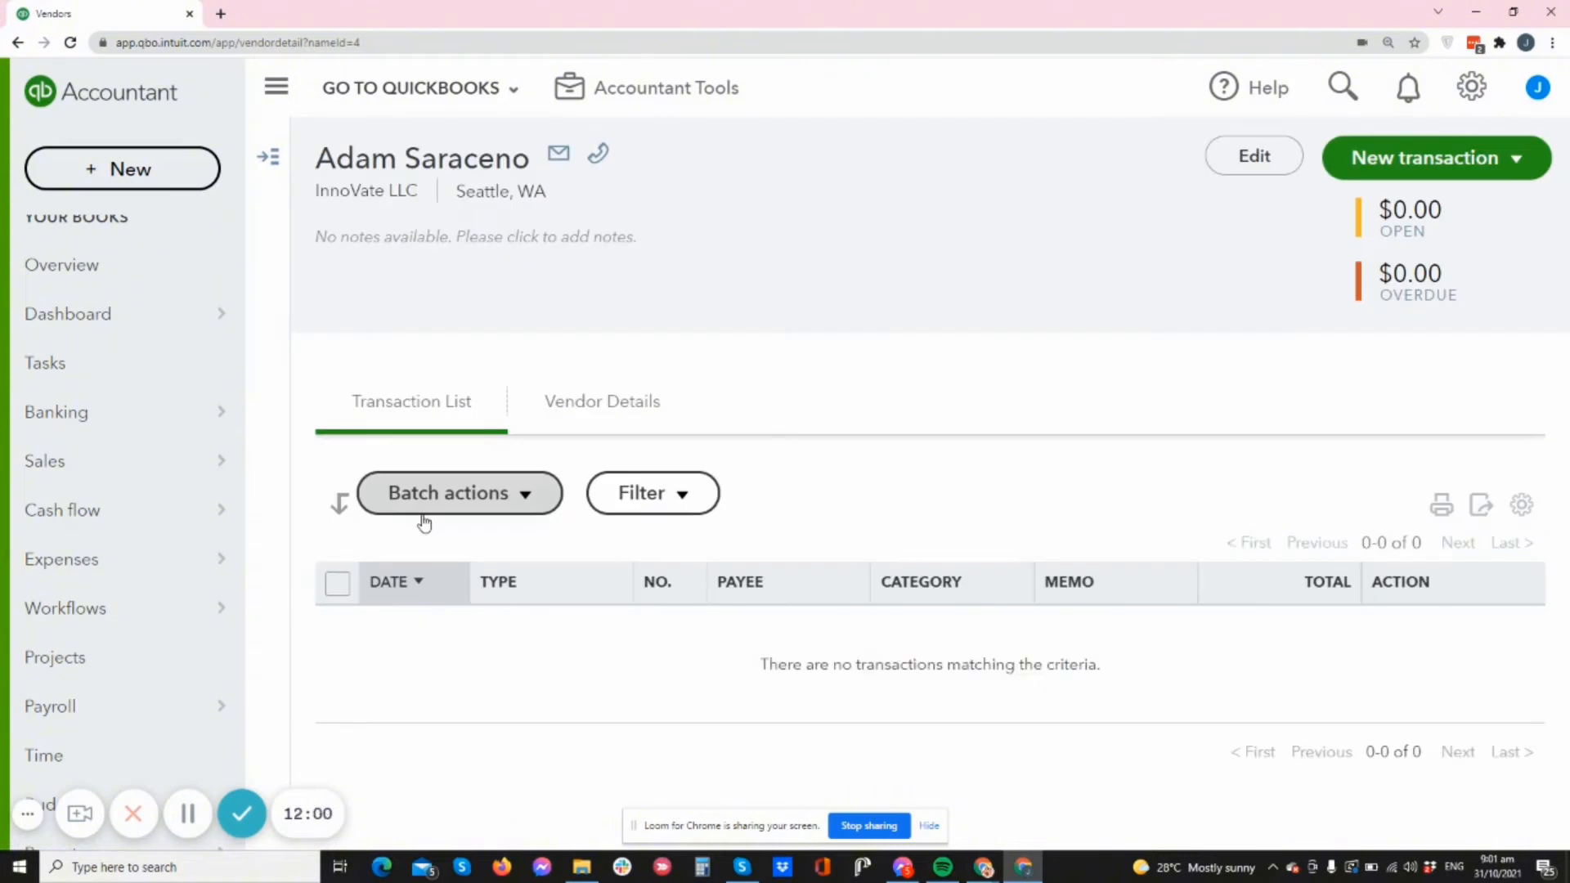
pyautogui.click(1242, 160)
pyautogui.click(885, 494)
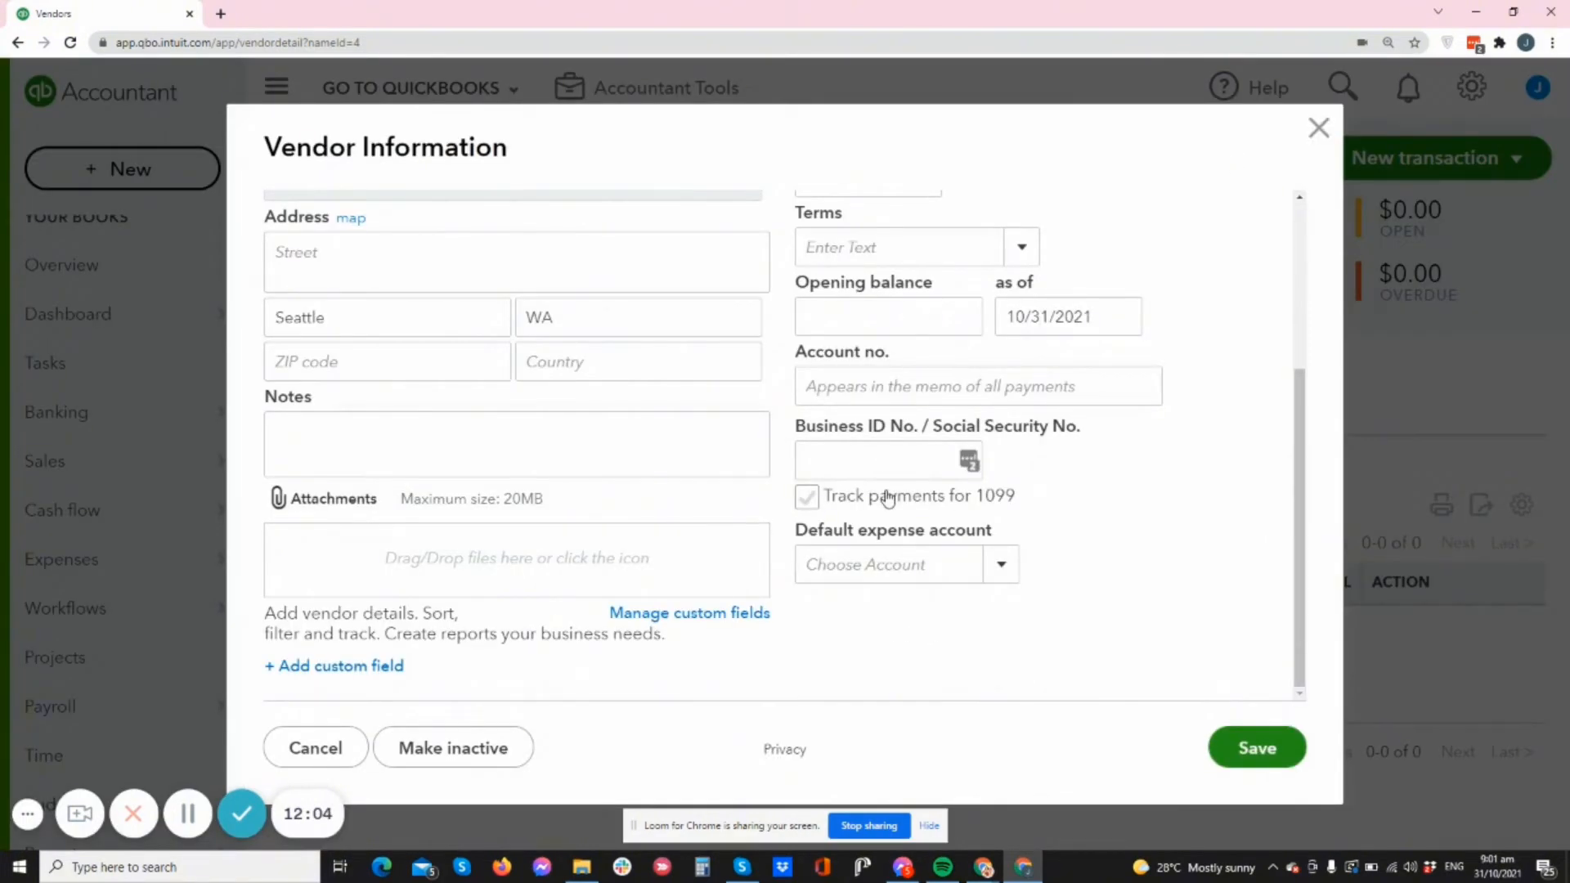
pyautogui.click(887, 498)
pyautogui.click(1000, 564)
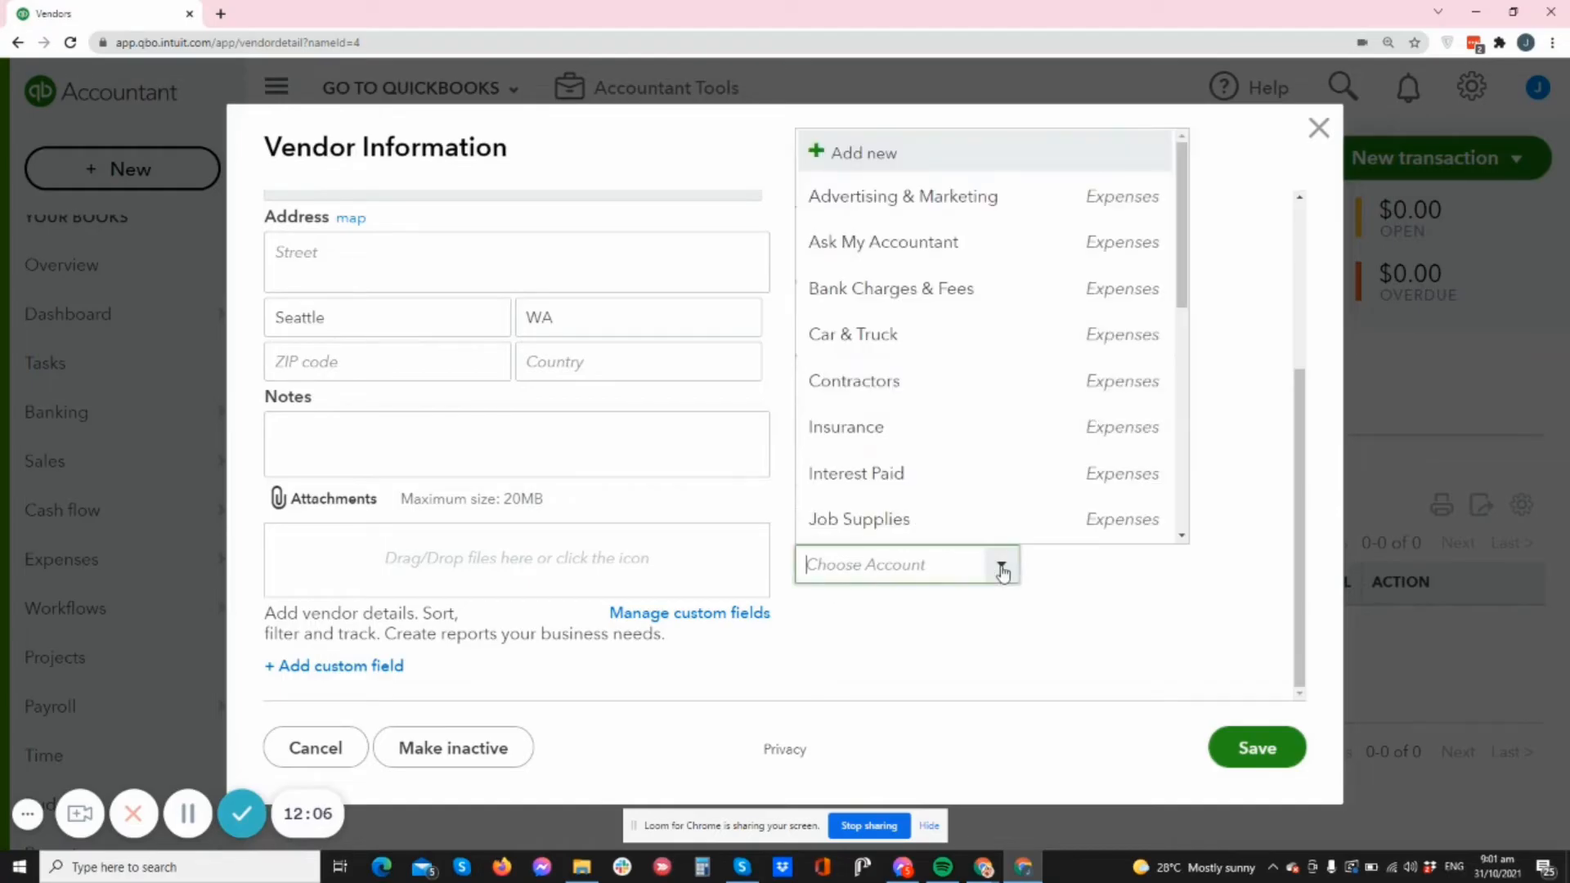
pyautogui.click(922, 429)
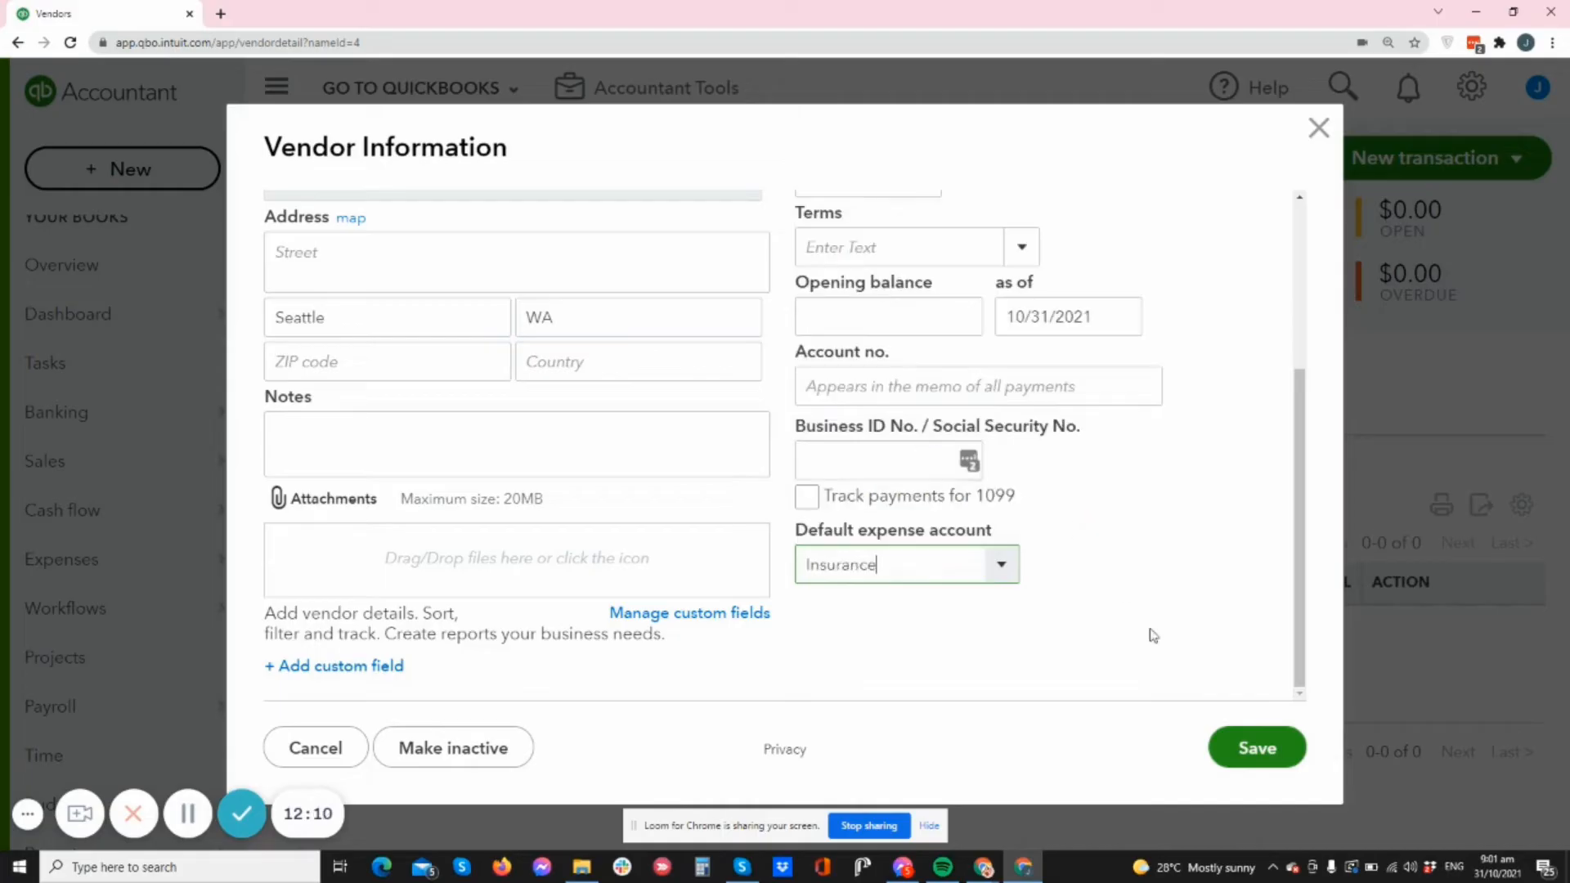
pyautogui.click(1254, 748)
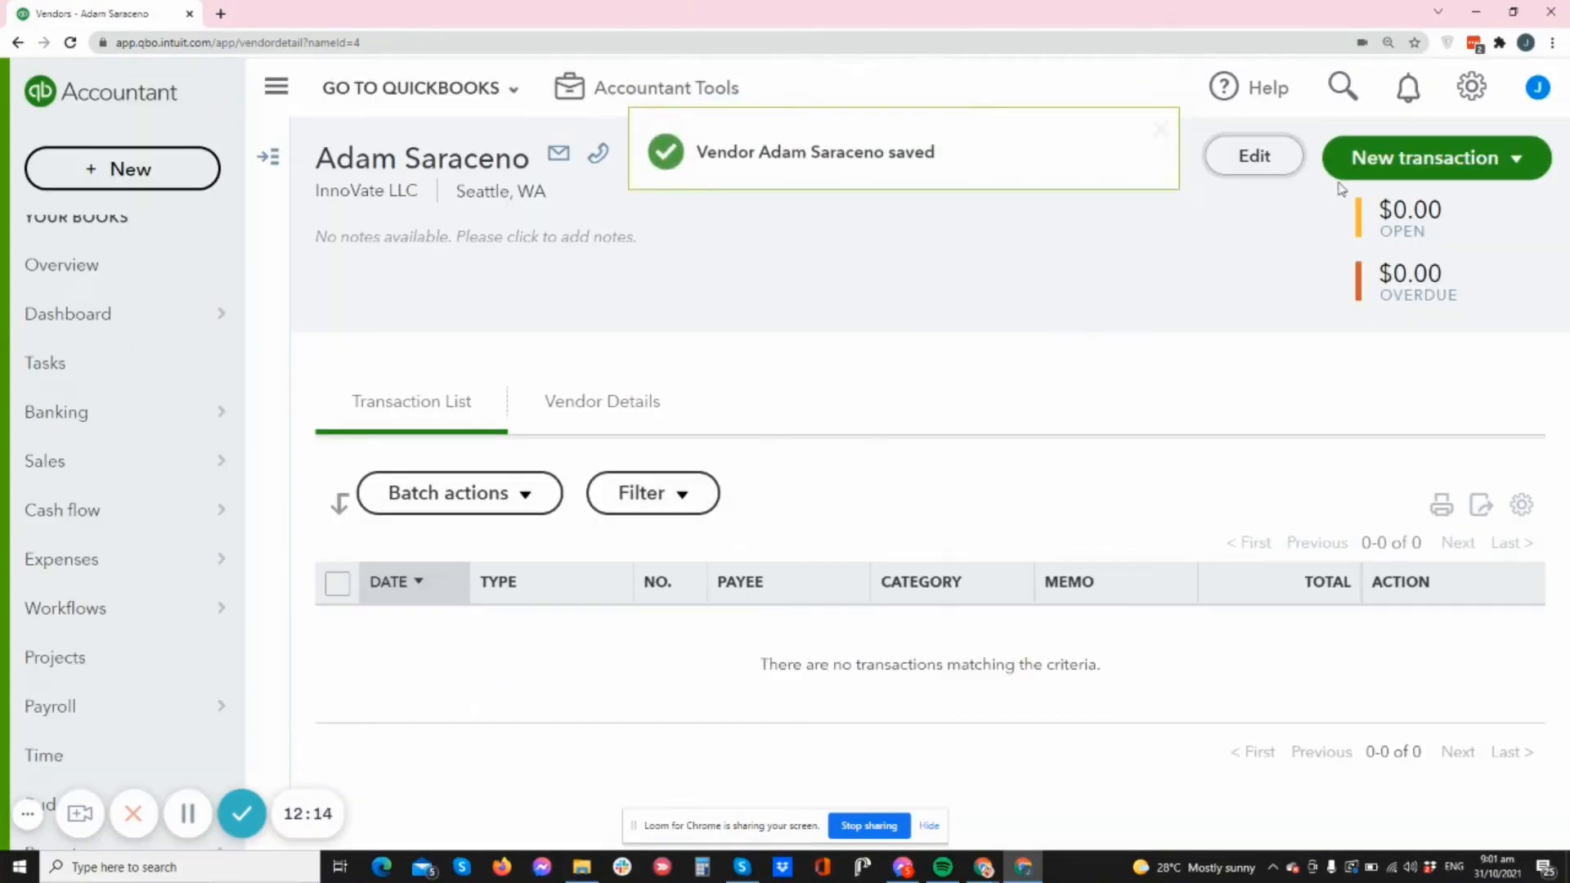
# - Save Rent & Lease as the RDP Inc. vendor's default expense account
pyautogui.click(18, 41)
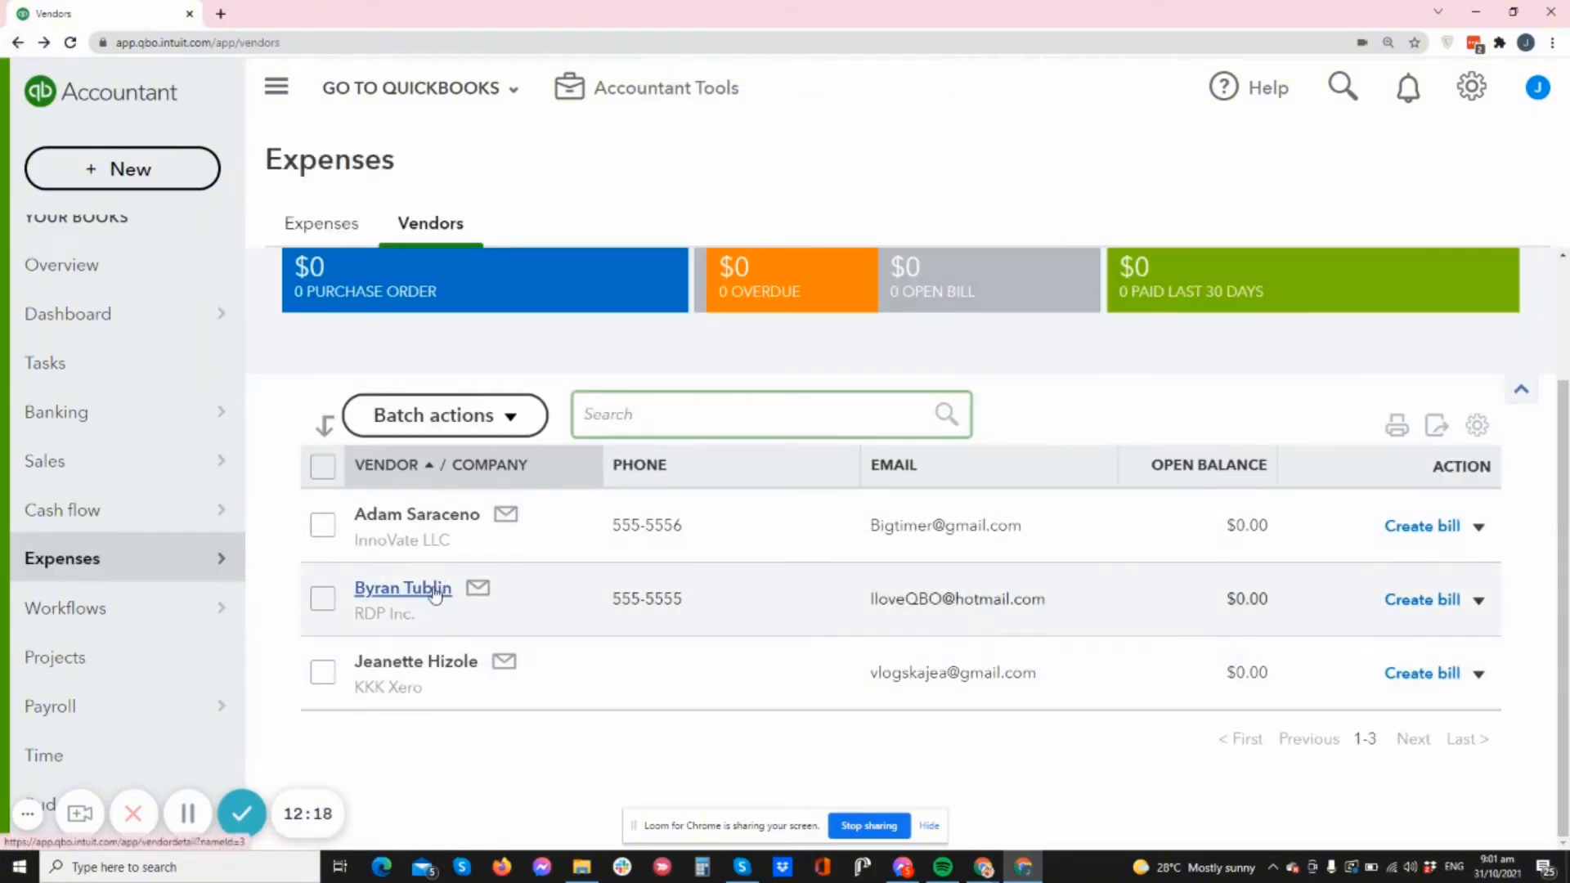
pyautogui.click(402, 589)
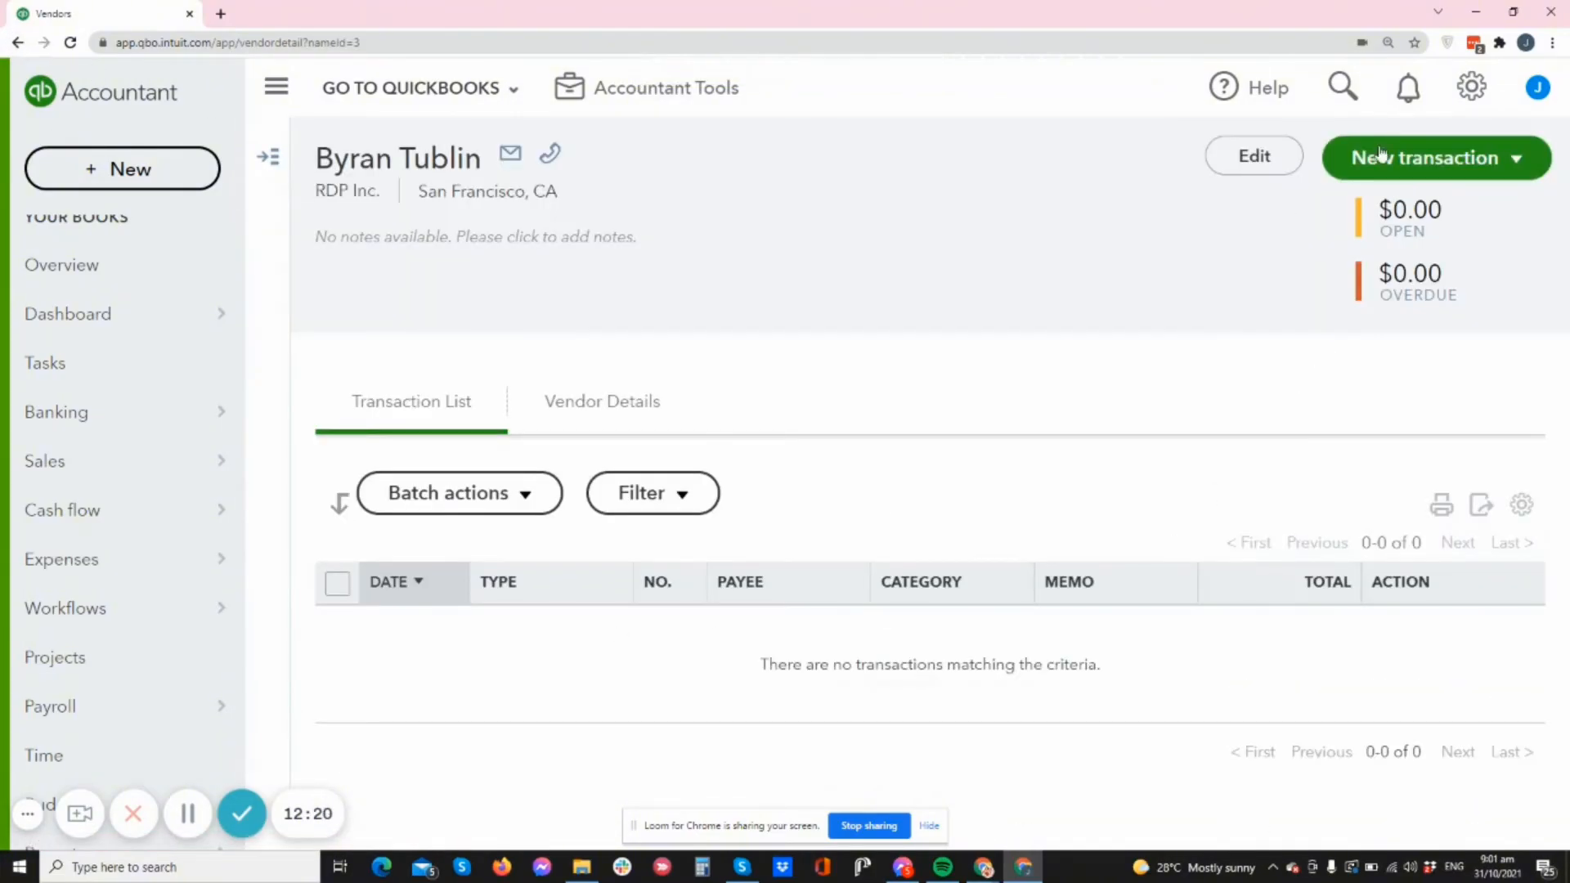
pyautogui.click(1254, 155)
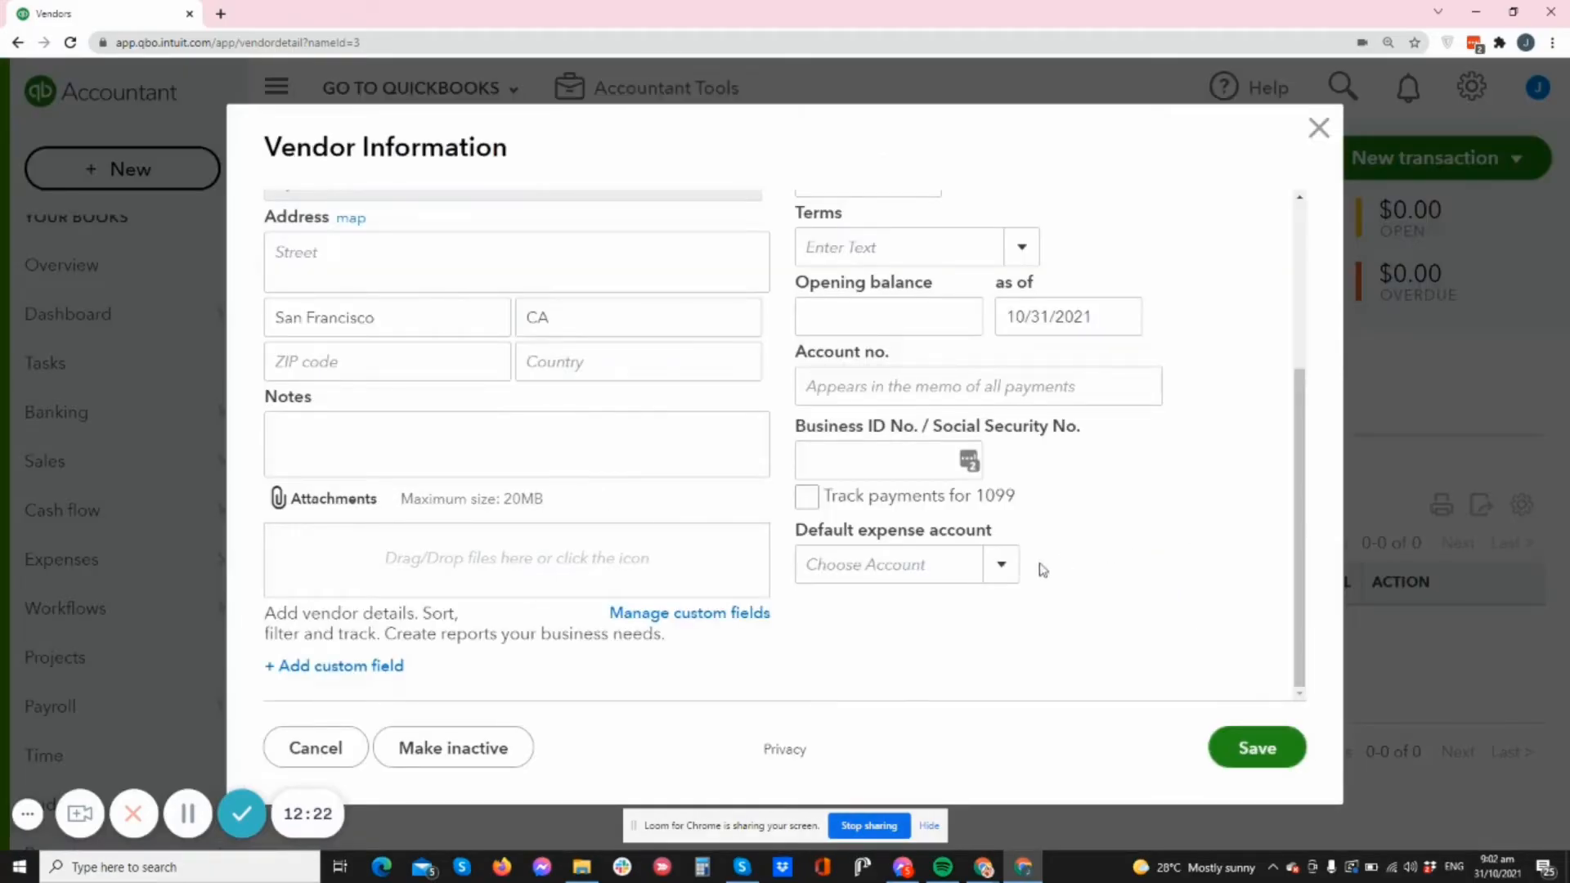
pyautogui.click(998, 564)
pyautogui.scroll(-4, 990, 449)
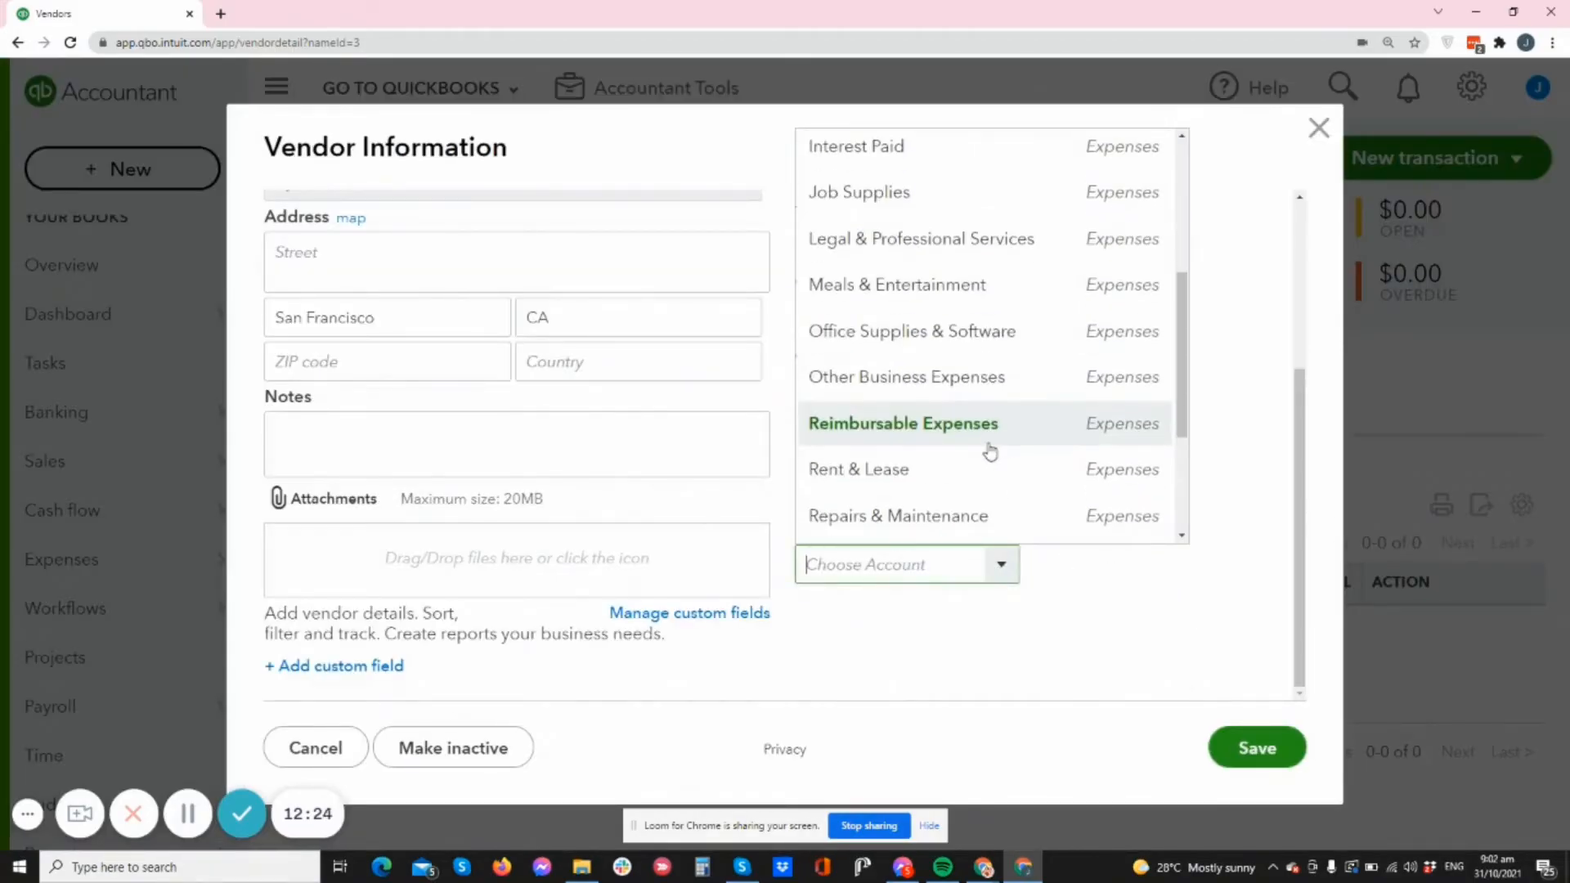
pyautogui.click(930, 472)
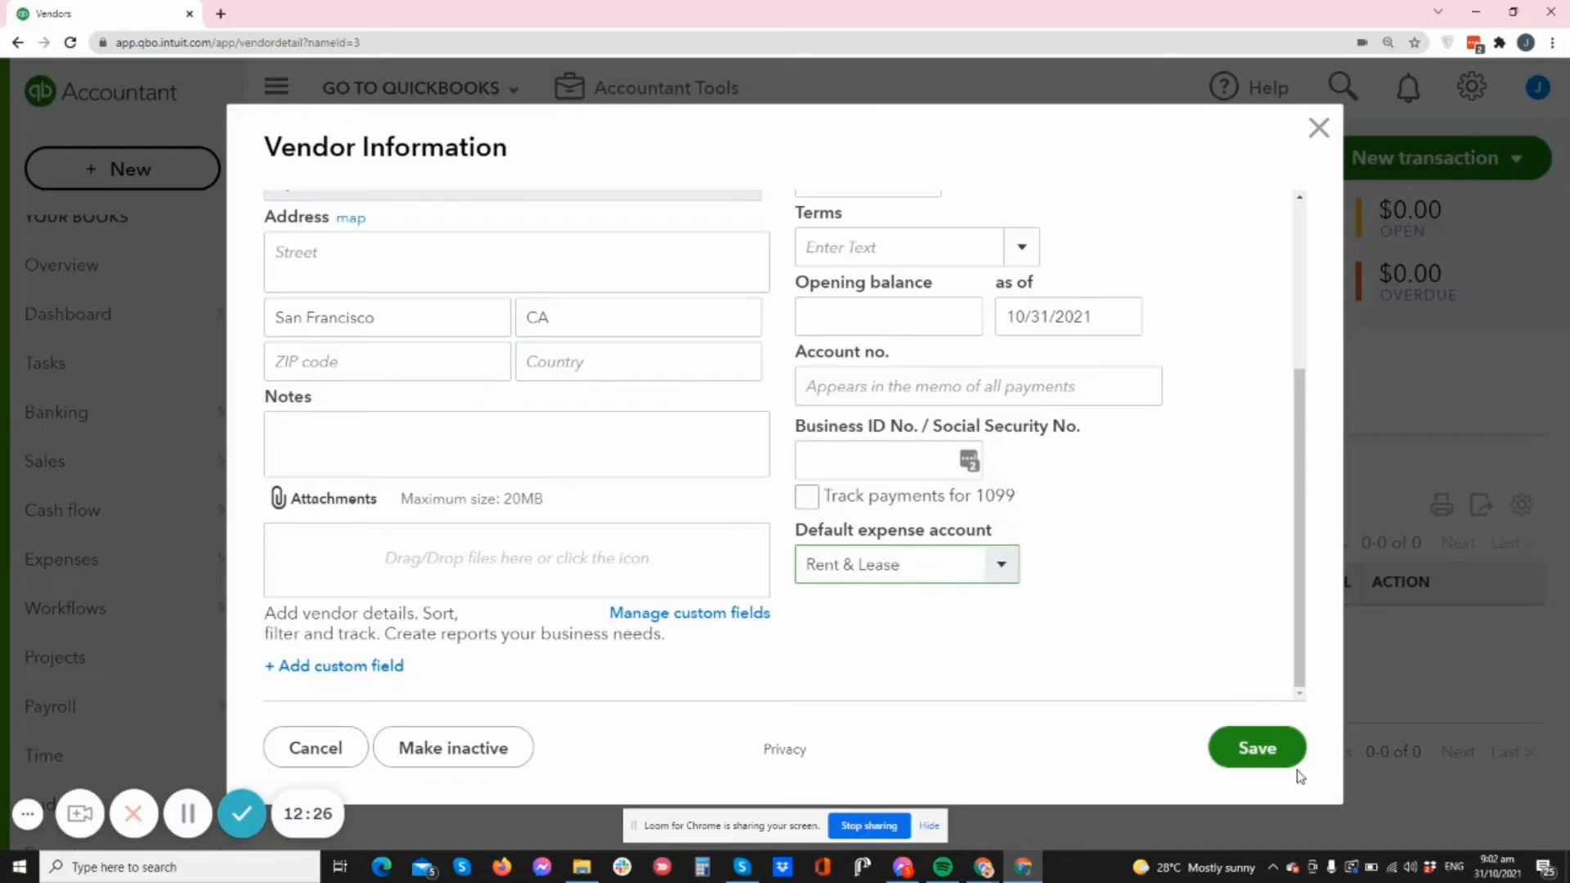
pyautogui.click(1267, 747)
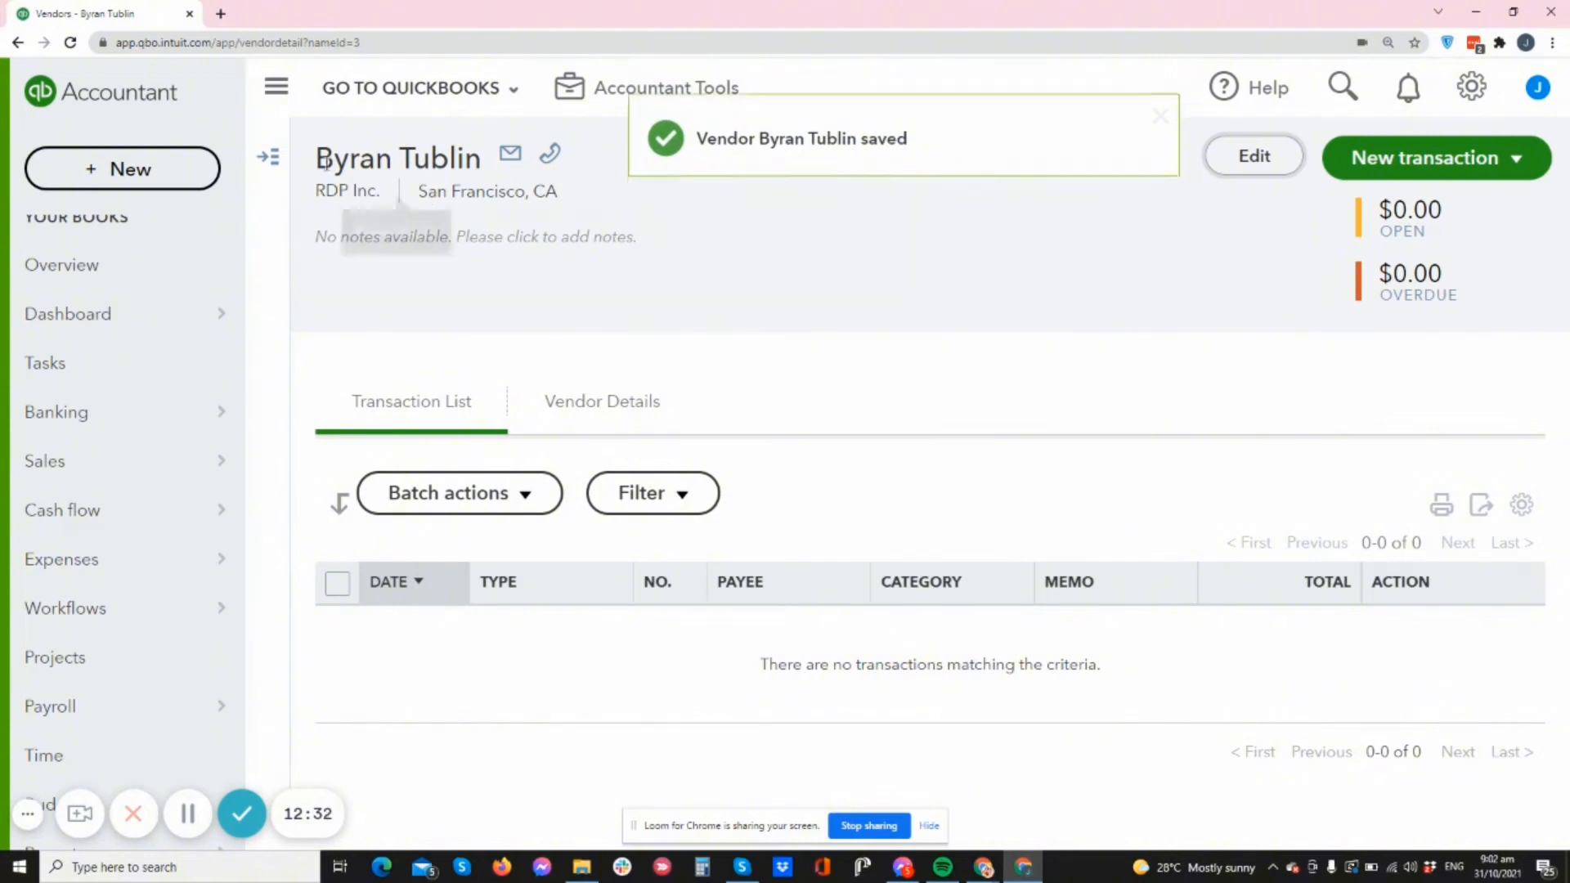
# - Start a new bill for RDP Inc. and dismiss the payment promotion popup
pyautogui.moveTo(316, 158); pyautogui.dragTo(479, 158)
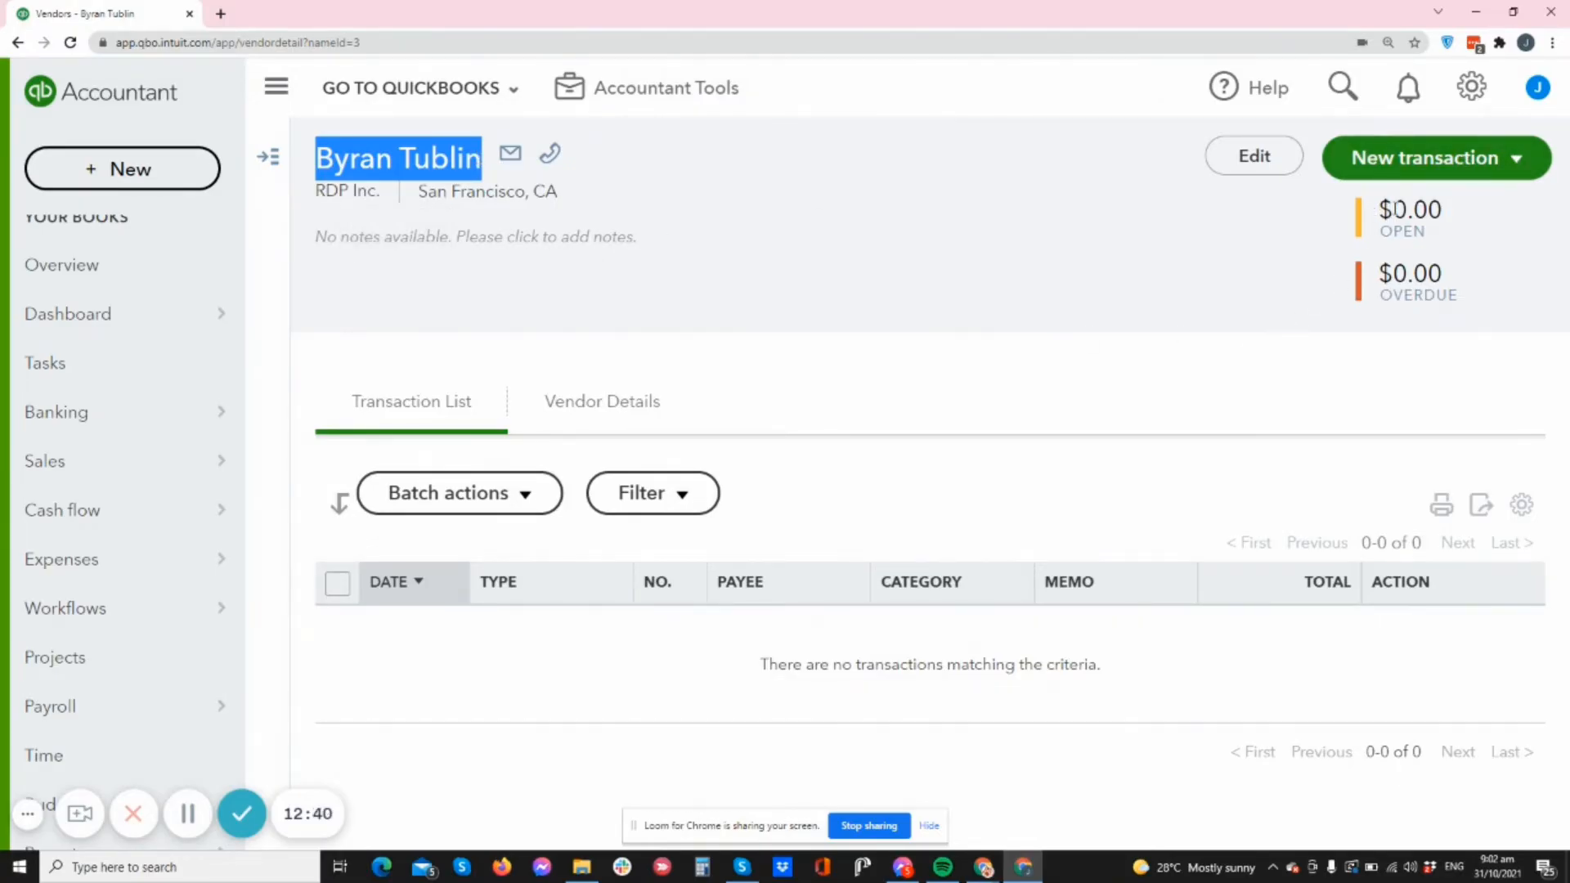
pyautogui.click(1517, 161)
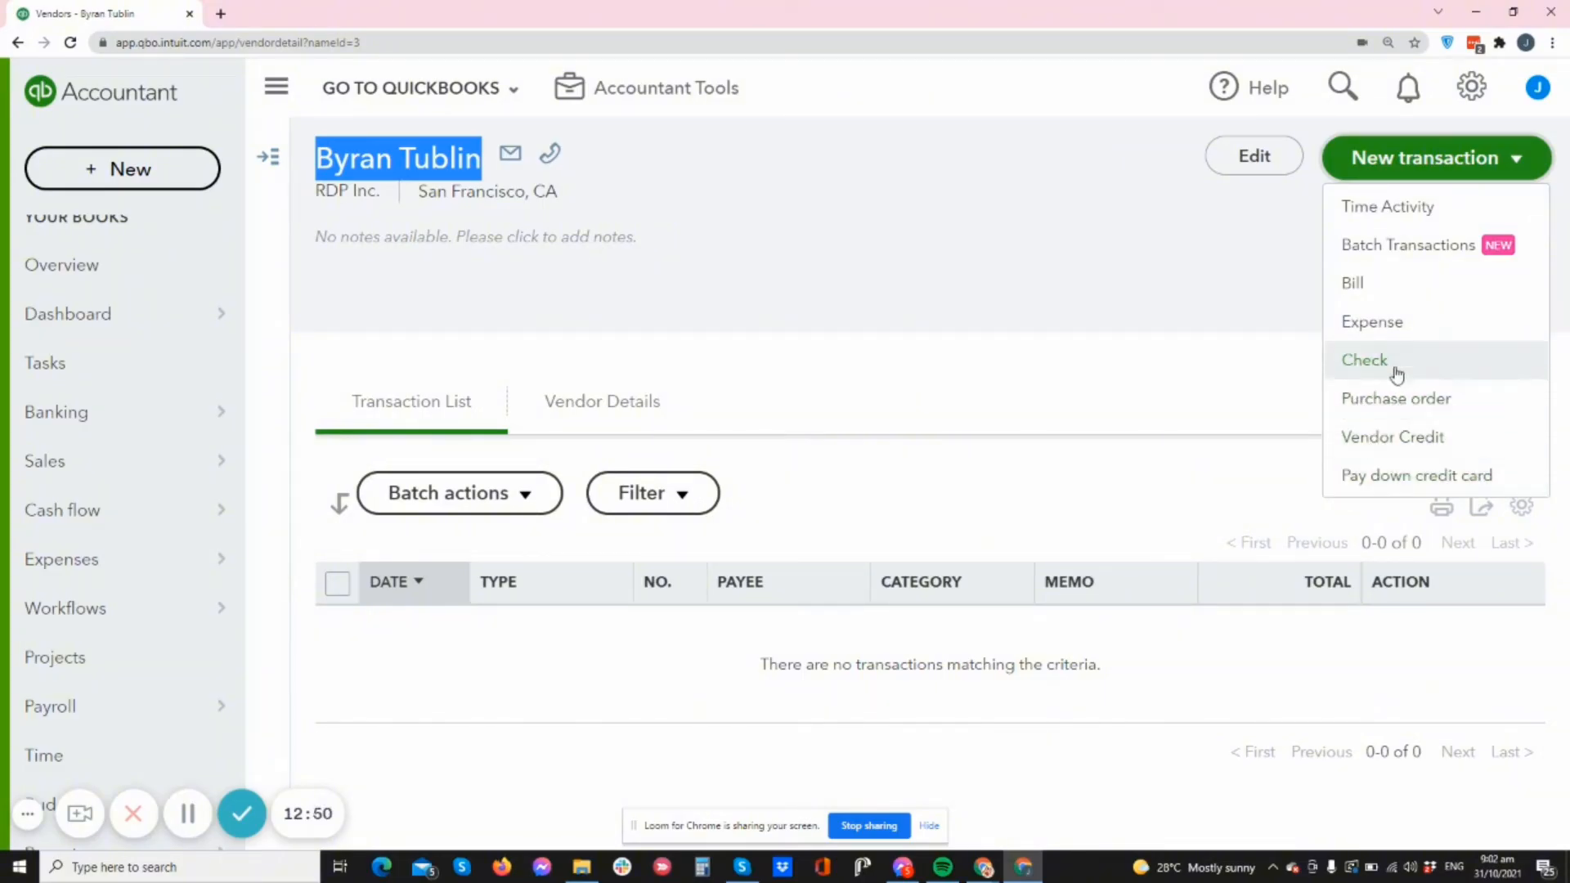
pyautogui.click(1388, 287)
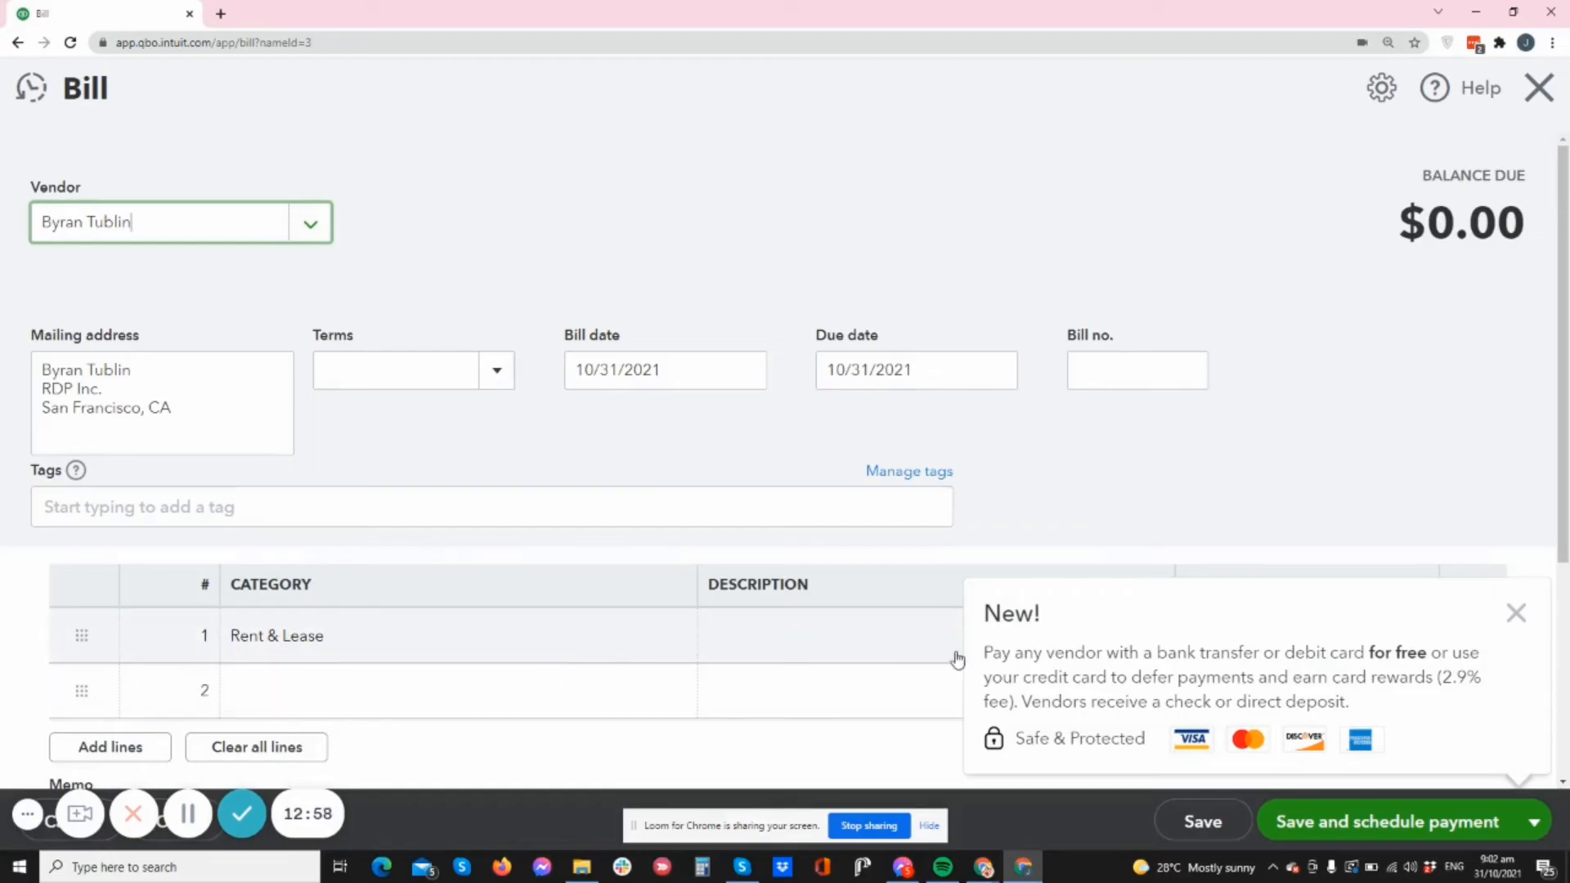
pyautogui.click(1516, 613)
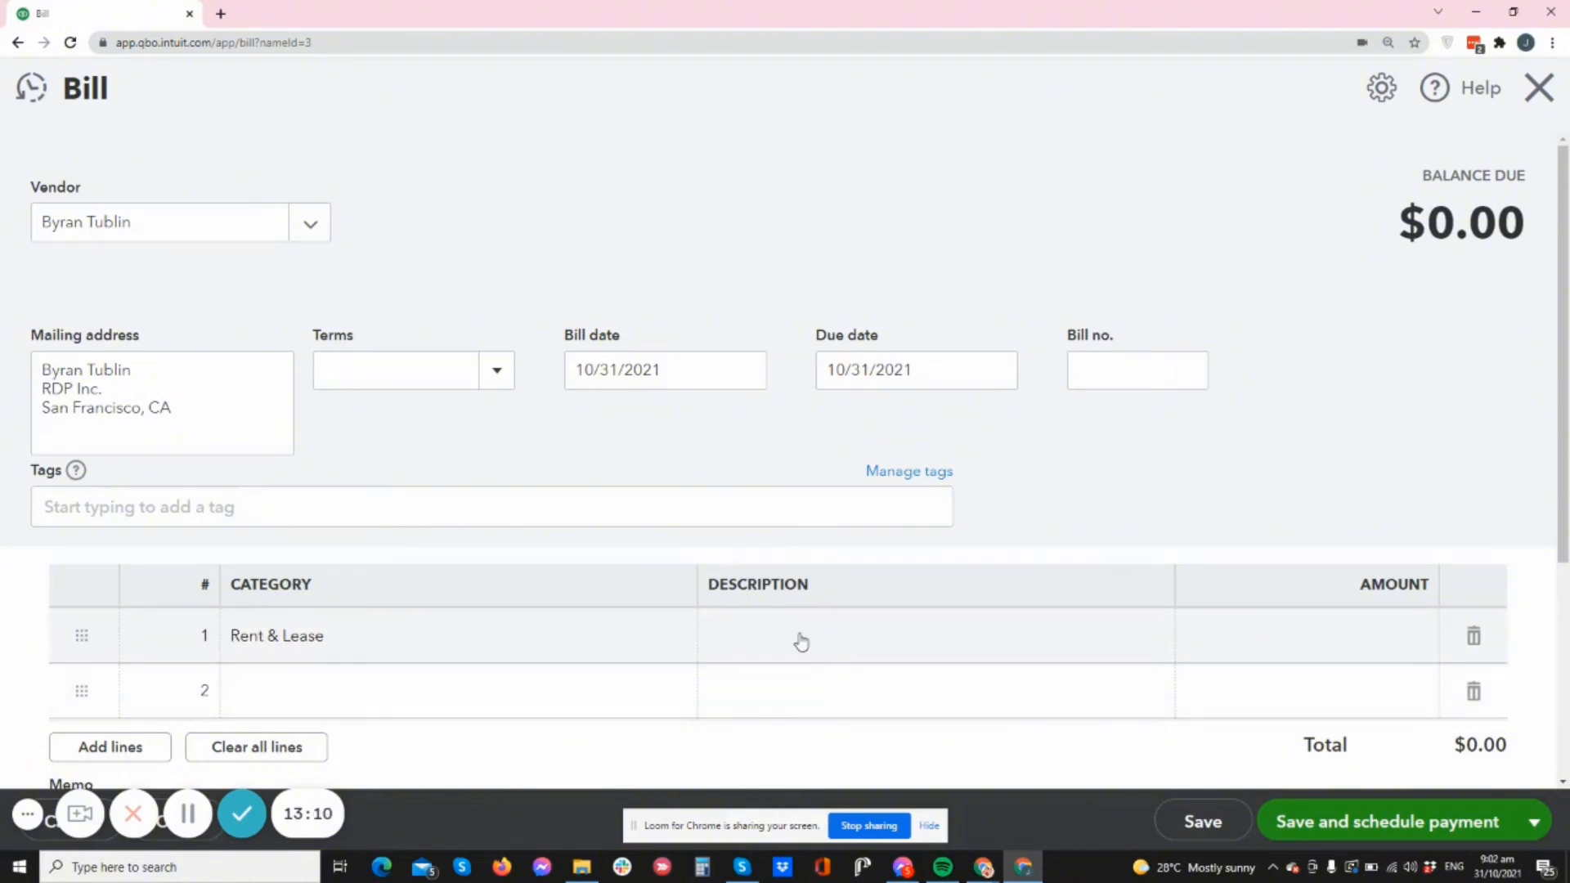
# - Set the bill's terms to Net 15, then save and close it
pyautogui.click(800, 636)
pyautogui.scroll(-2, 1371, 537)
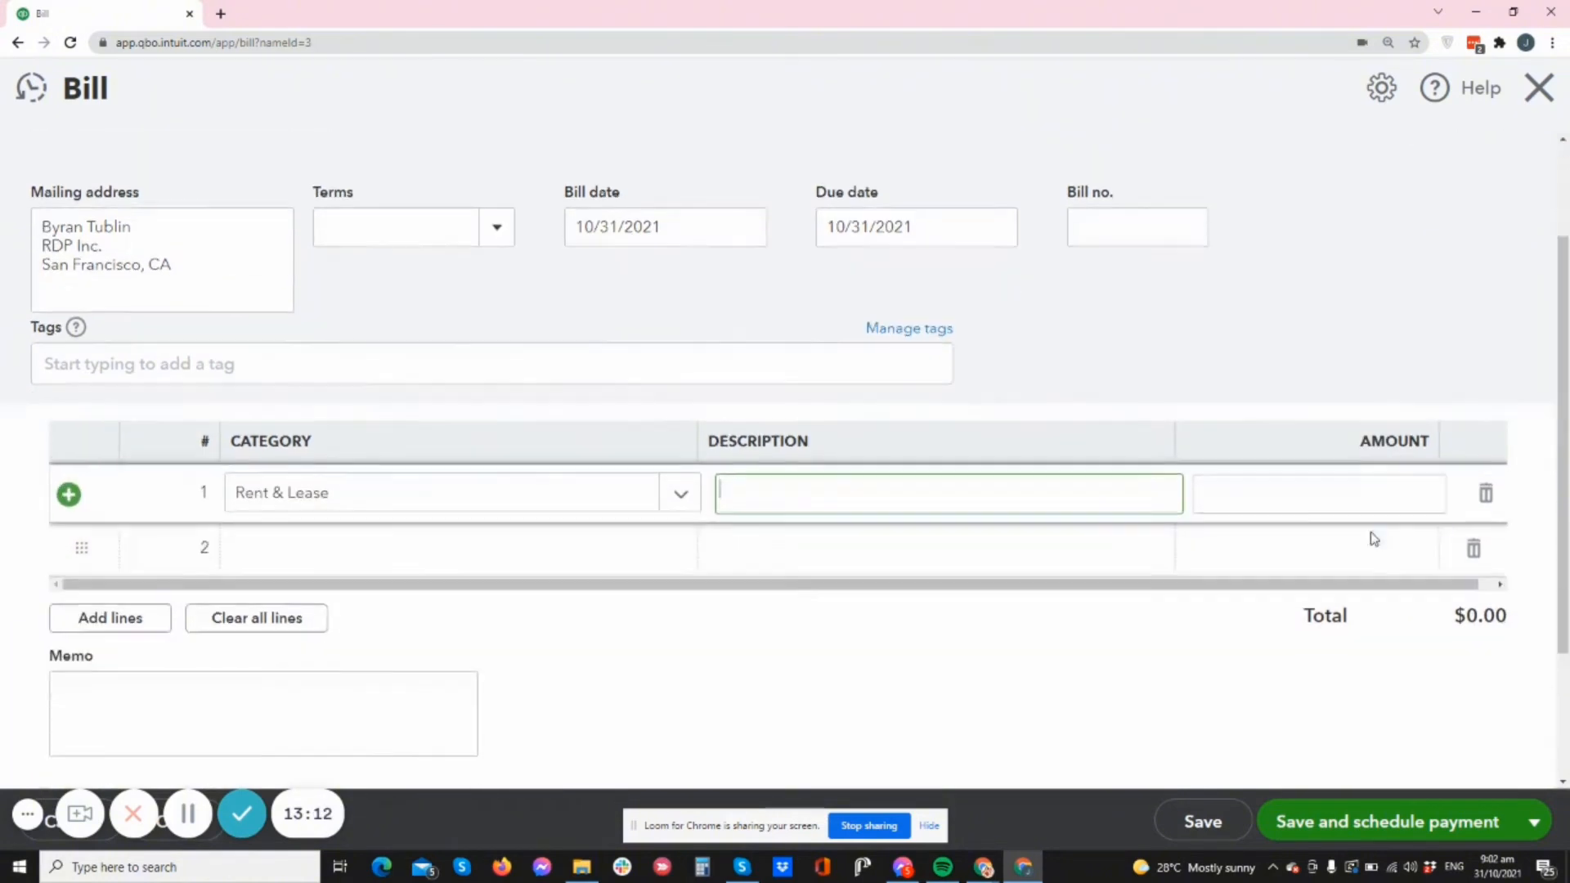
pyautogui.click(1365, 480)
pyautogui.scroll(-2, 586, 610)
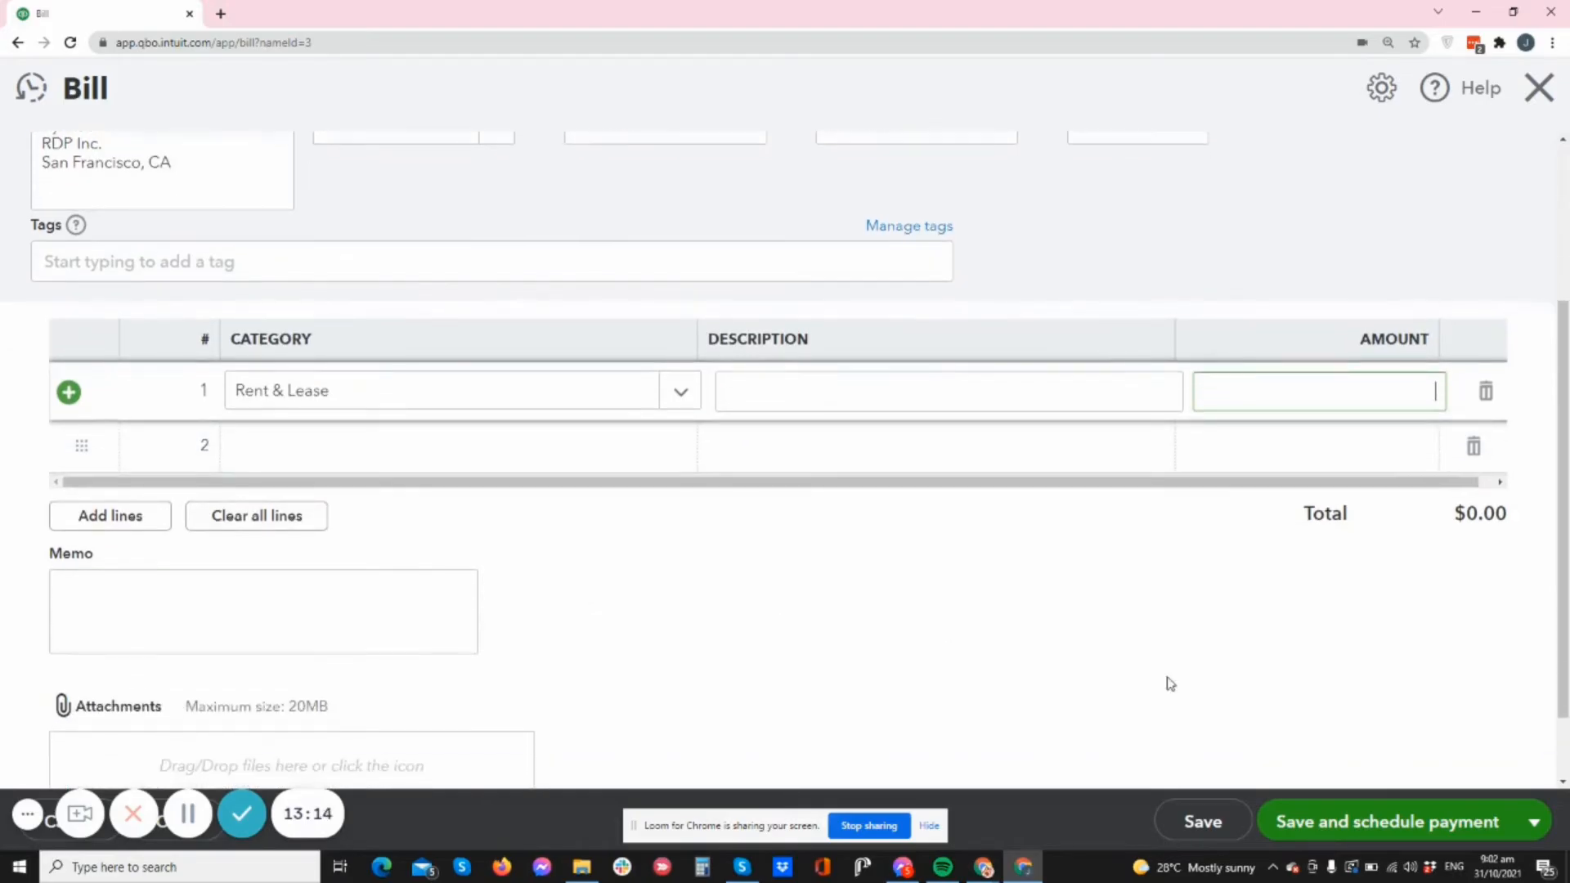
pyautogui.click(1535, 818)
pyautogui.scroll(4, 564, 427)
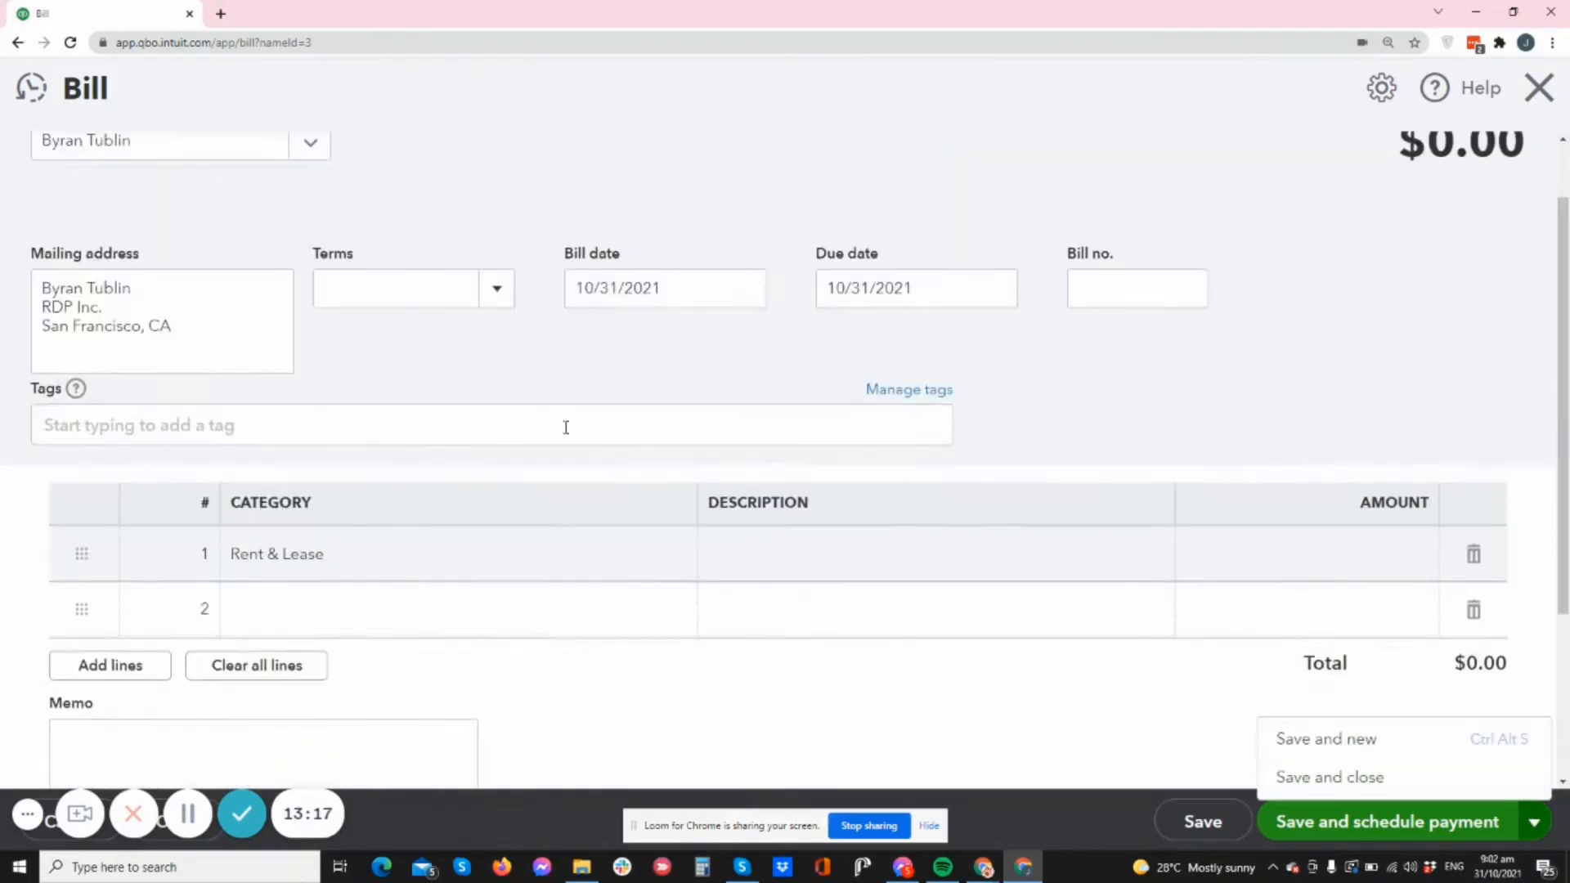
pyautogui.click(497, 375)
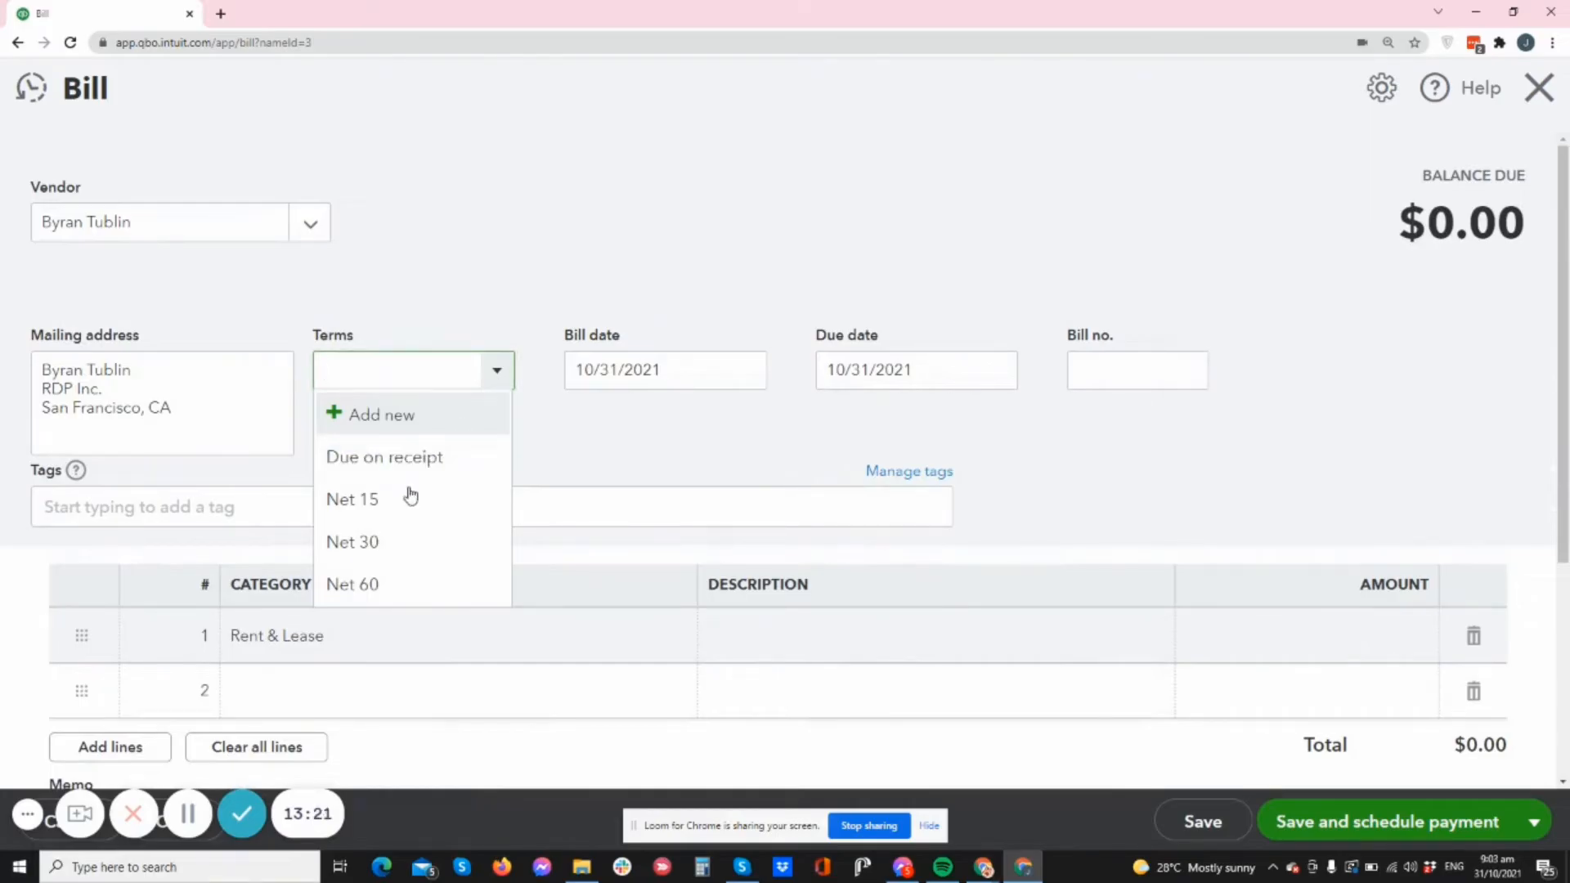
pyautogui.click(411, 497)
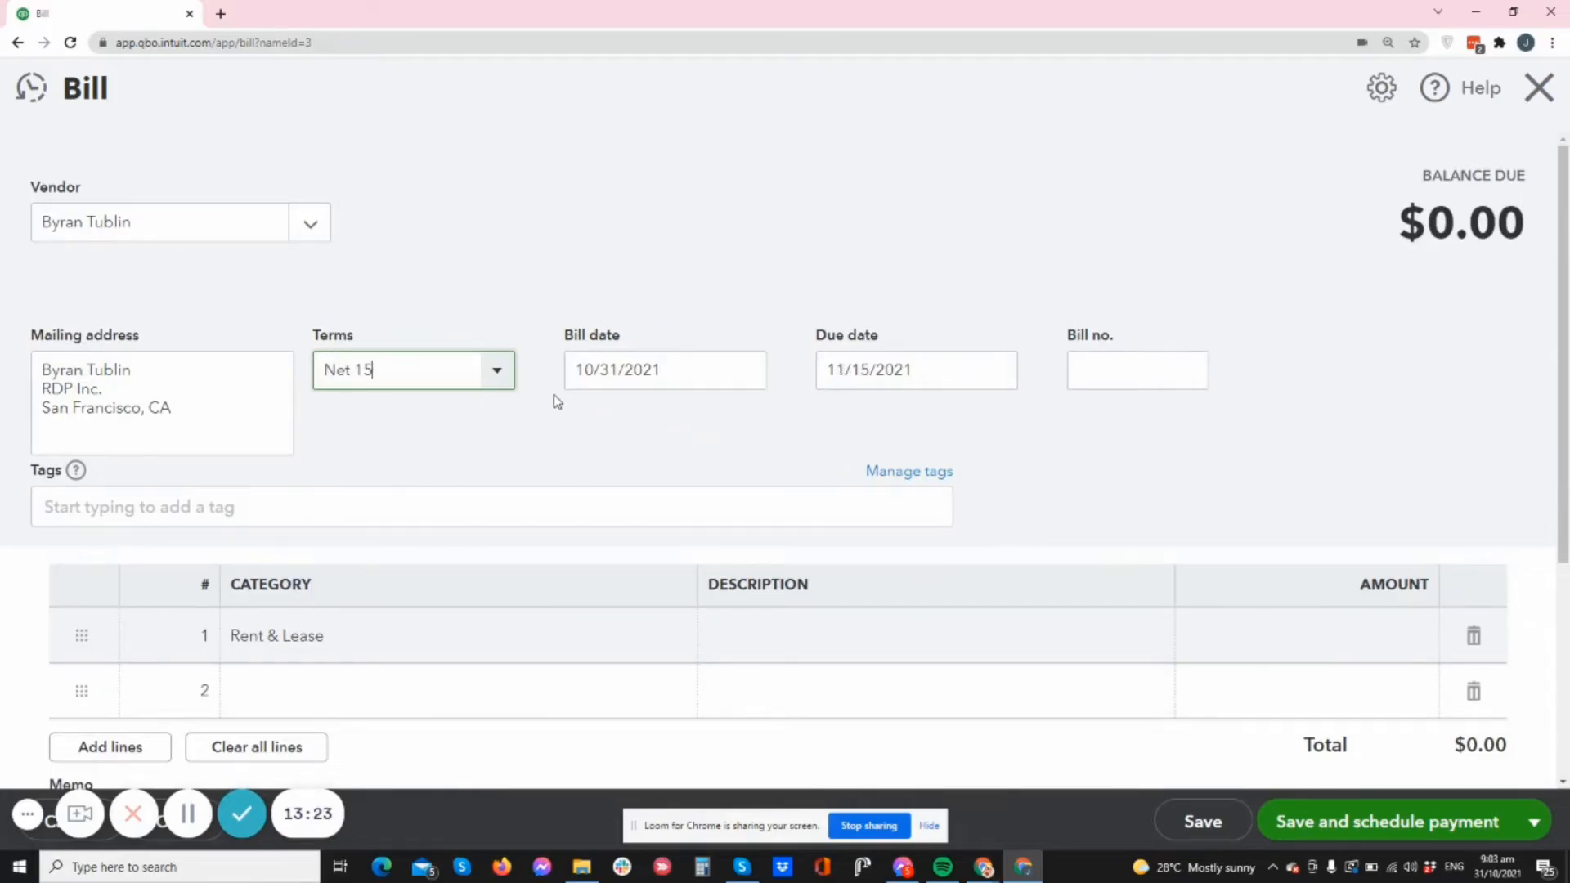
pyautogui.scroll(-4, 553, 396)
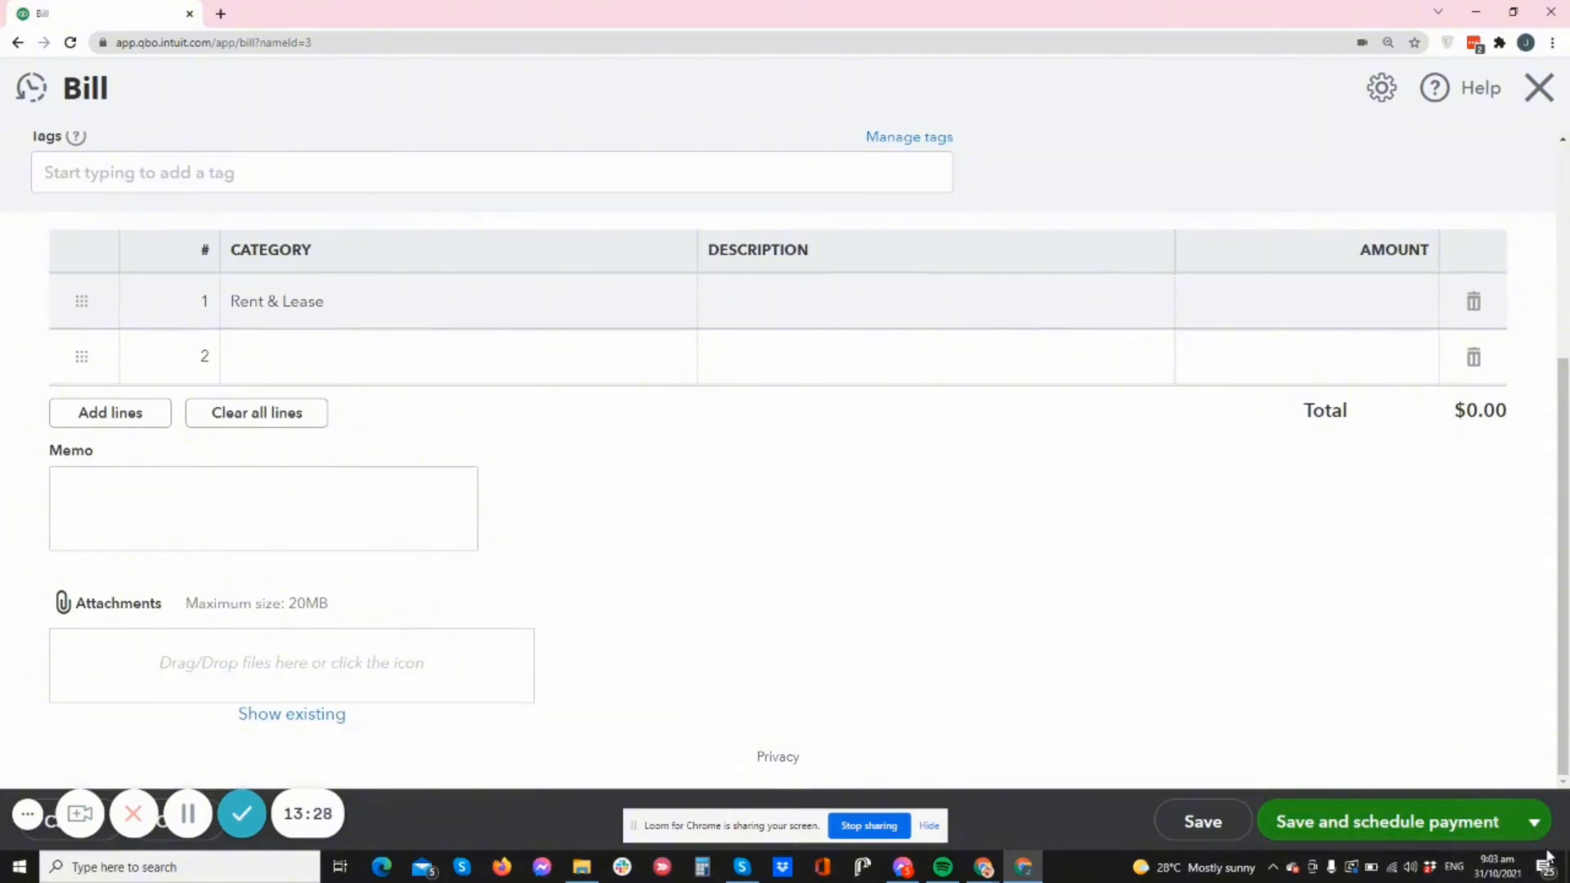
pyautogui.click(1538, 826)
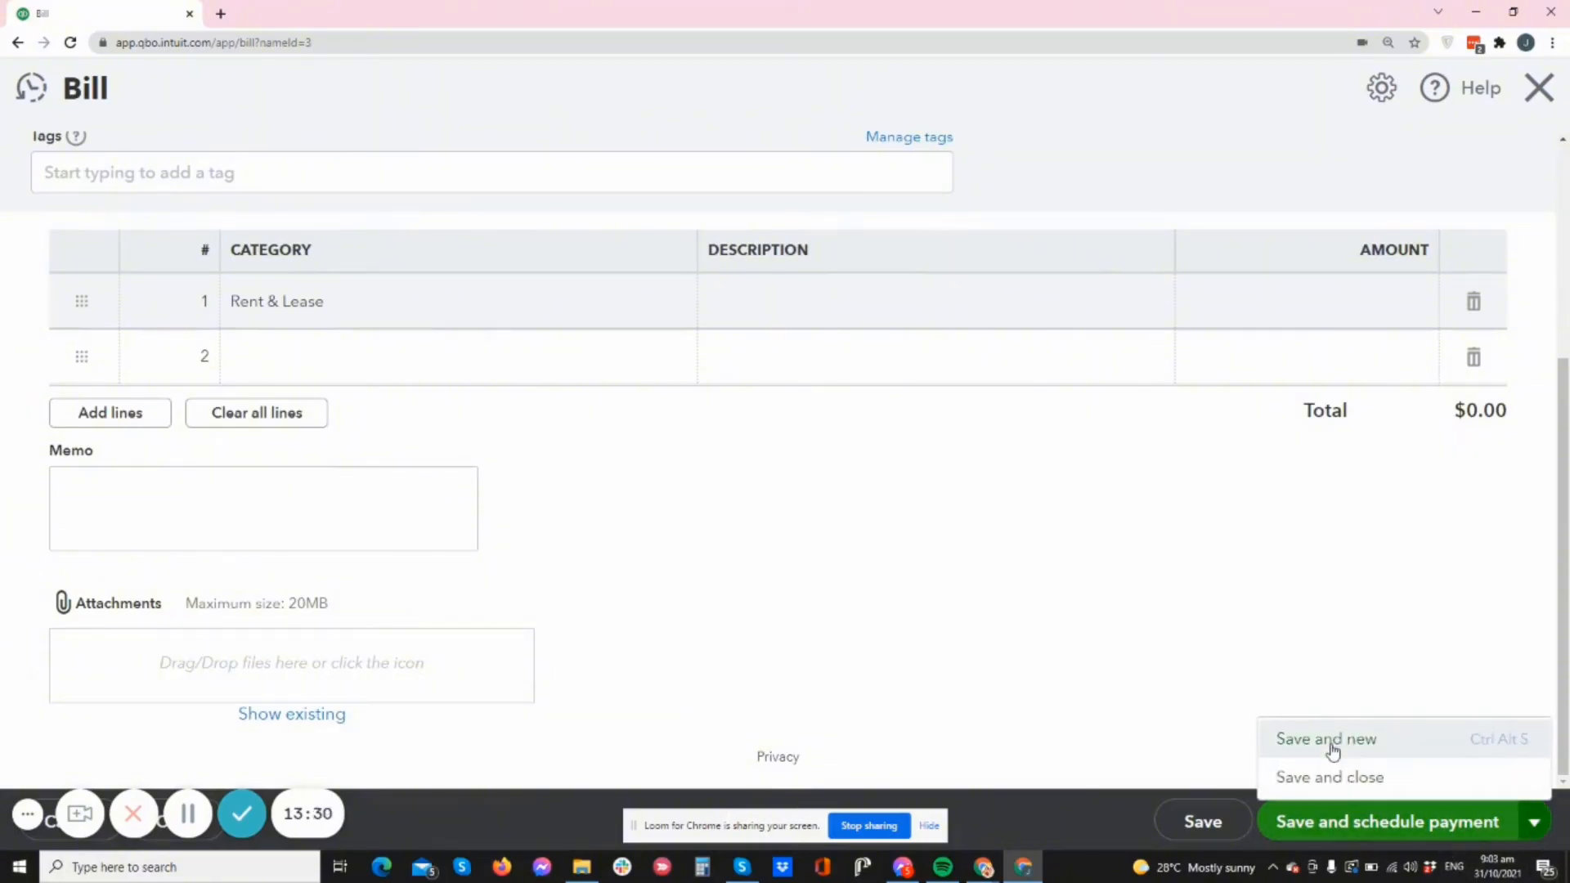
pyautogui.click(1305, 783)
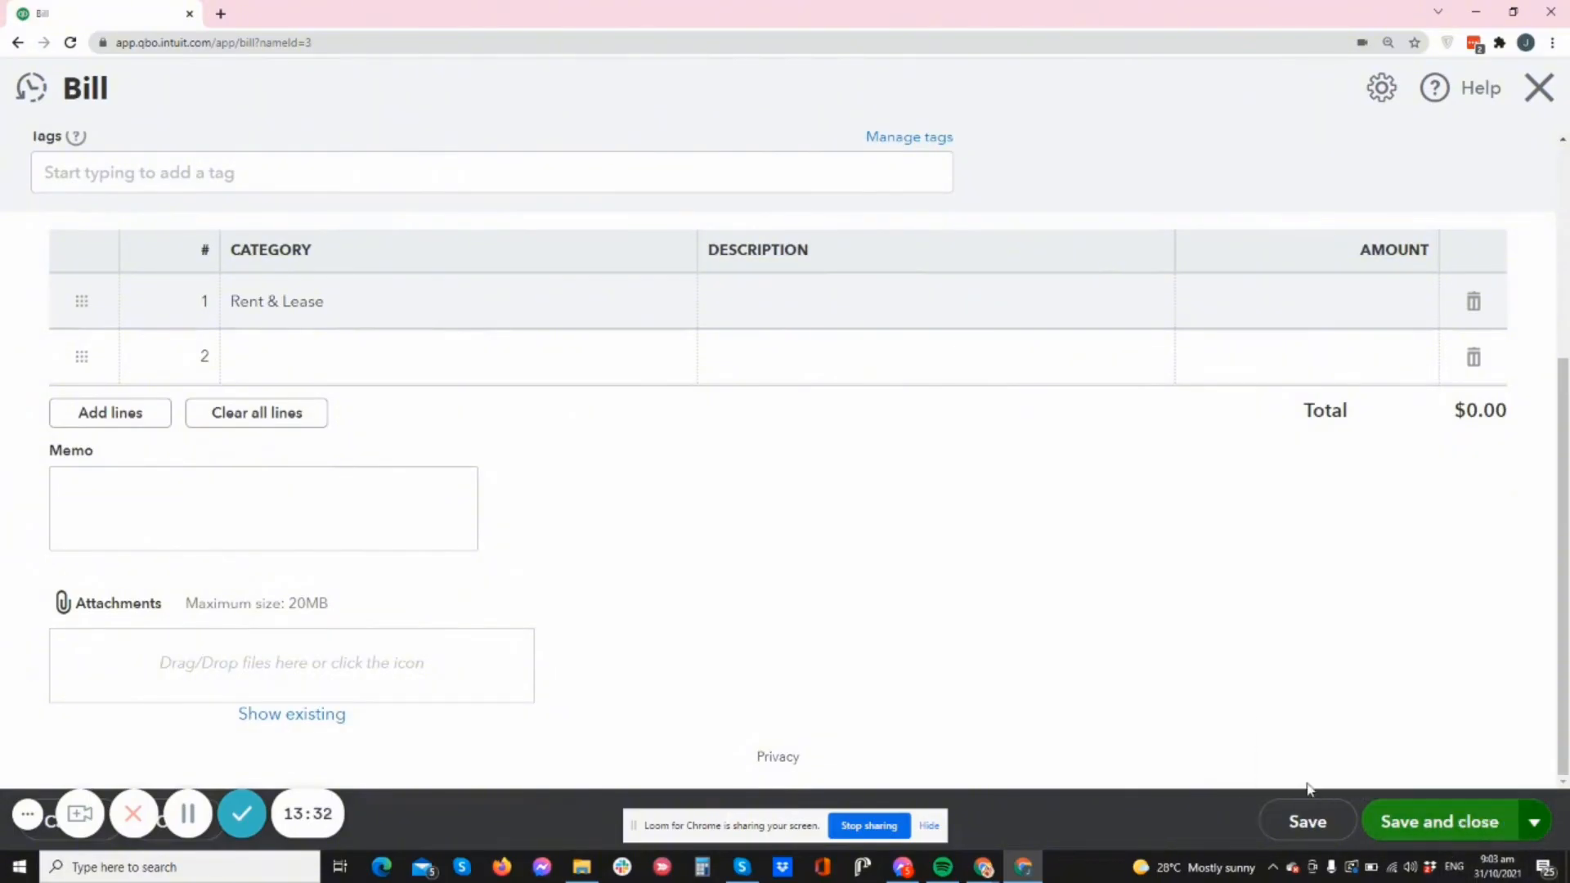
pyautogui.scroll(3, 932, 671)
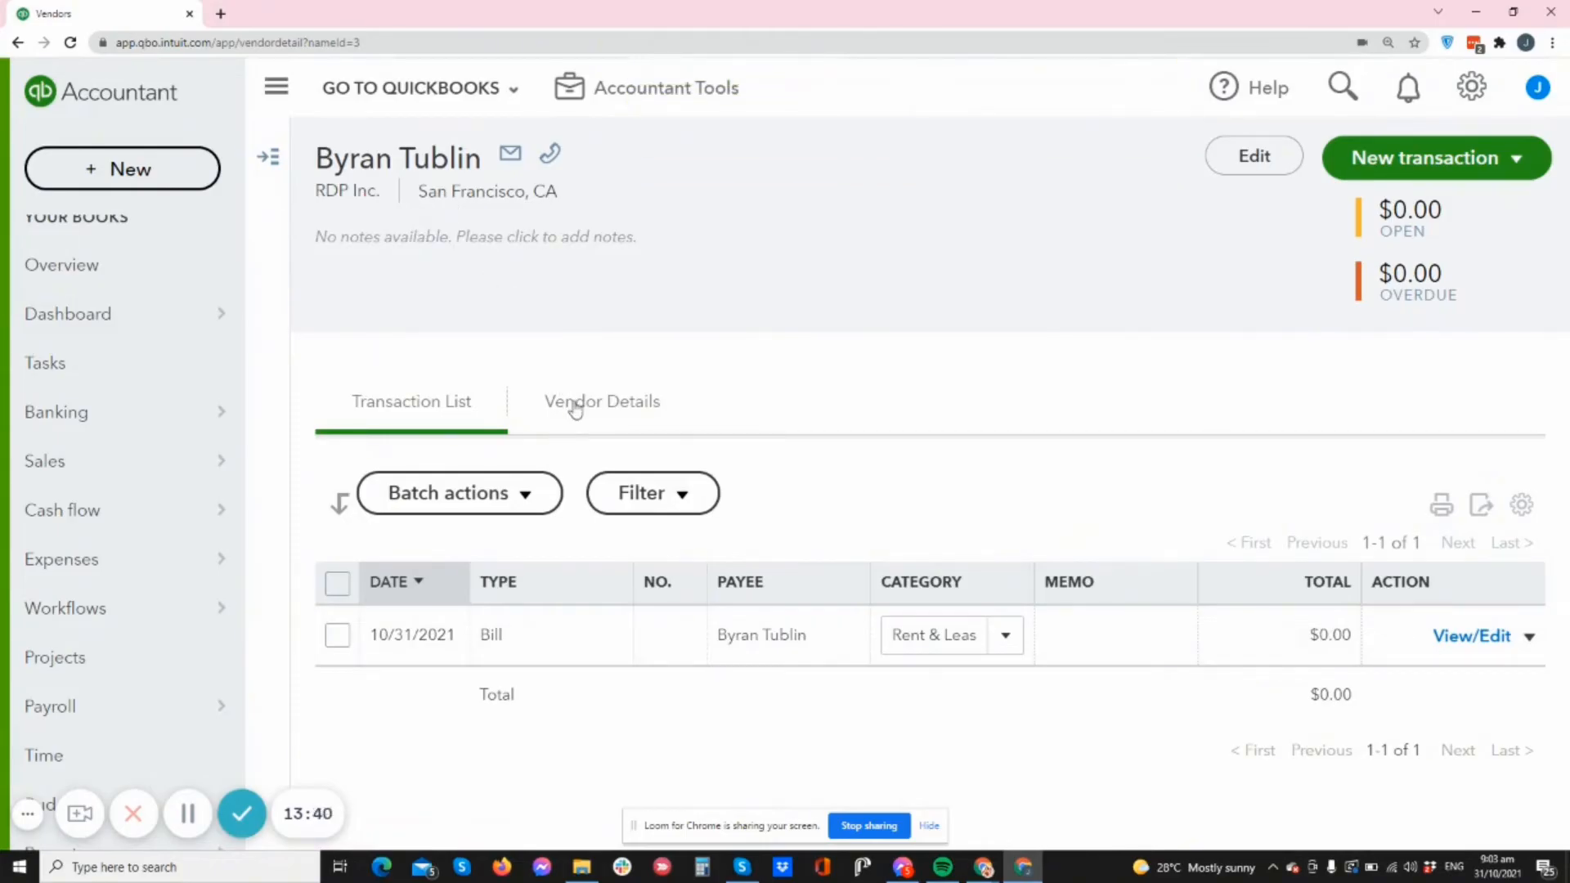
# - Start a new expense for KKK Xero, keeping AMEX Sav_1234 as payment account
pyautogui.click(268, 156)
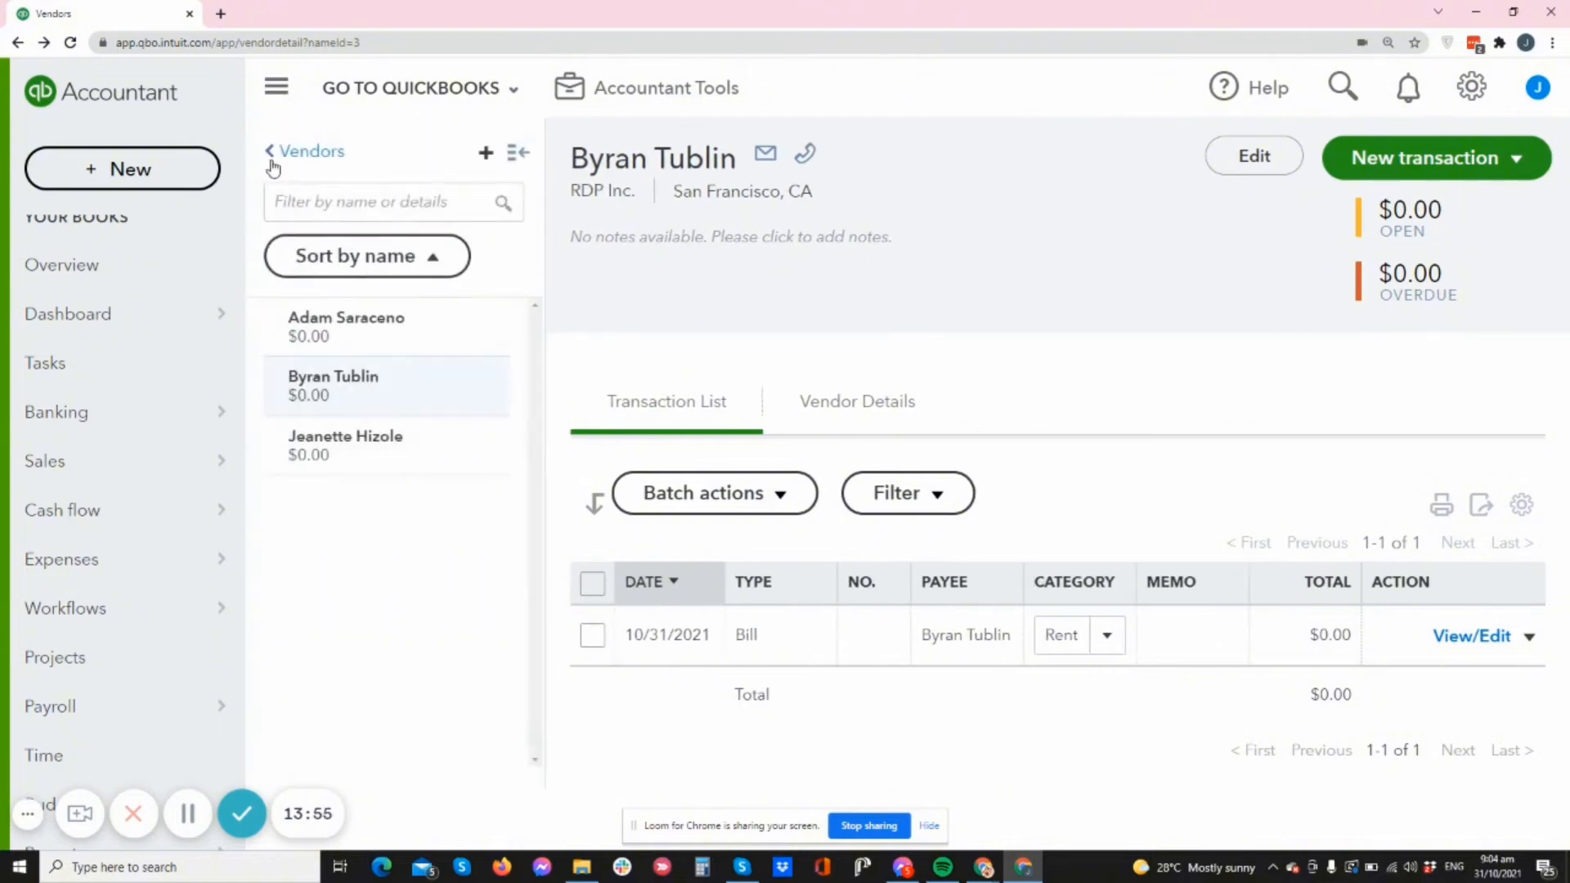
pyautogui.click(515, 153)
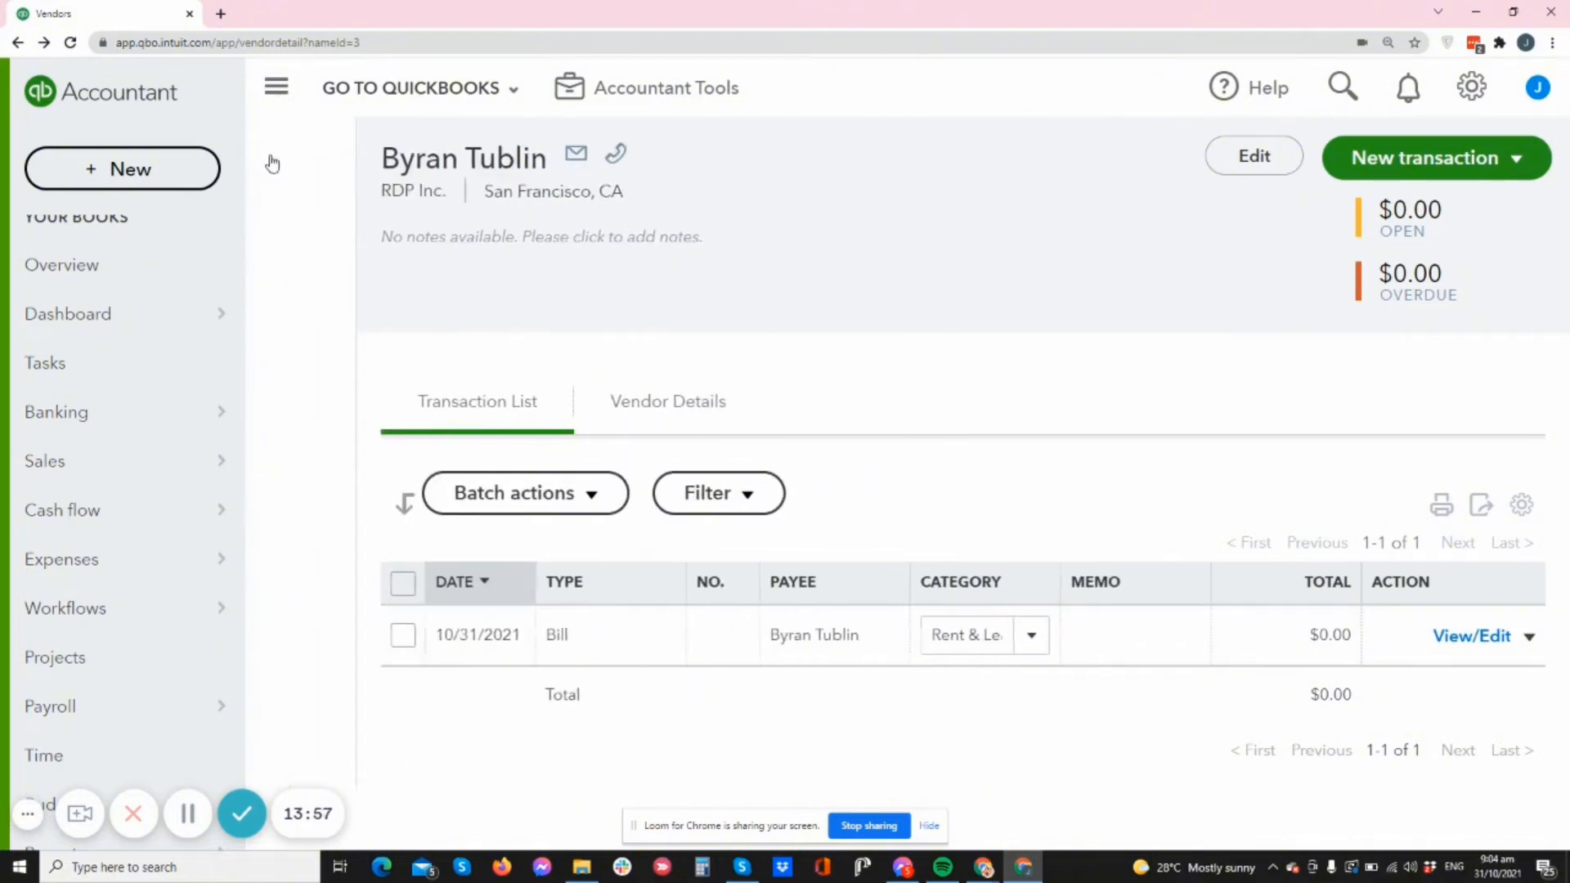
pyautogui.click(268, 157)
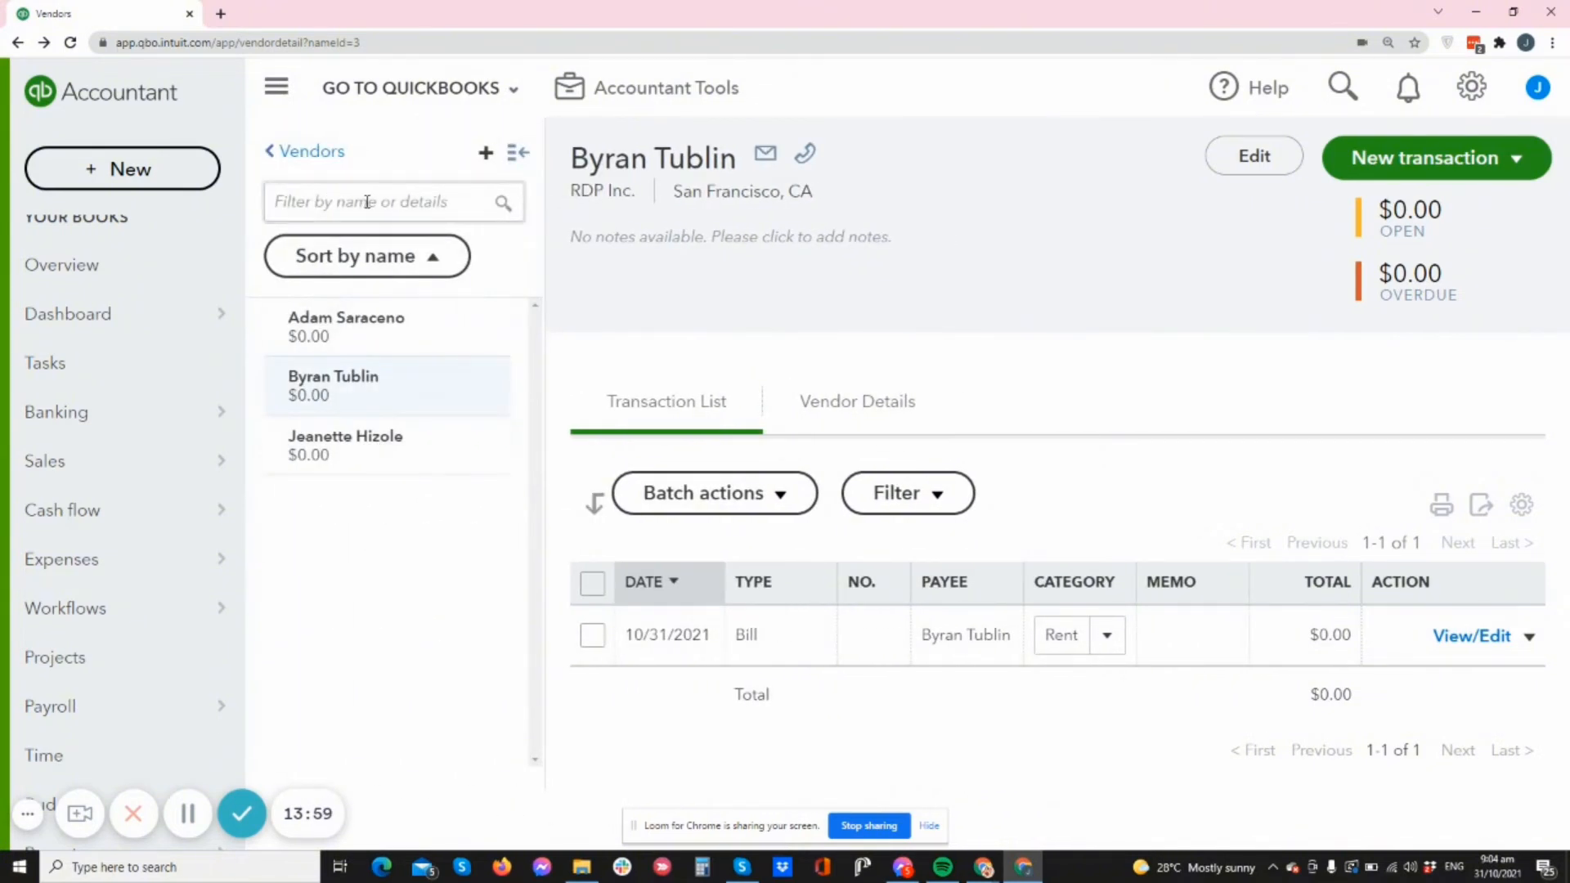
pyautogui.click(330, 448)
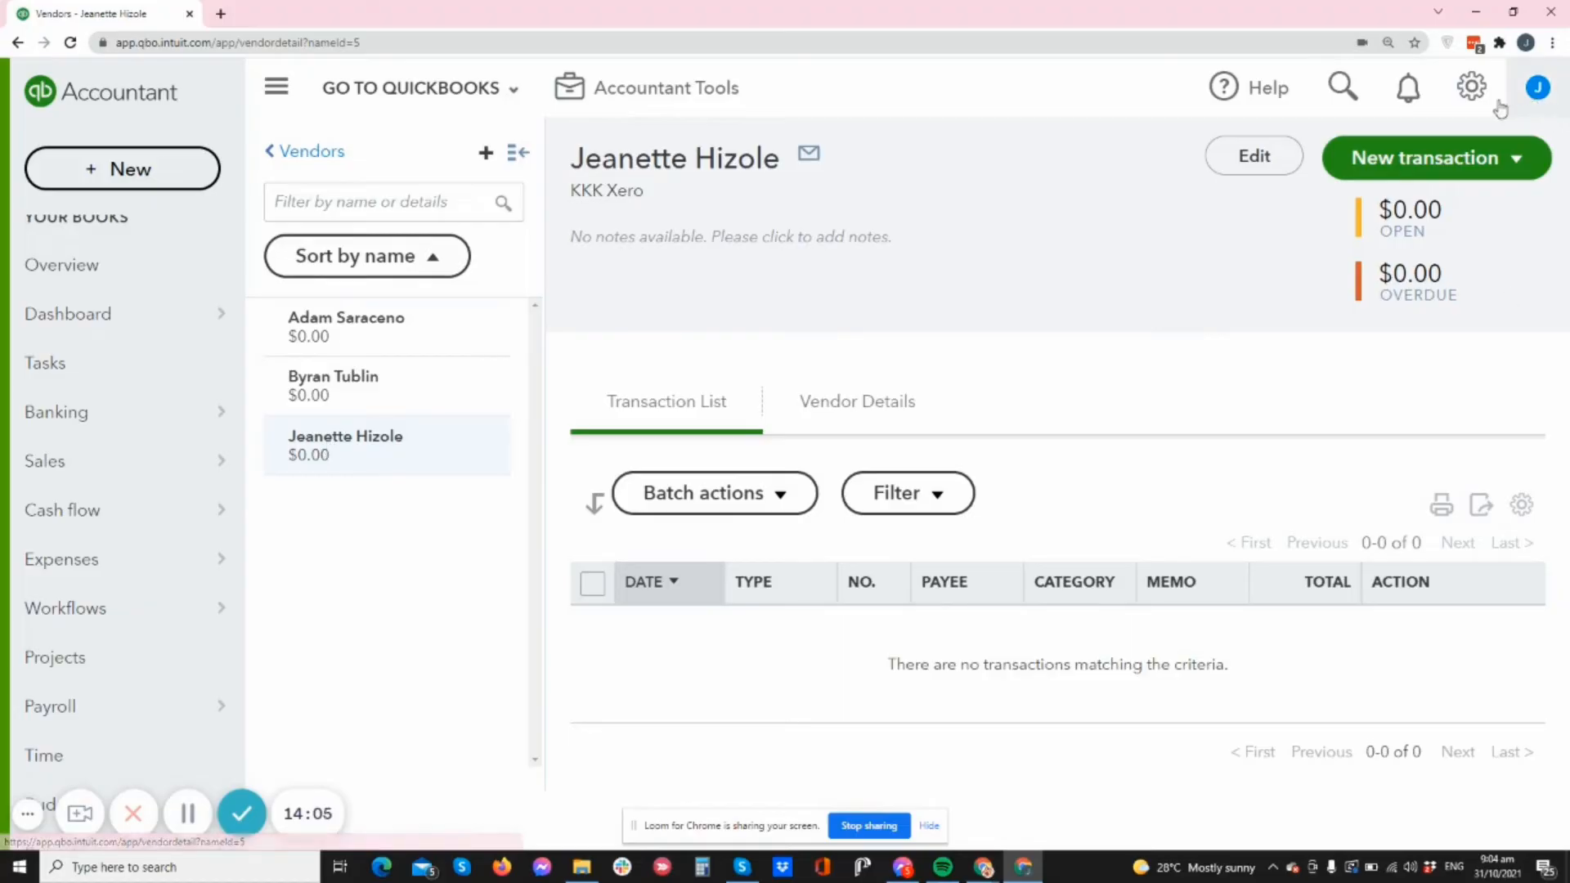
pyautogui.click(1515, 160)
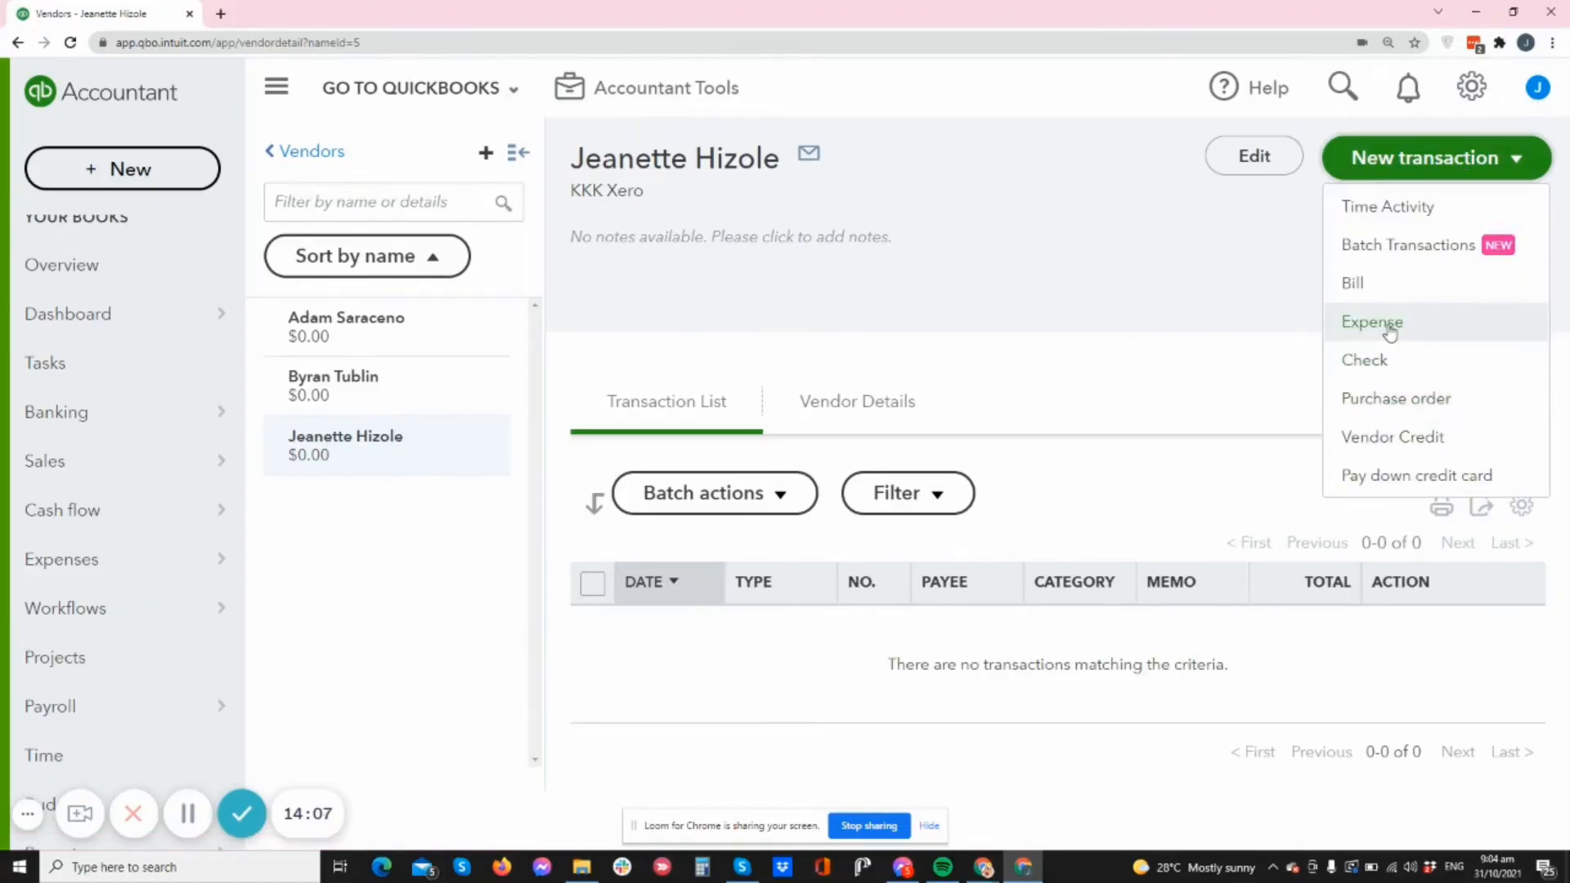
pyautogui.click(1389, 327)
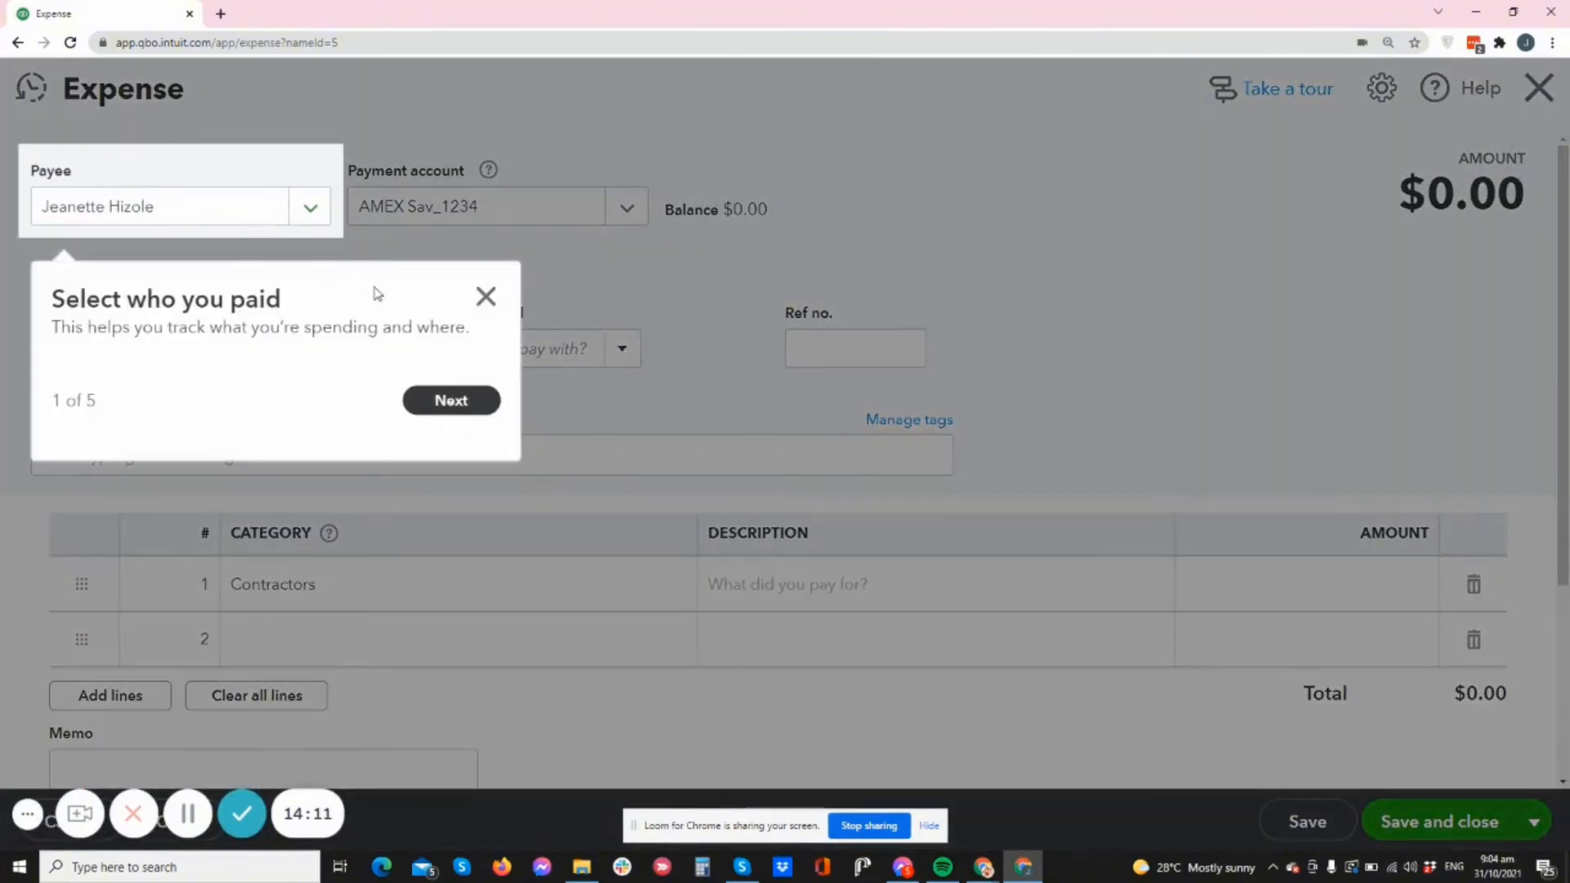
pyautogui.click(486, 296)
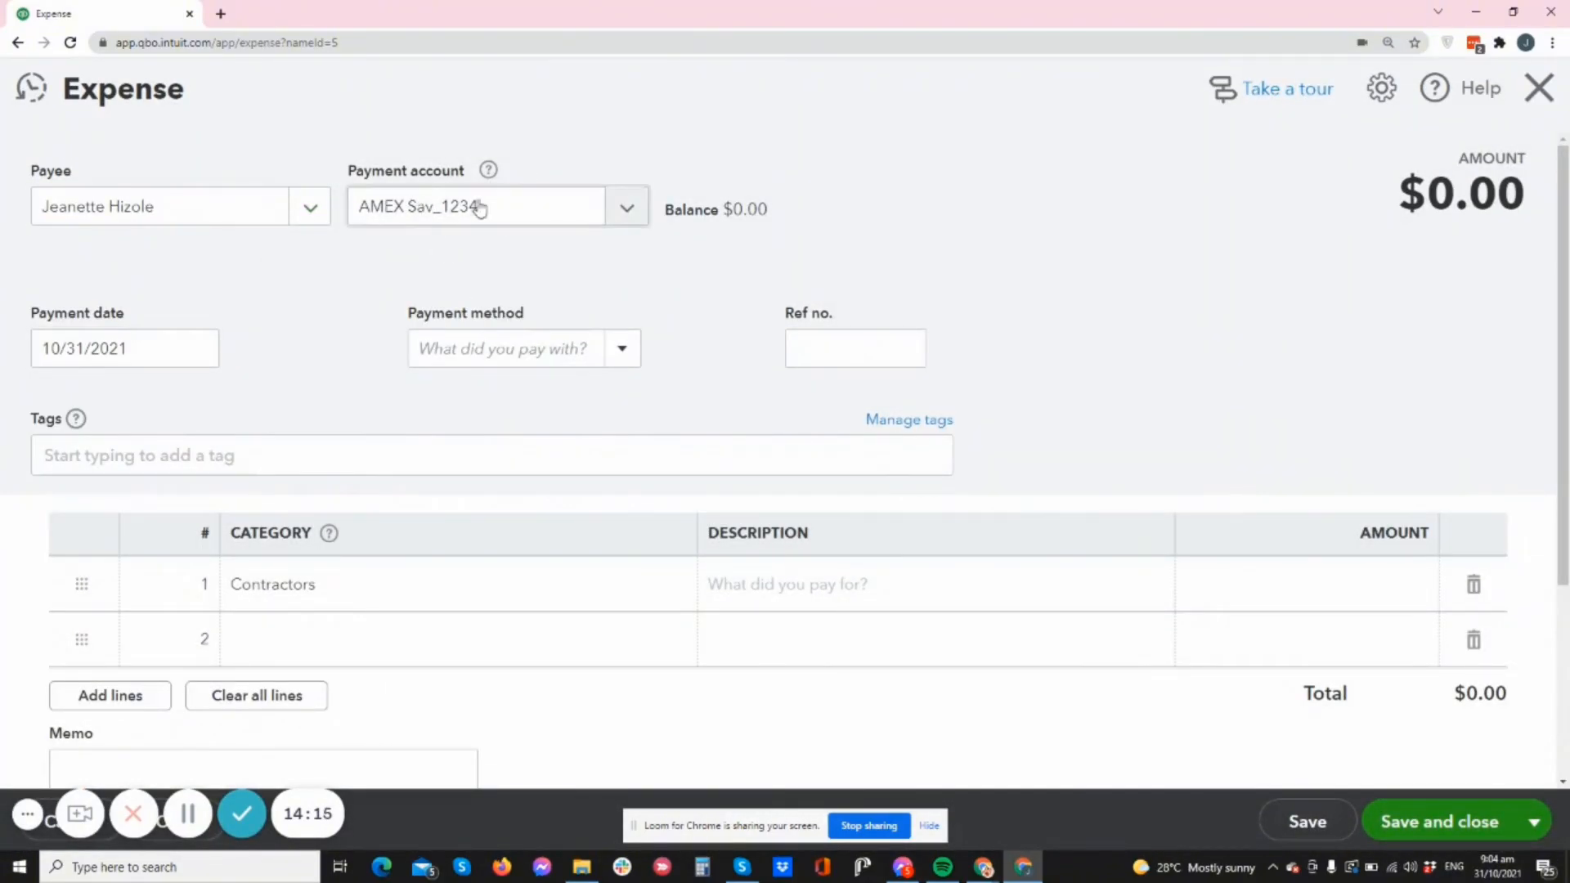
pyautogui.click(626, 208)
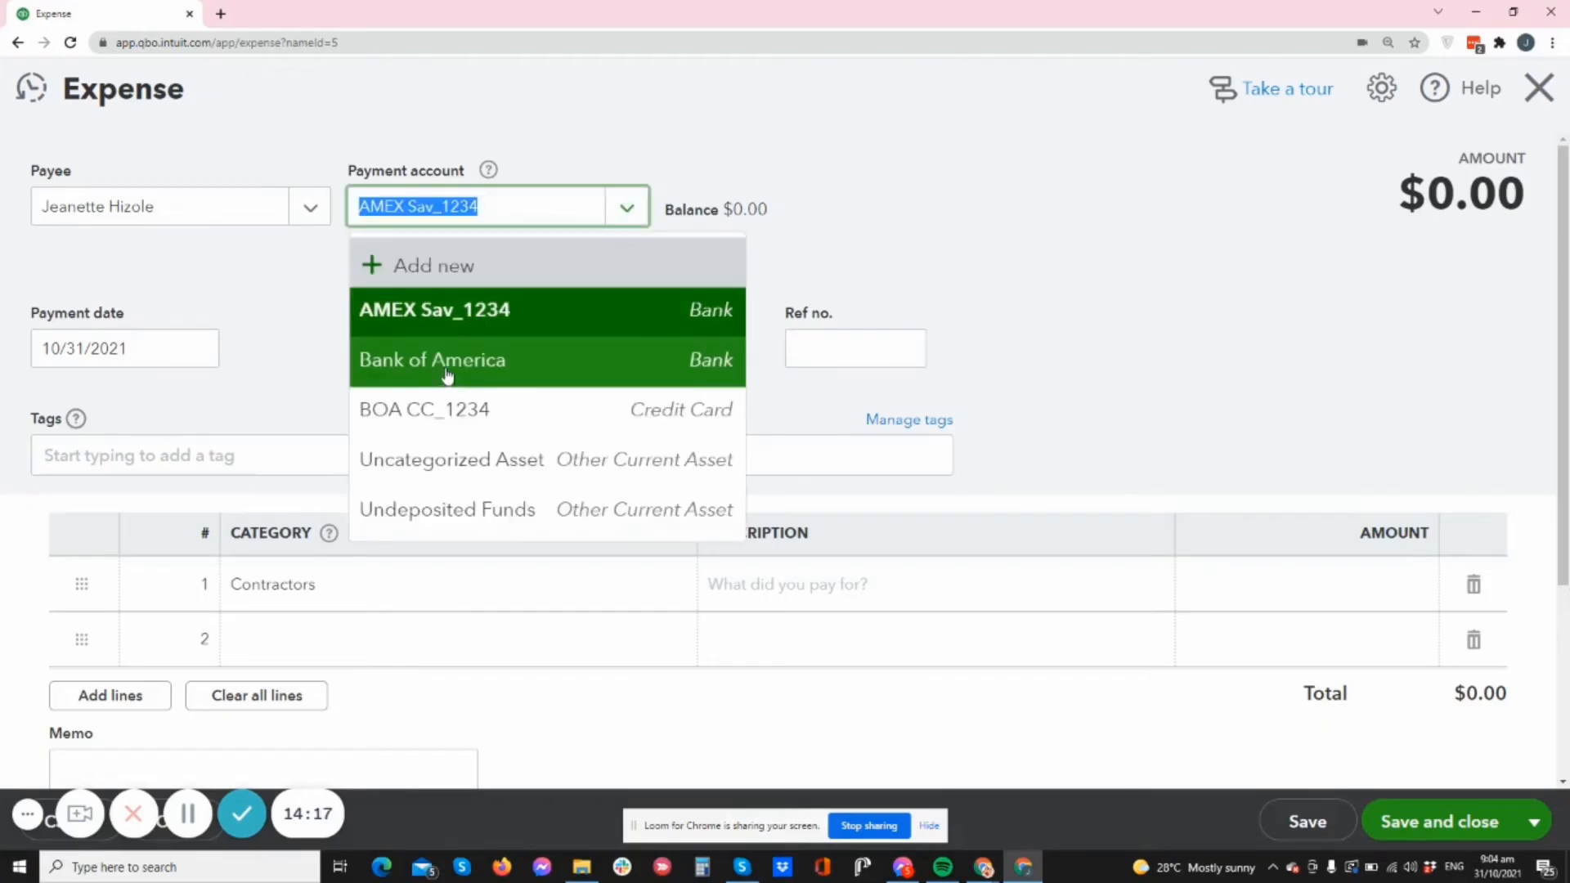
pyautogui.click(533, 313)
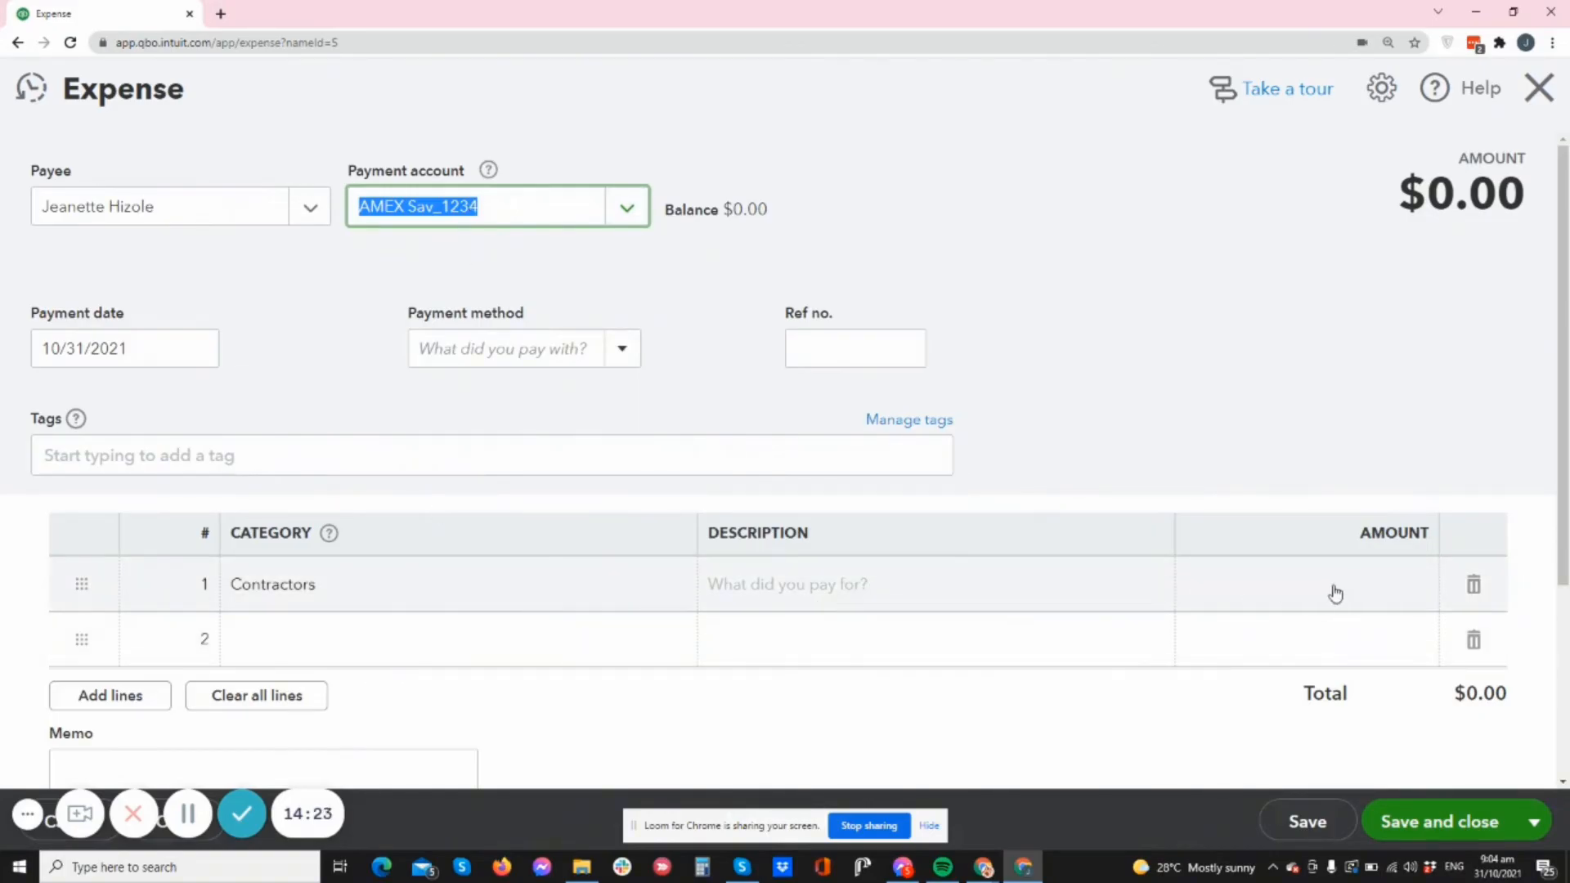
# - Enter line 1 as 'Bookkeeping Fee' for 1,000.00
pyautogui.click(855, 589)
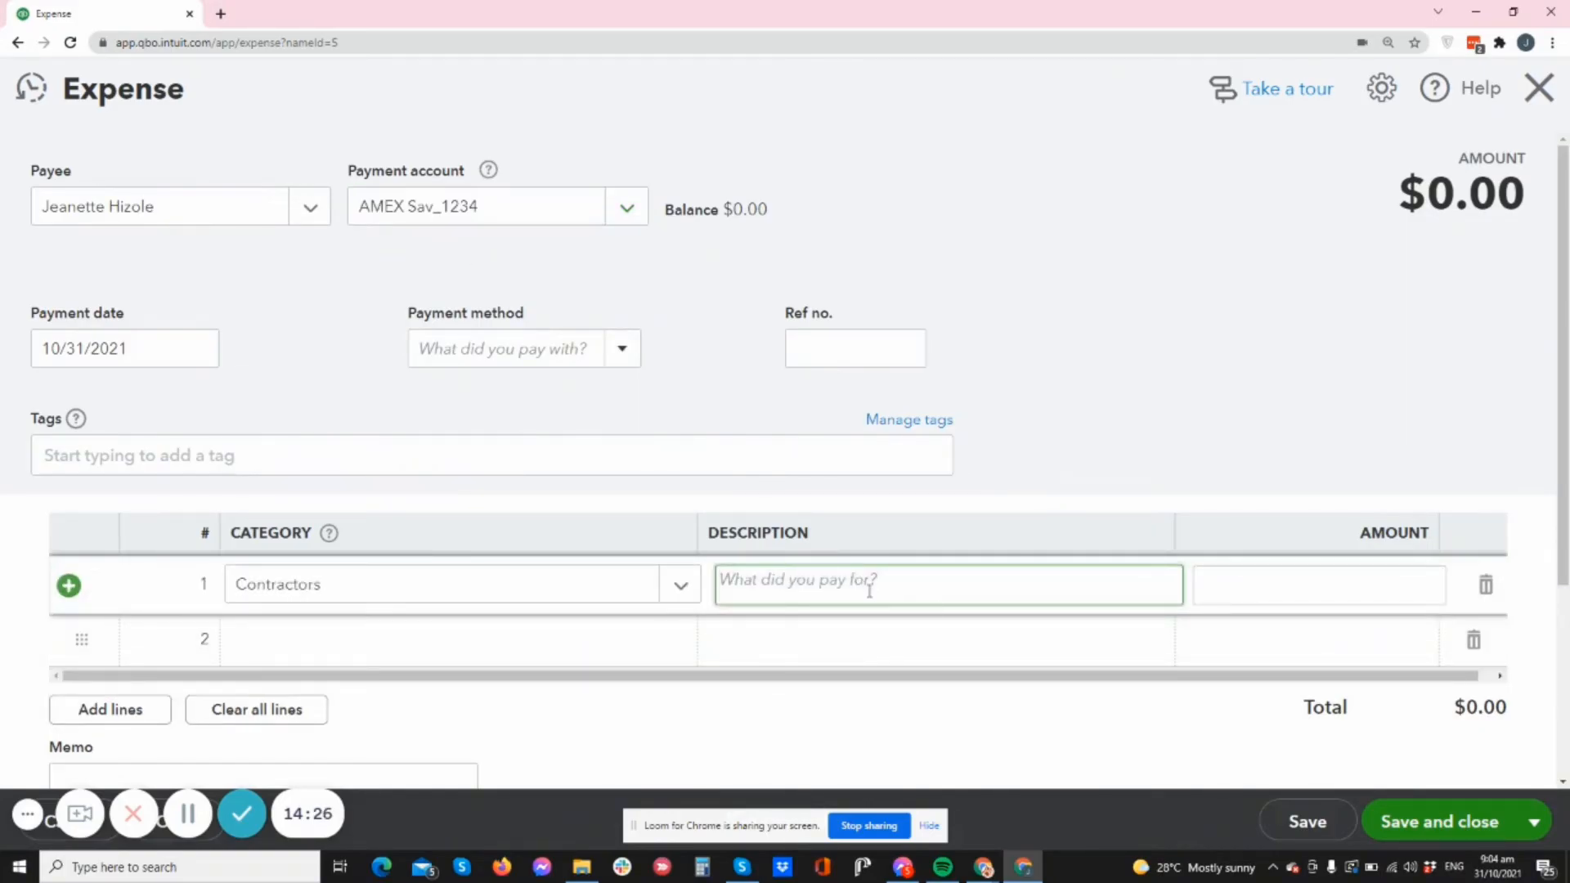
pyautogui.write('Bookkeepping Fee')
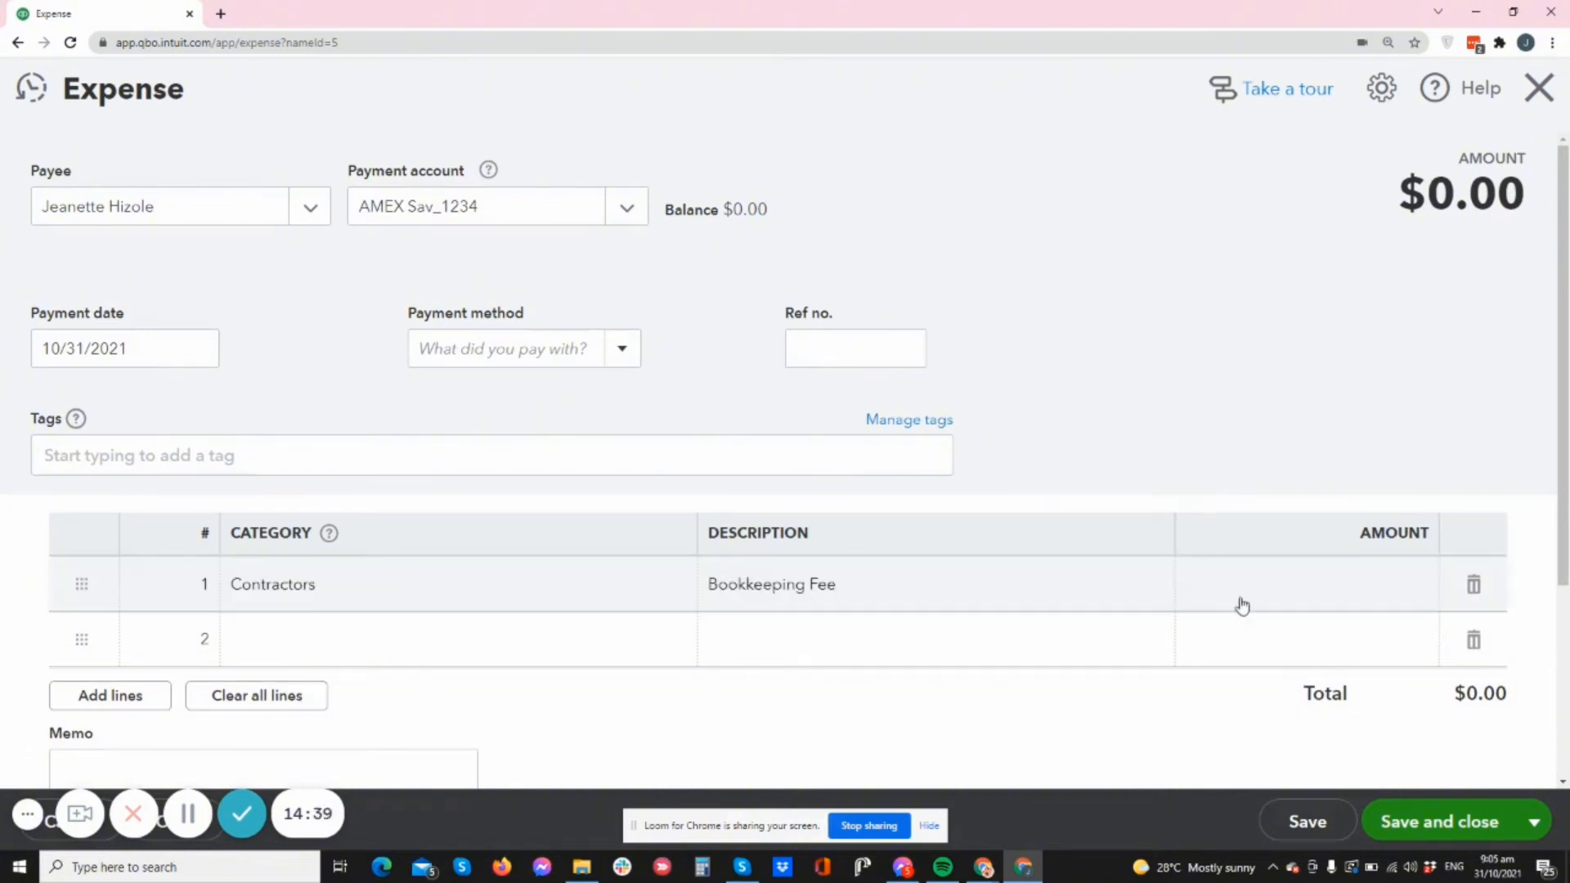
pyautogui.click(1324, 587)
pyautogui.write('1')
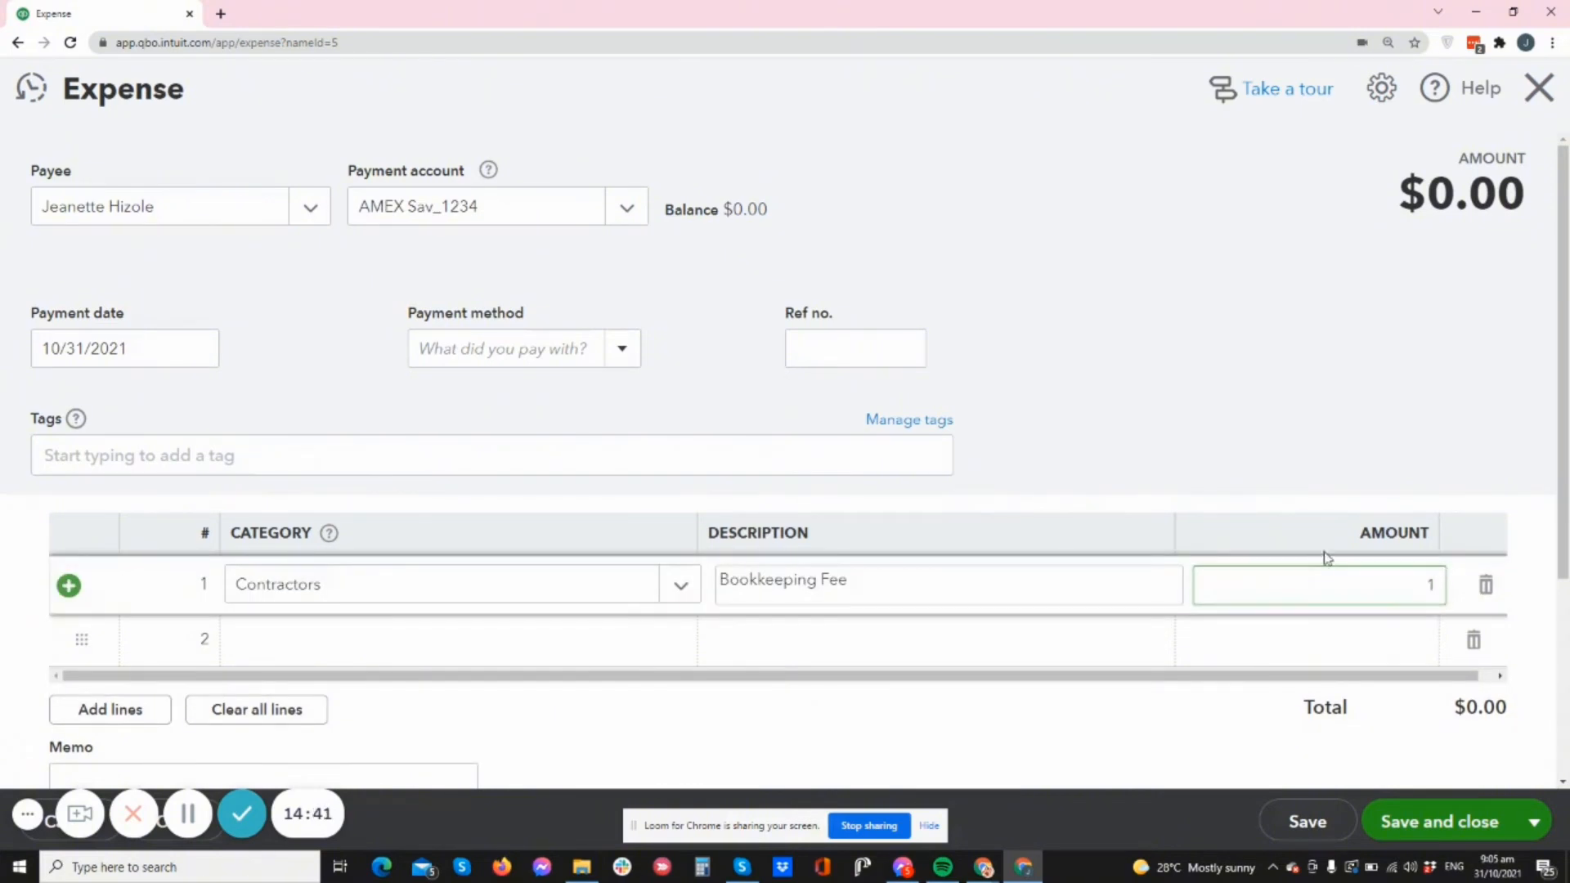
pyautogui.write('000')
pyautogui.click(1327, 446)
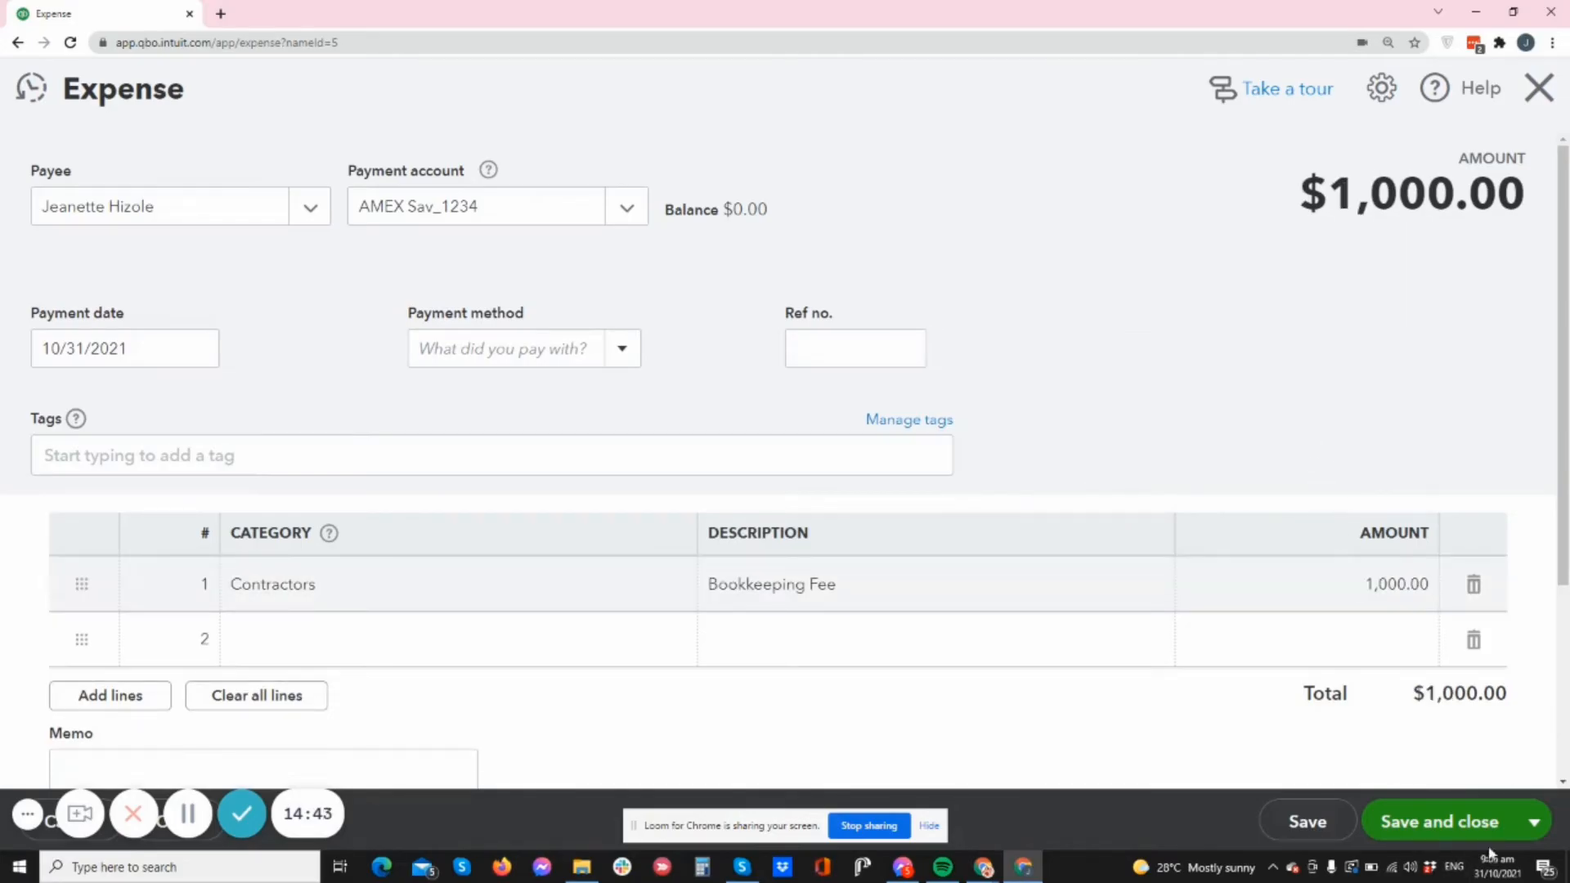
# - Add lines, delete an empty row, then save and close the expense
pyautogui.scroll(-2, 148, 687)
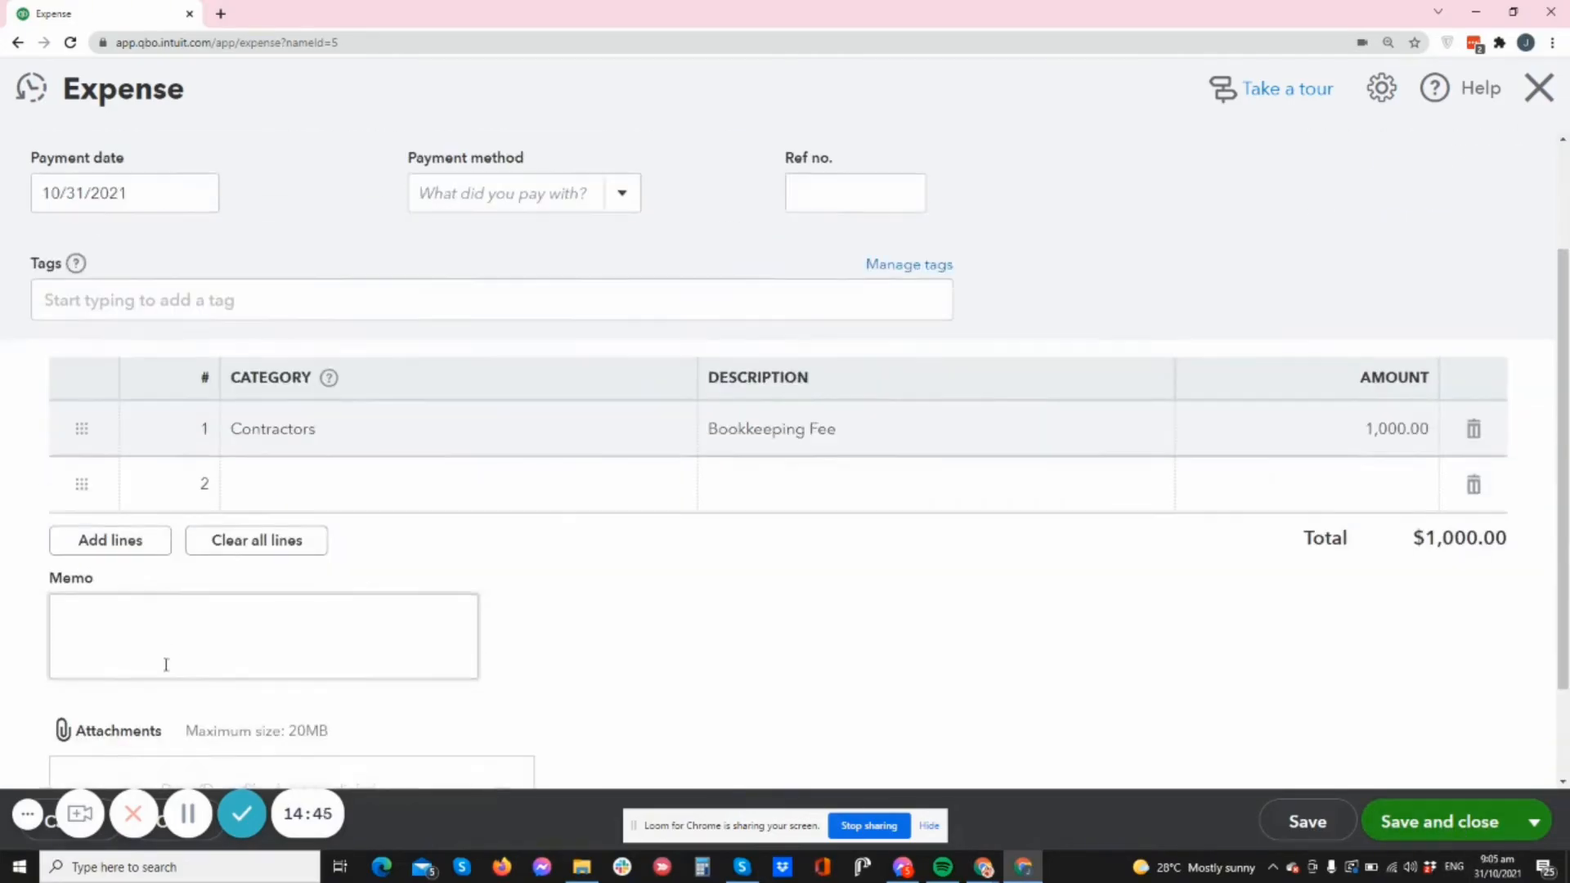
pyautogui.click(157, 534)
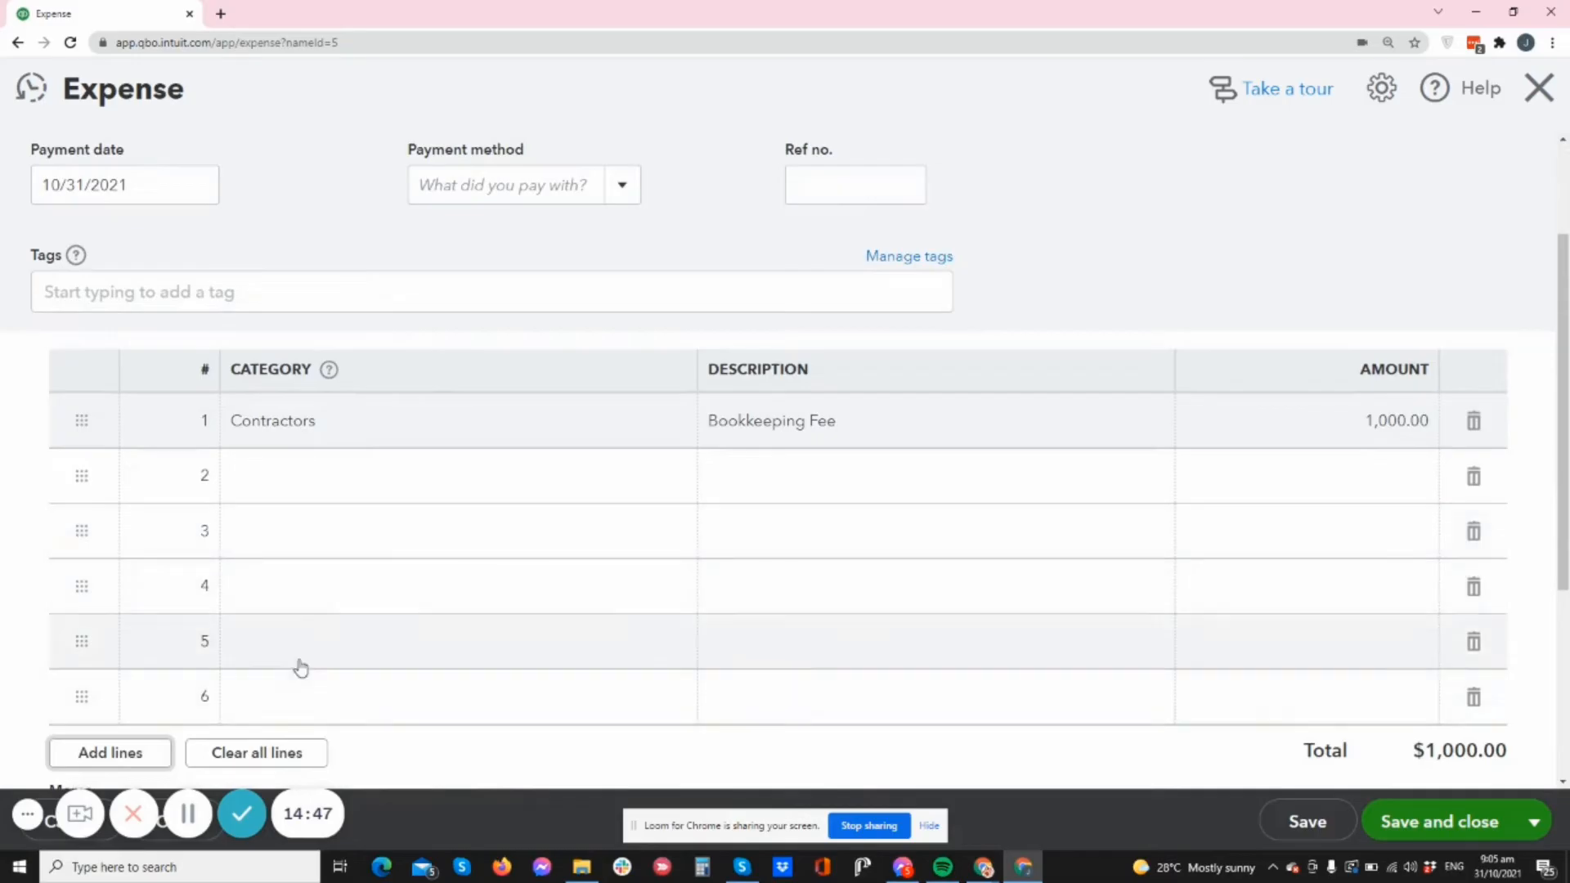
pyautogui.scroll(-4, 333, 628)
pyautogui.scroll(2, 859, 575)
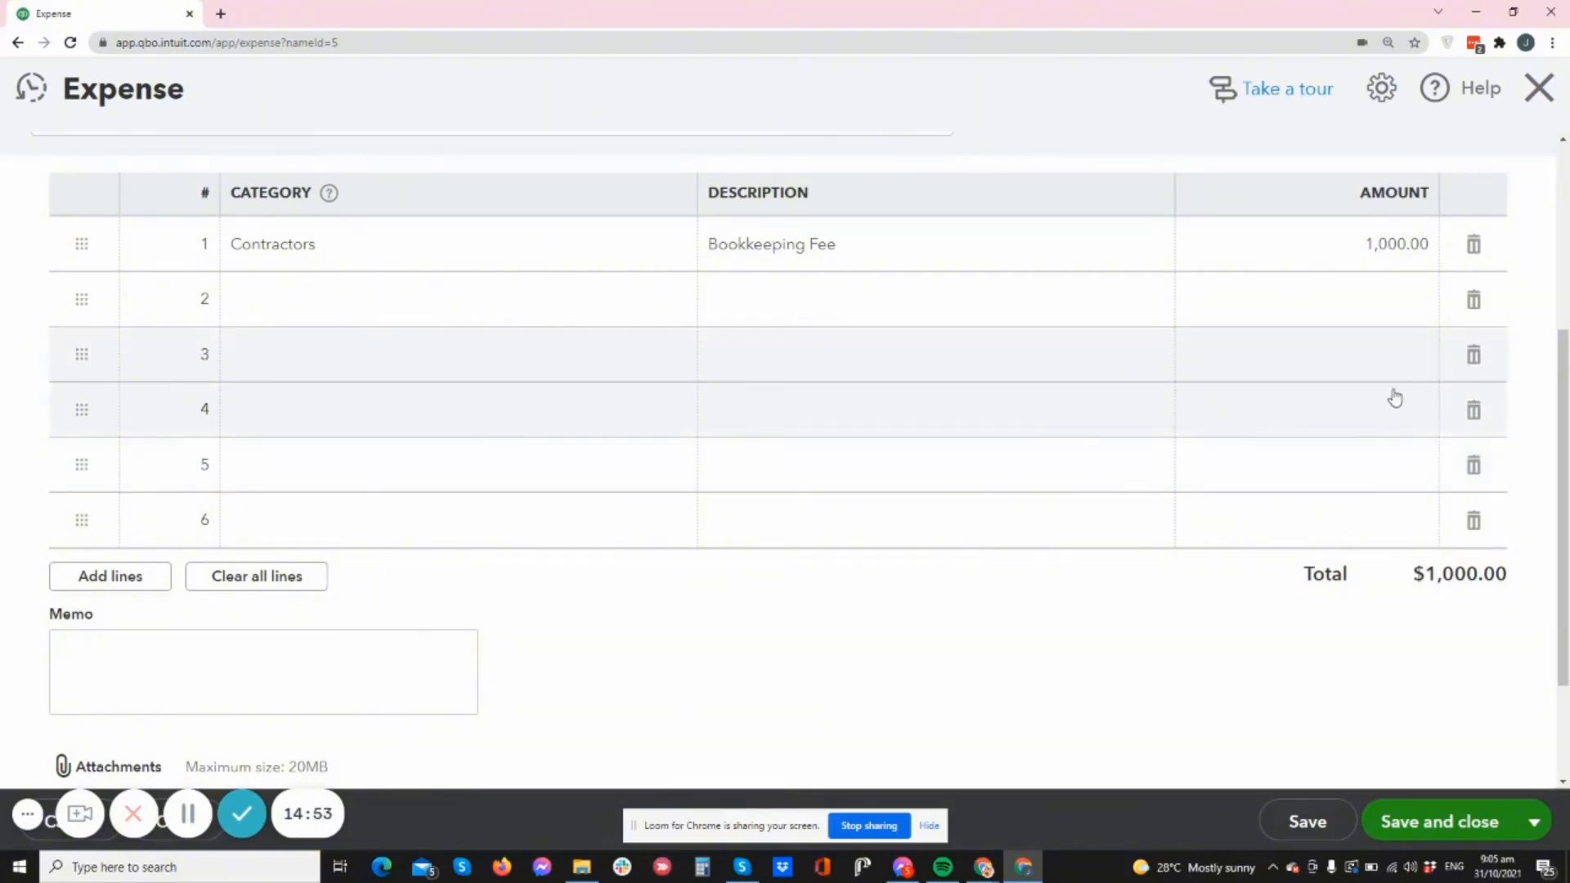
pyautogui.click(1474, 301)
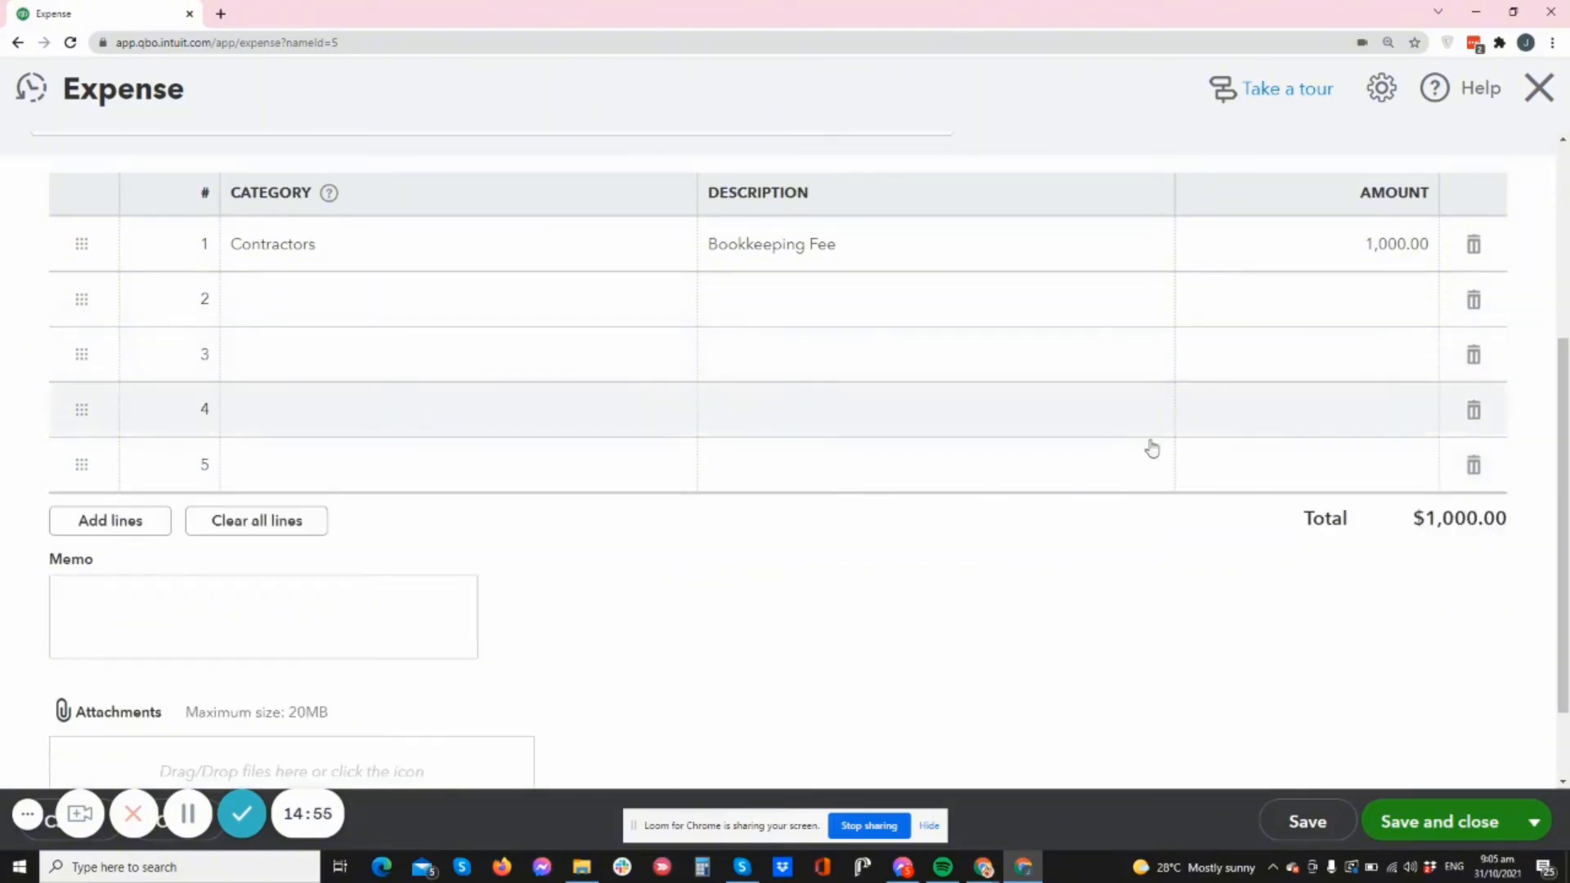
pyautogui.scroll(-2, 1145, 483)
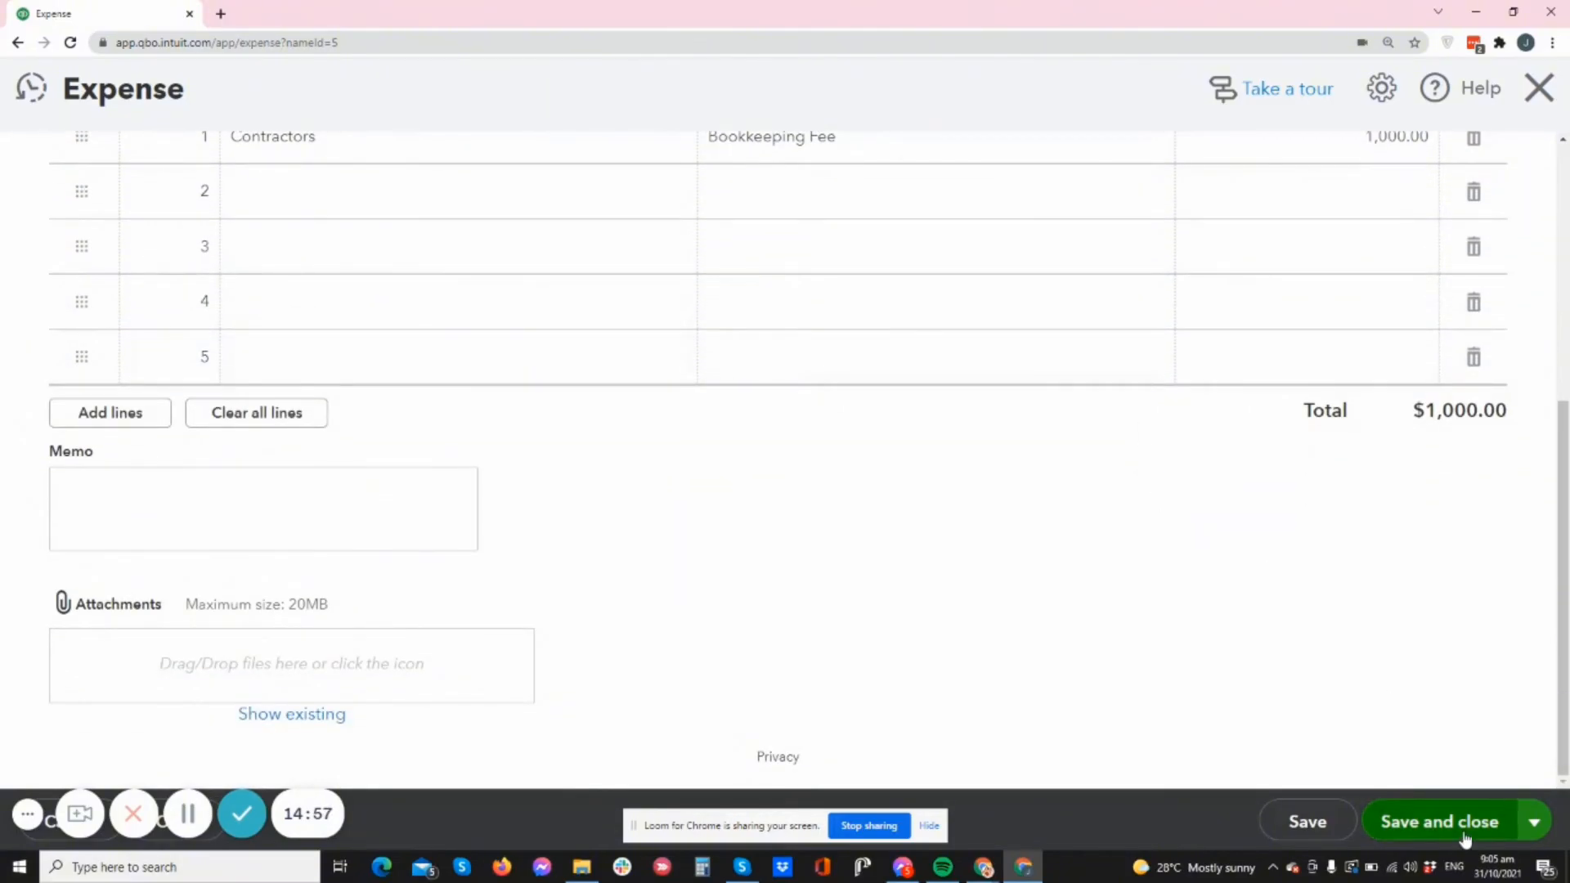
pyautogui.click(1440, 822)
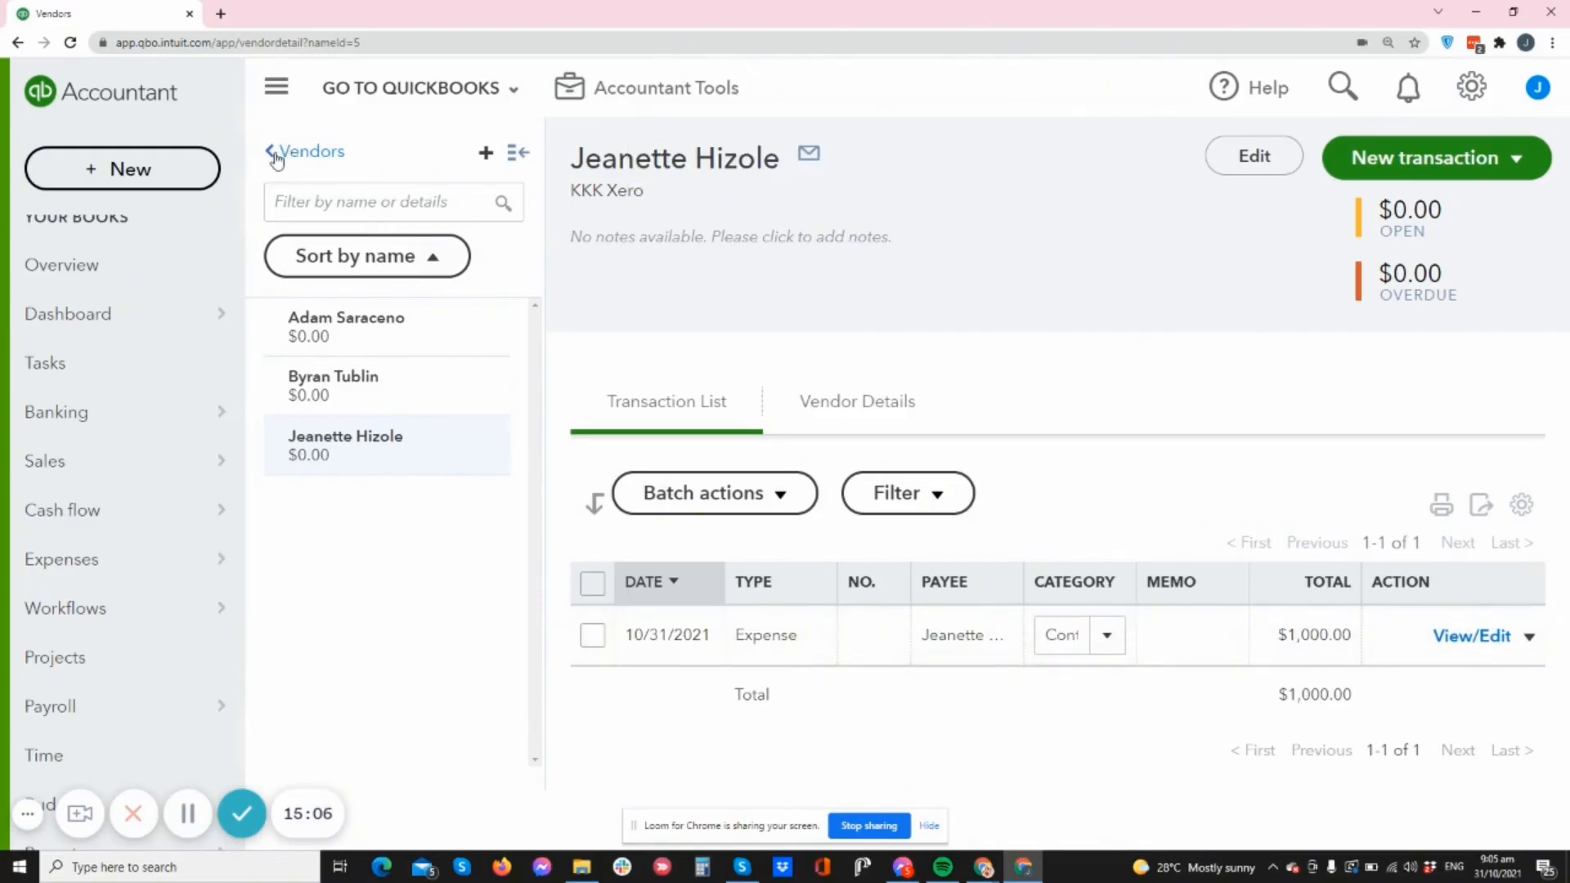
# - Return to Vendors, then open Expense Transactions showing the $1,000.00 expense and $0.00 bill
pyautogui.click(301, 157)
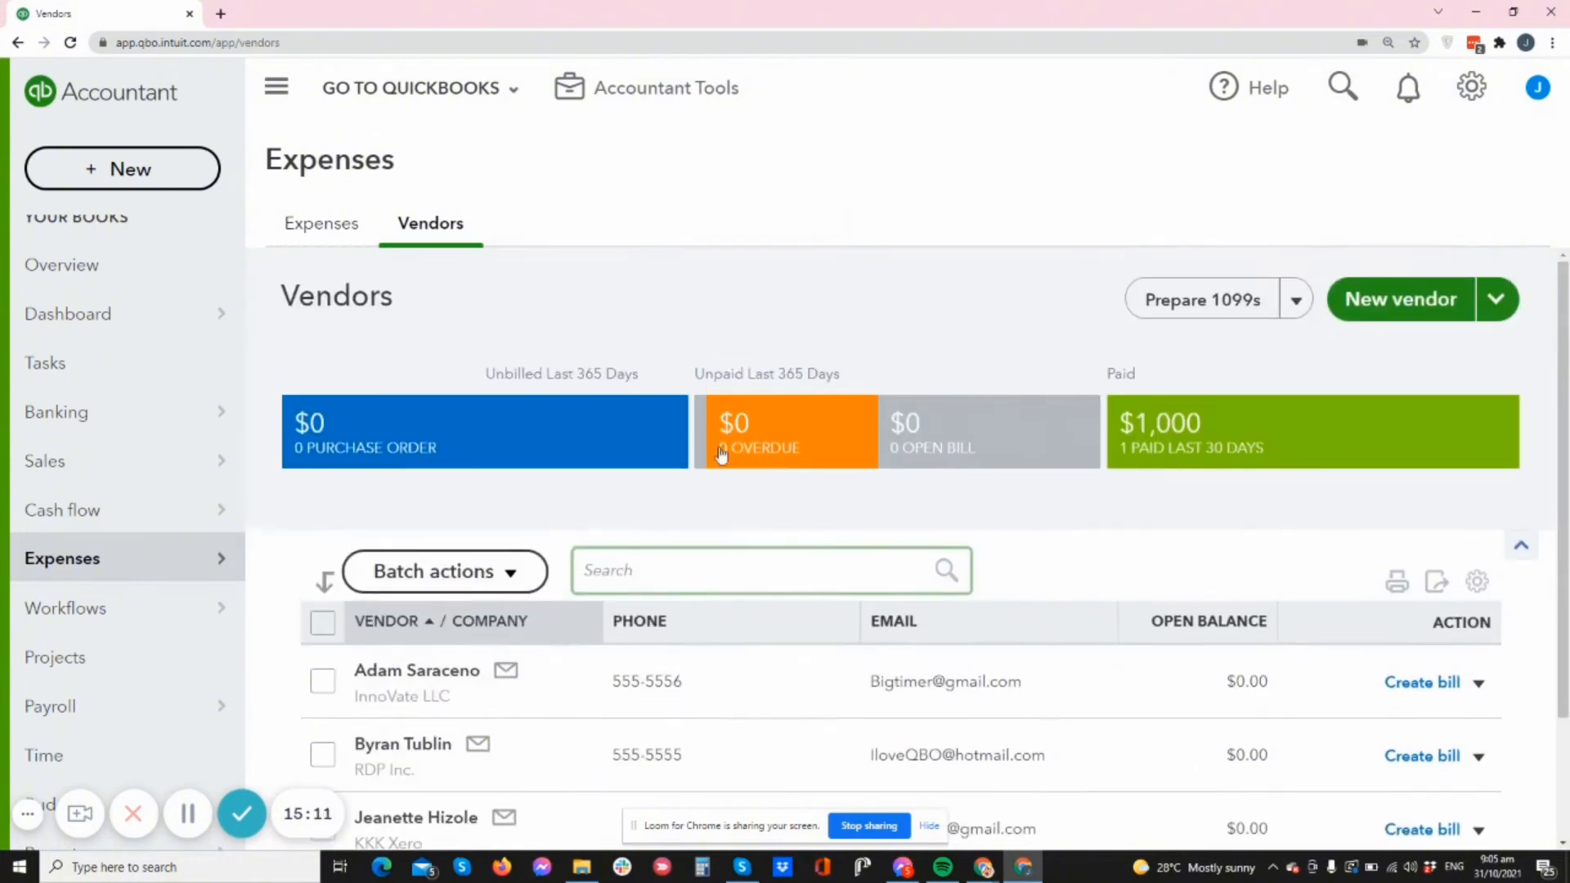
pyautogui.click(324, 230)
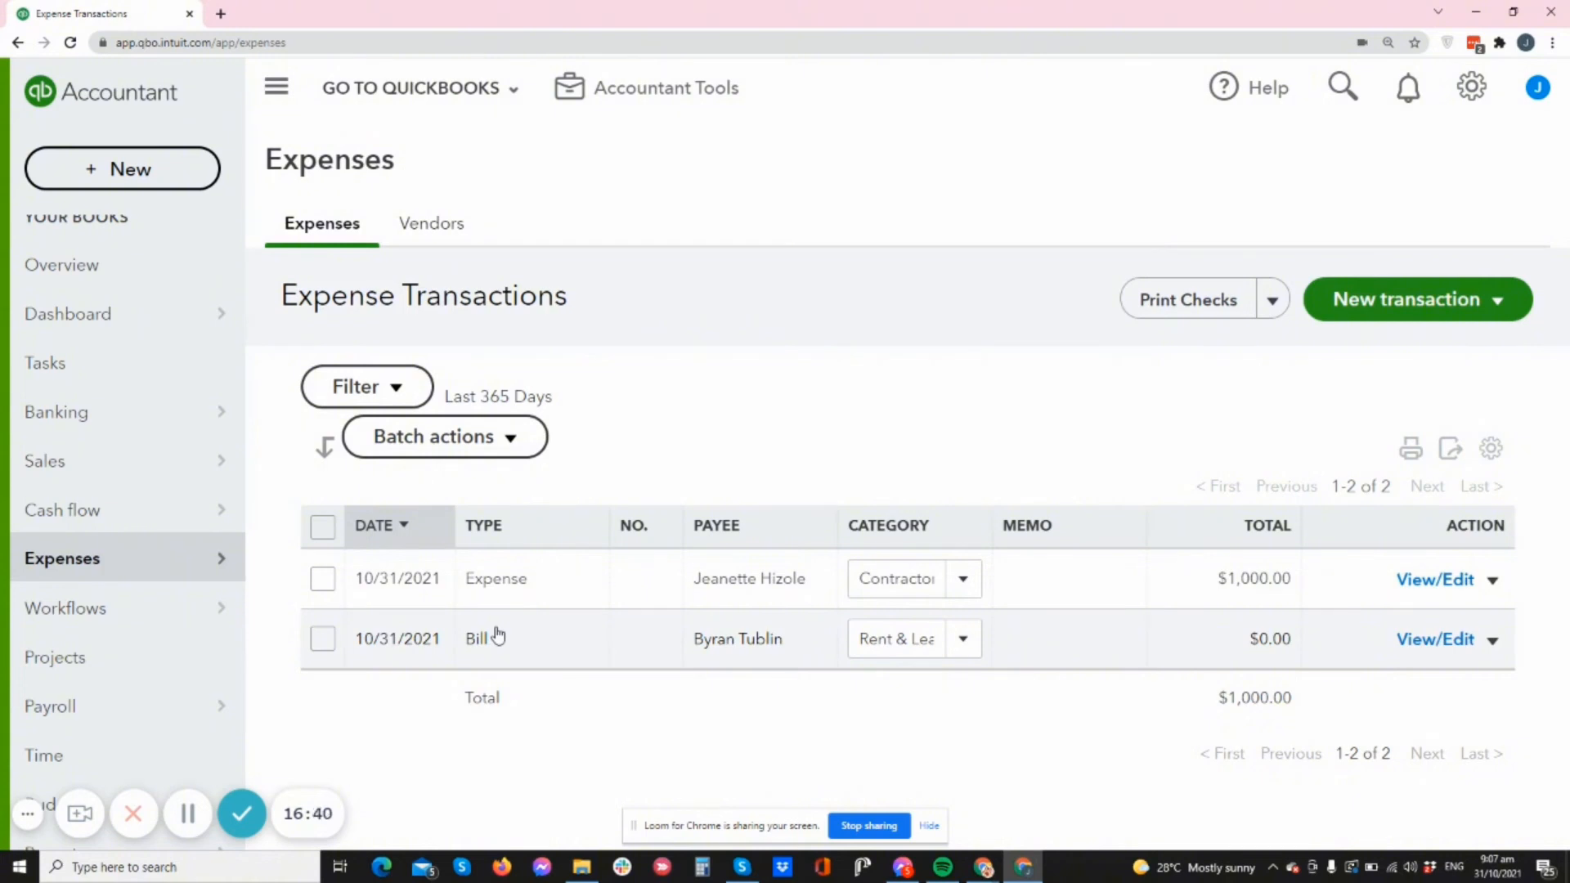
pyautogui.click(1459, 582)
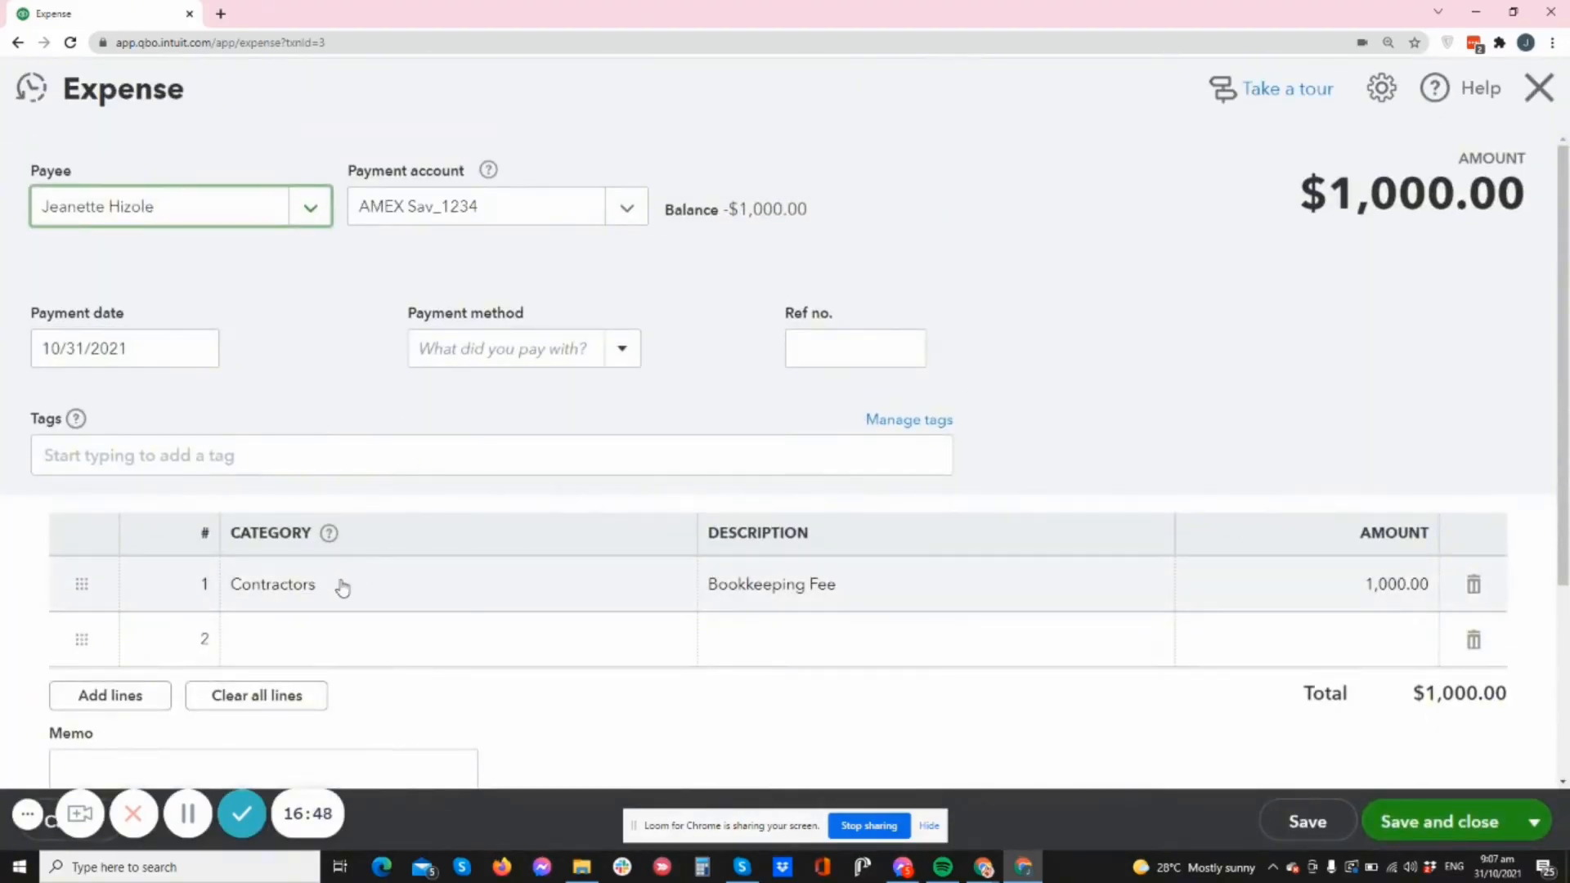
pyautogui.click(822, 587)
pyautogui.press('Tab')
pyautogui.click(1231, 401)
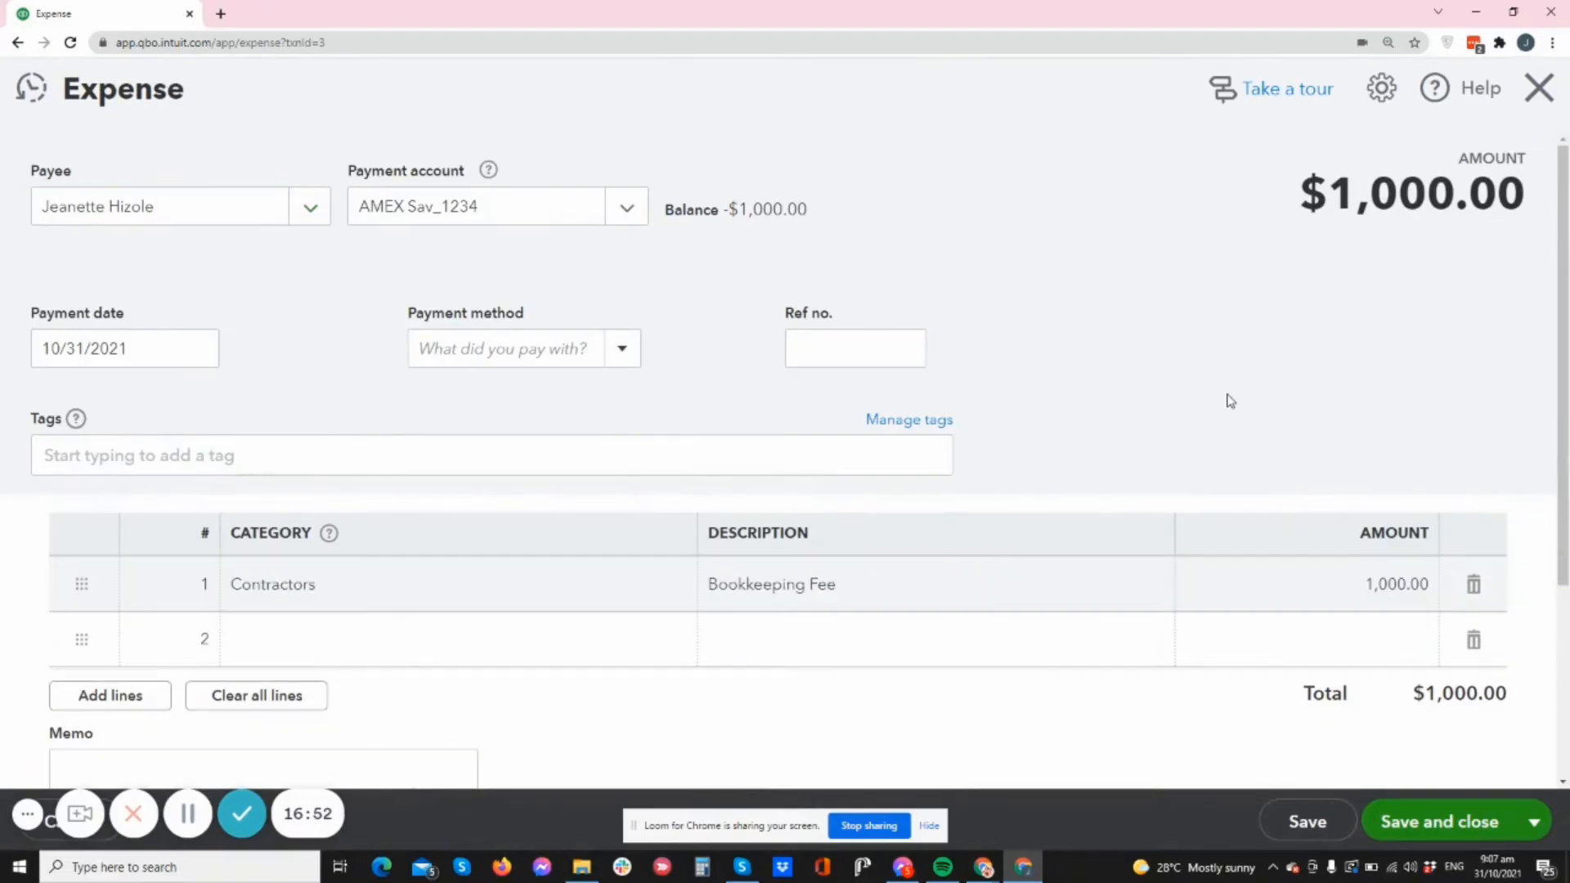
pyautogui.scroll(-3, 1259, 458)
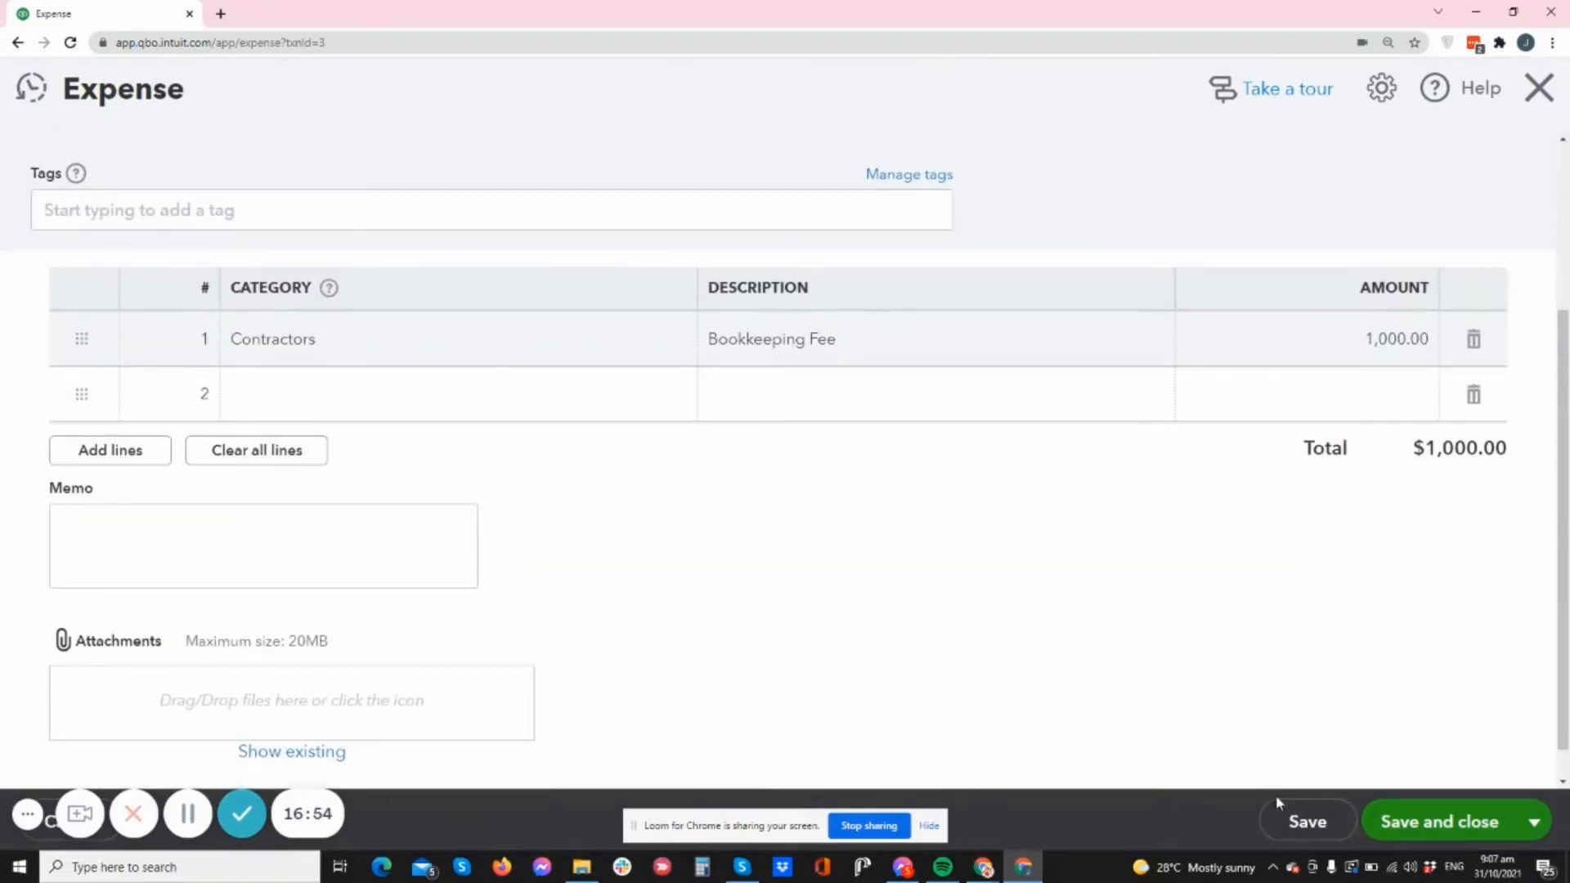
pyautogui.scroll(-1, 1227, 712)
pyautogui.scroll(3, 1227, 712)
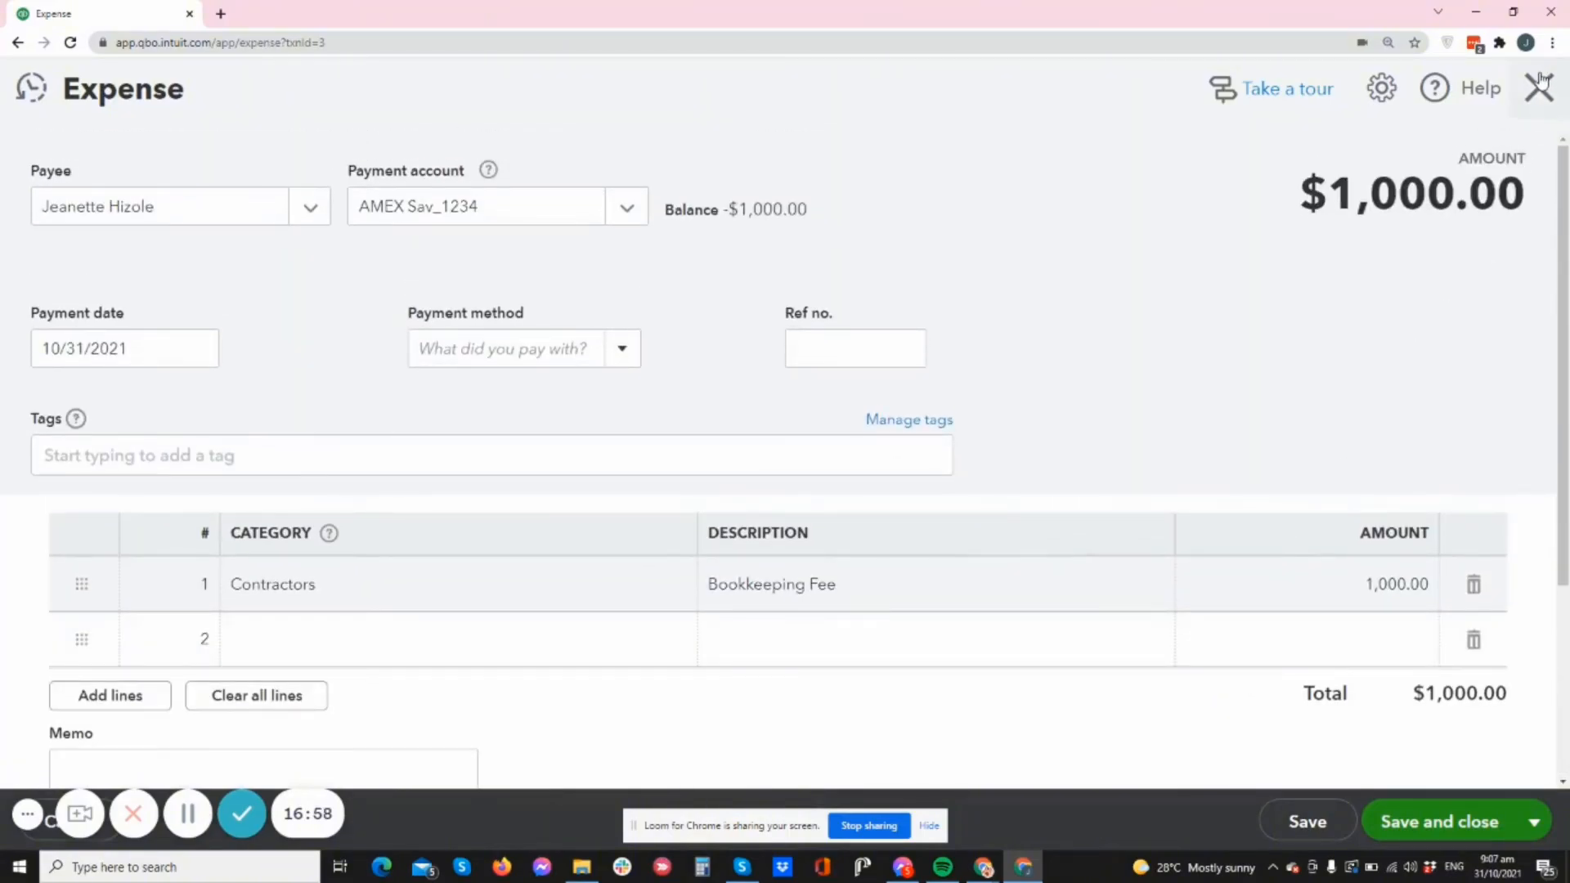
pyautogui.scroll(-3, 1395, 382)
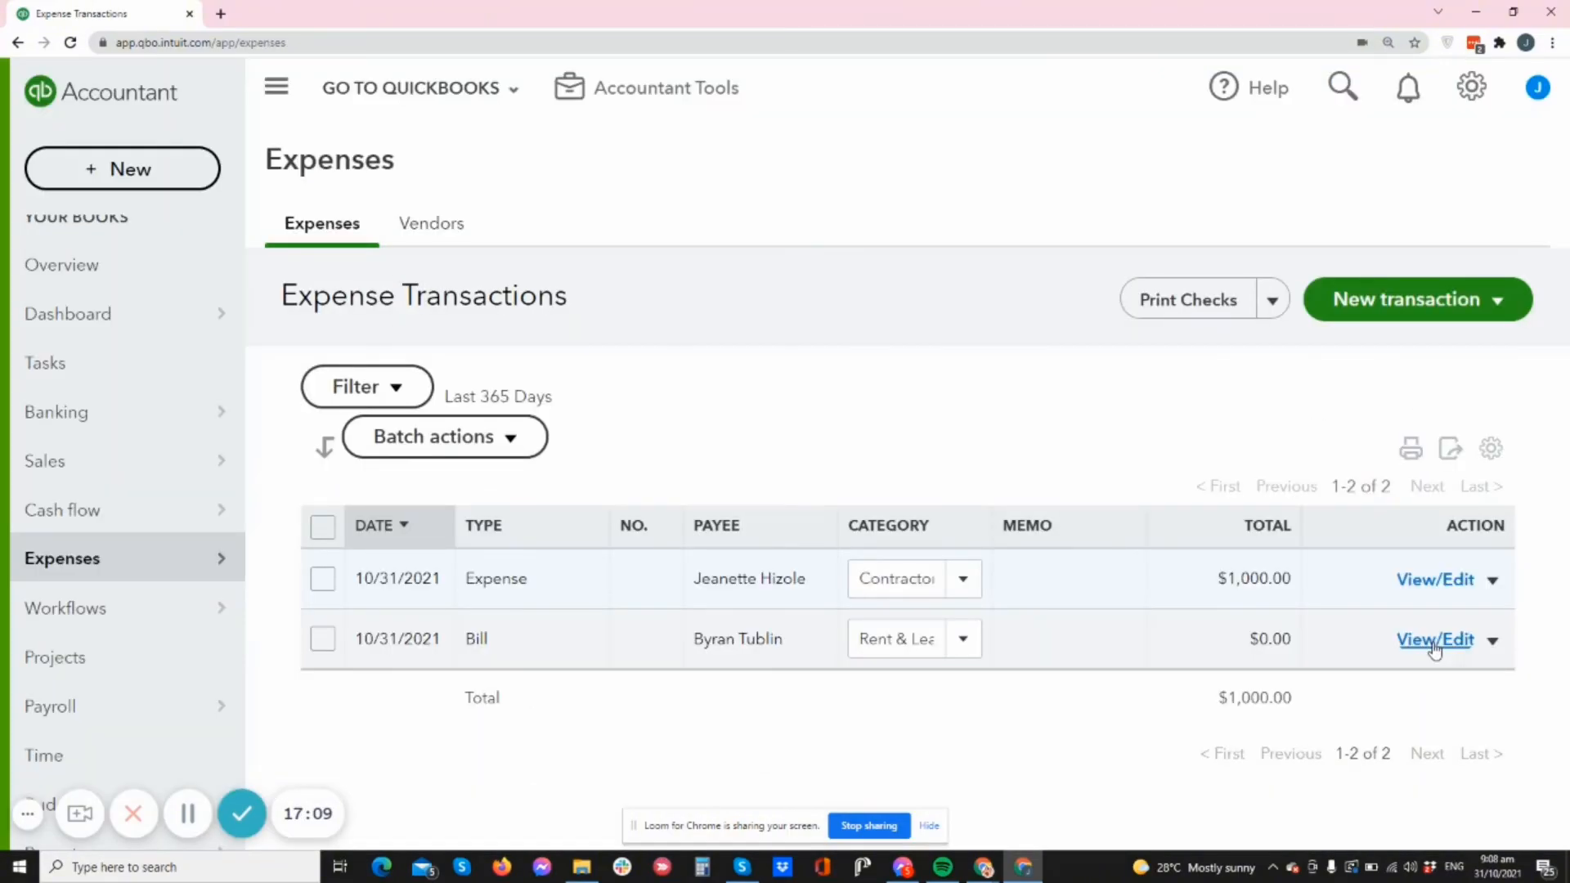
# - Enter 3,000 as the Rent & Lease bill's line 1 amount and save the bill at $3,000.00
pyautogui.click(1444, 648)
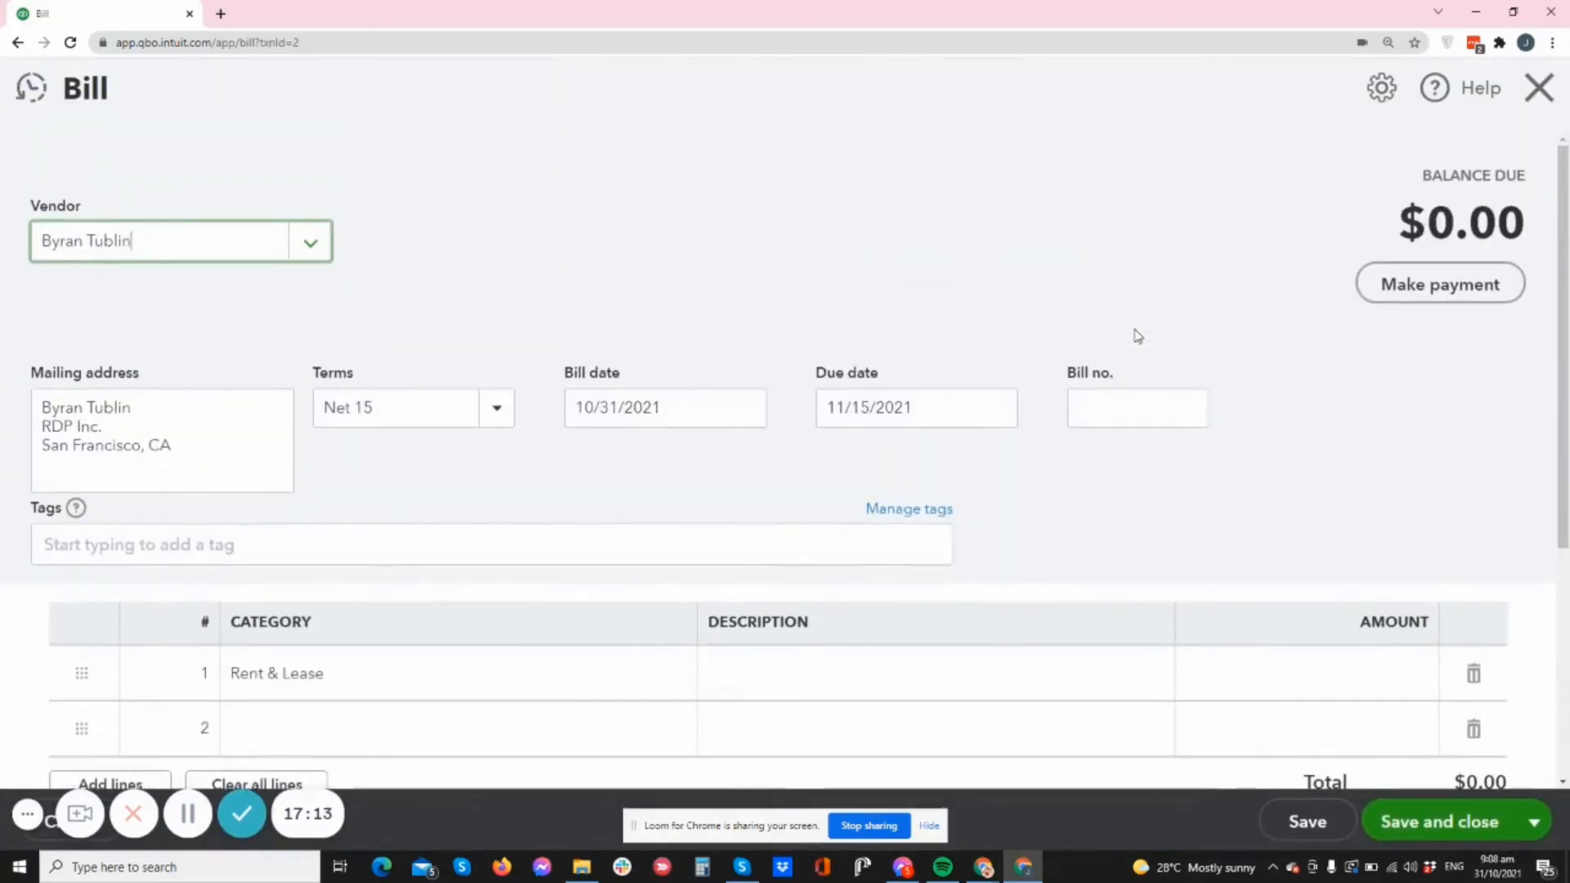
pyautogui.scroll(-1, 1137, 335)
pyautogui.click(1234, 591)
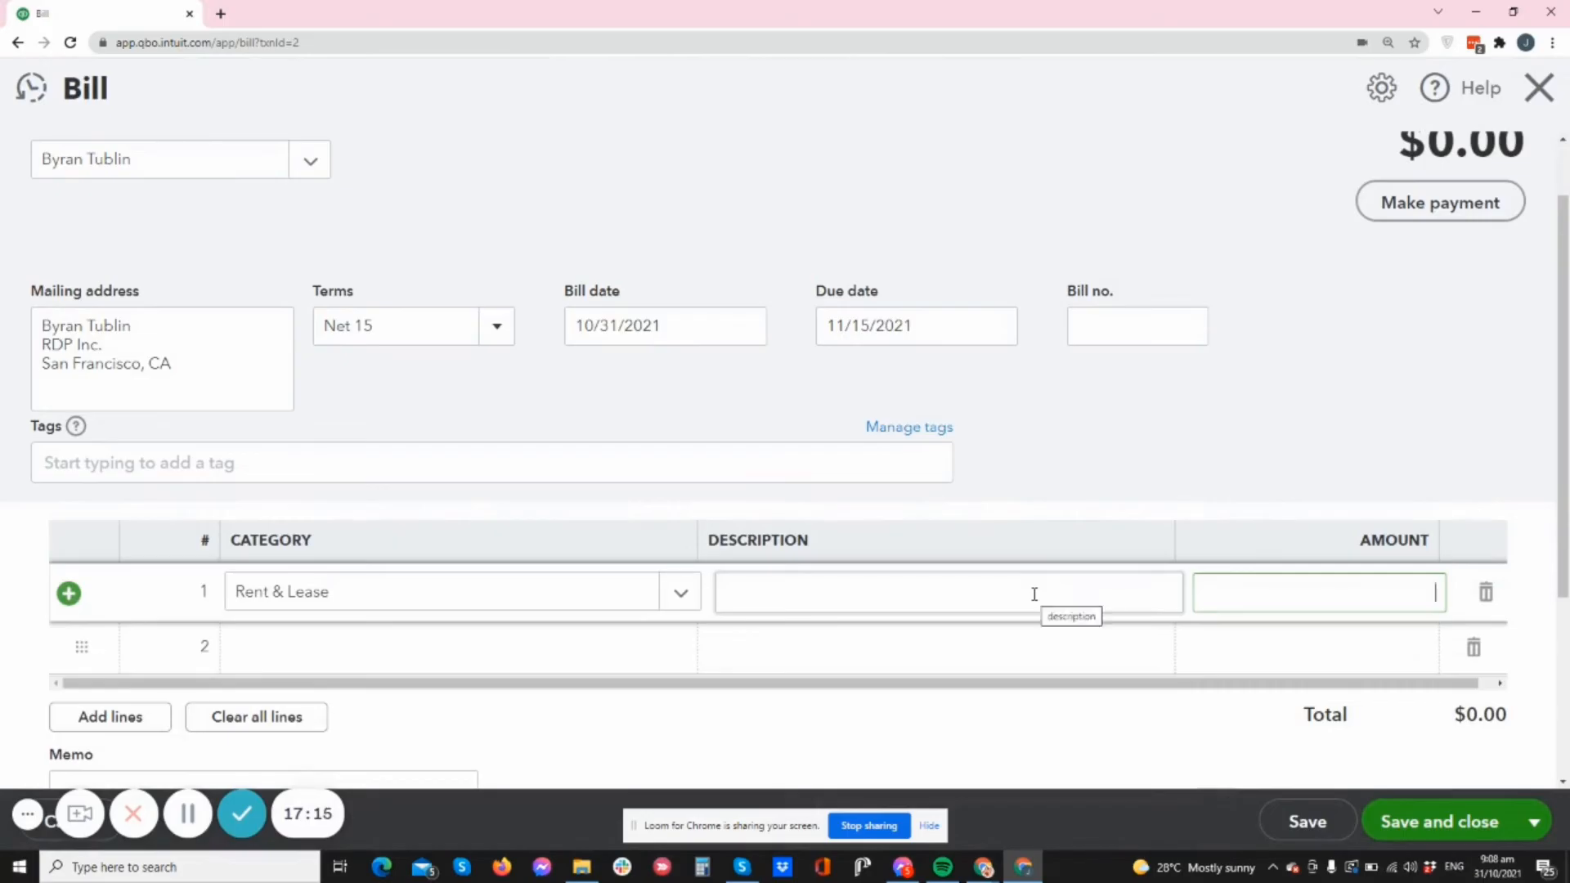
pyautogui.write('3,0')
pyautogui.write('000')
pyautogui.click(1302, 430)
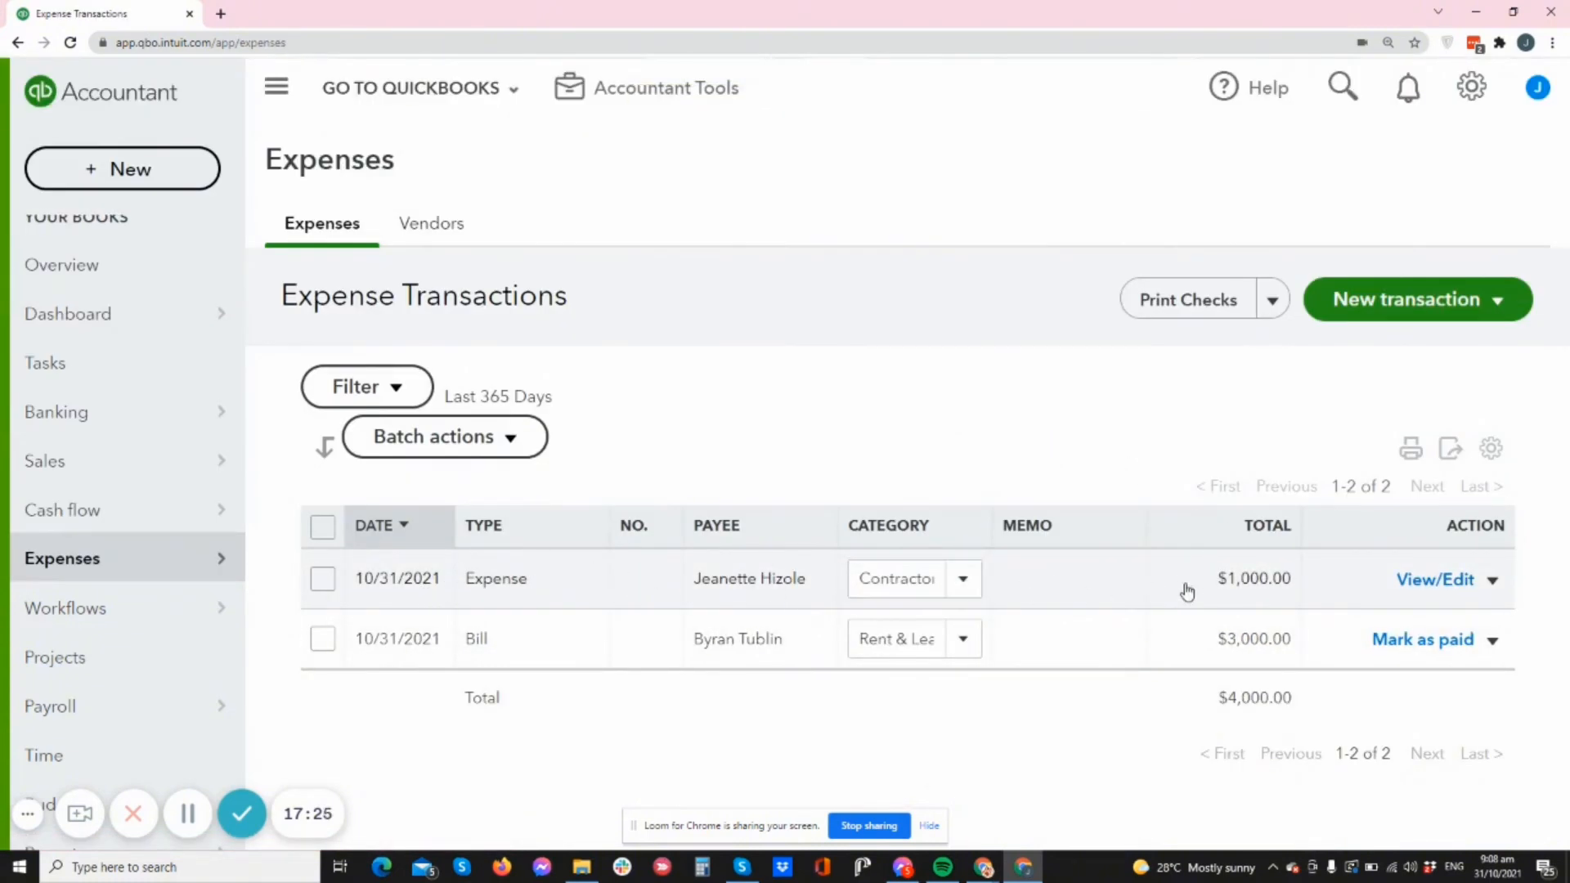
pyautogui.click(1241, 590)
pyautogui.scroll(-3, 1223, 579)
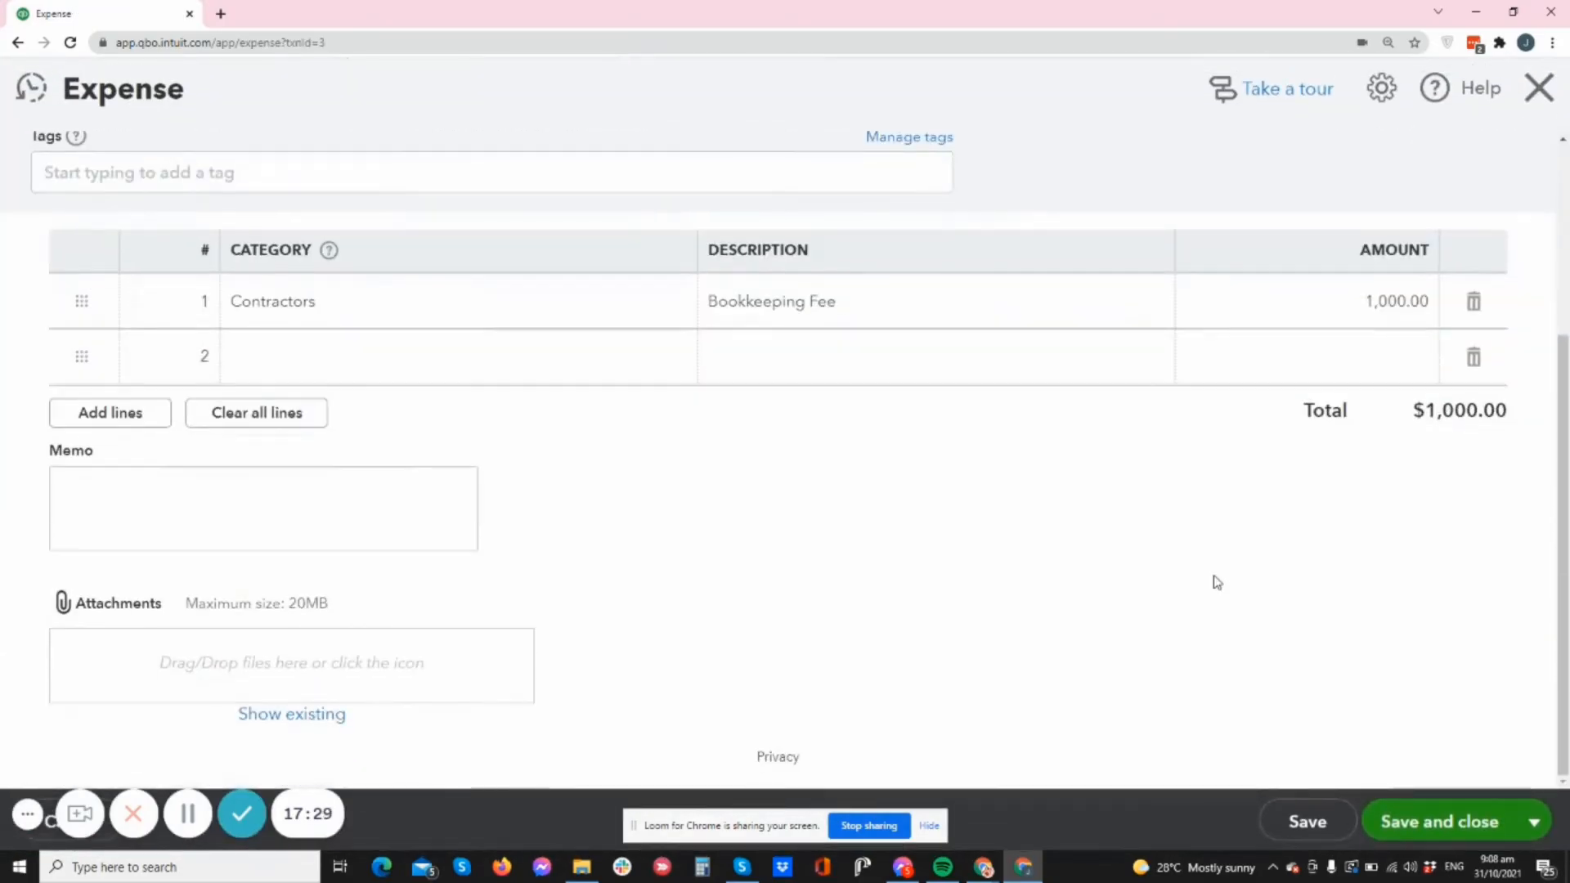
pyautogui.scroll(3, 1213, 618)
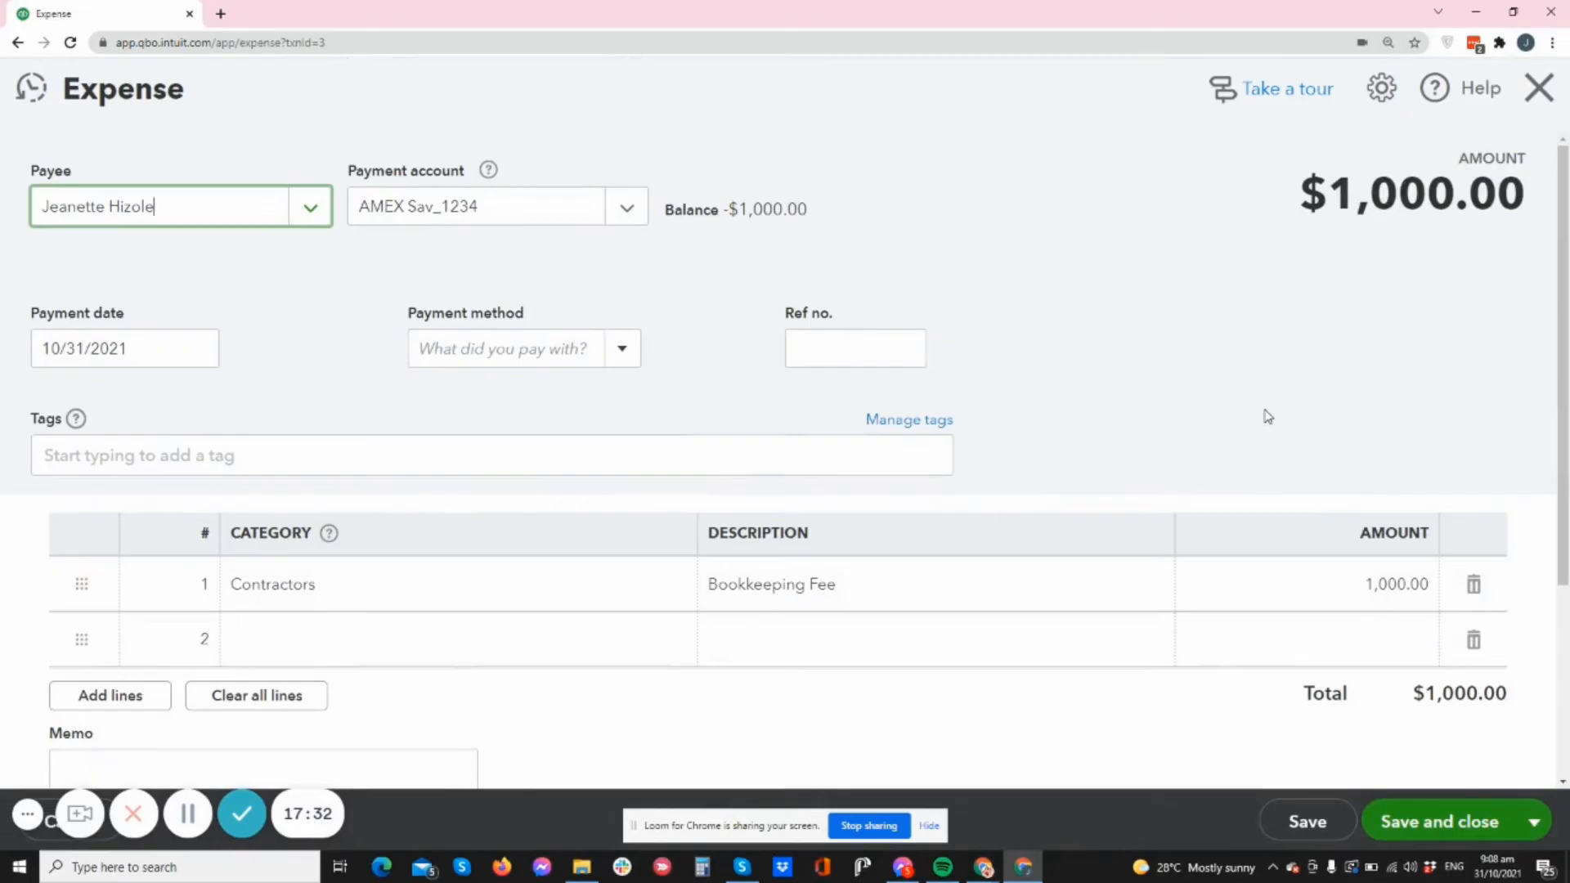
pyautogui.scroll(-3, 1269, 431)
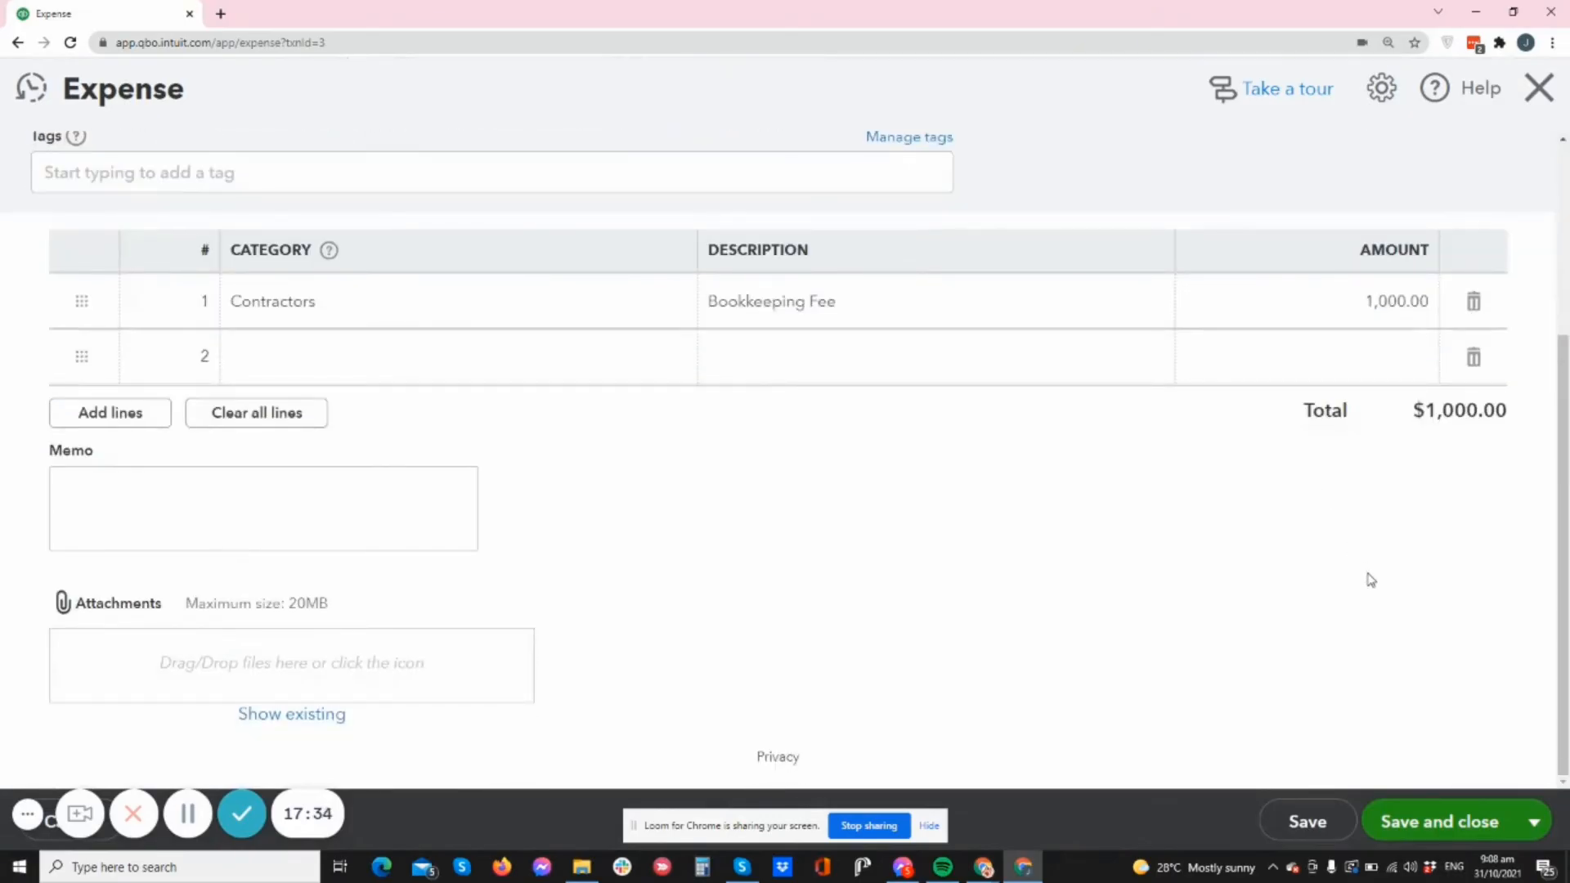
pyautogui.scroll(3, 1371, 578)
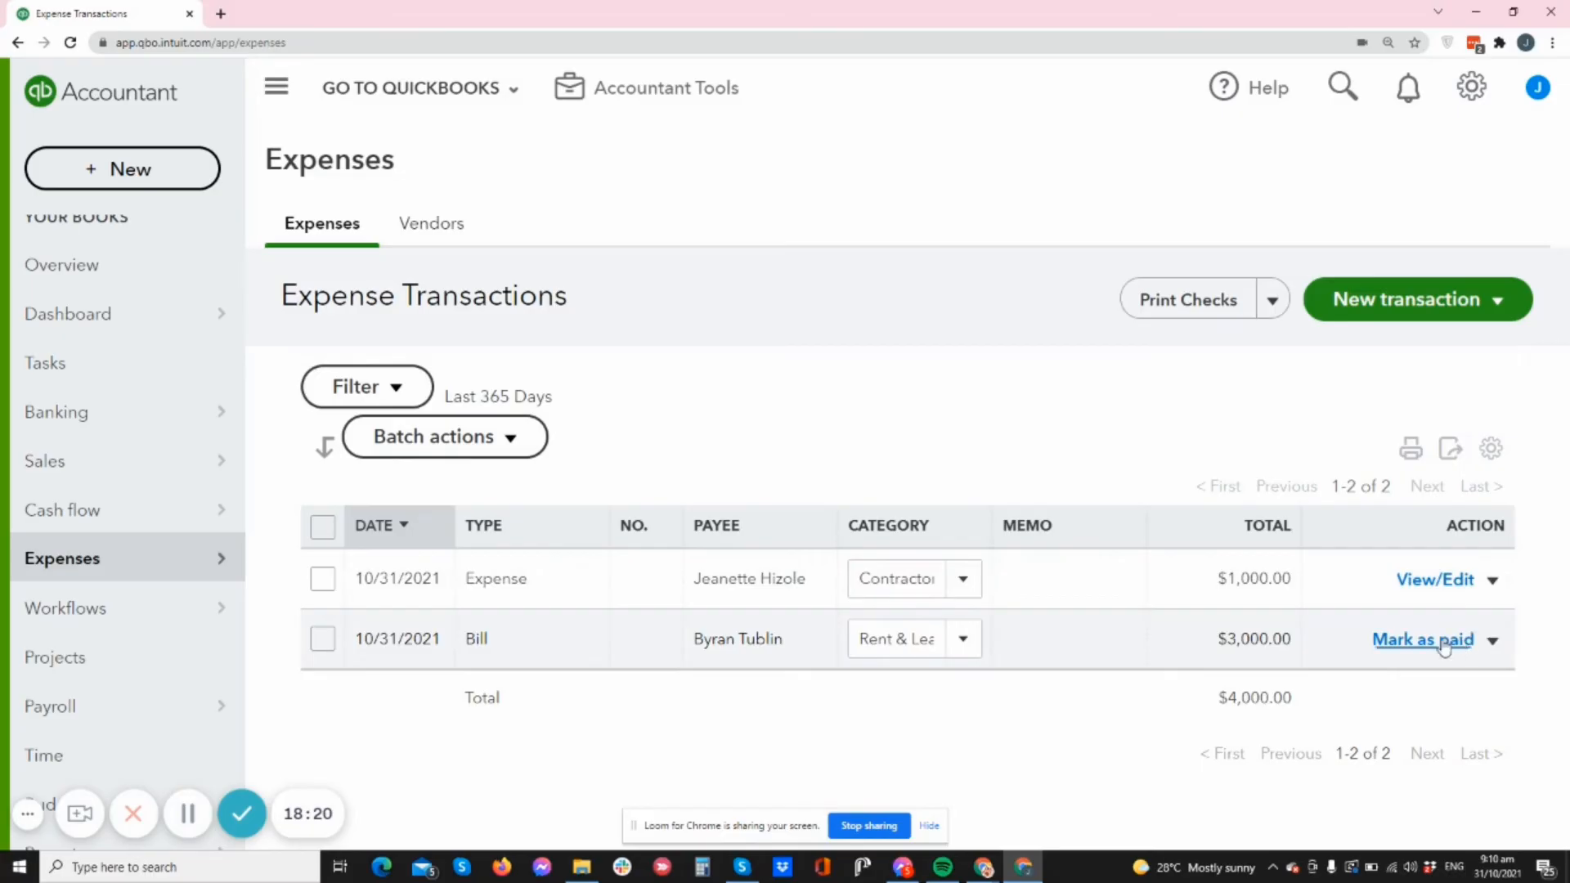
# - Start a payment on the $3,000 bill, paying from the Bank of America account
pyautogui.click(1158, 650)
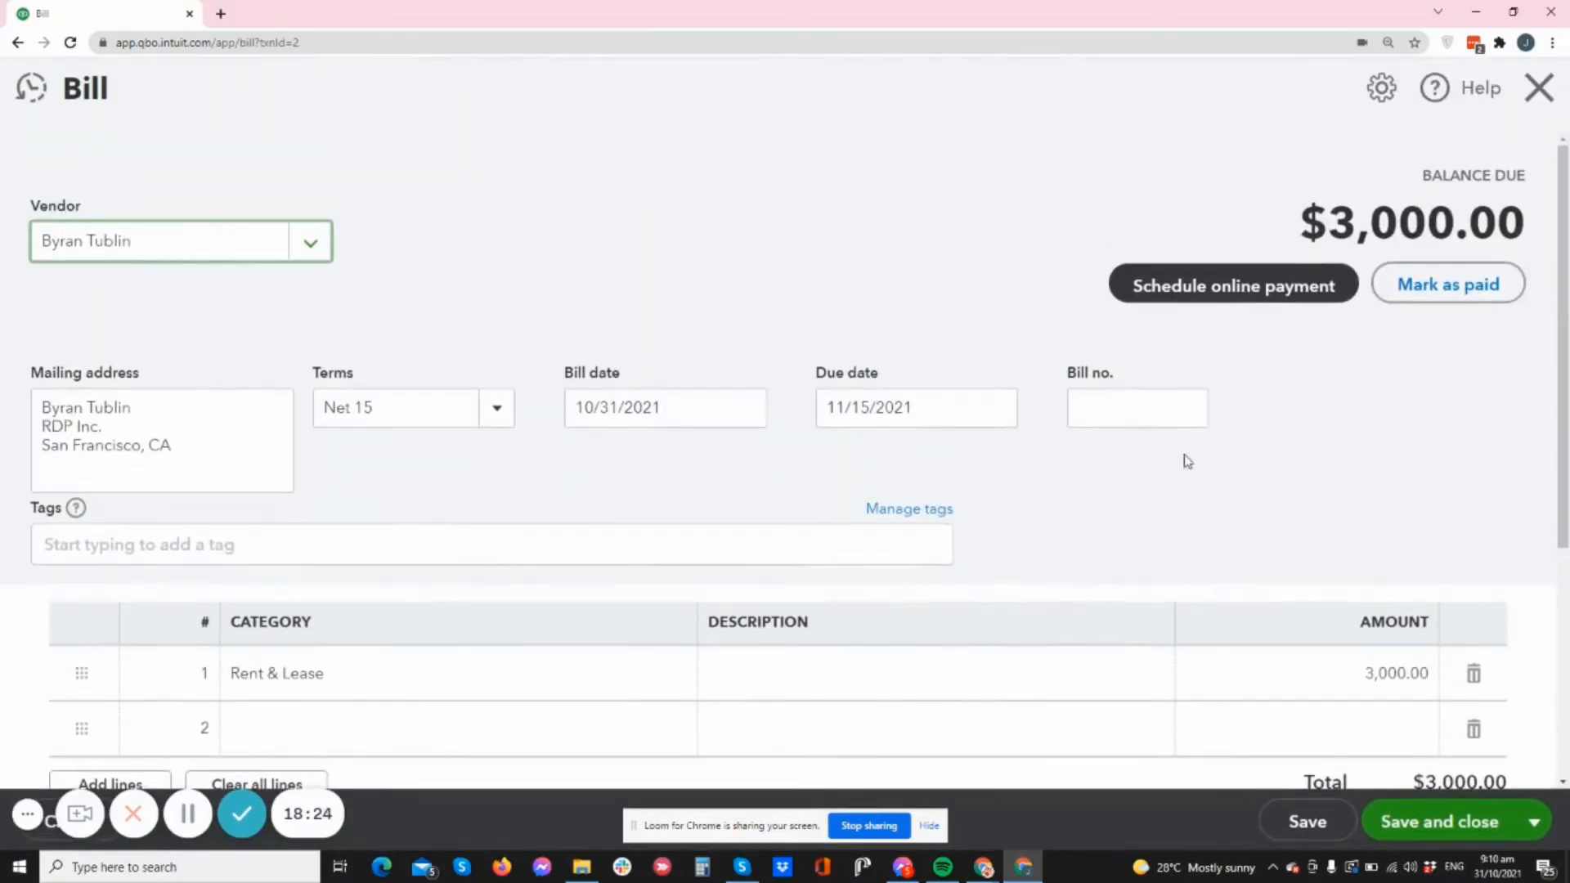
pyautogui.scroll(-5, 1185, 459)
pyautogui.scroll(4, 1226, 543)
pyautogui.scroll(1, 1337, 383)
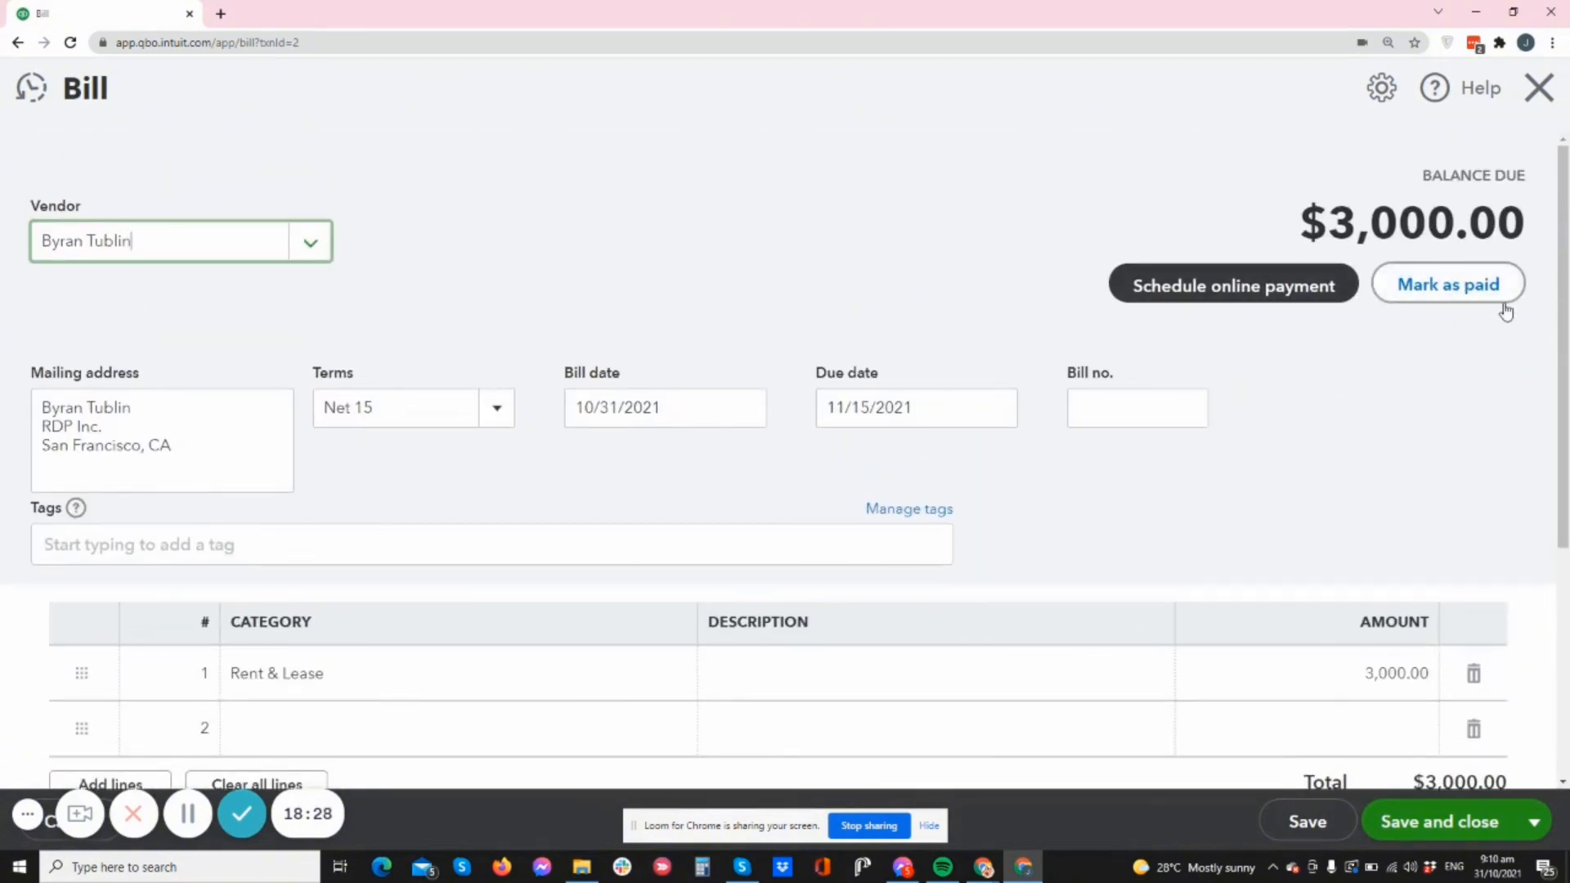
pyautogui.click(1462, 288)
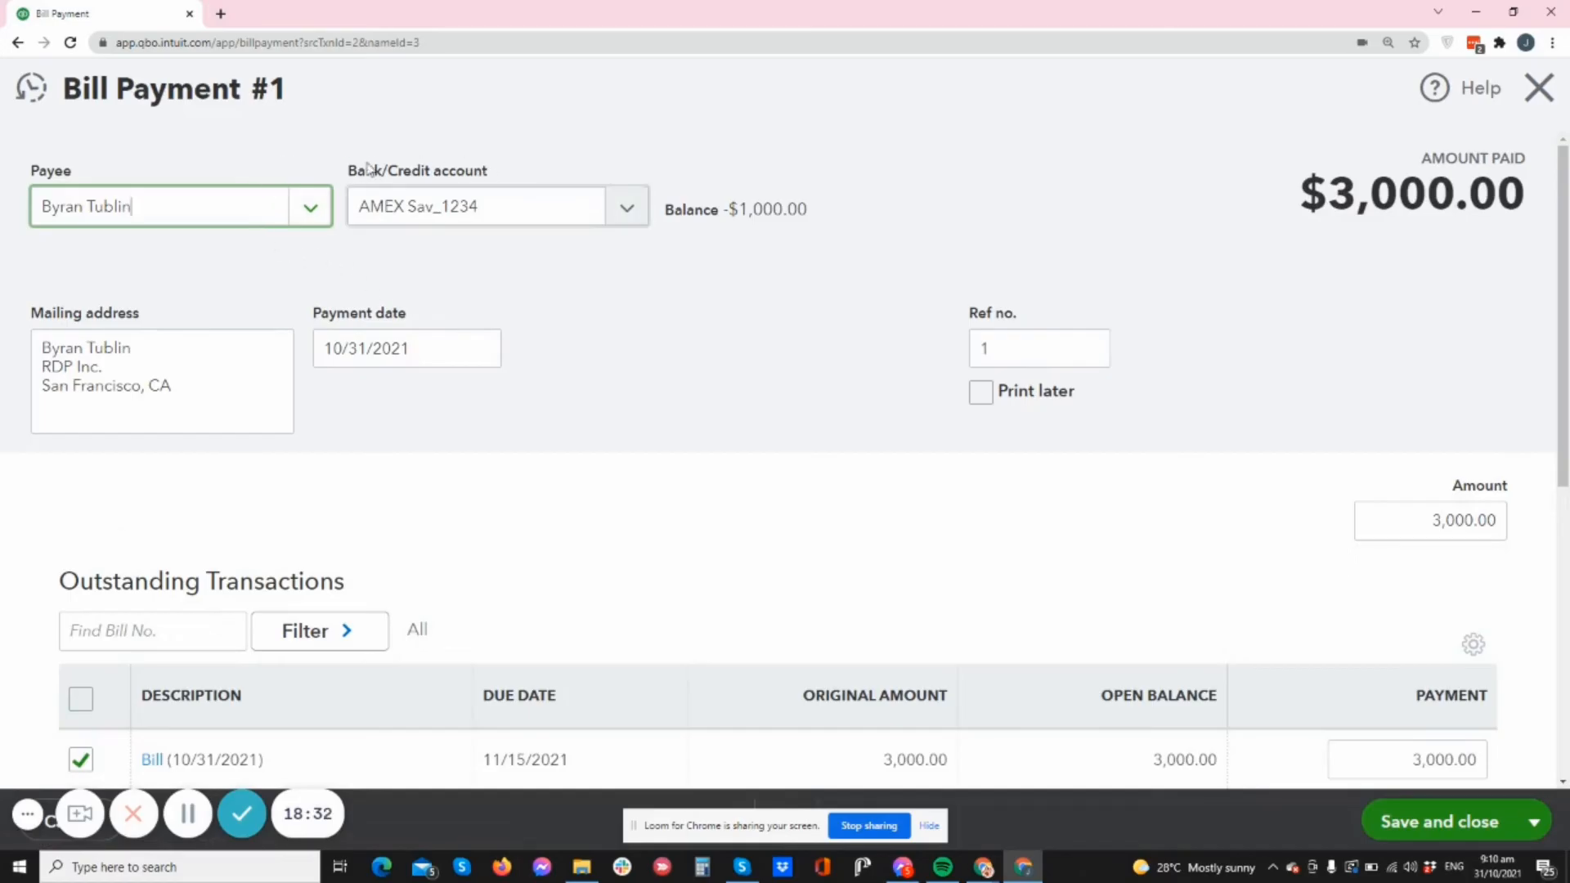
pyautogui.click(626, 210)
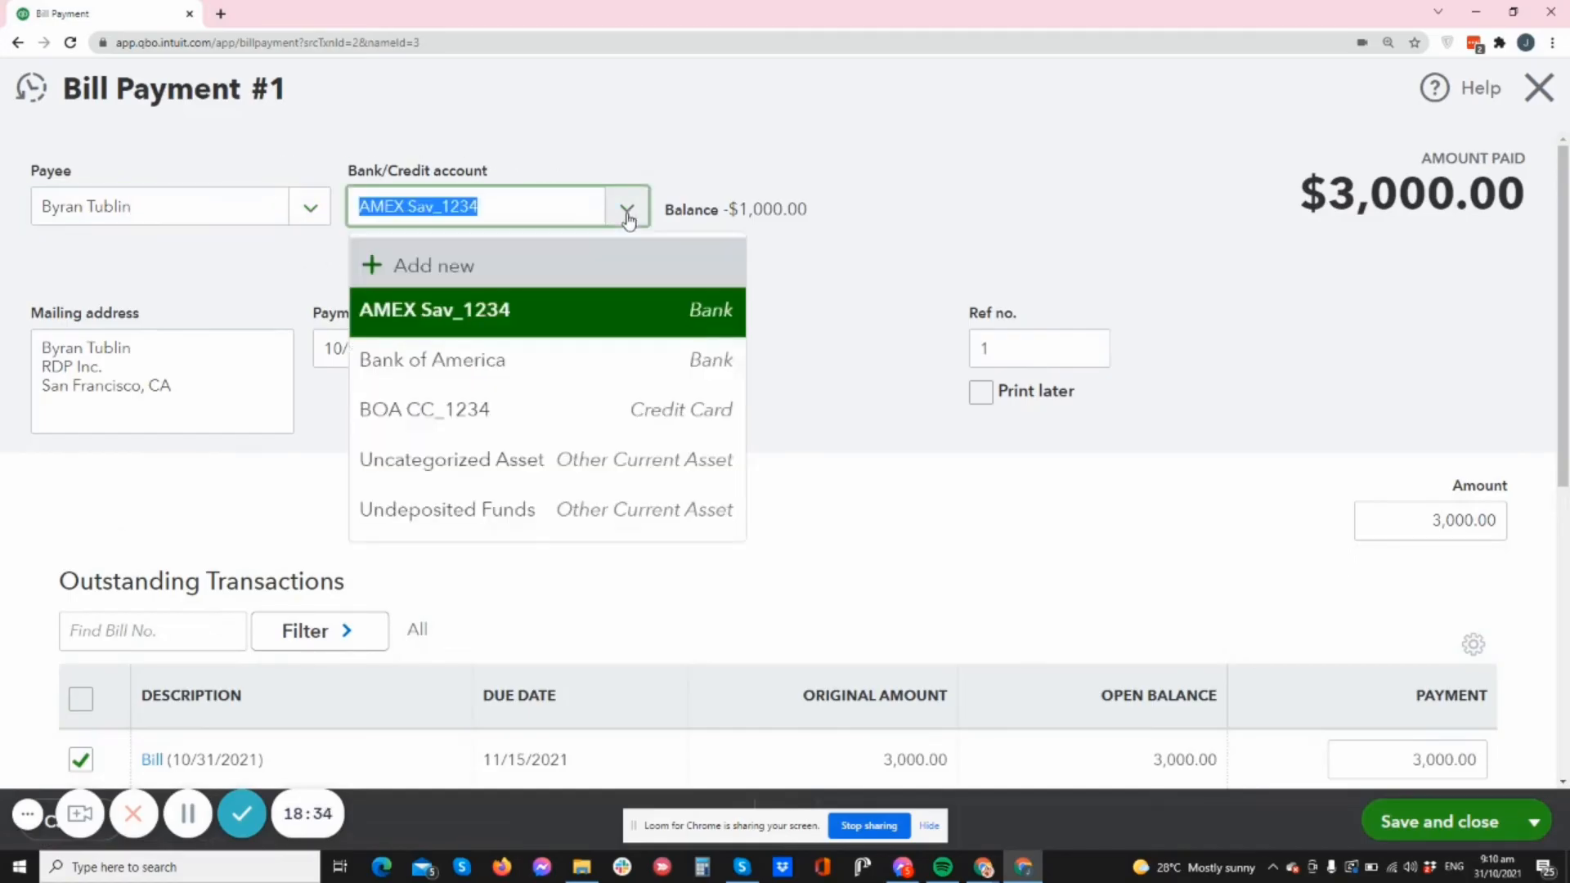
pyautogui.click(531, 375)
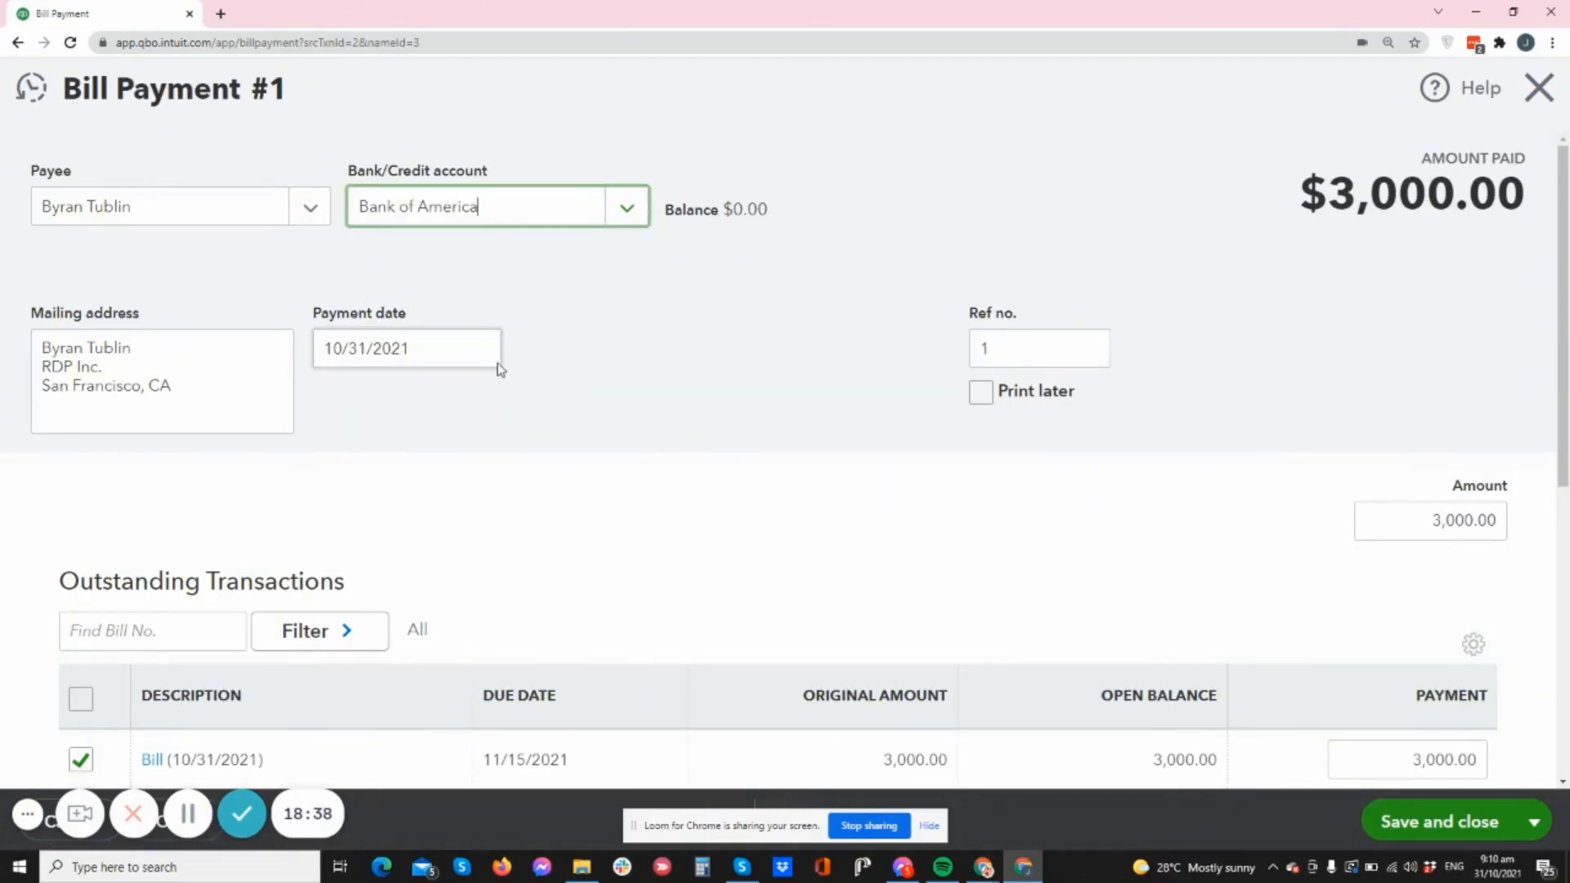
# - Change the payment amount to 2,000.00 and save the partial bill payment
pyautogui.scroll(-3, 920, 498)
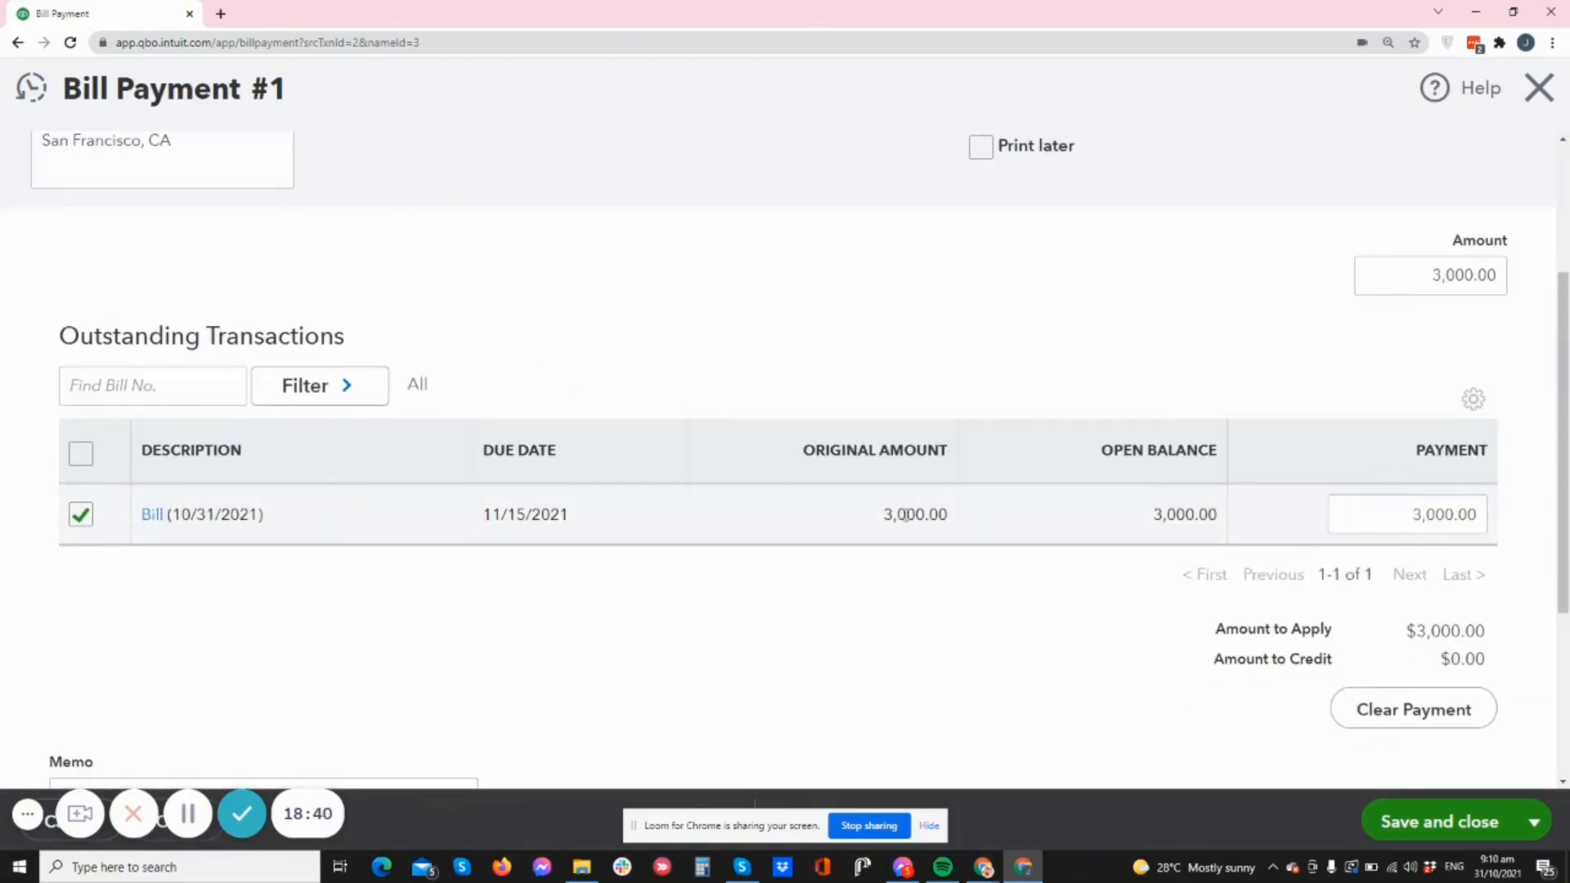
pyautogui.click(1385, 514)
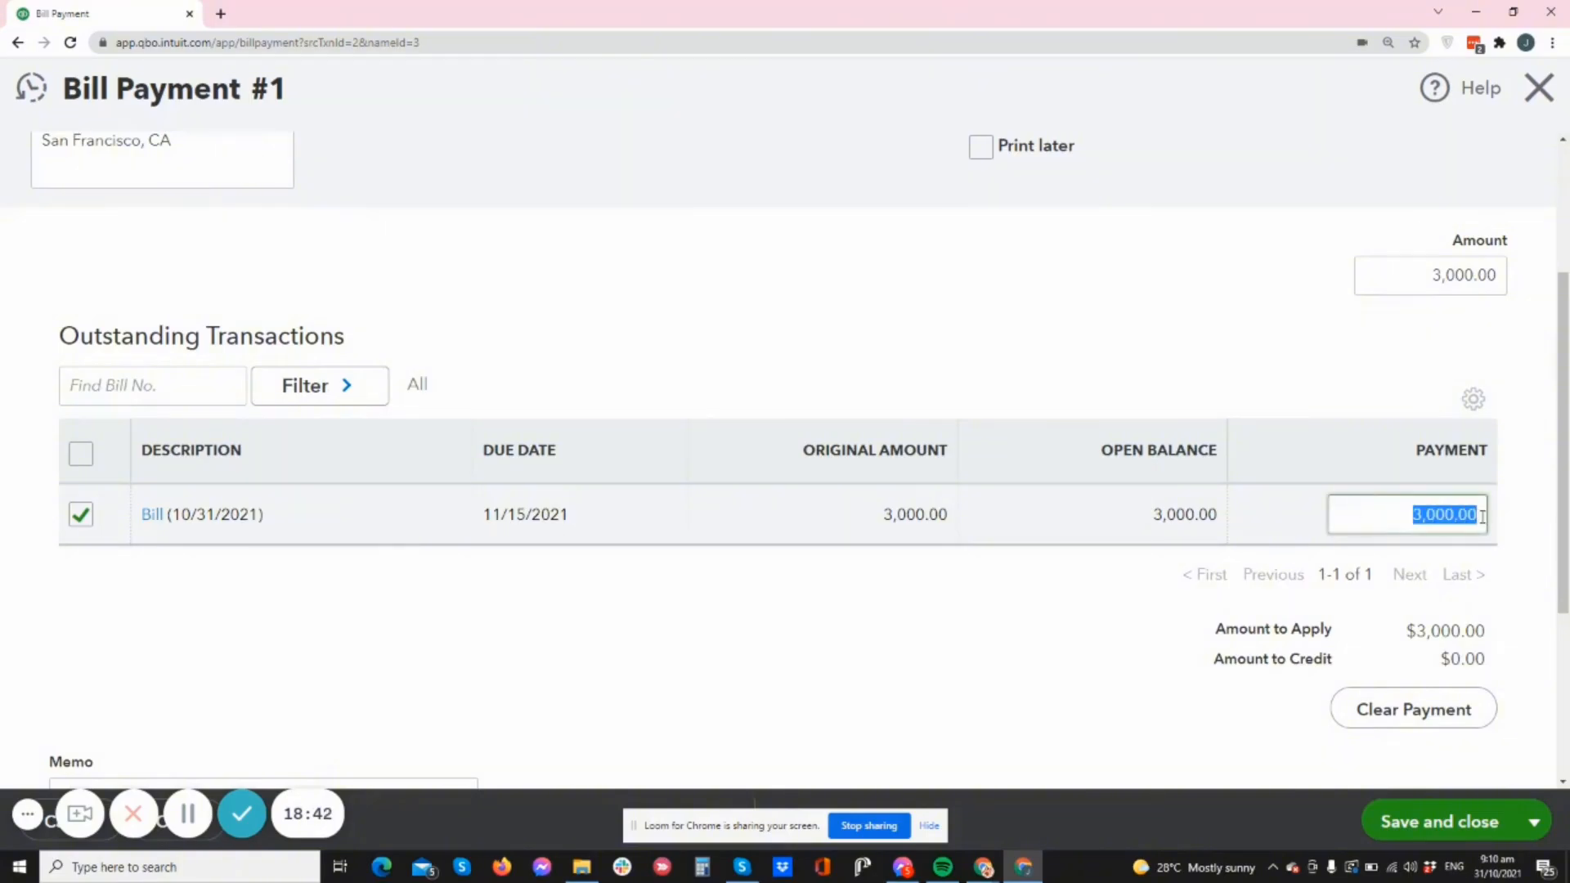
pyautogui.write('2000')
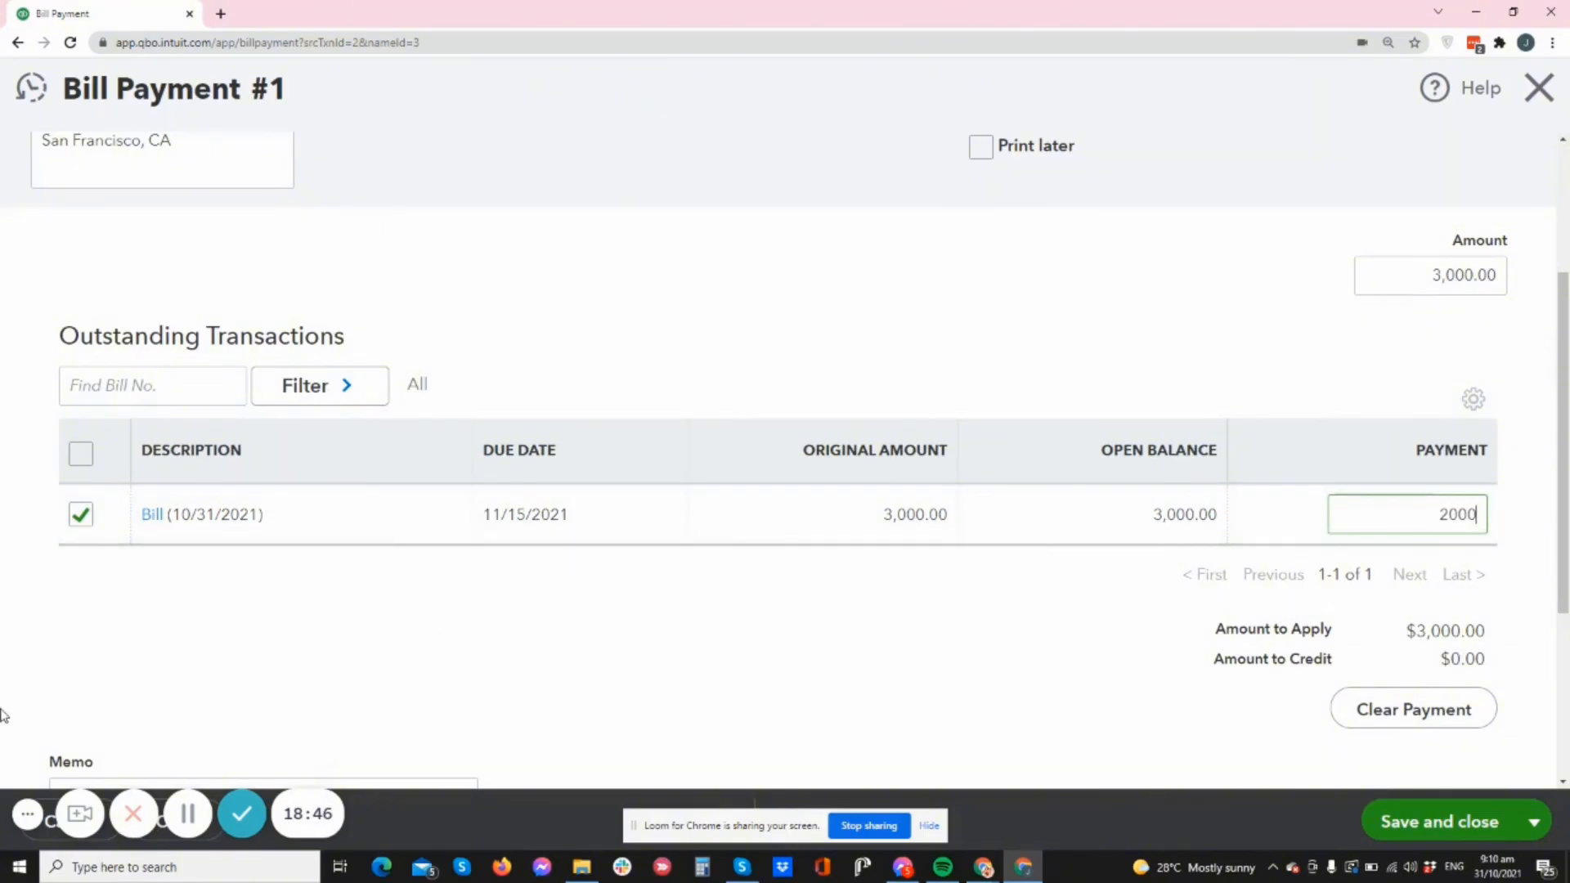
pyautogui.click(1218, 593)
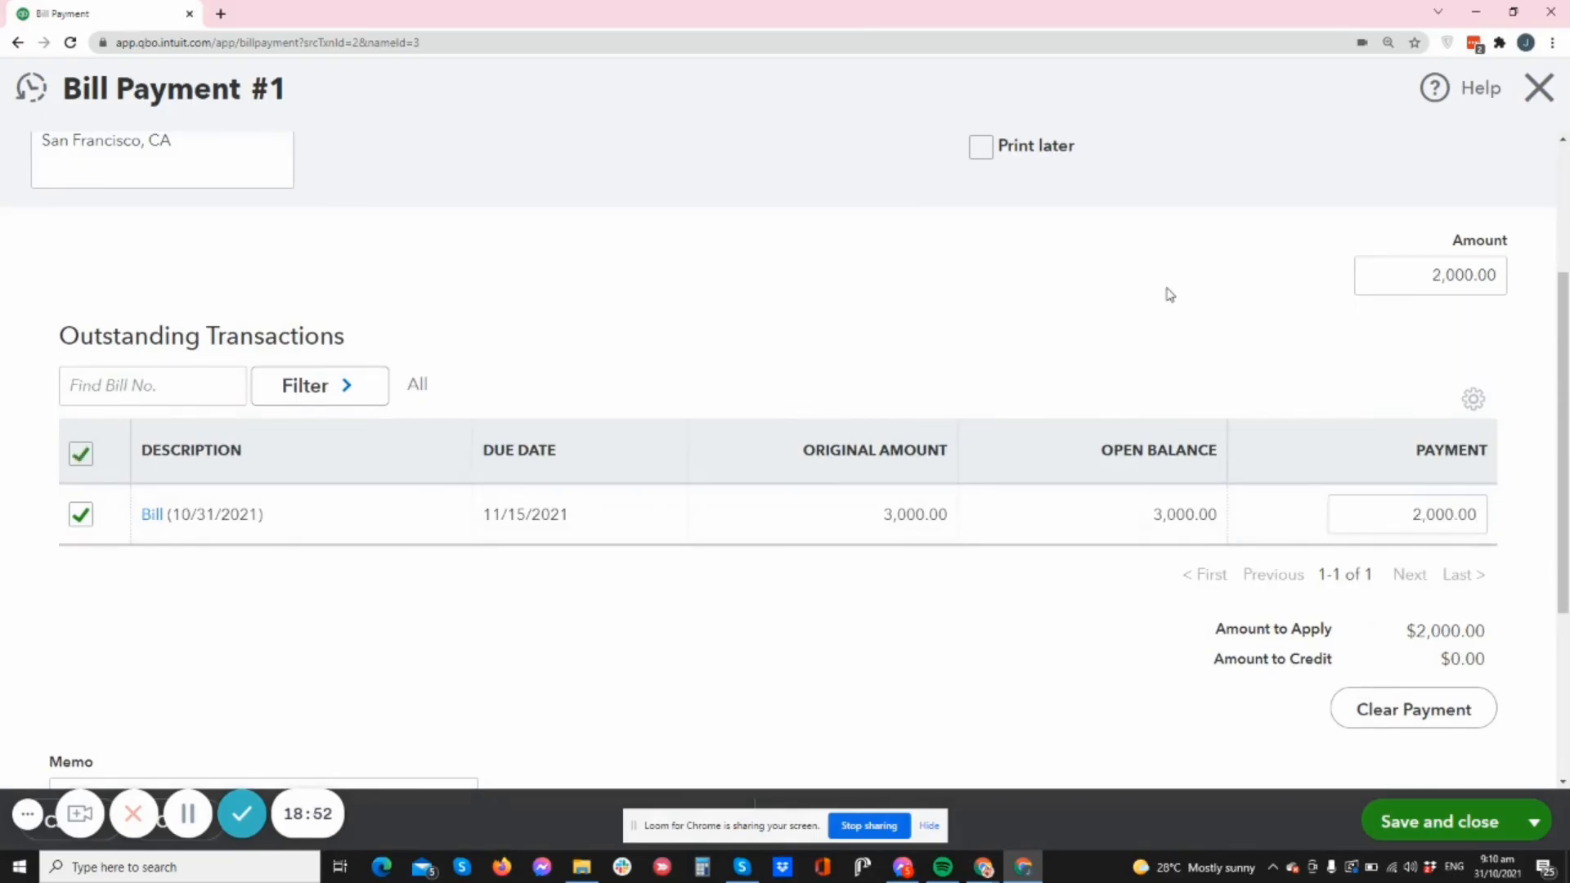
pyautogui.scroll(-3, 1353, 649)
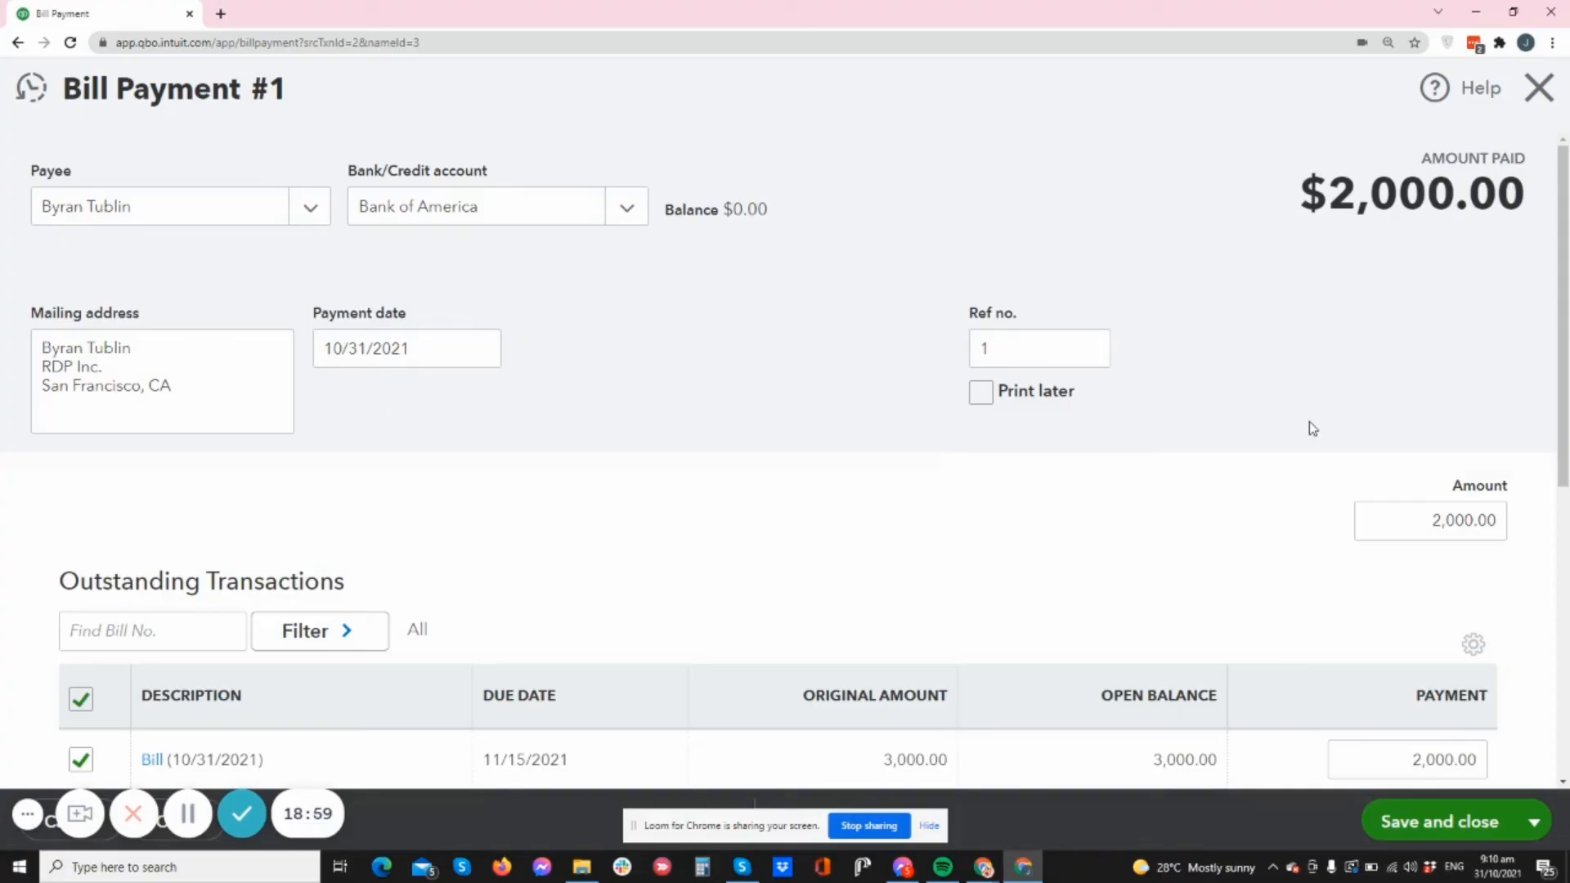
pyautogui.scroll(-5, 1309, 426)
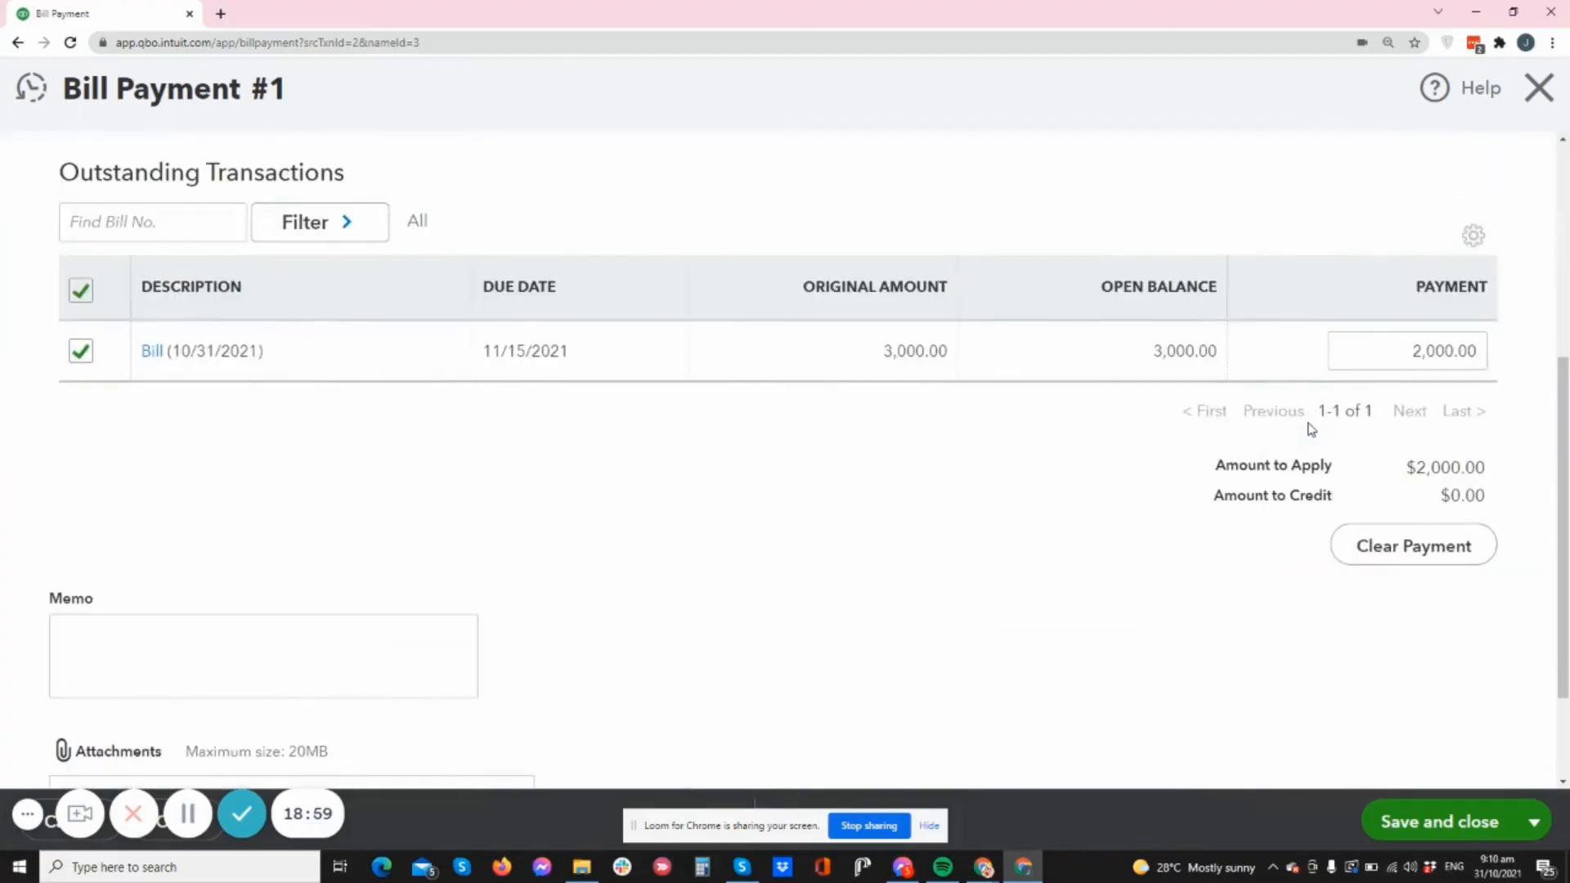
pyautogui.scroll(-2, 1312, 428)
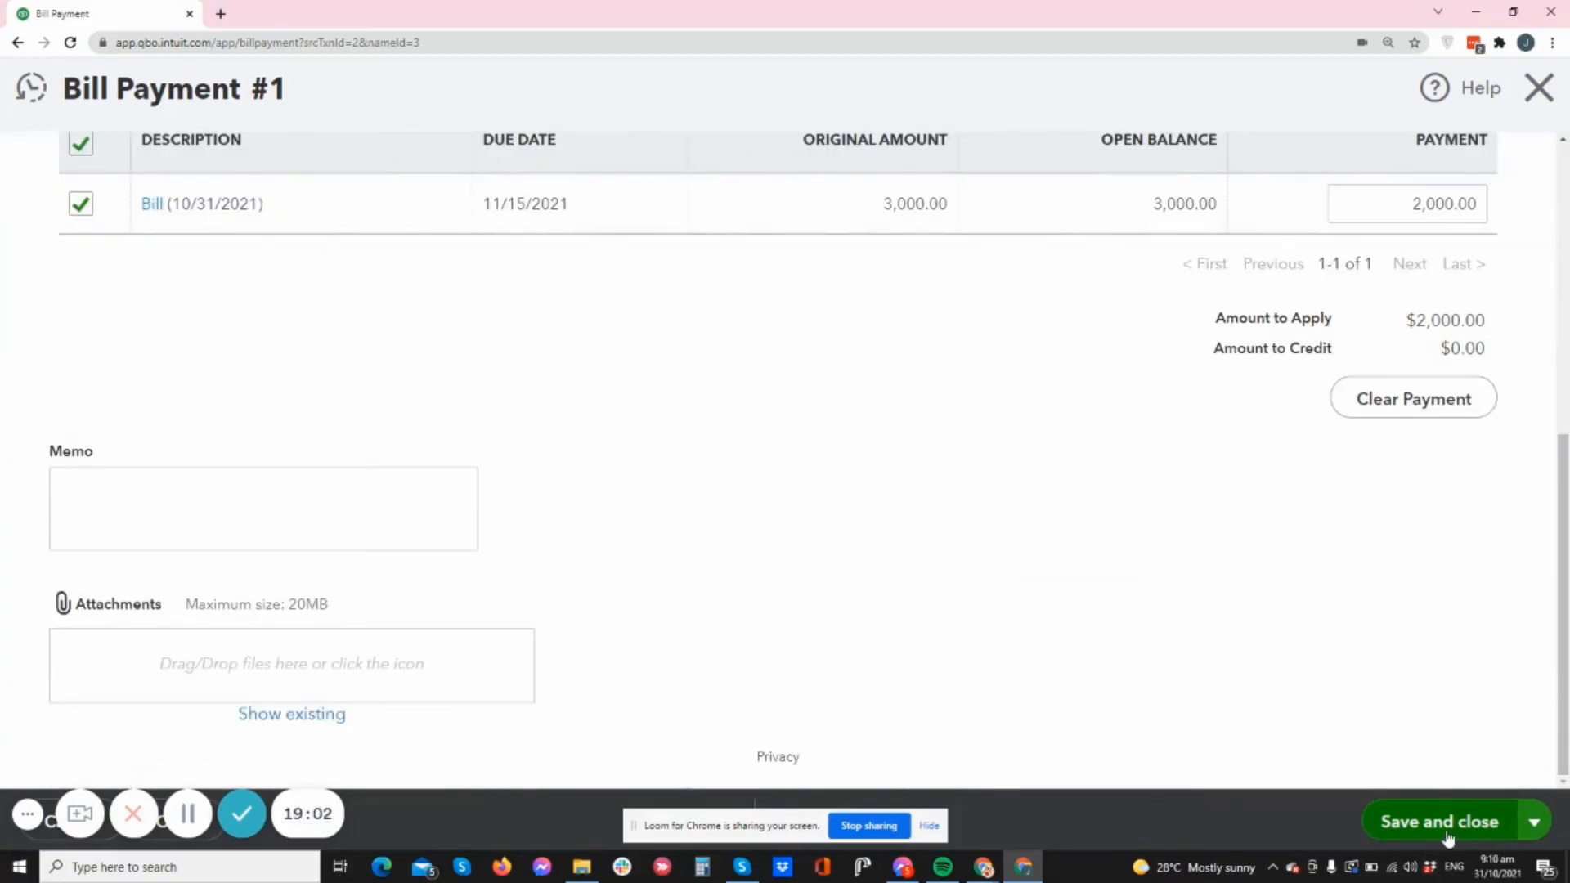
pyautogui.scroll(3, 1366, 438)
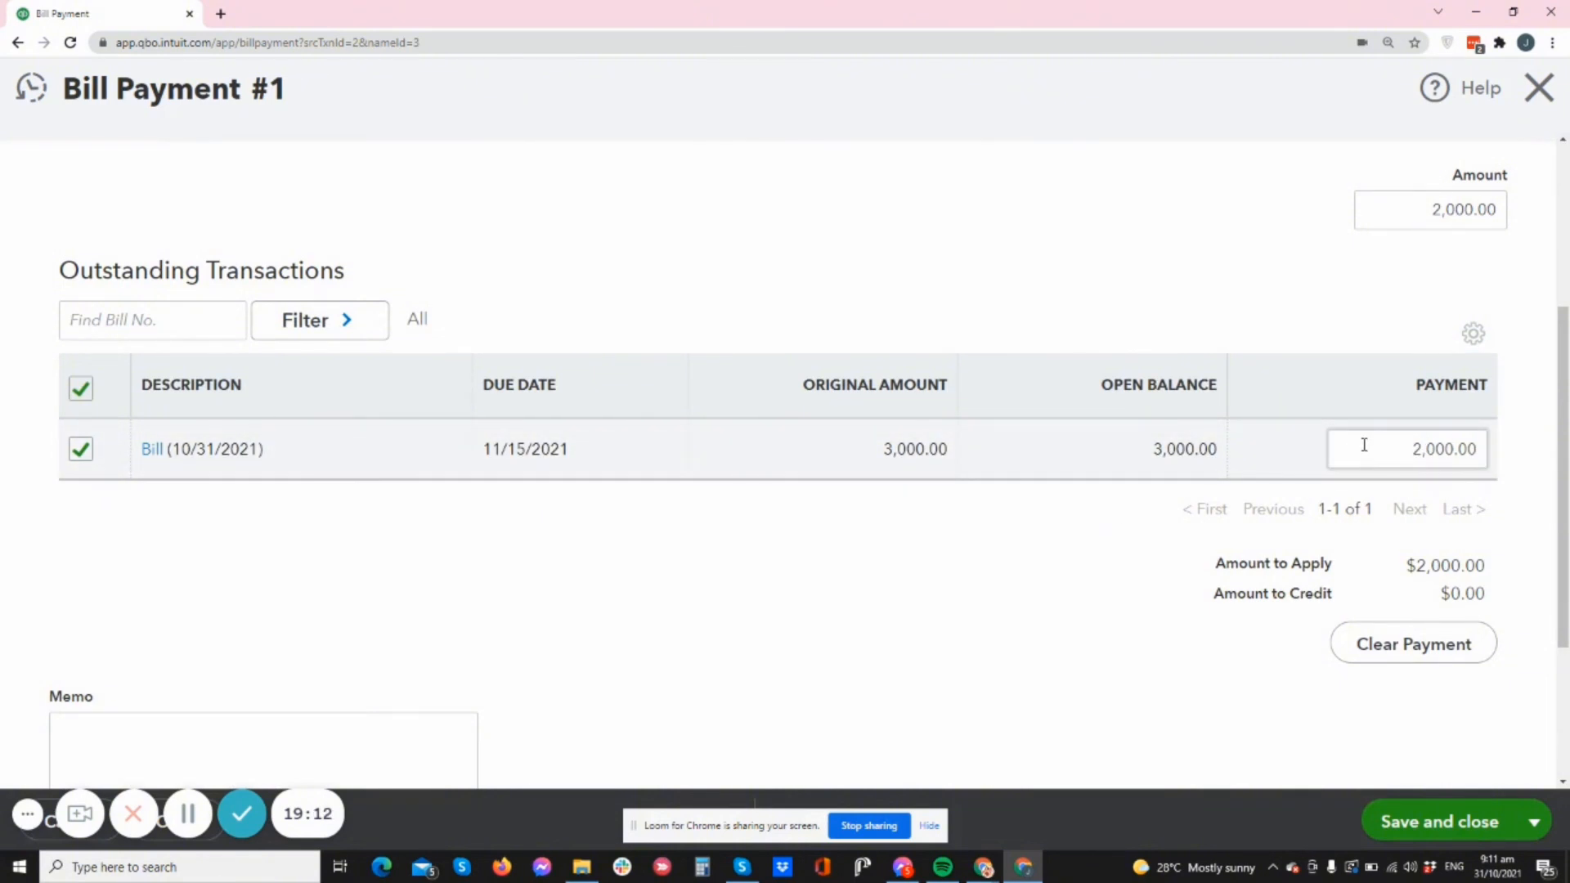
pyautogui.click(1420, 822)
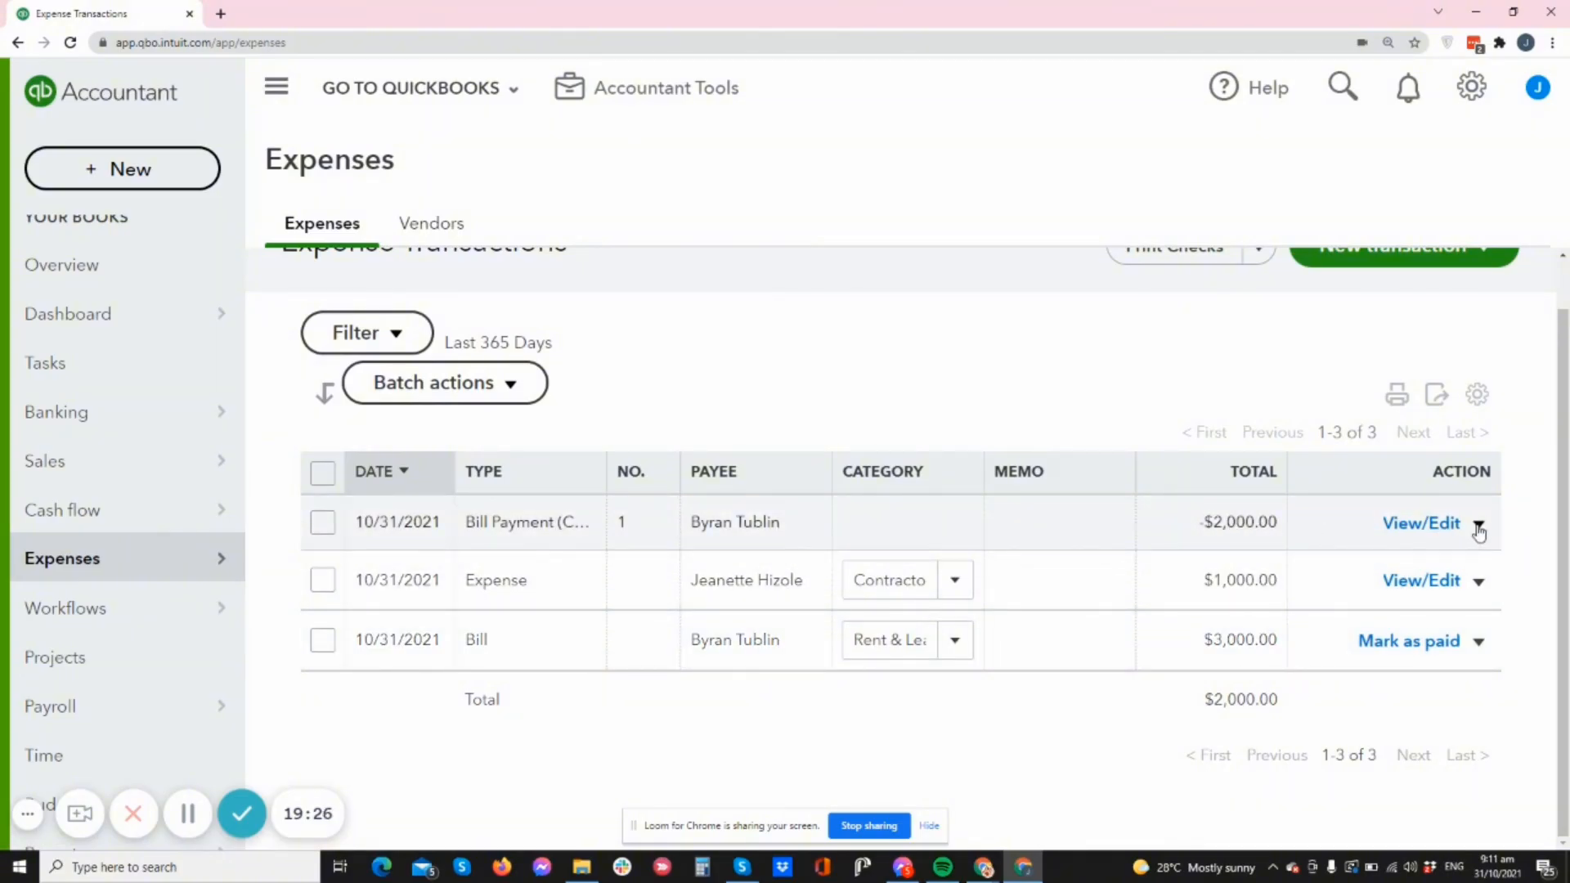
# - Clear the $2,000 applied on Bill Payment #1, save, and confirm modifying the linked transaction
pyautogui.click(1426, 525)
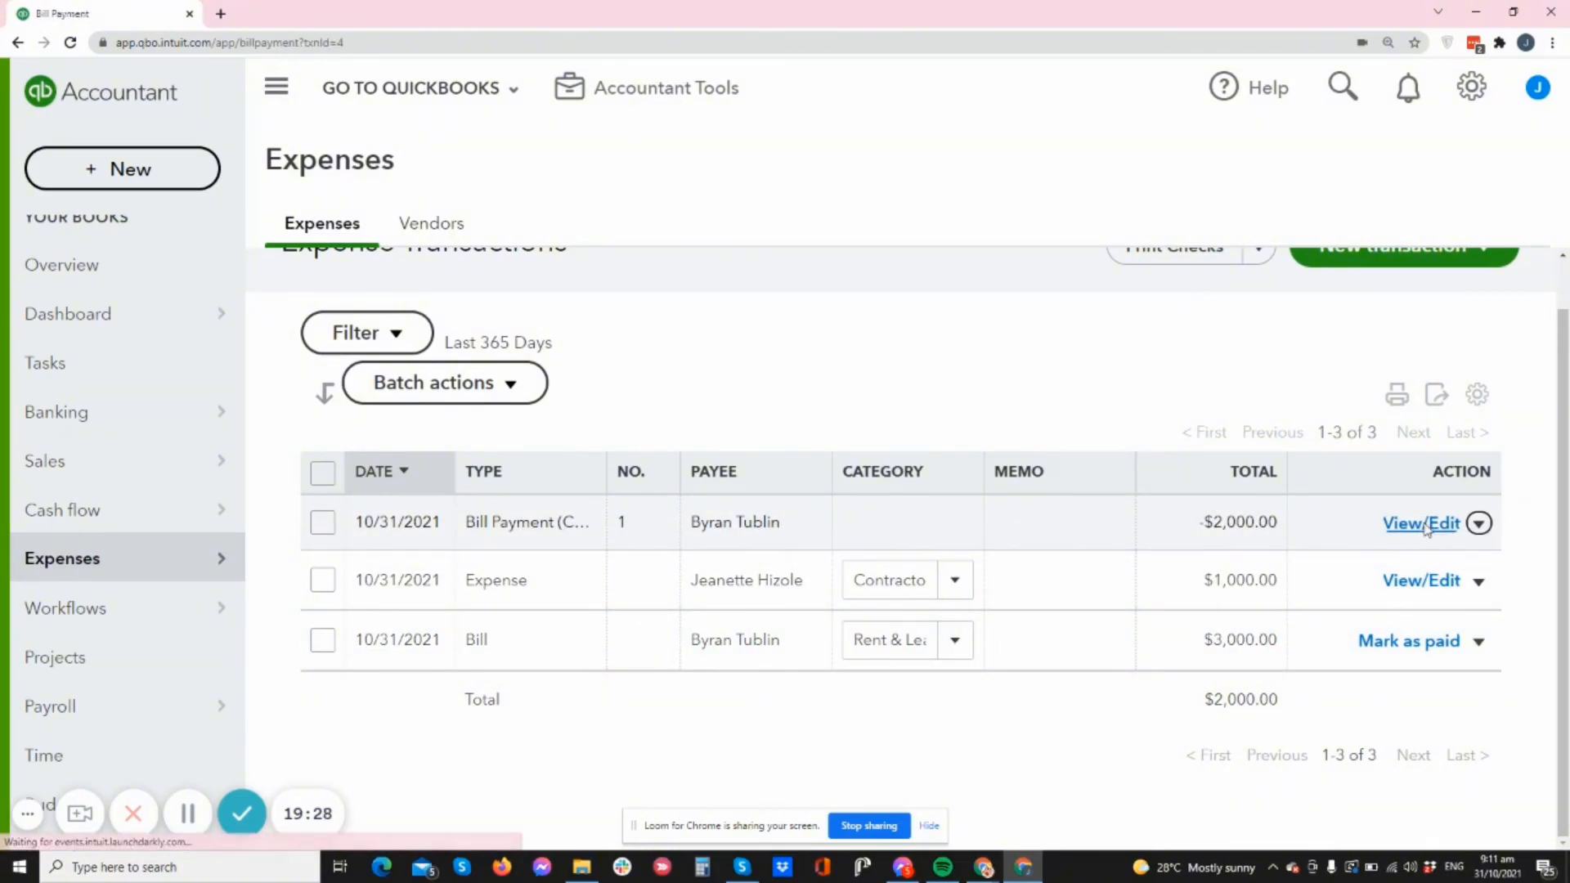
pyautogui.scroll(-5, 1300, 491)
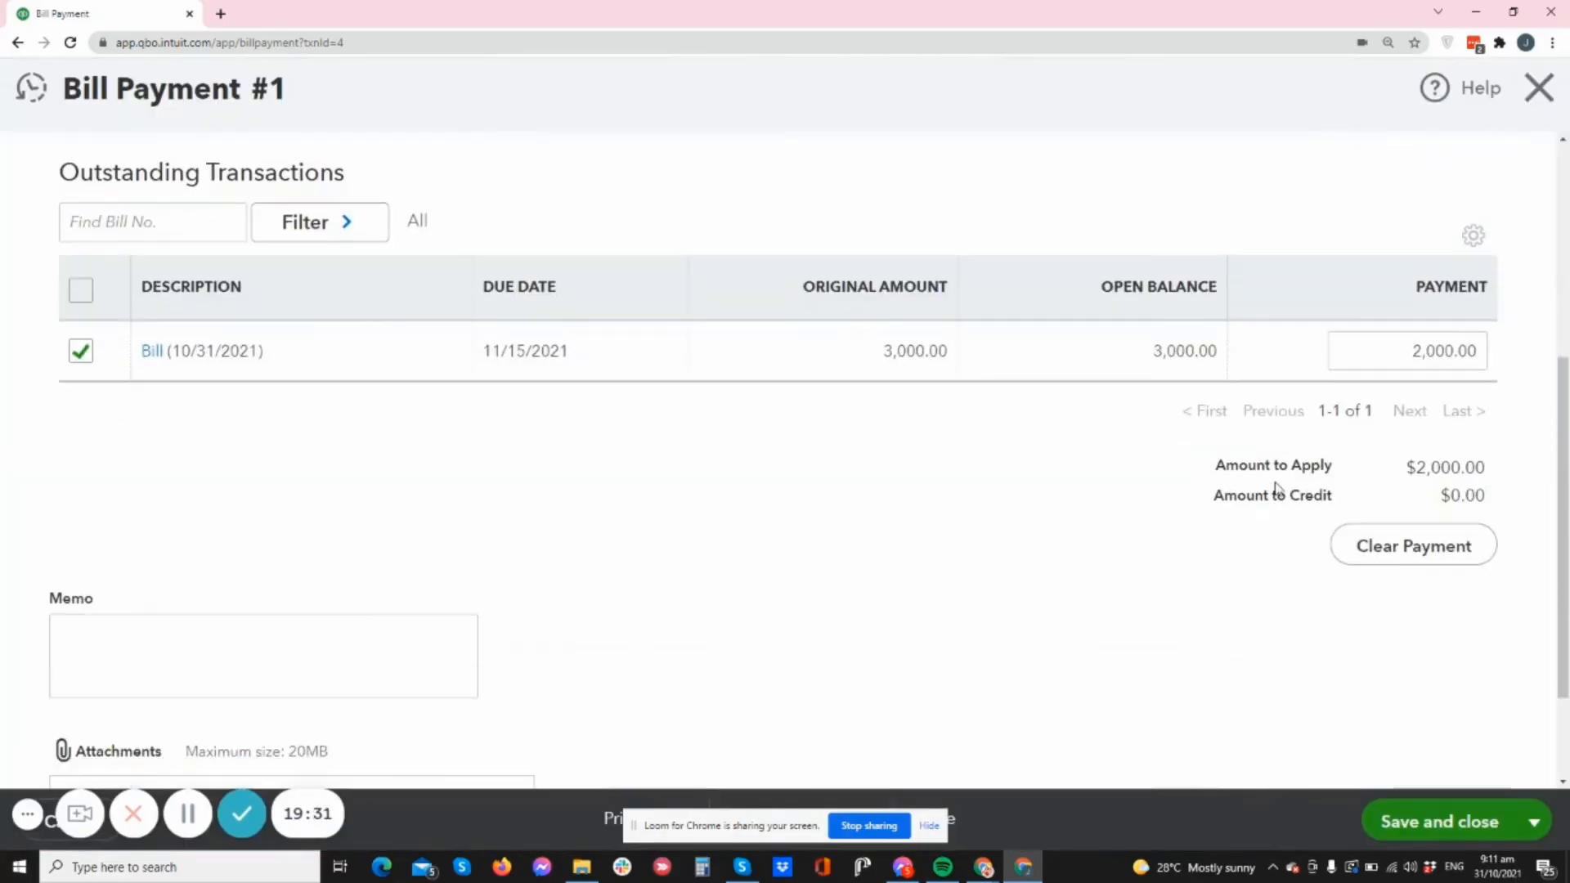
pyautogui.click(1410, 554)
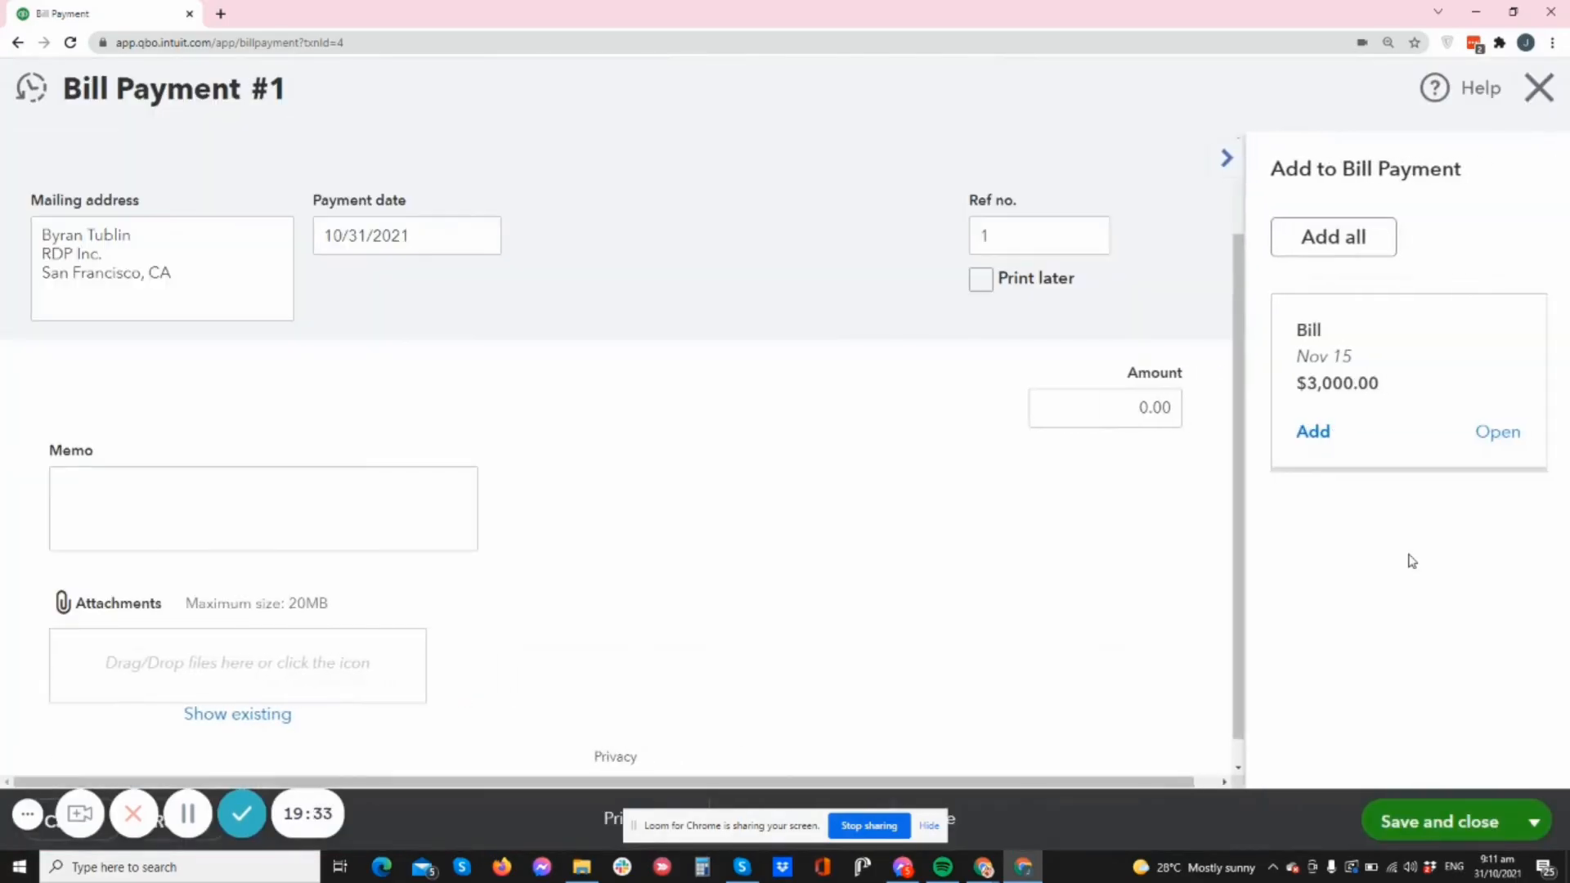
pyautogui.click(1412, 827)
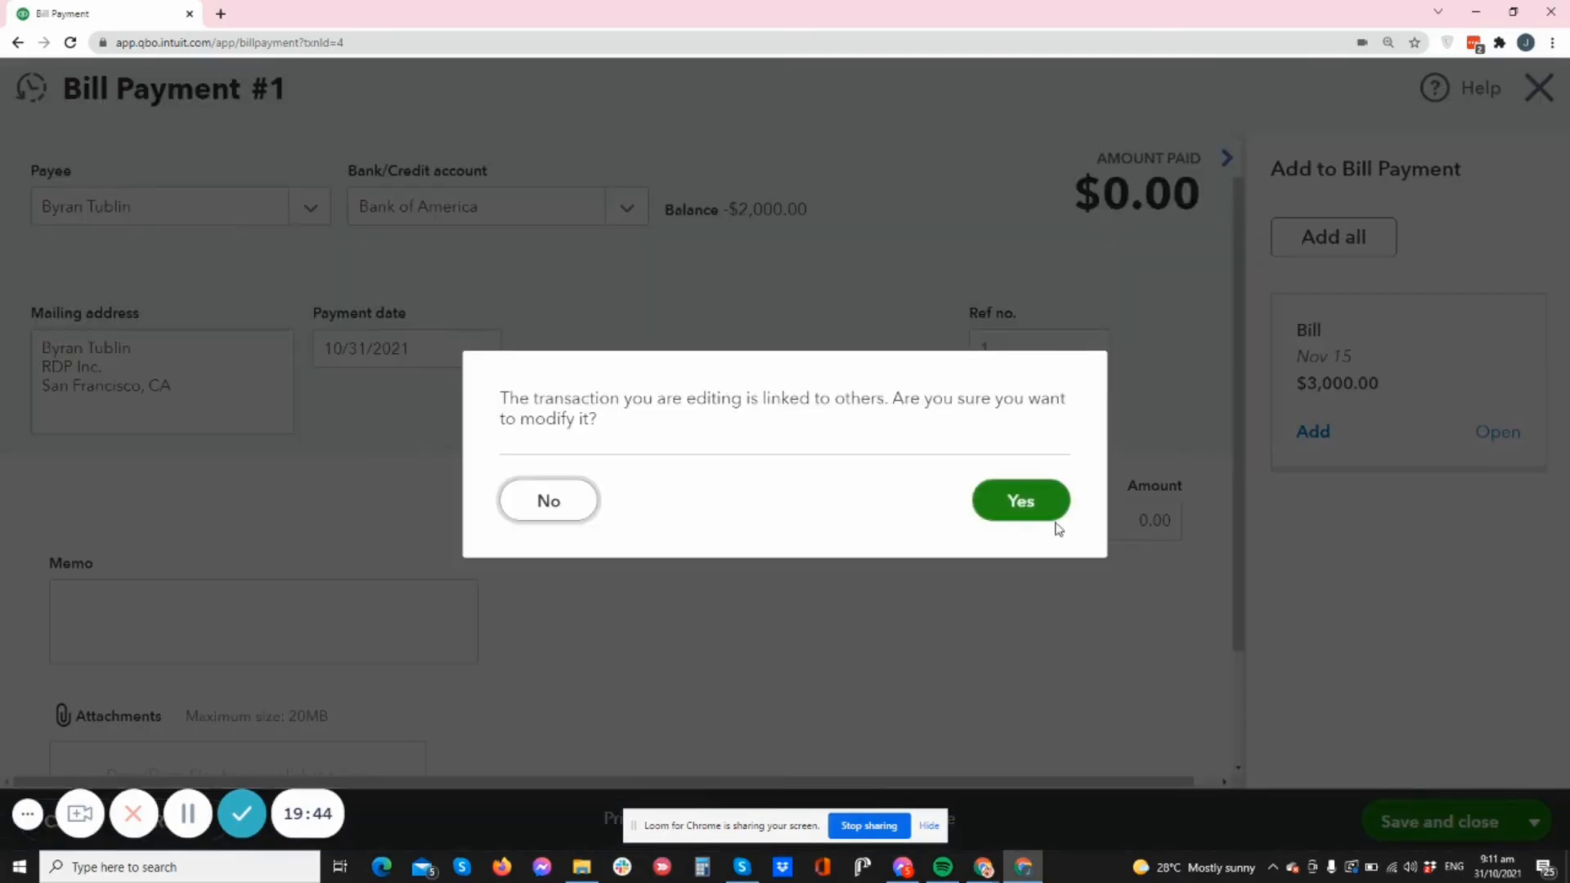
pyautogui.click(1056, 526)
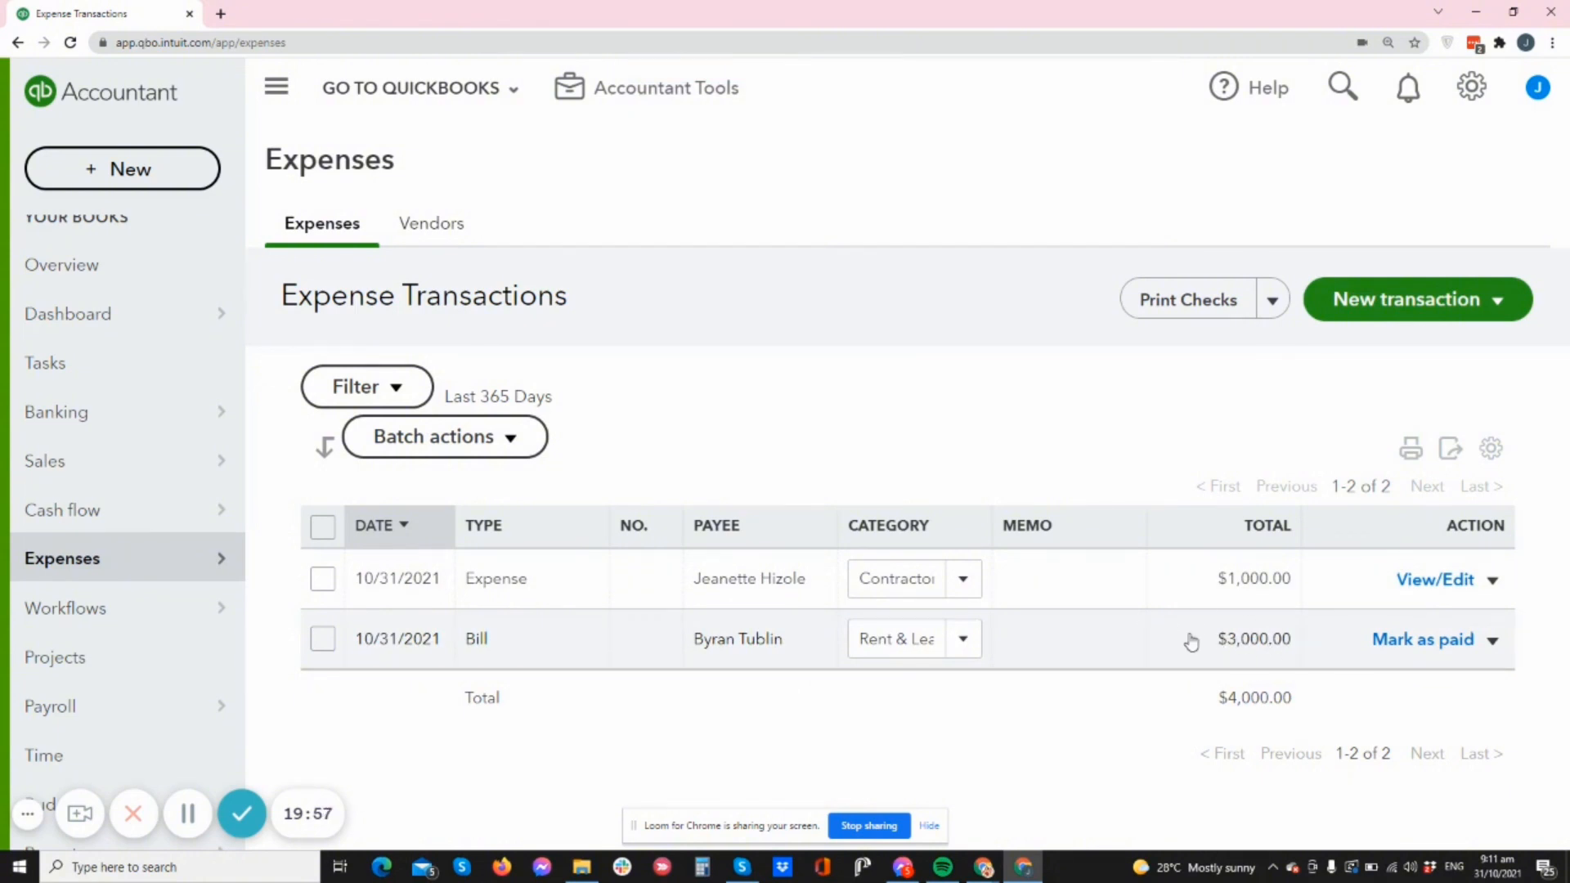
# - Mark the $3,000 bill as paid in full from Bank of America and save the payment
pyautogui.click(1423, 643)
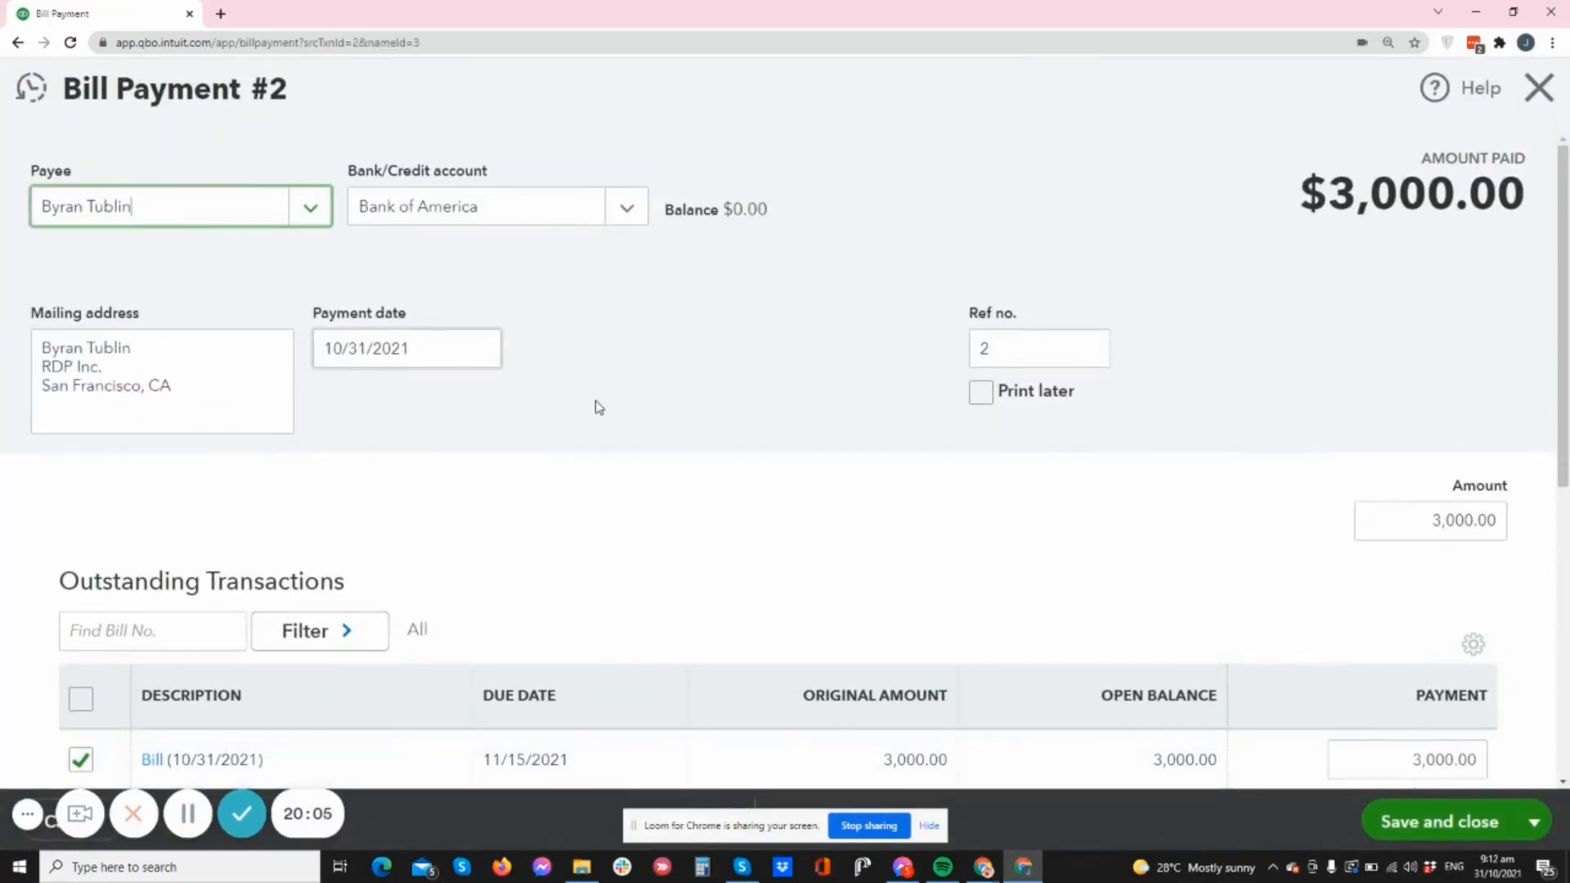
pyautogui.scroll(-1, 572, 368)
pyautogui.scroll(1, 624, 210)
pyautogui.scroll(-4, 736, 343)
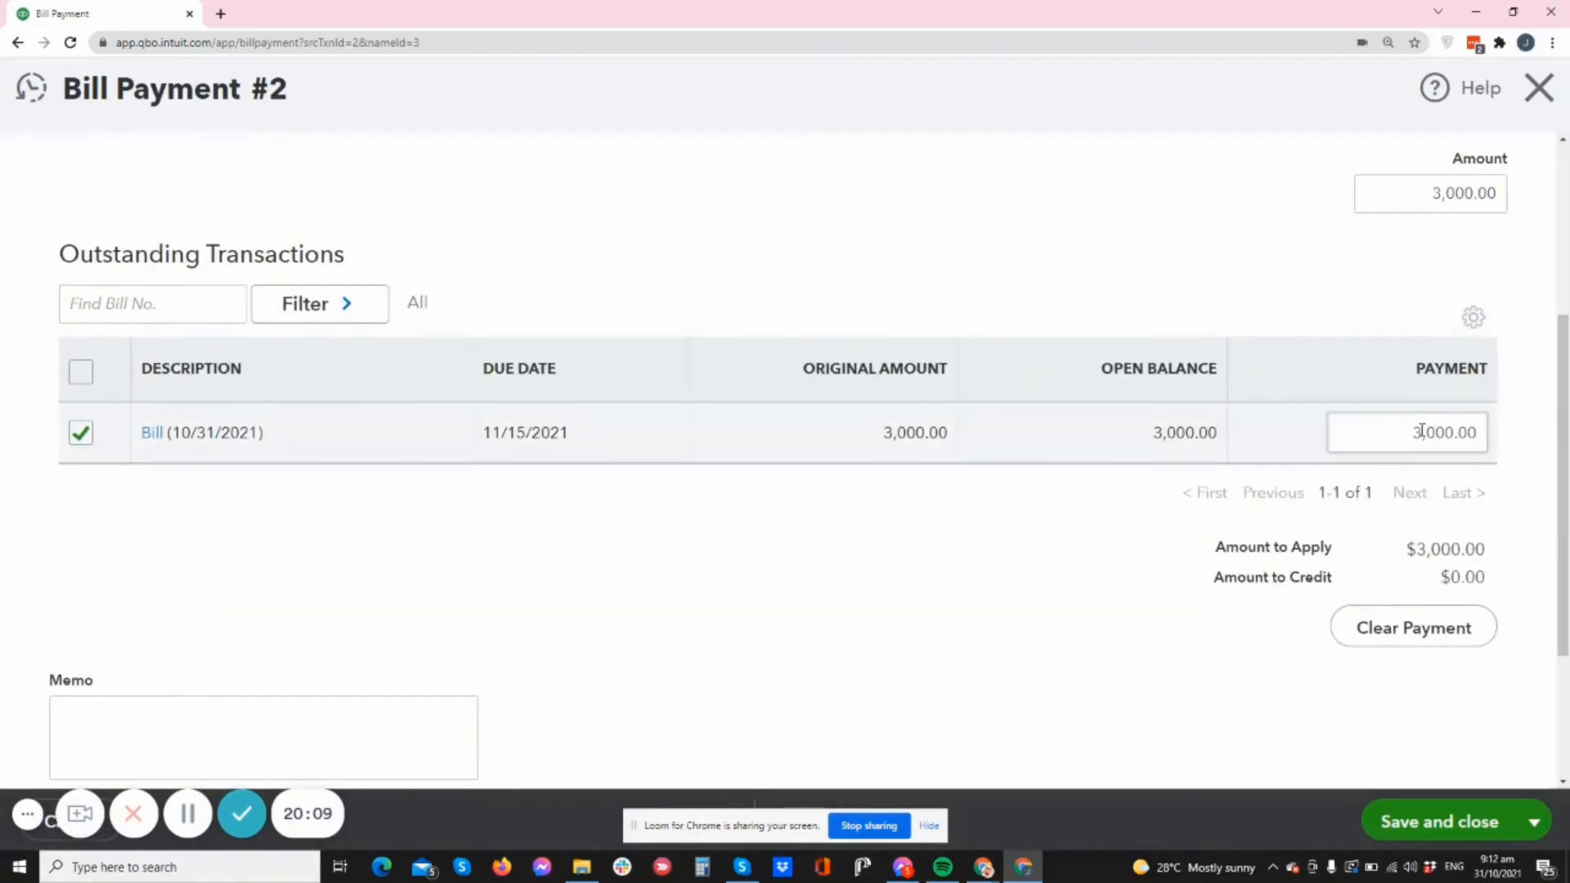
pyautogui.scroll(4, 1308, 458)
pyautogui.scroll(-5, 1339, 603)
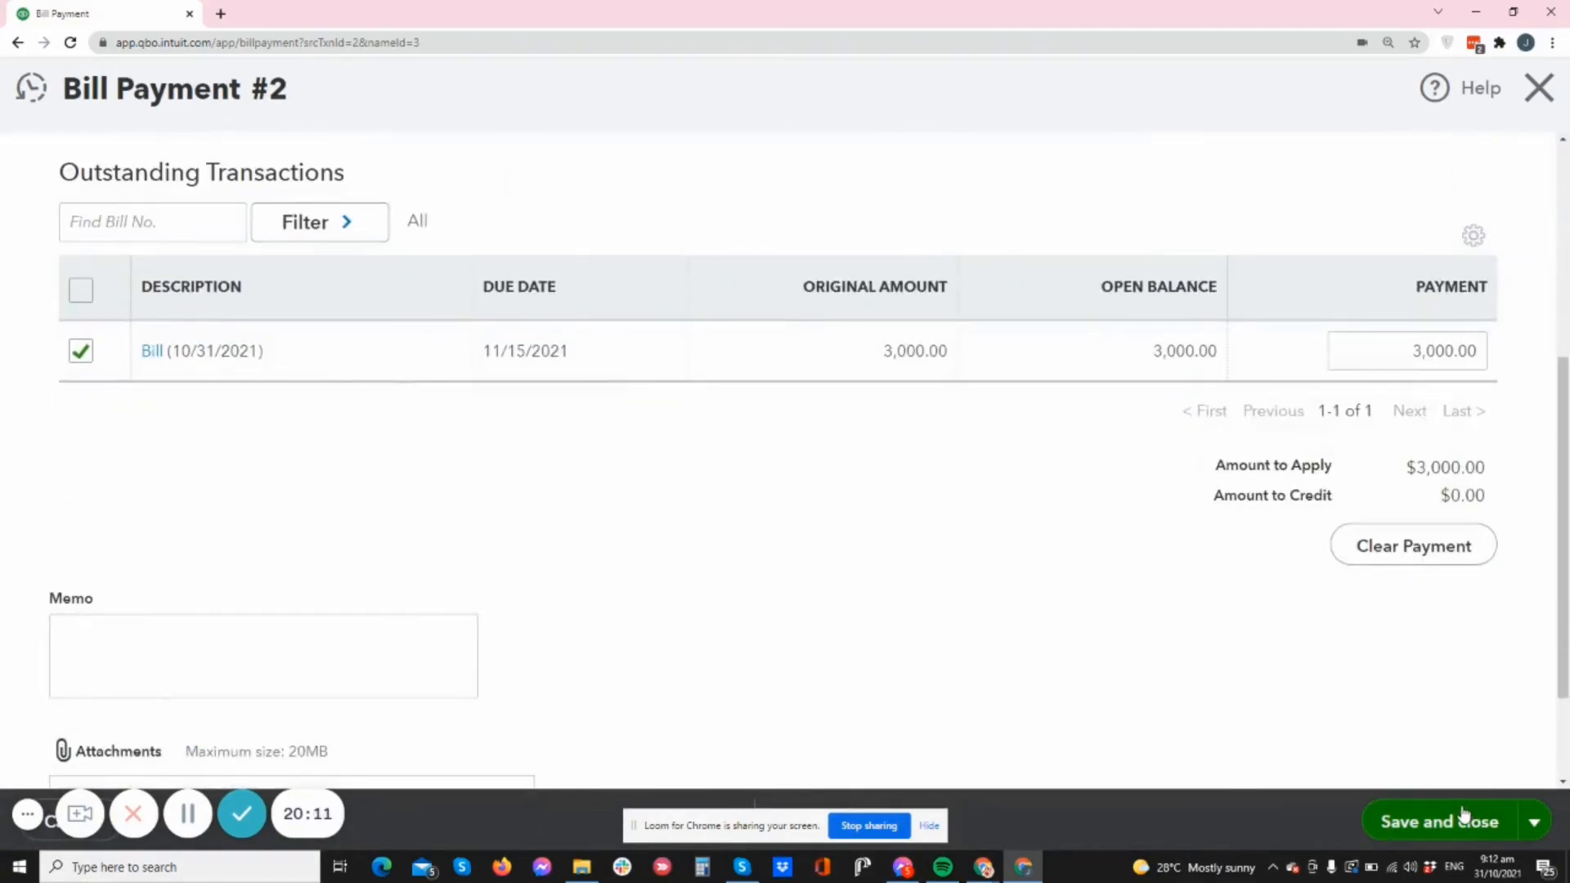
pyautogui.click(1464, 819)
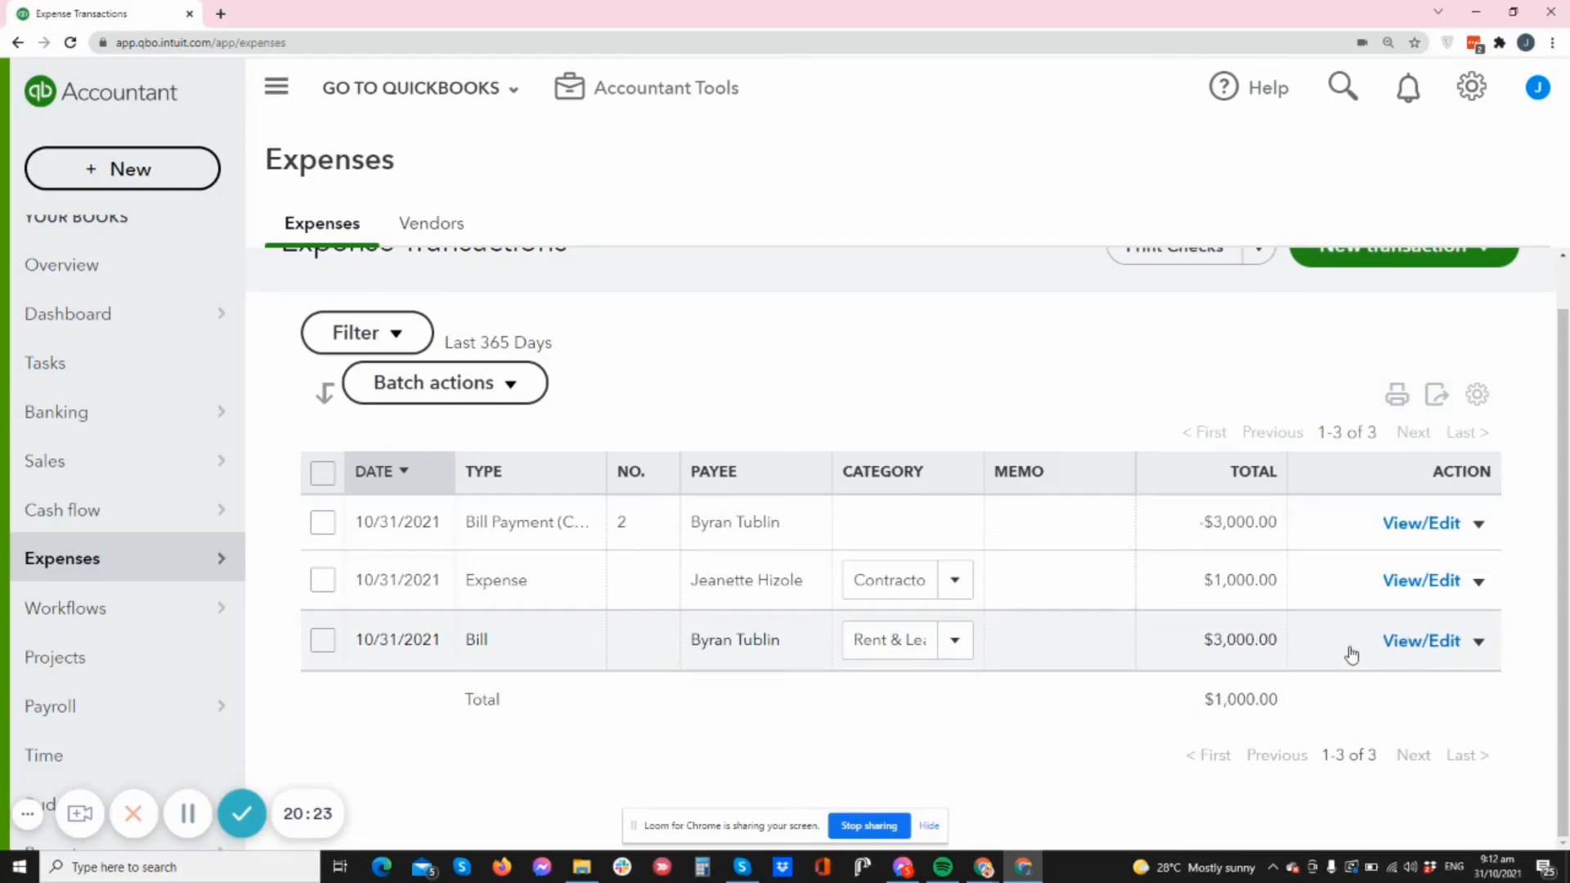
pyautogui.click(1393, 642)
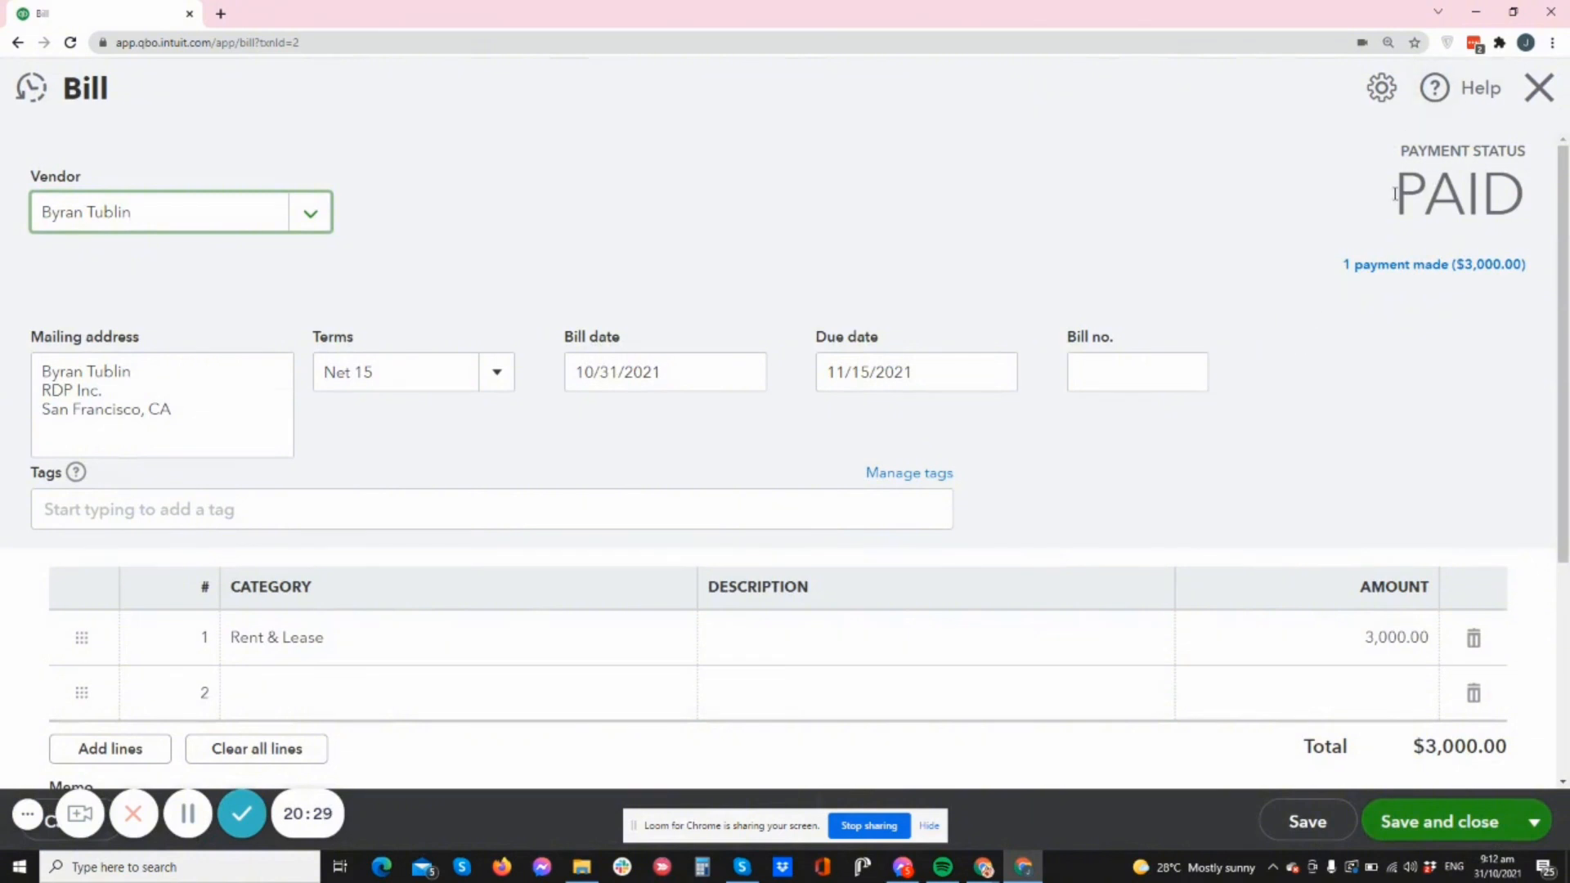
pyautogui.moveTo(1394, 194); pyautogui.dragTo(1514, 184)
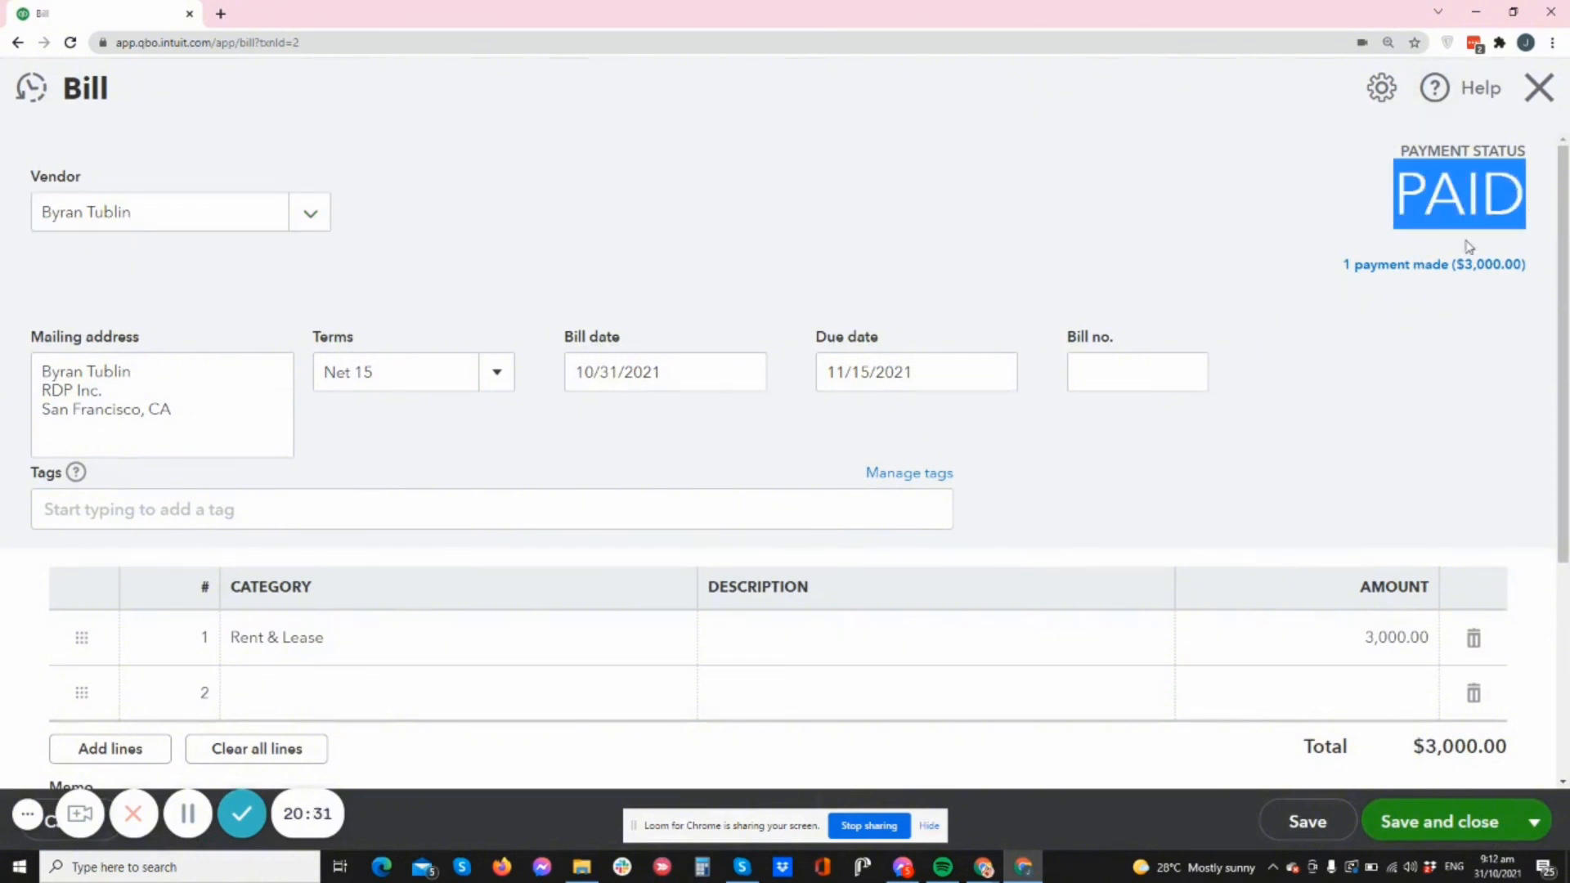
pyautogui.scroll(-4, 1400, 441)
pyautogui.scroll(3, 1341, 442)
pyautogui.scroll(2, 1342, 441)
pyautogui.click(1493, 266)
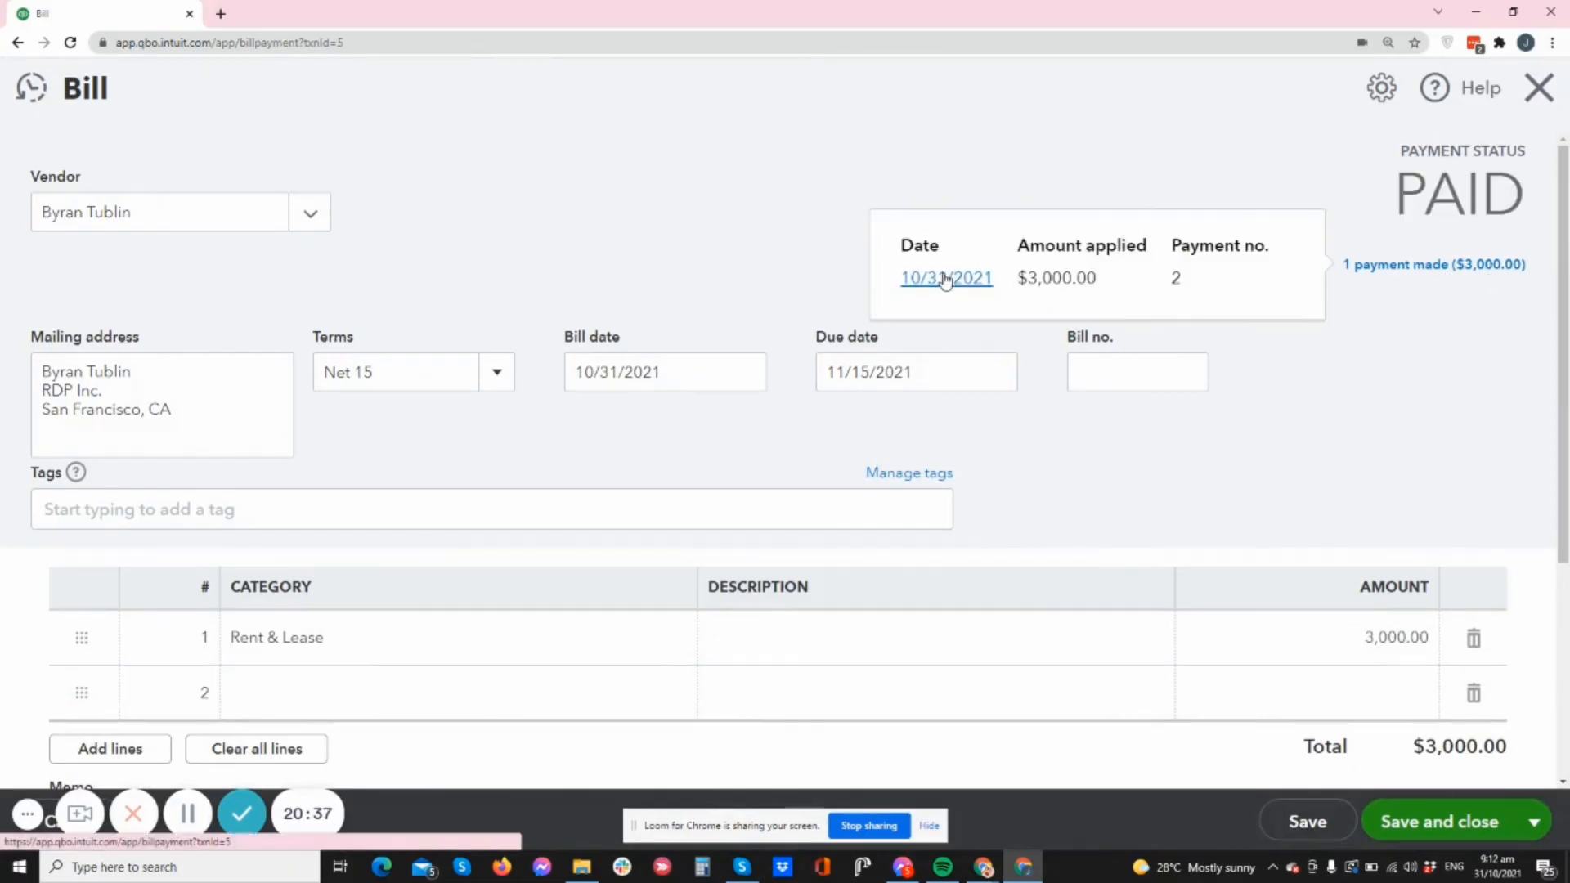
pyautogui.click(946, 278)
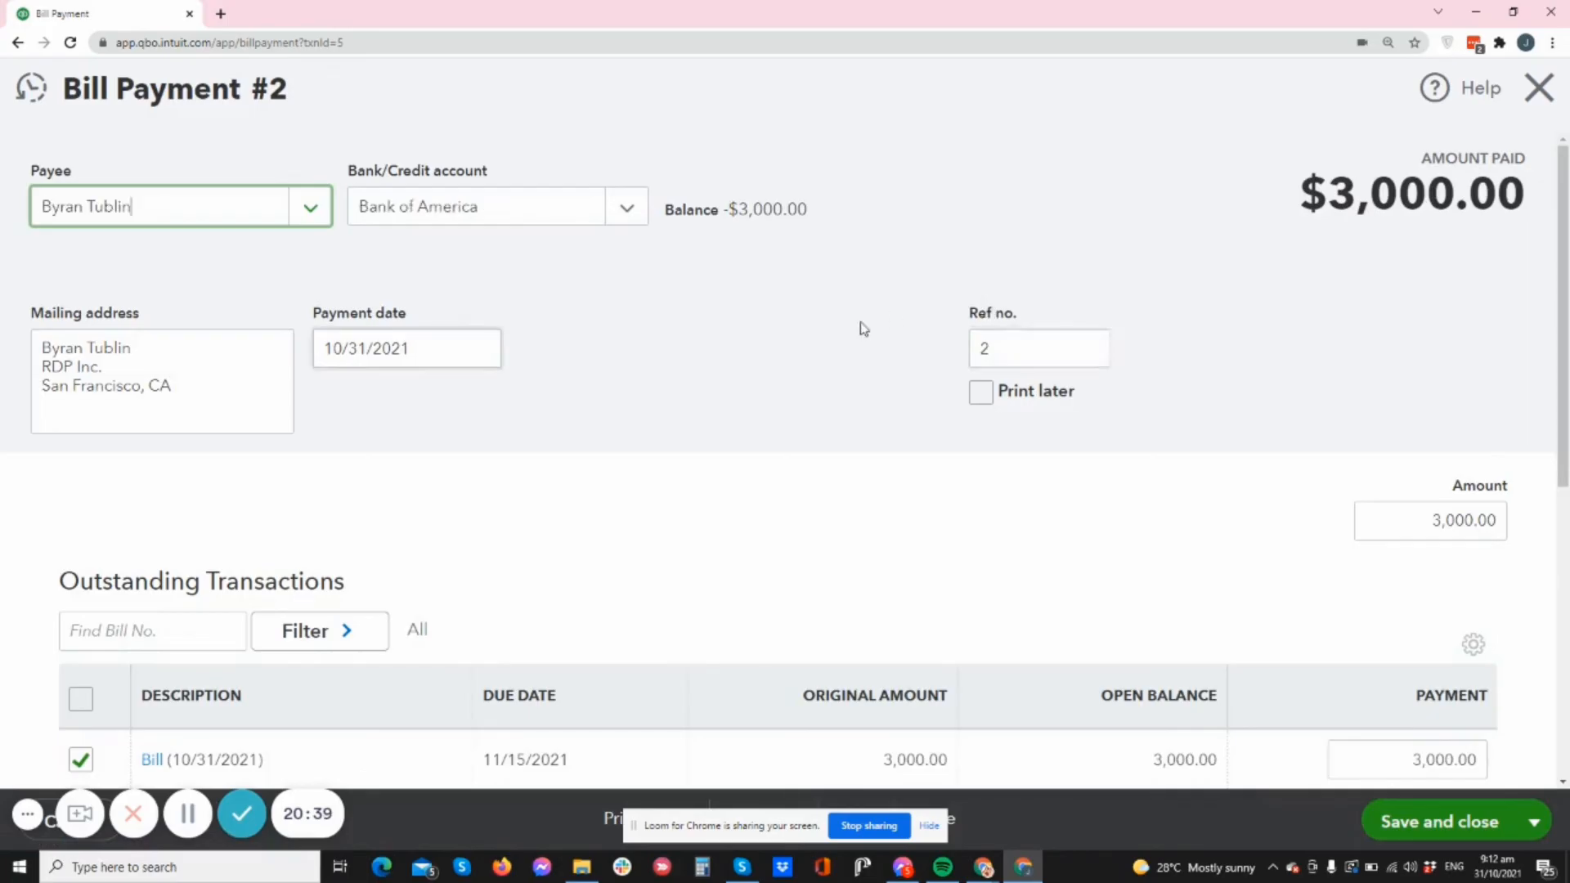
pyautogui.scroll(-6, 853, 332)
pyautogui.scroll(6, 850, 334)
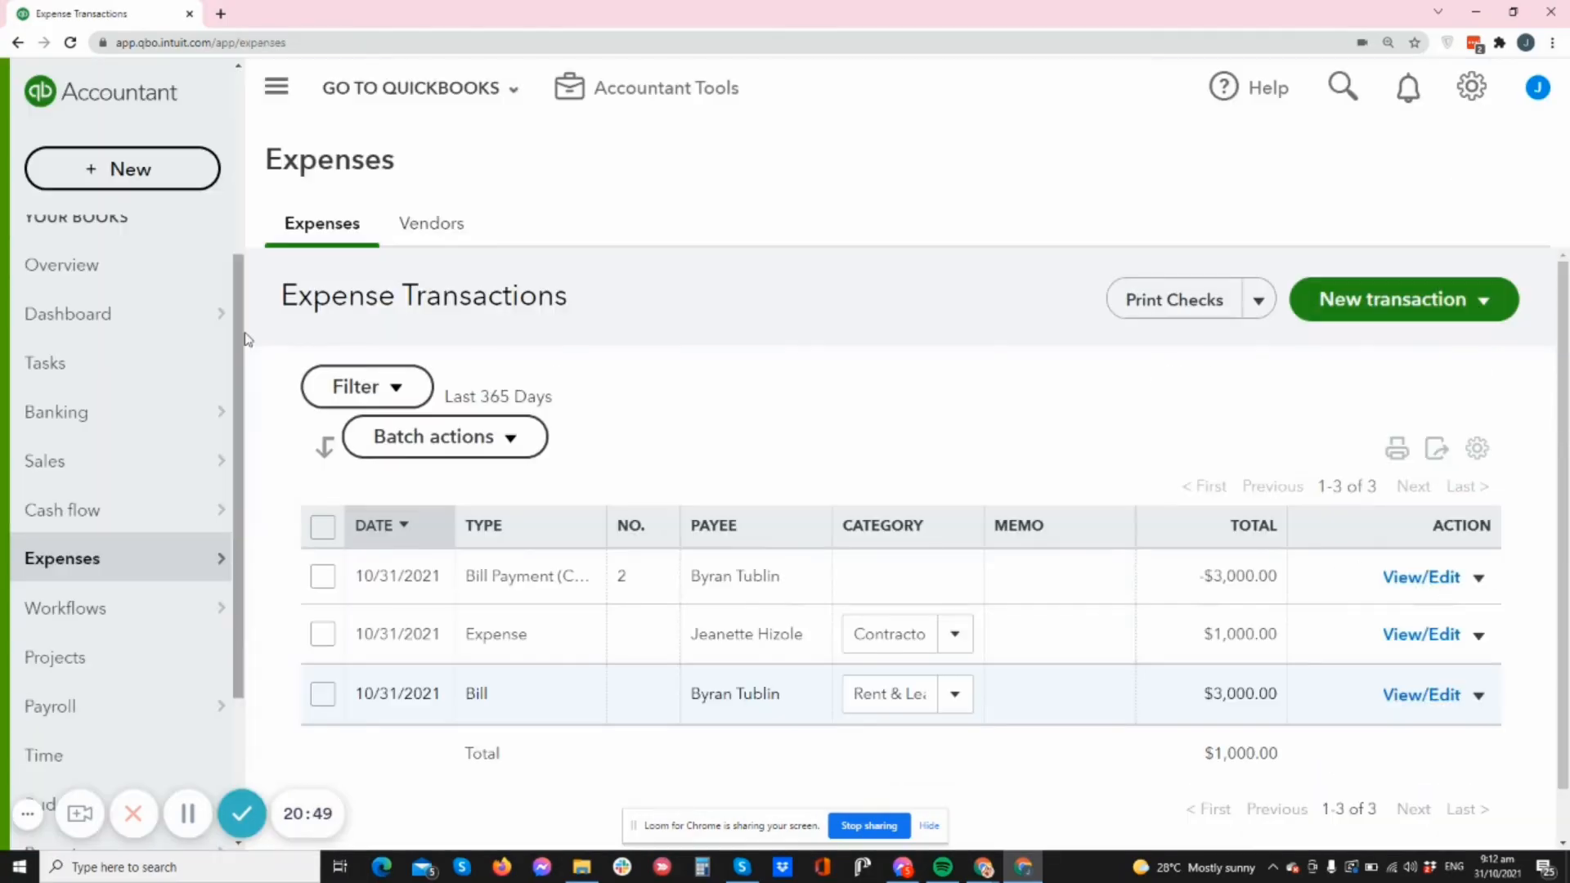